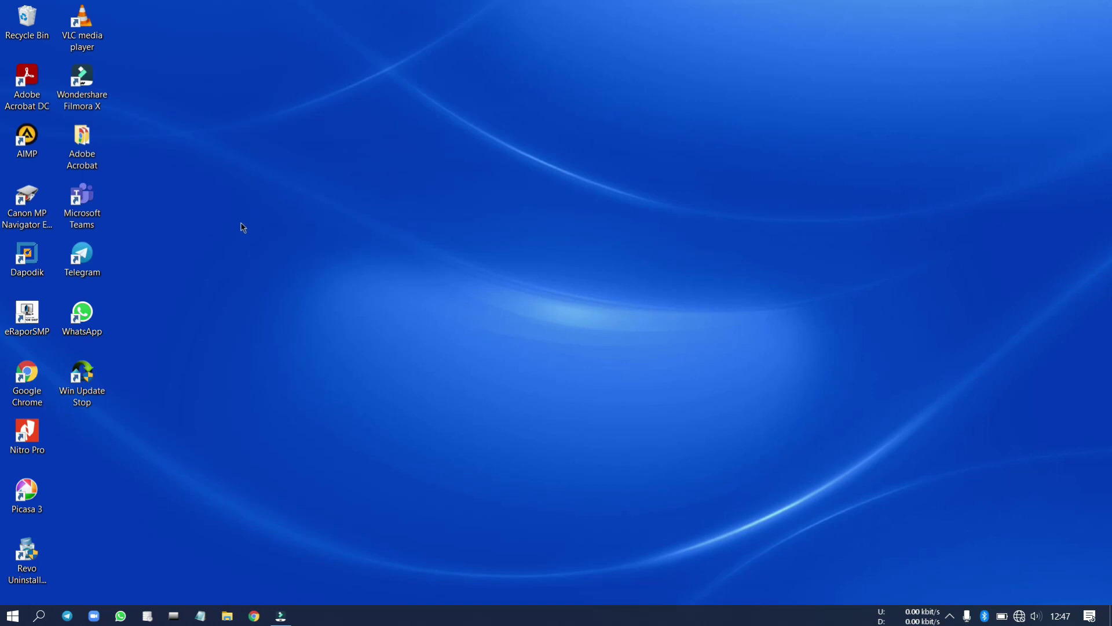
Step: Launch eRaporSMP from the desktop and switch to the bookmarked e-Rapor login page on localhost:2020
right_click(30, 328)
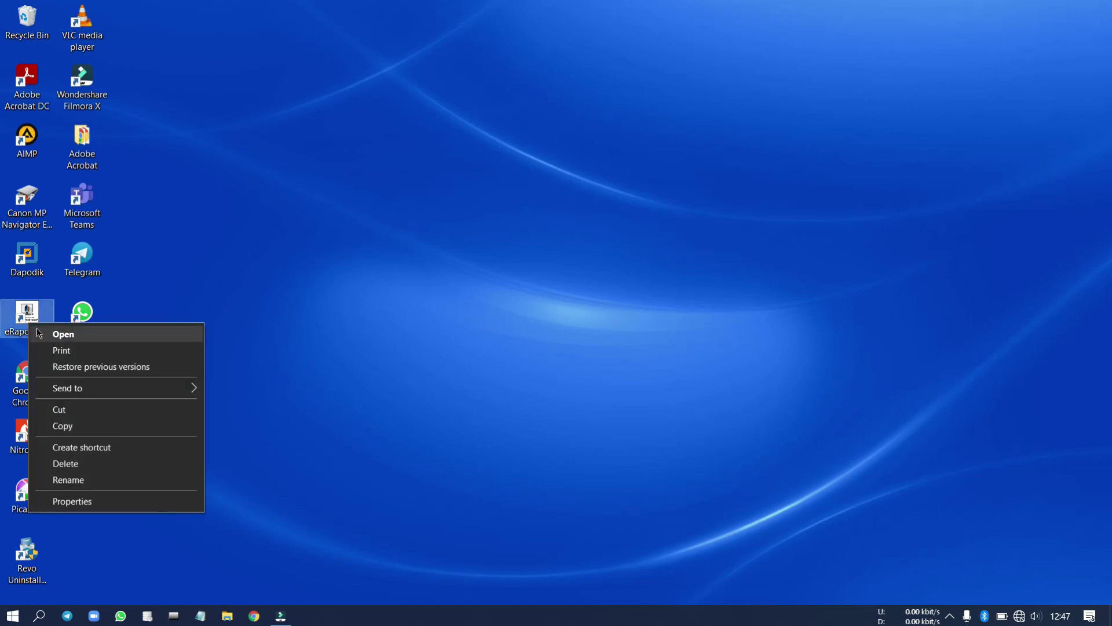
click(38, 333)
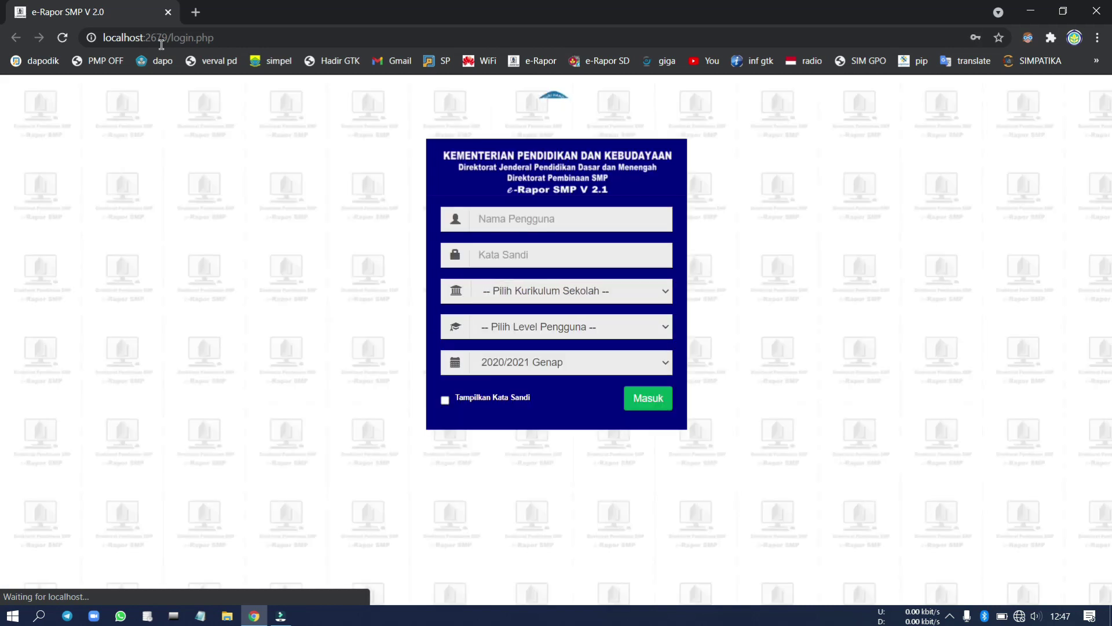
click(532, 60)
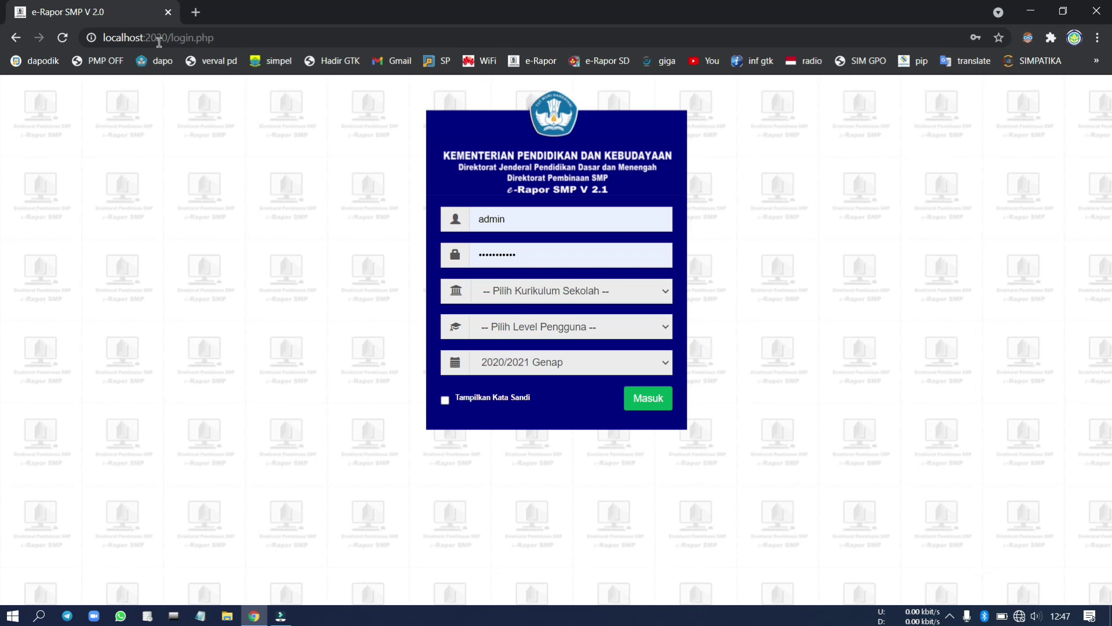
Step: Replace the prefilled login details with the teacher's username and account password
click(542, 216)
double_click(543, 216)
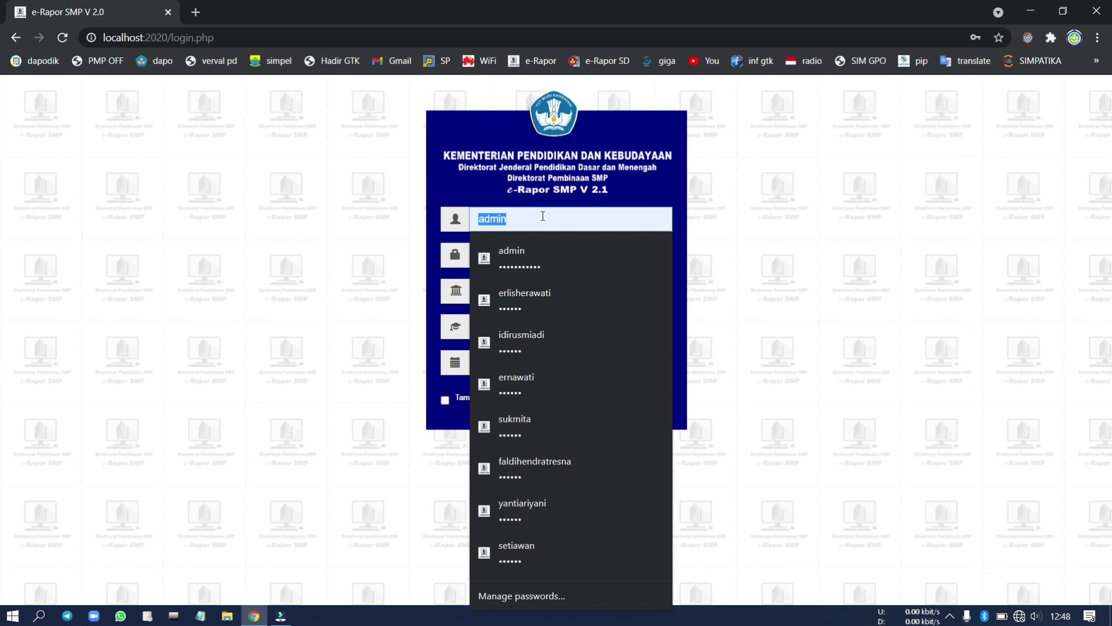
click(541, 265)
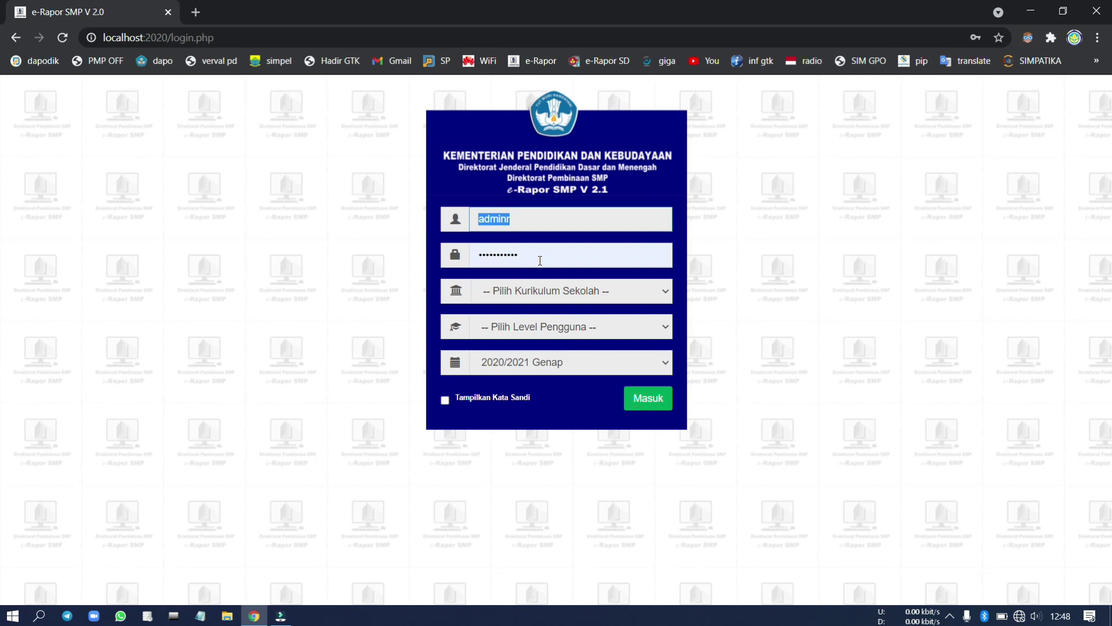
text(rizki)
click(544, 252)
double_click(546, 255)
text(••••••)
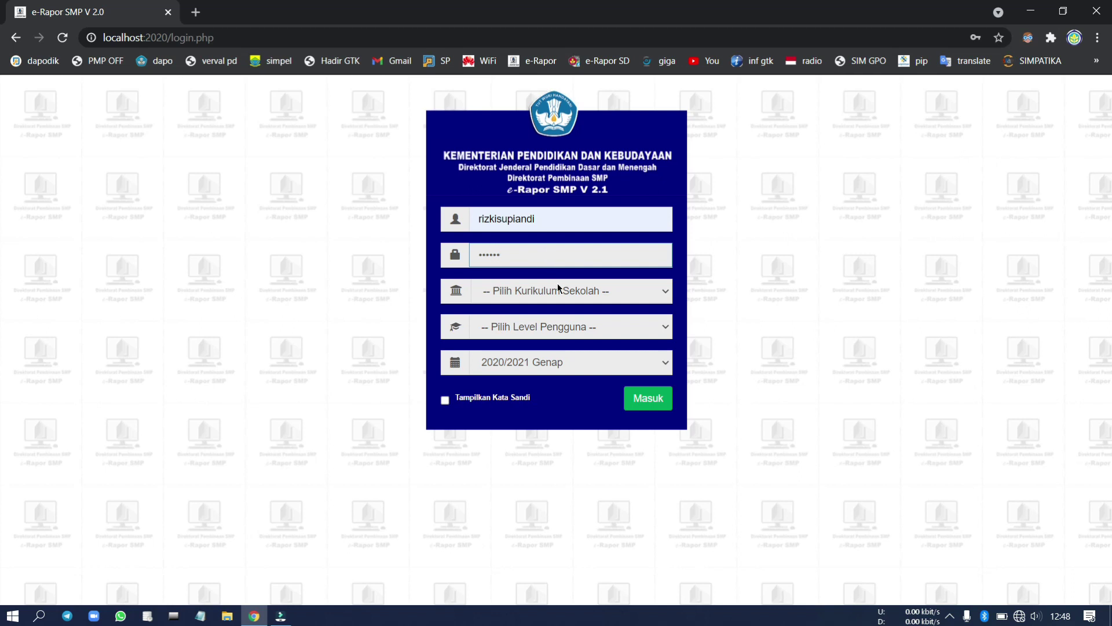
Step: Log in with the K-2013 Paket curriculum, user level Guru and semester 2020/2021 Genap
click(557, 284)
click(564, 320)
click(567, 330)
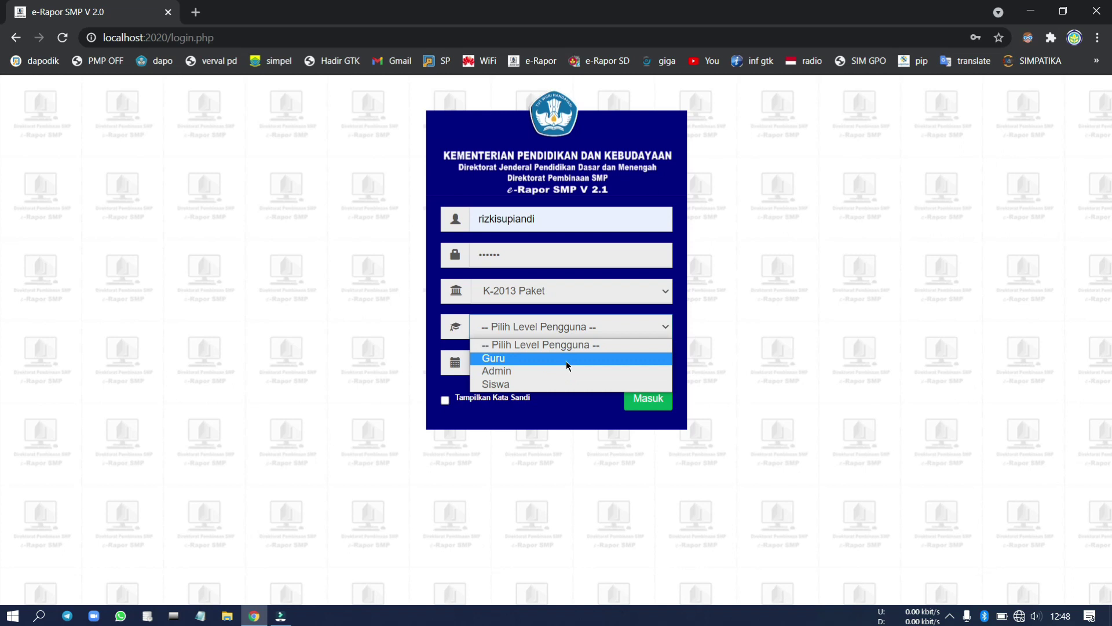
click(566, 360)
click(604, 369)
click(604, 367)
click(637, 395)
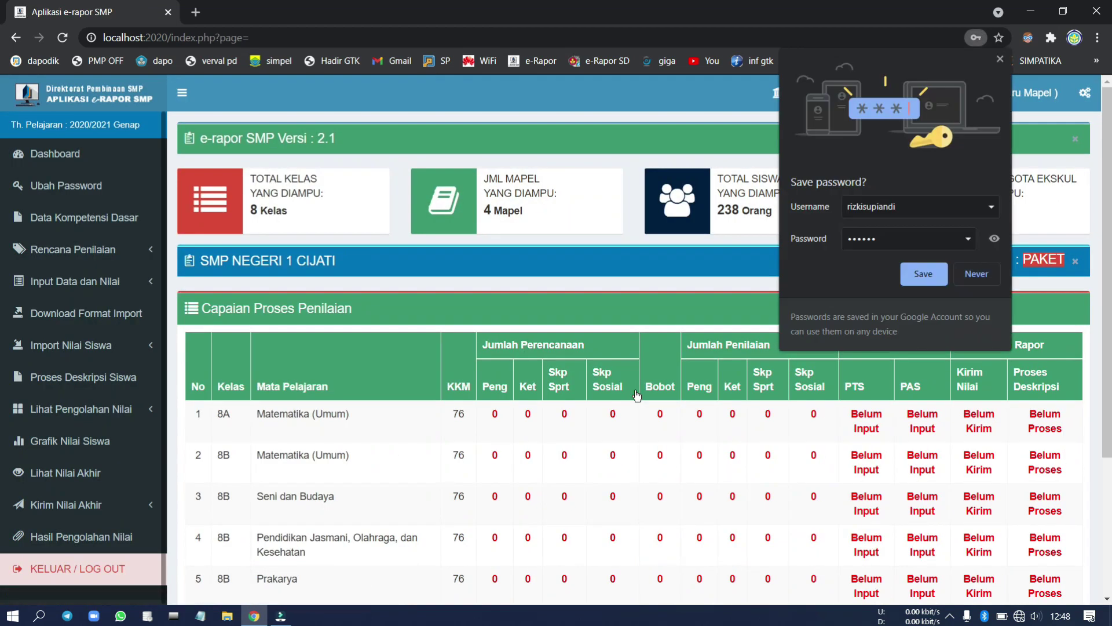
Step: Save the login credentials in the browser and look through the Capaian Proses Penilaian table on the dashboard
click(929, 279)
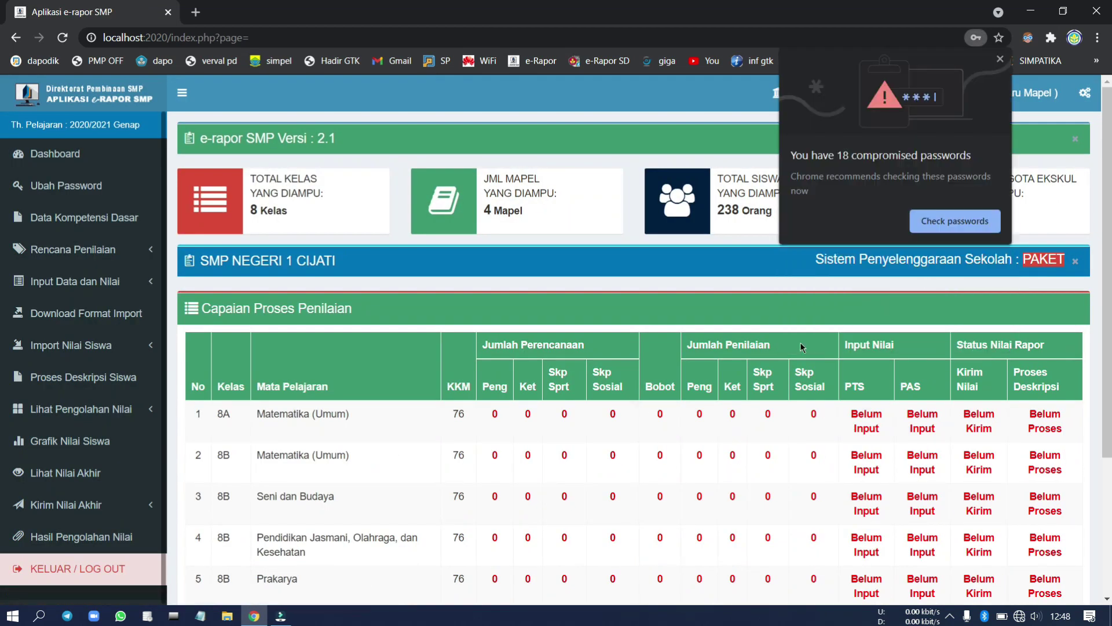
click(999, 59)
scroll(571, 380, down, 1)
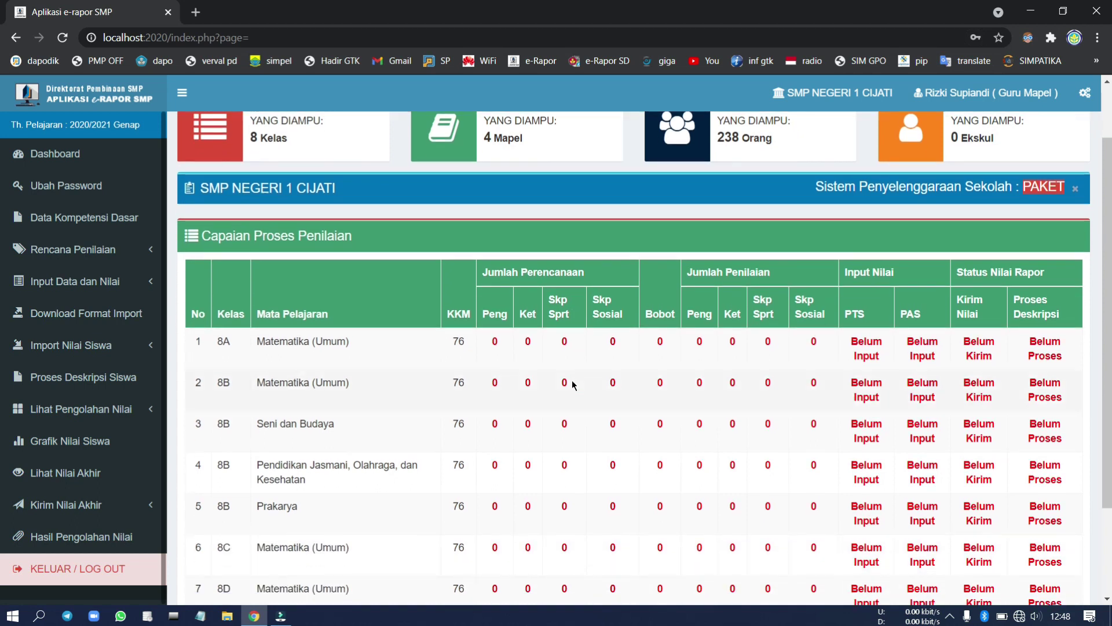
scroll(572, 380, down, 2)
scroll(577, 382, up, 1)
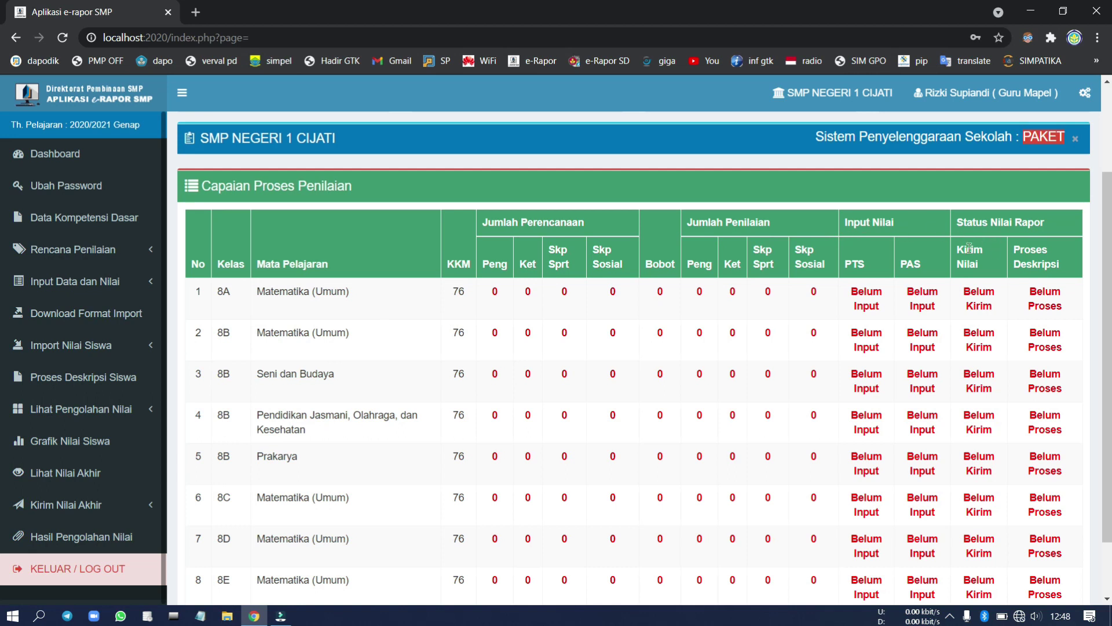
scroll(575, 363, down, 1)
scroll(574, 363, down, 1)
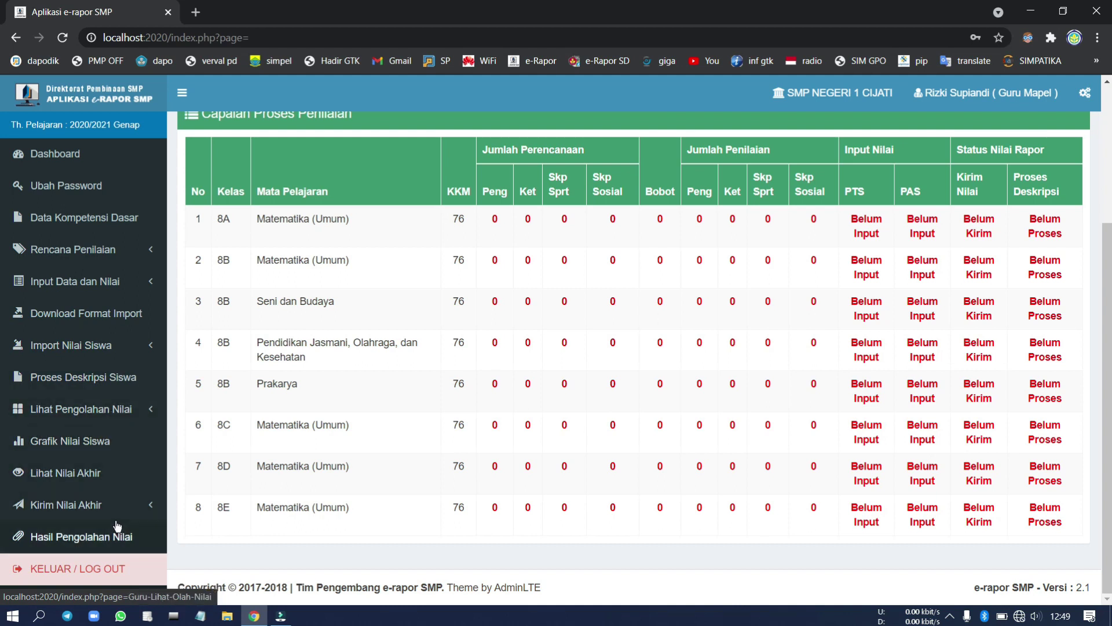
Step: Start a Rencana Nilai Pengetahuan for class 8A, subject Matematika (Umum), with 1 assessment
click(94, 262)
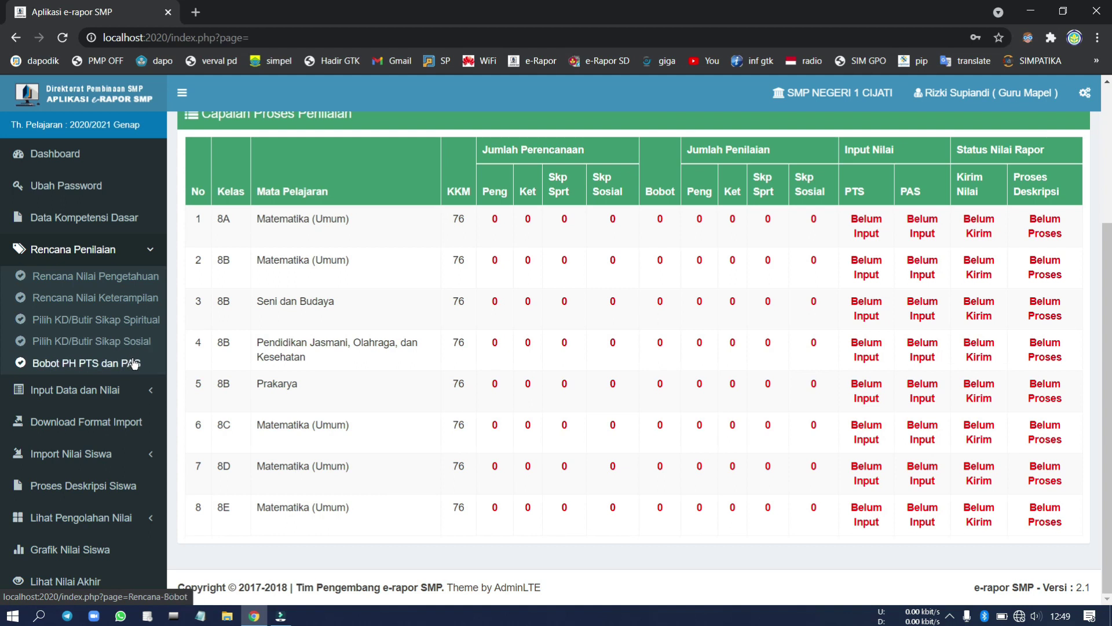
click(150, 282)
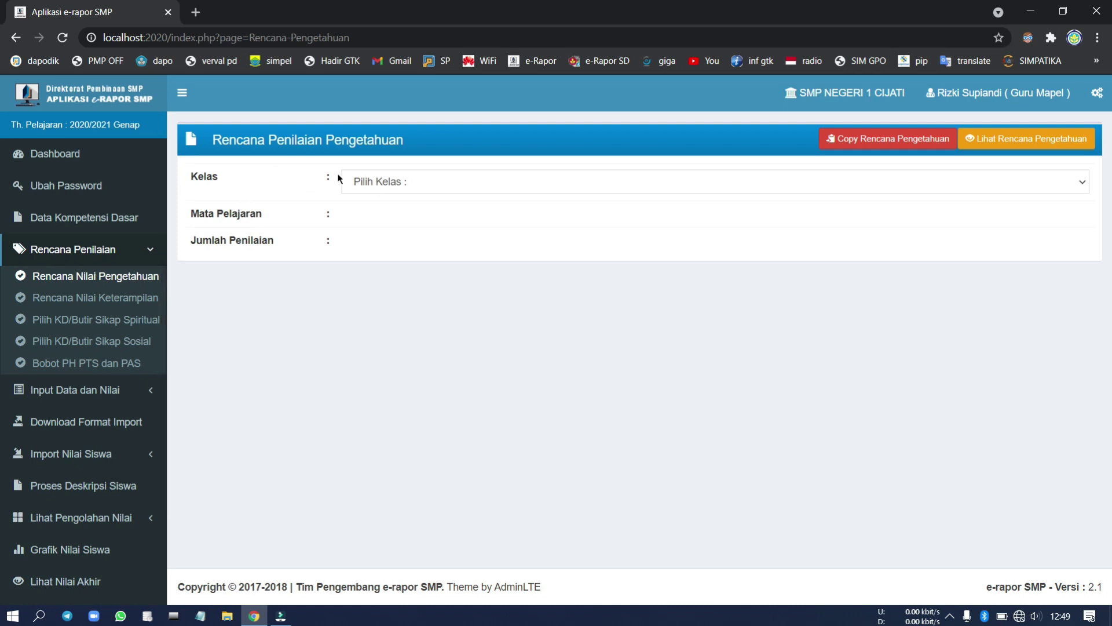
click(379, 181)
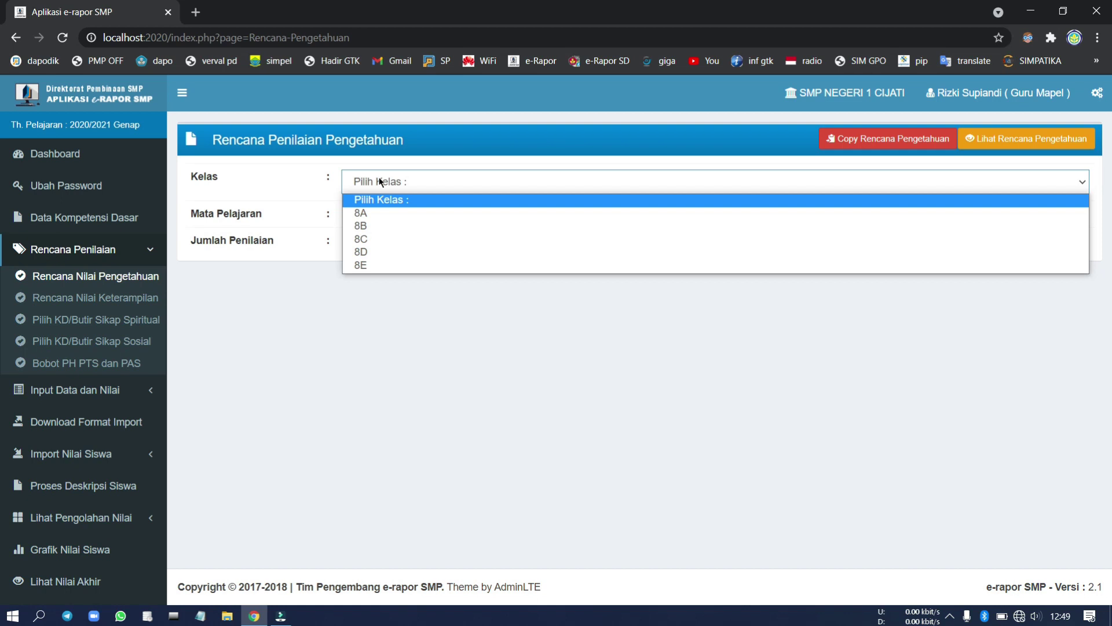
click(452, 212)
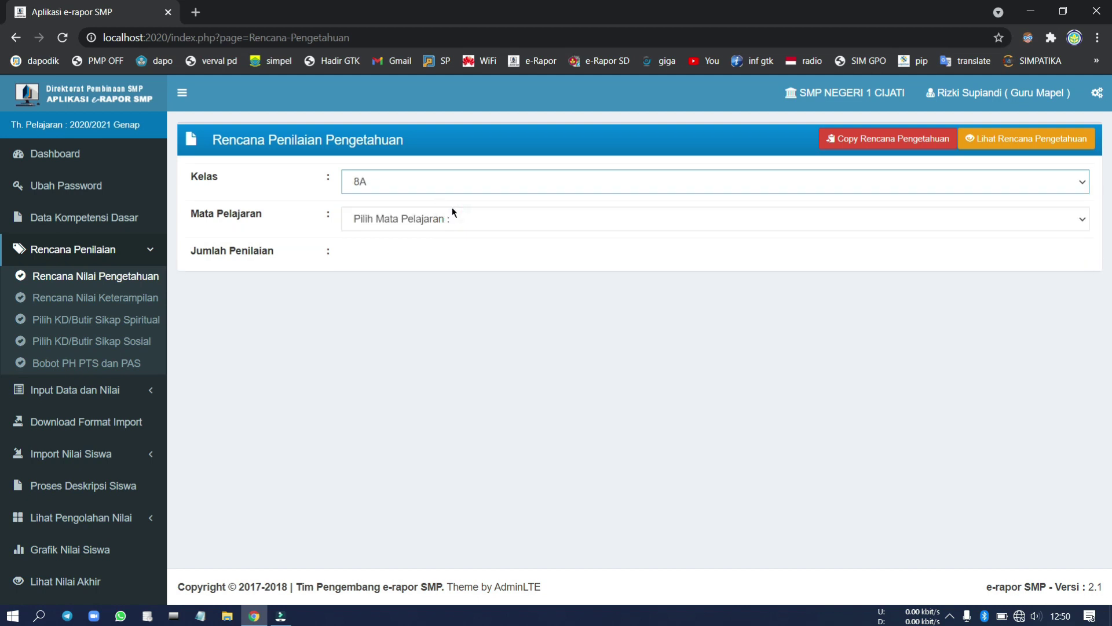
click(455, 218)
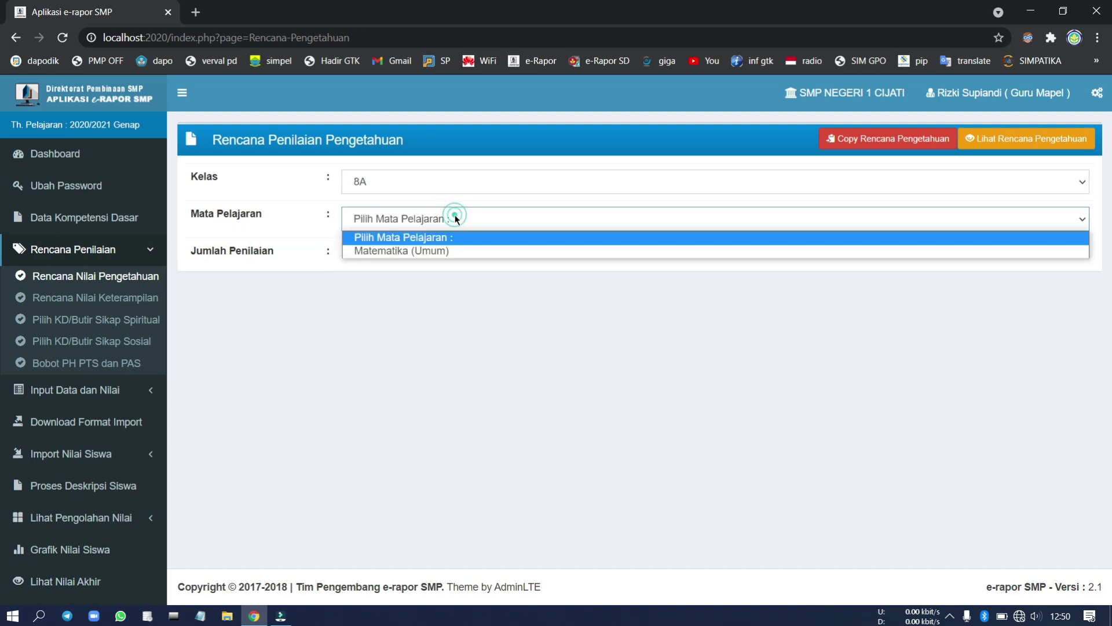
click(450, 251)
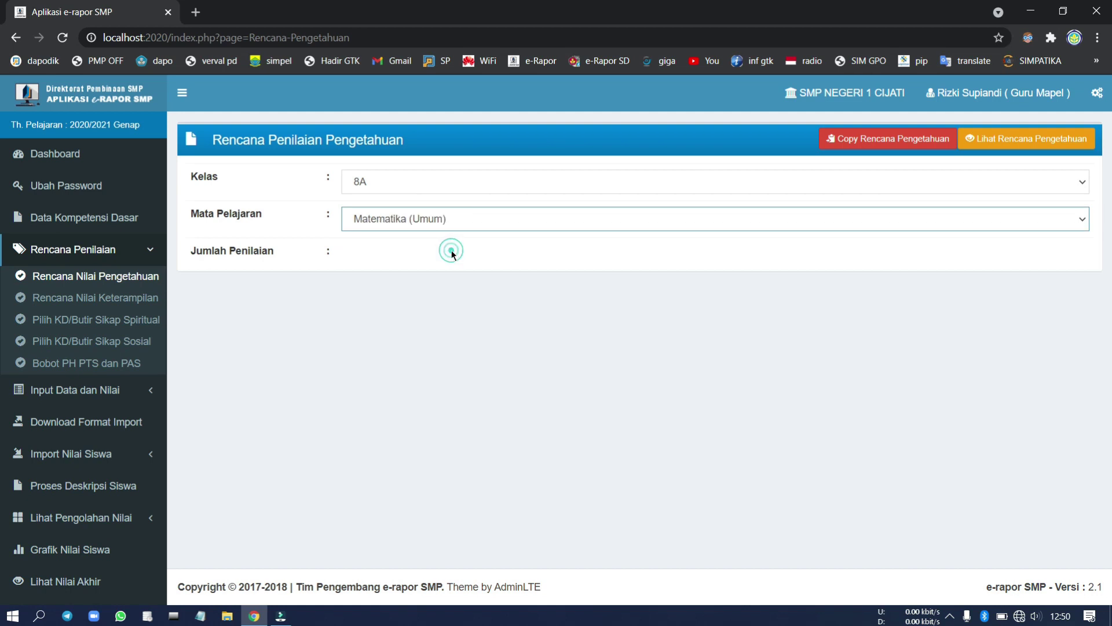
click(453, 257)
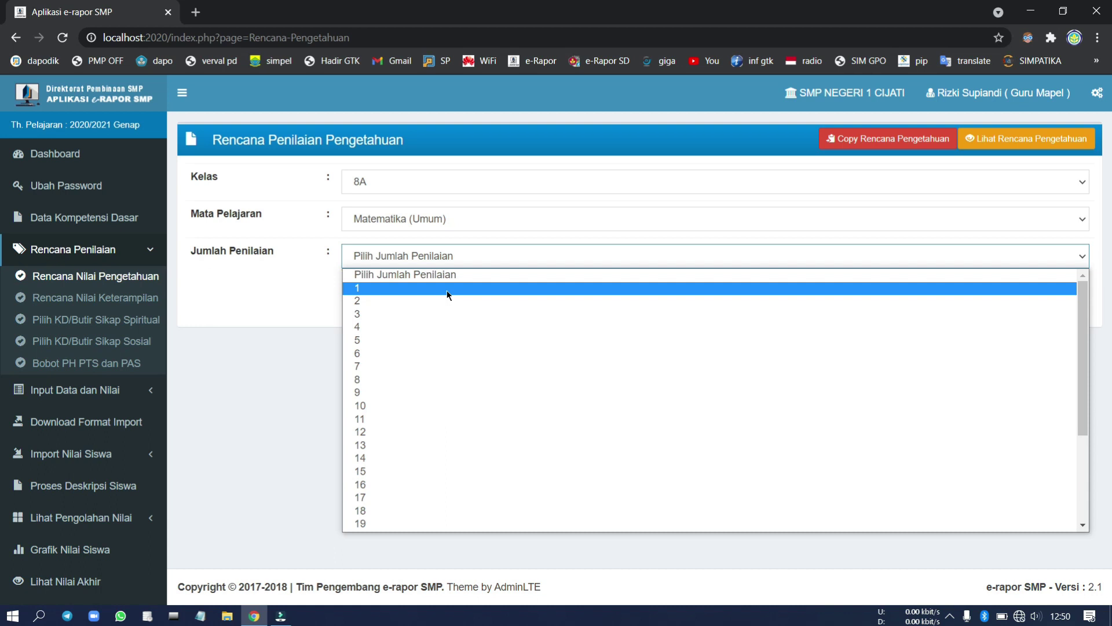
click(447, 288)
Step: Set the technique of assessment P. 1 to Tes Tulis and select basic competencies 3.6, 3.7, 3.8 and 3.9
scroll(447, 295, down, 2)
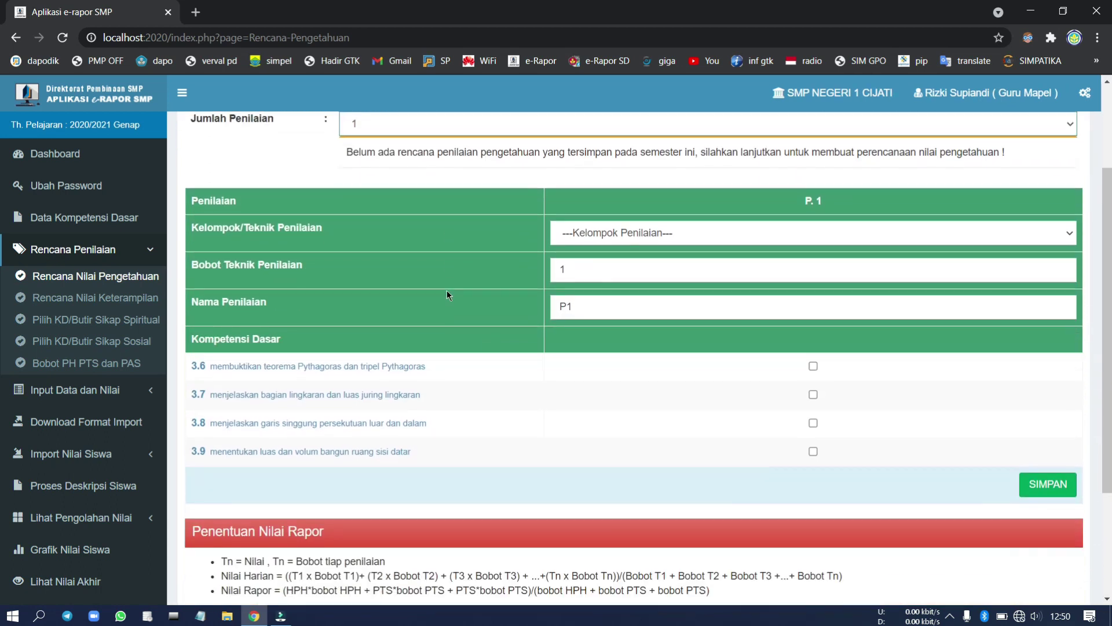
click(603, 222)
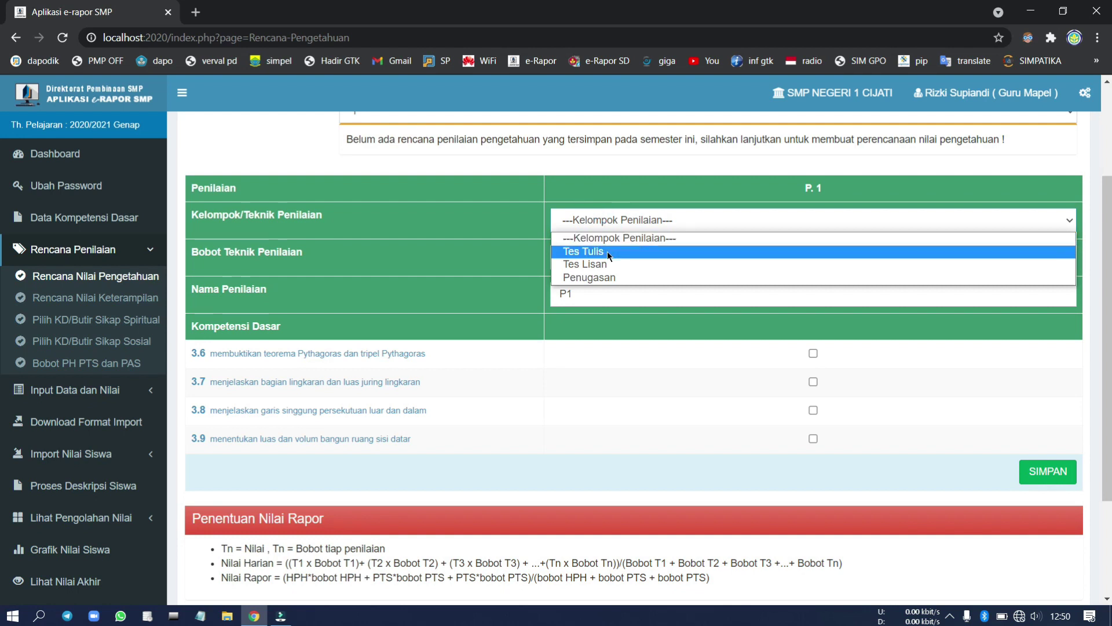
click(607, 251)
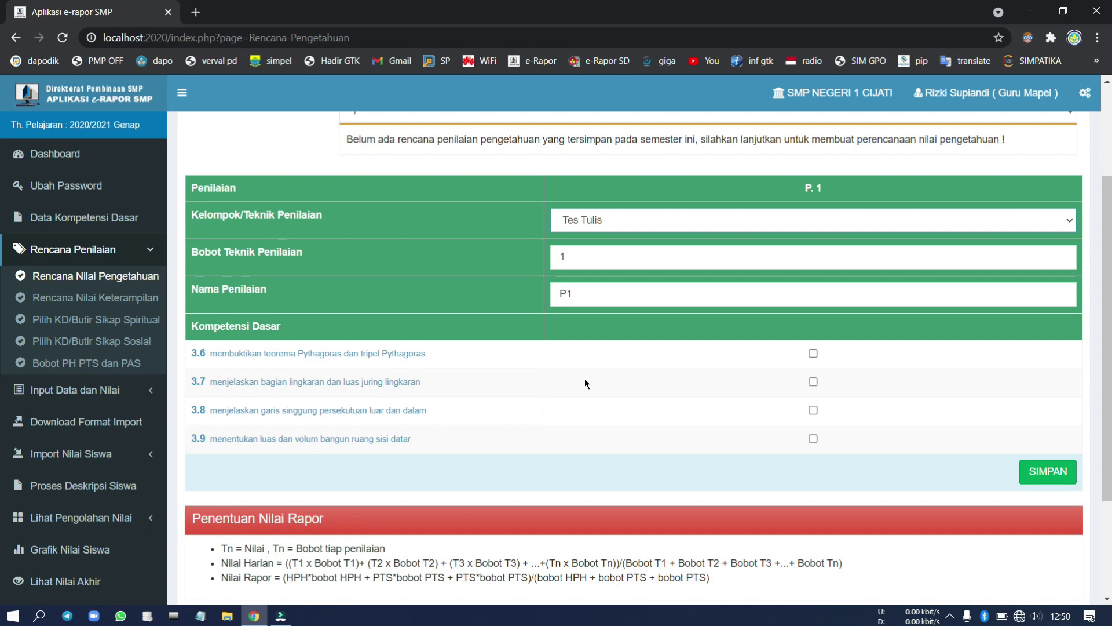
click(813, 353)
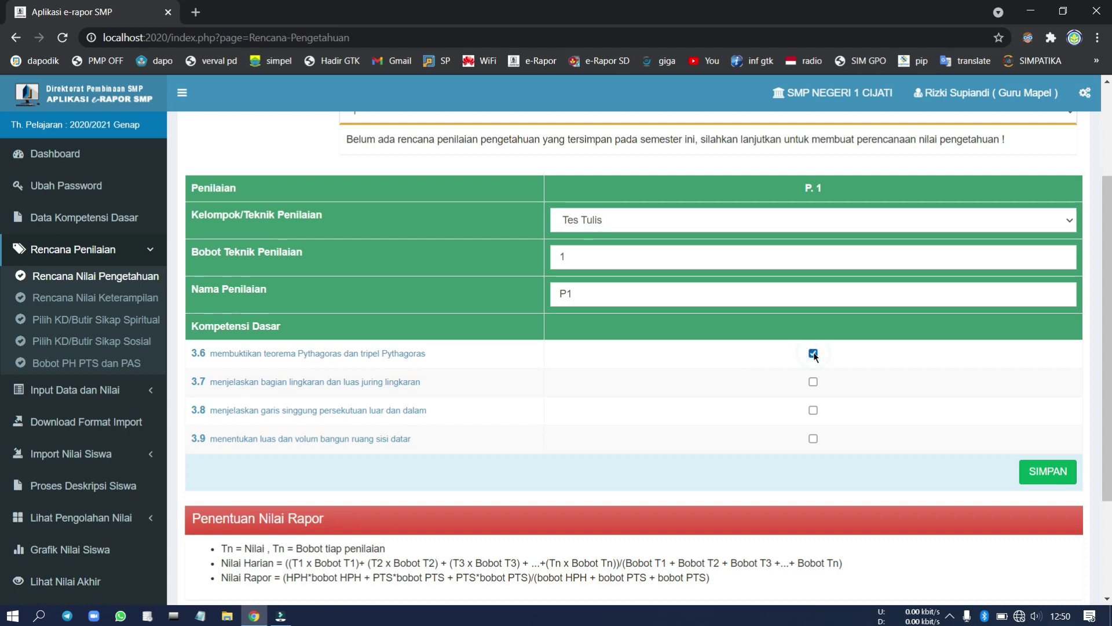
key(Tab)
key(Tab)
key(space)
key(Tab)
key(Tab)
key(space)
key(Tab)
key(Tab)
key(space)
Step: Save the class 8A knowledge assessment plan and accept the confirmation messages
click(1050, 478)
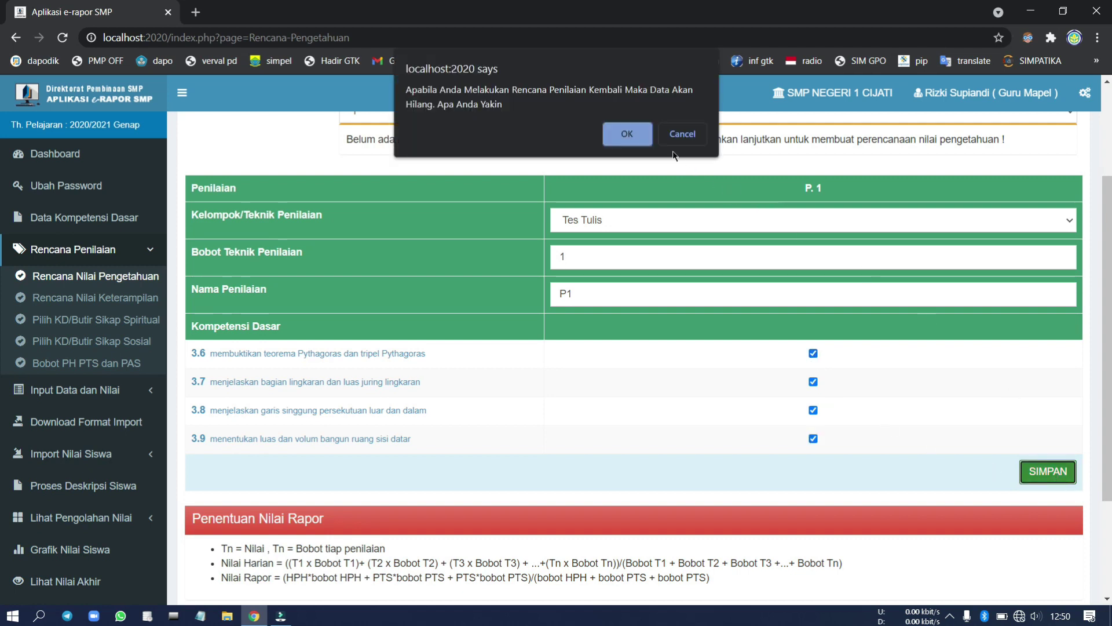
click(625, 133)
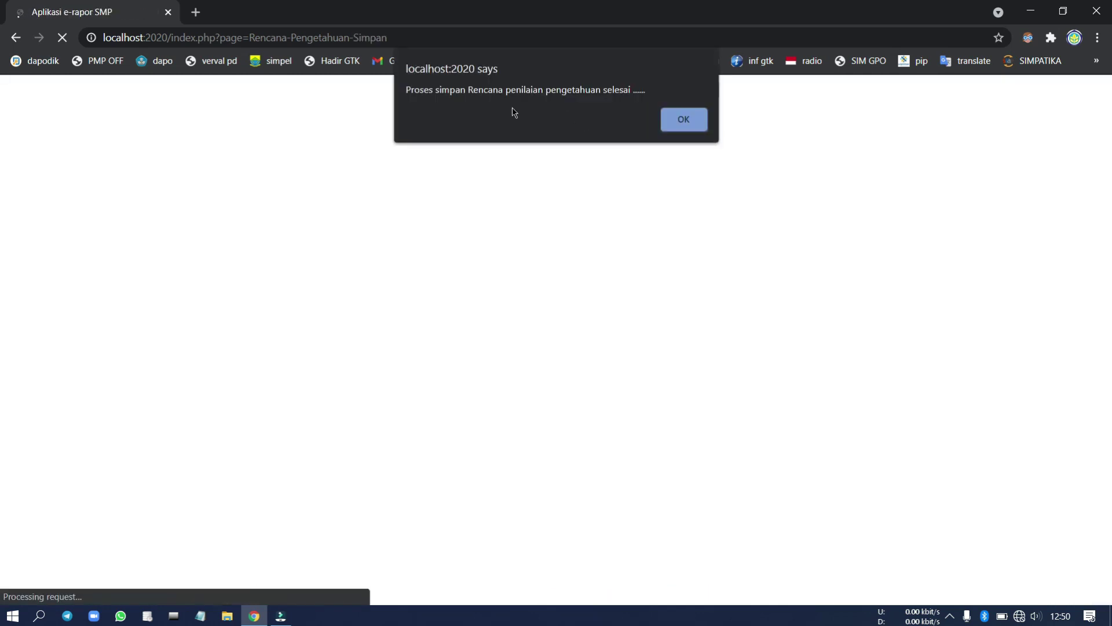
click(683, 120)
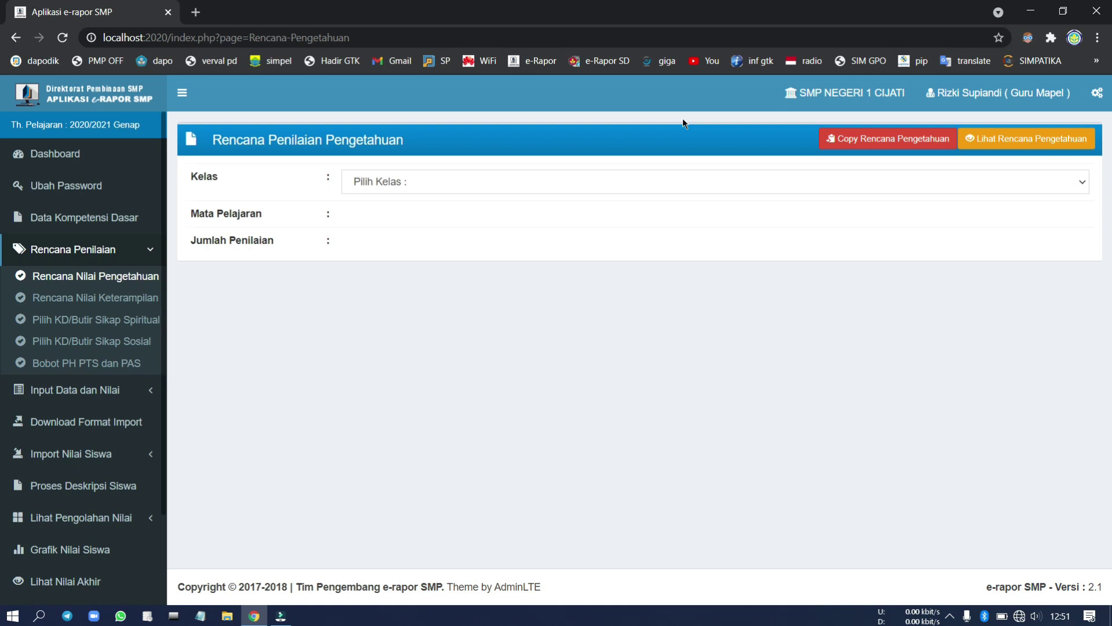
Step: Copy the Matematika (Umum) knowledge assessment plan from class 8A to class 8B
click(893, 148)
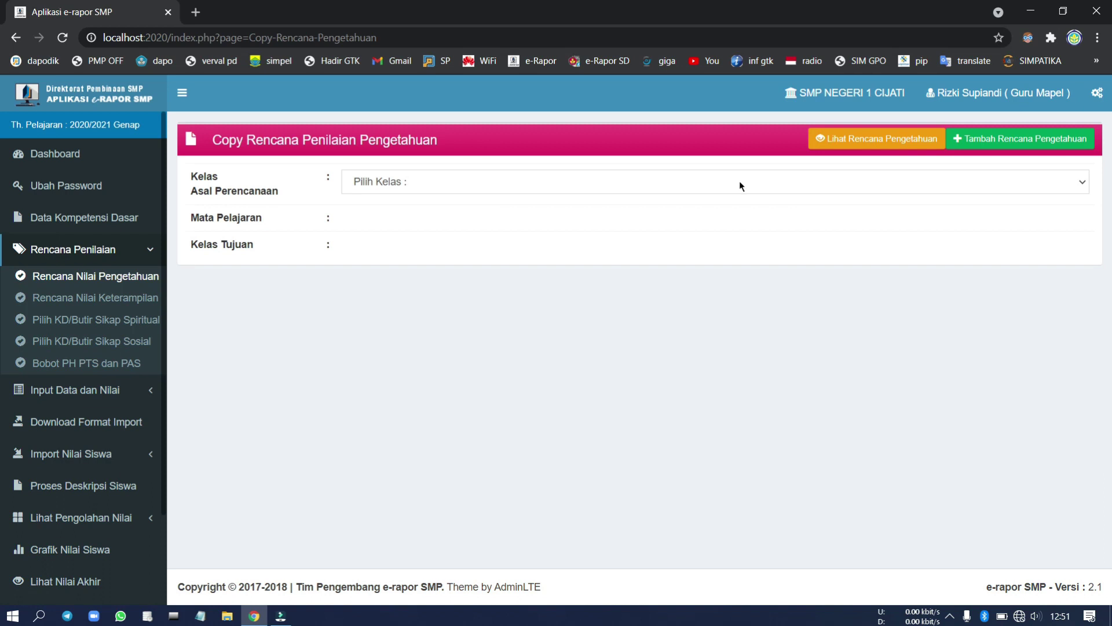
click(519, 191)
click(521, 215)
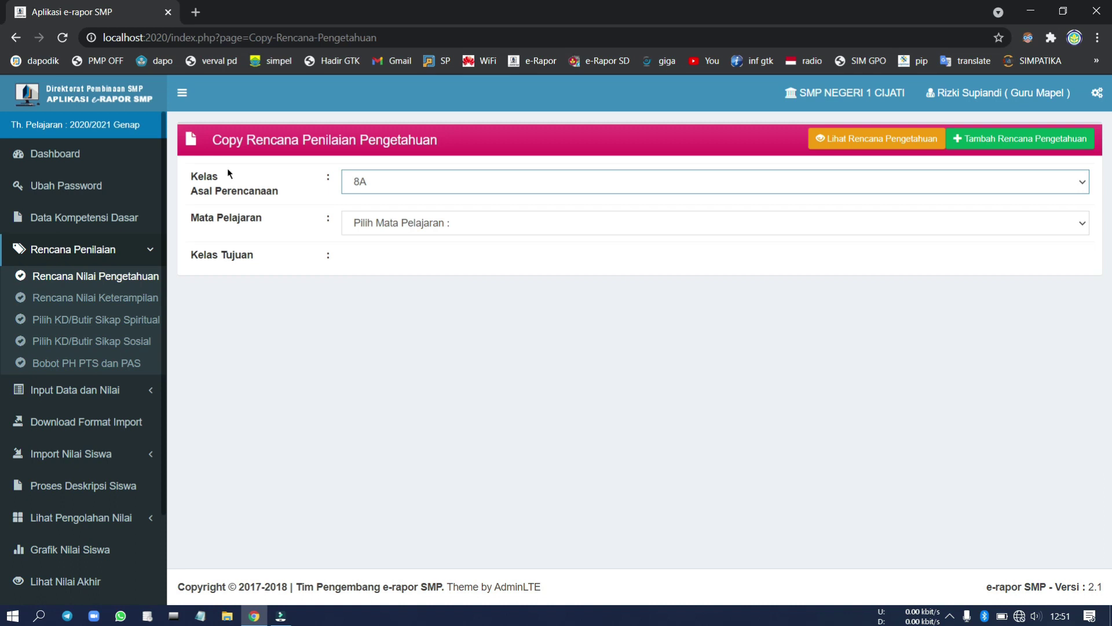
click(356, 223)
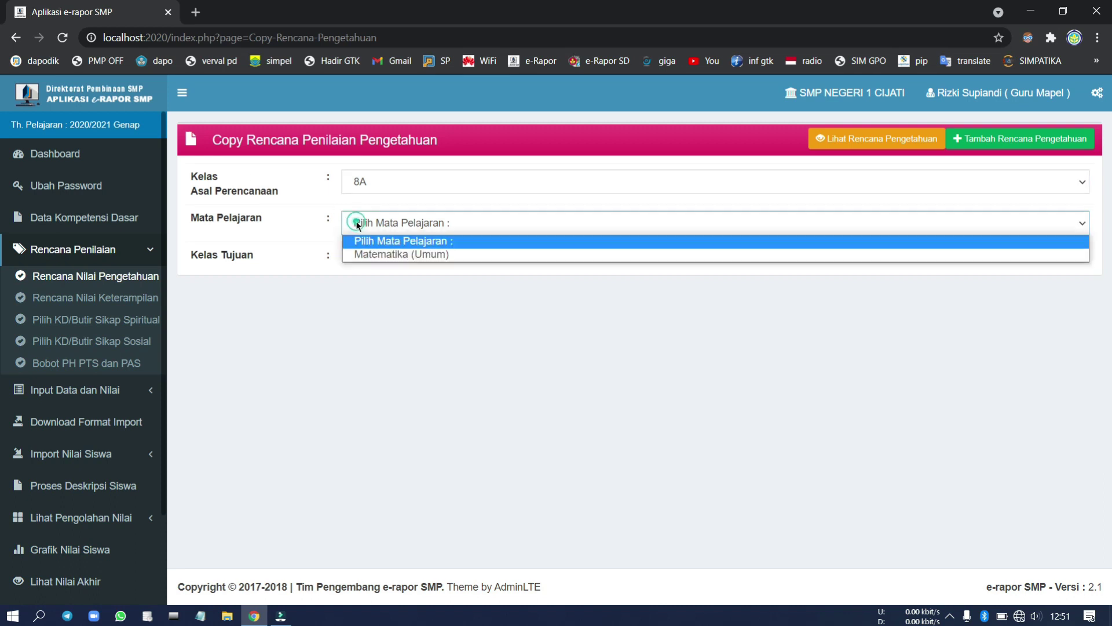
click(371, 255)
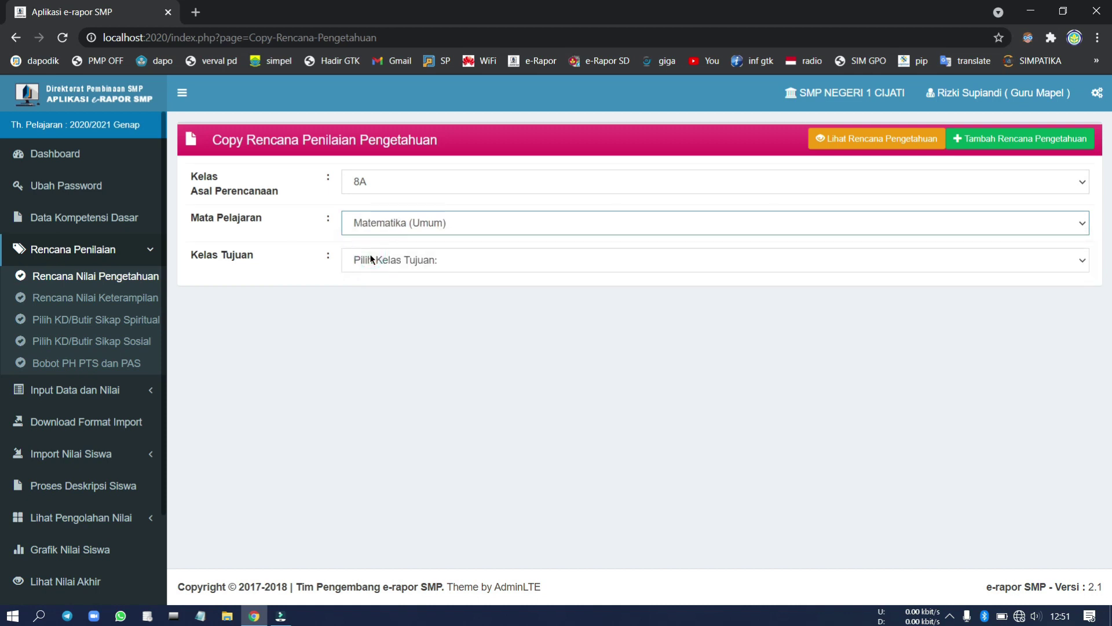
click(371, 261)
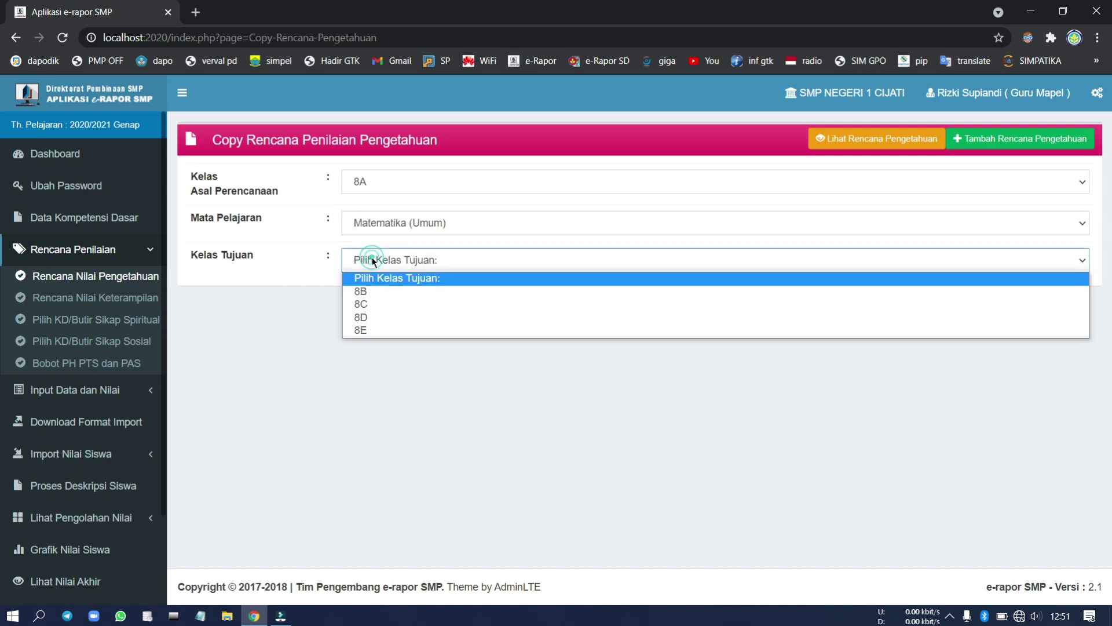
click(375, 293)
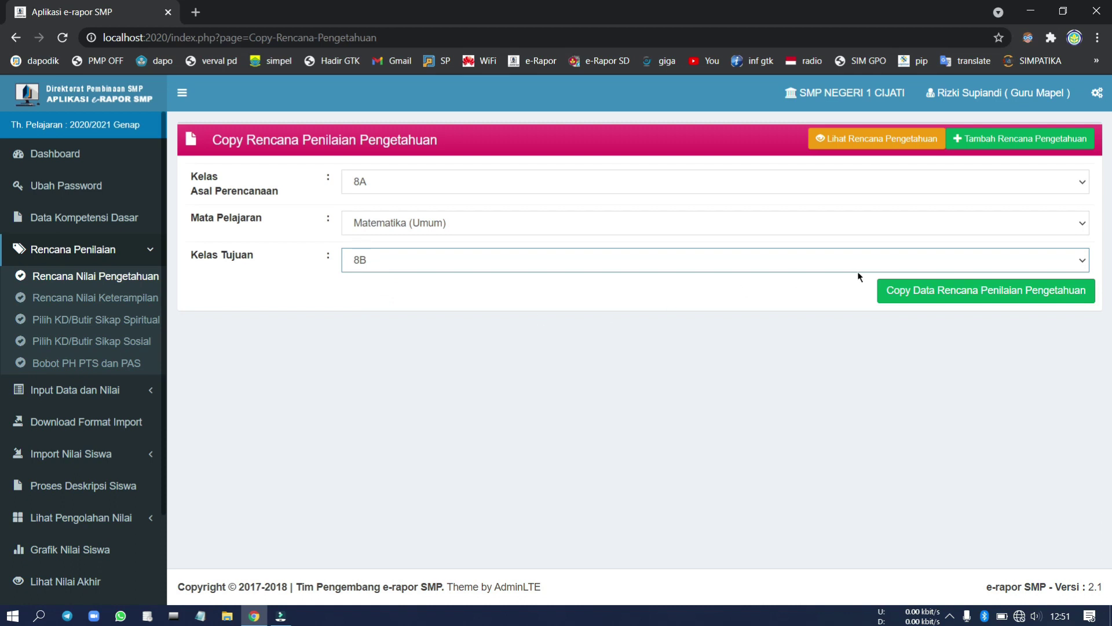
click(921, 294)
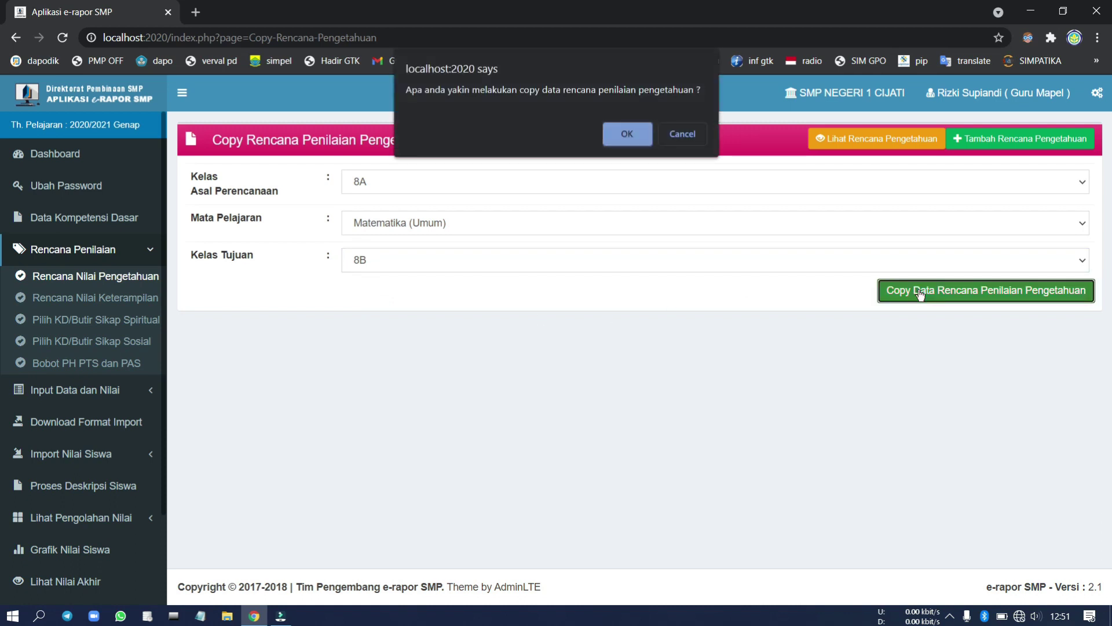
key(Return)
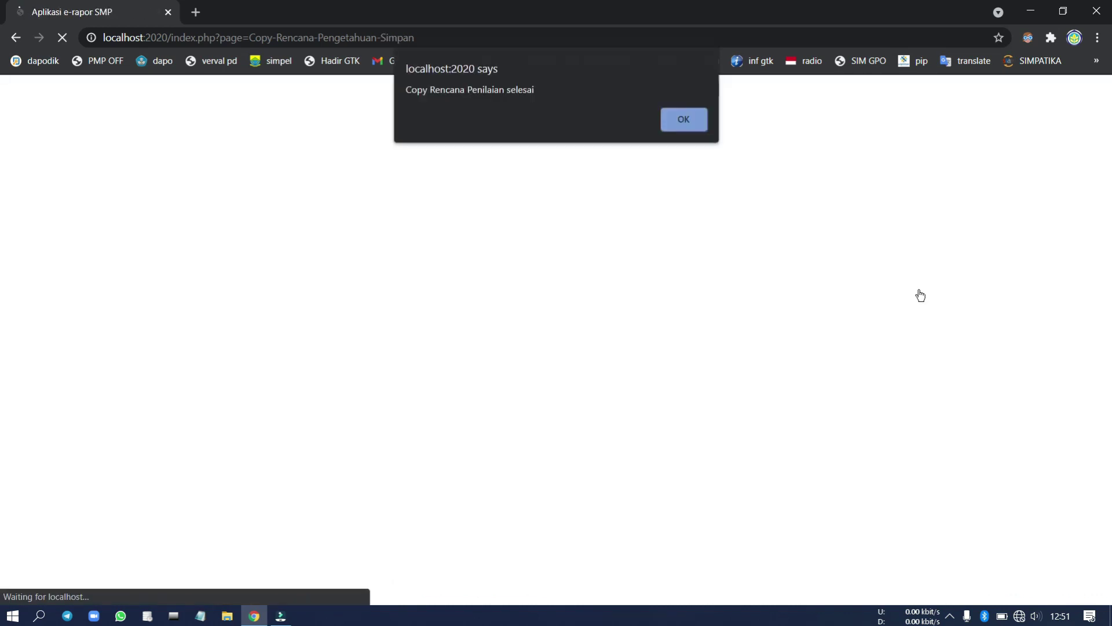
key(Return)
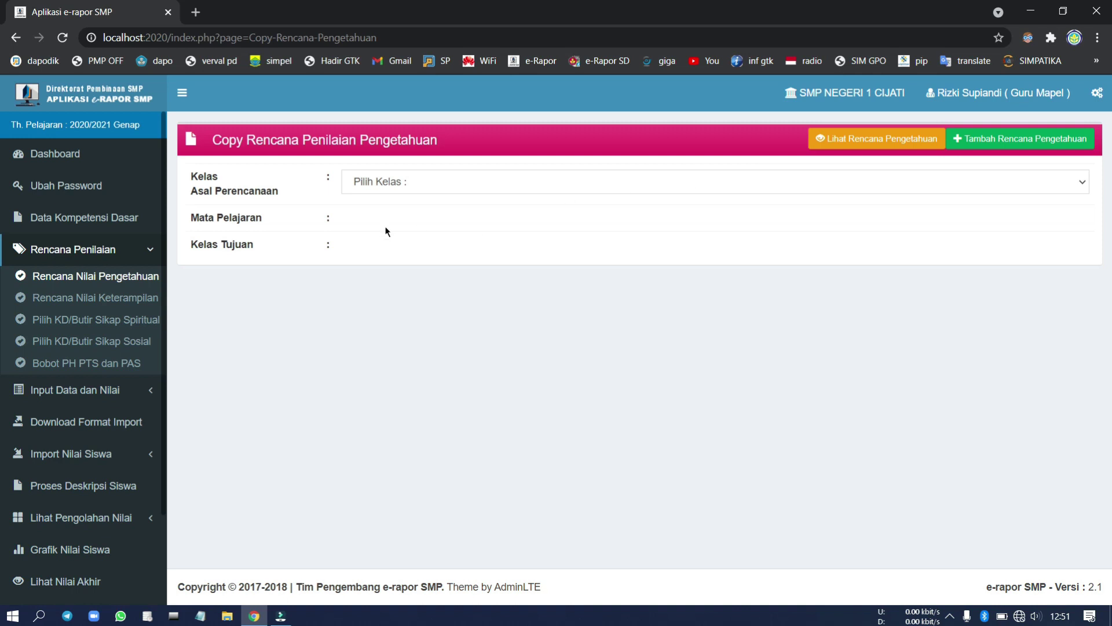
click(154, 280)
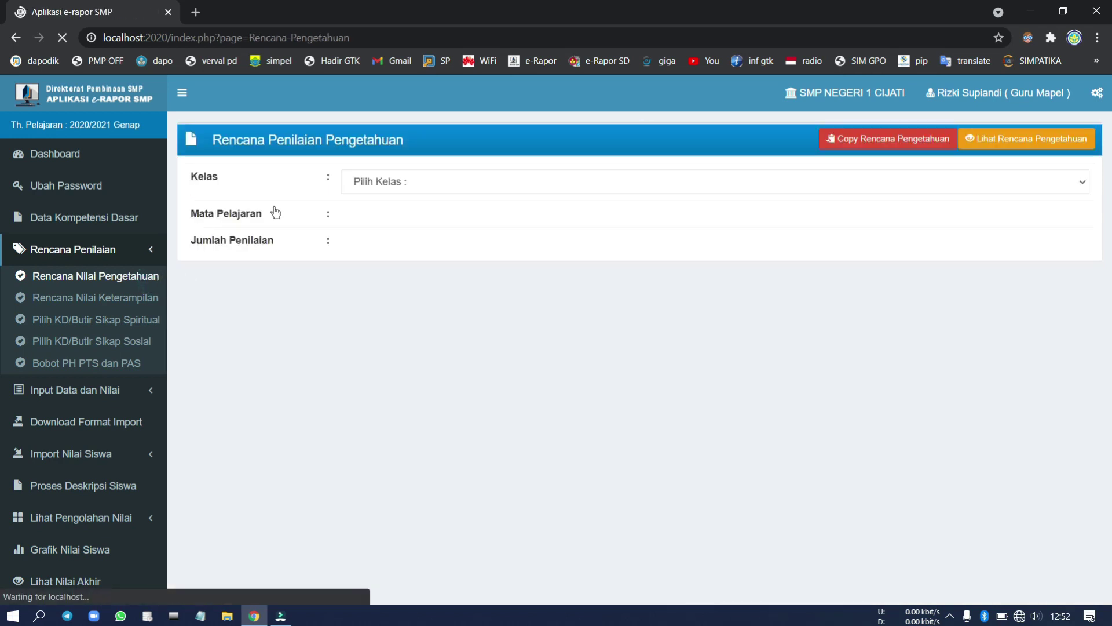
click(371, 184)
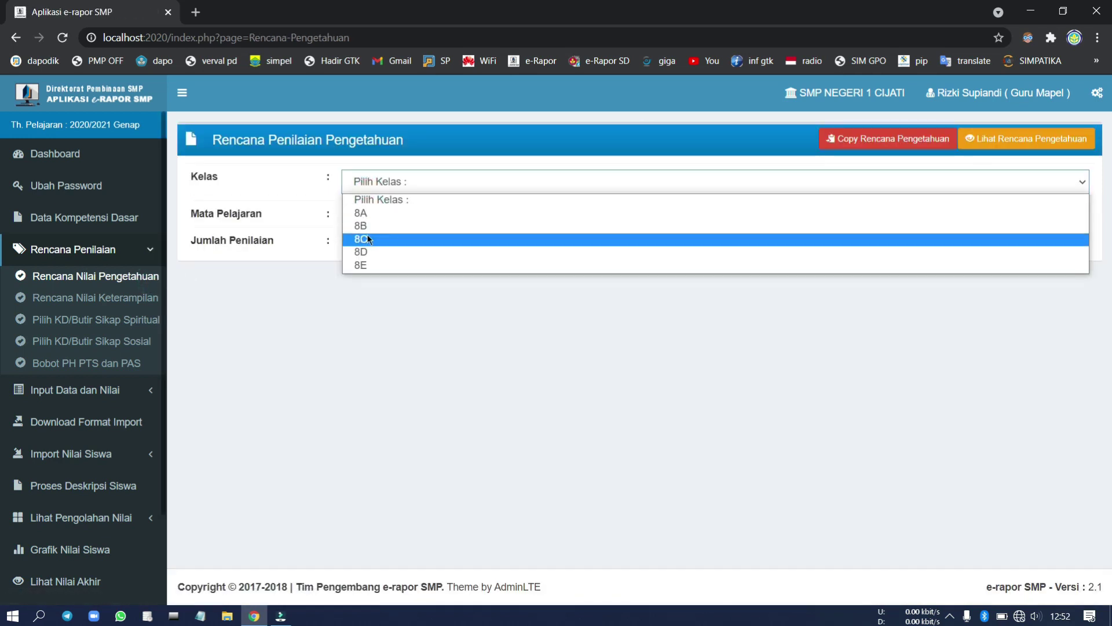
click(367, 229)
click(372, 184)
click(370, 239)
click(355, 219)
click(366, 251)
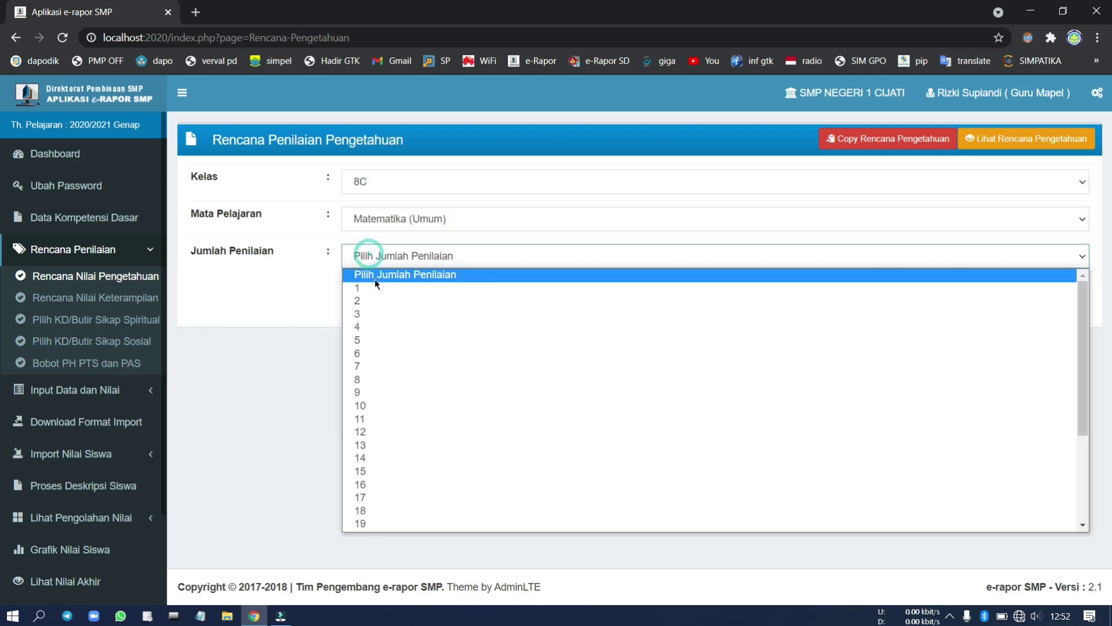
click(376, 284)
scroll(625, 304, down, 3)
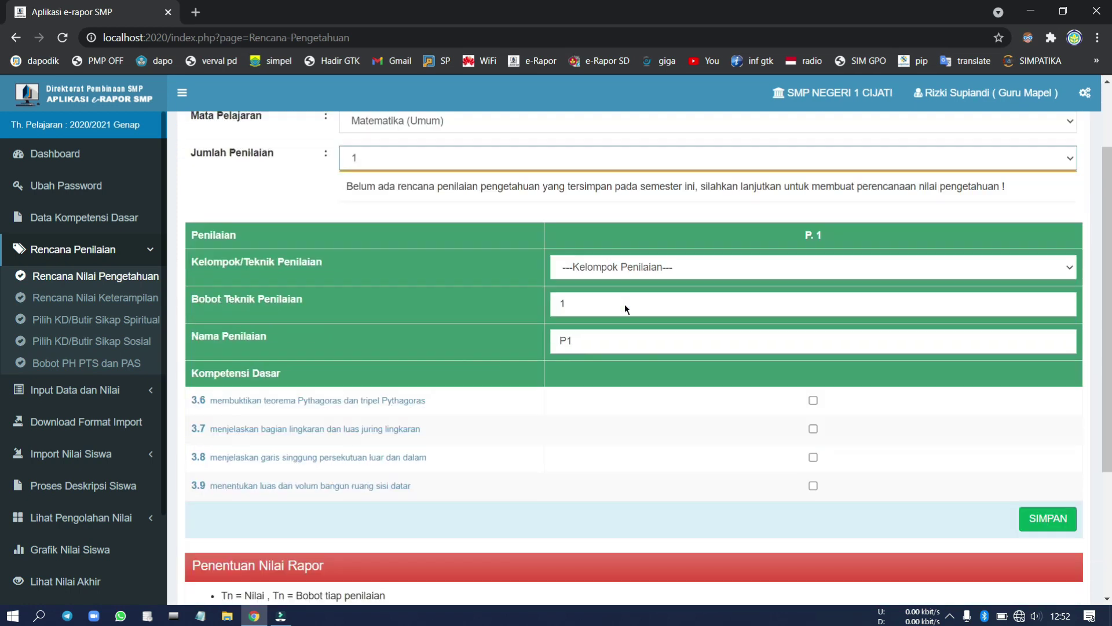
scroll(665, 270, up, 2)
click(645, 292)
click(632, 322)
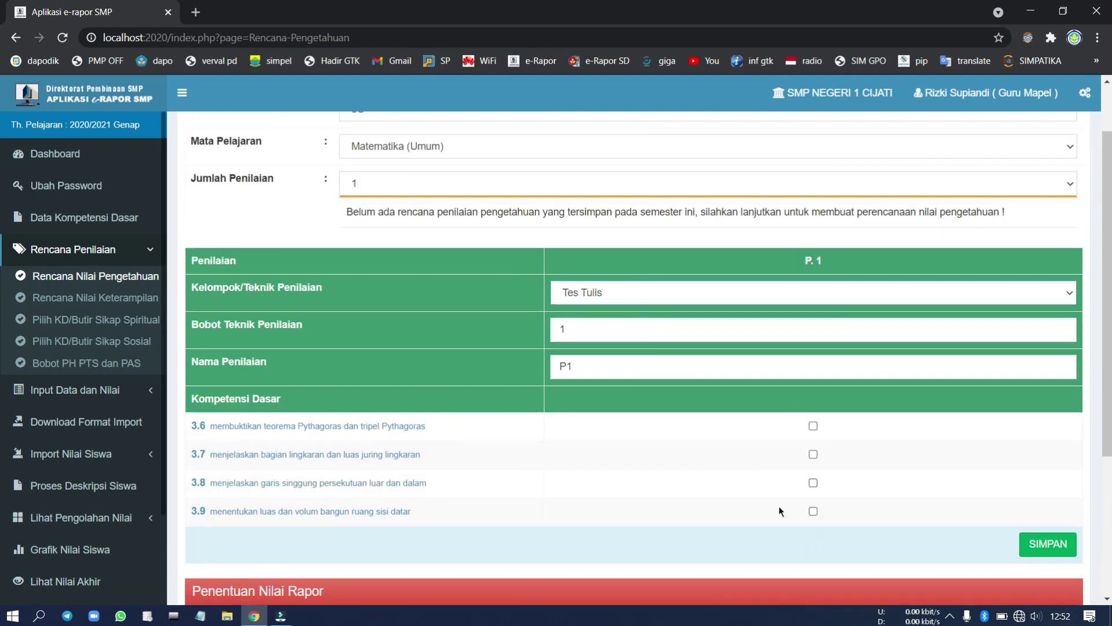
scroll(779, 510, up, 1)
Step: Copy the Matematika (Umum) knowledge assessment plan from class 8B to class 8C and accept the confirmation messages
click(892, 142)
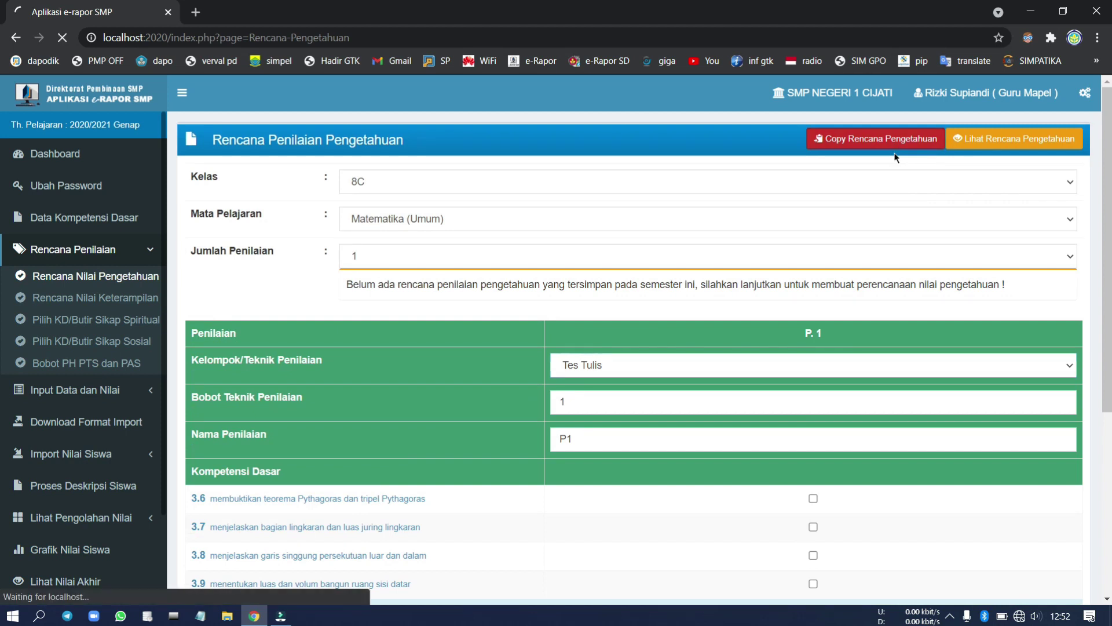
click(509, 184)
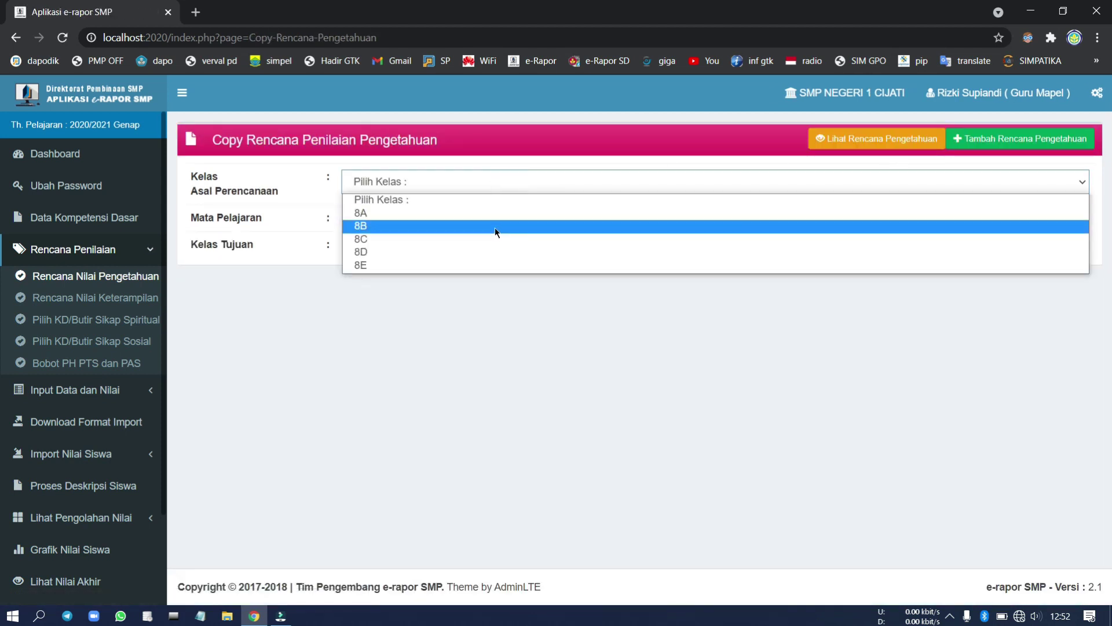
click(495, 227)
click(457, 224)
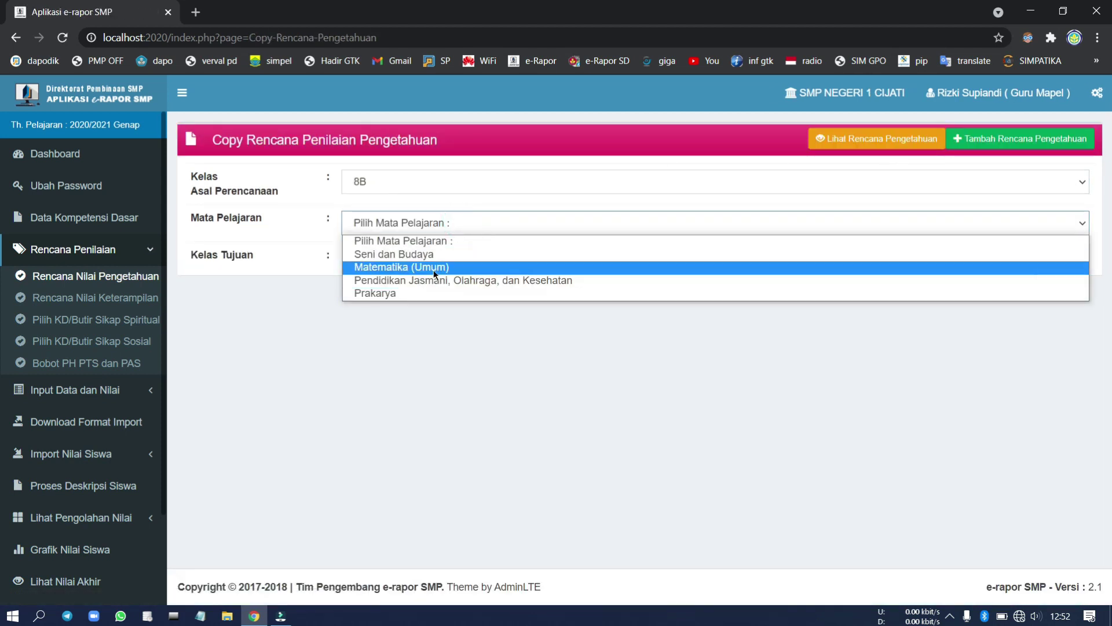
click(435, 272)
click(409, 265)
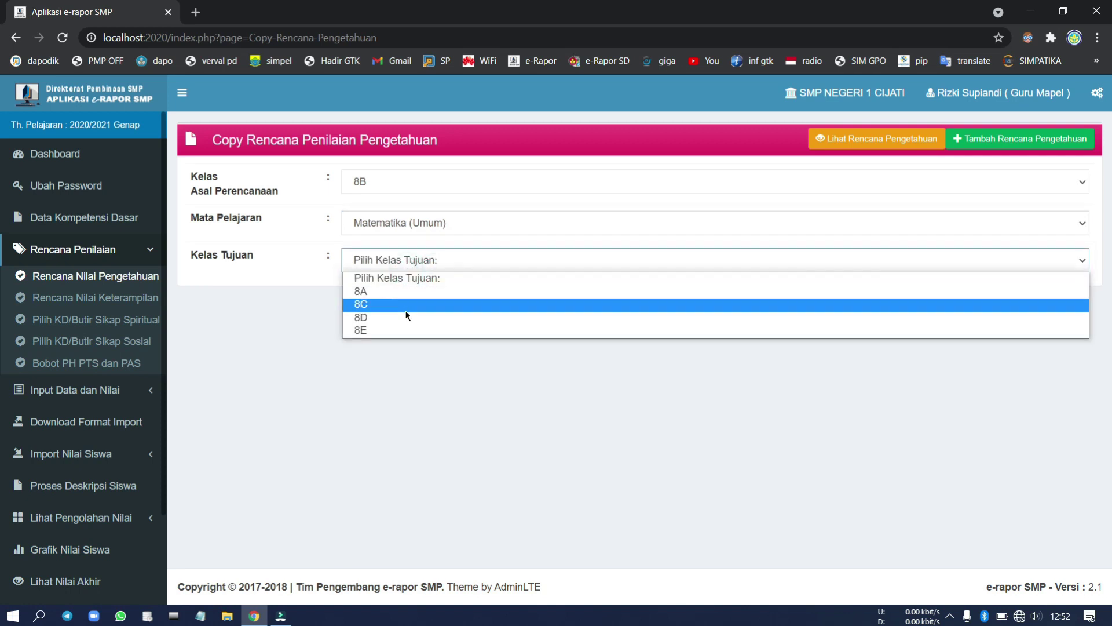
click(407, 309)
click(911, 306)
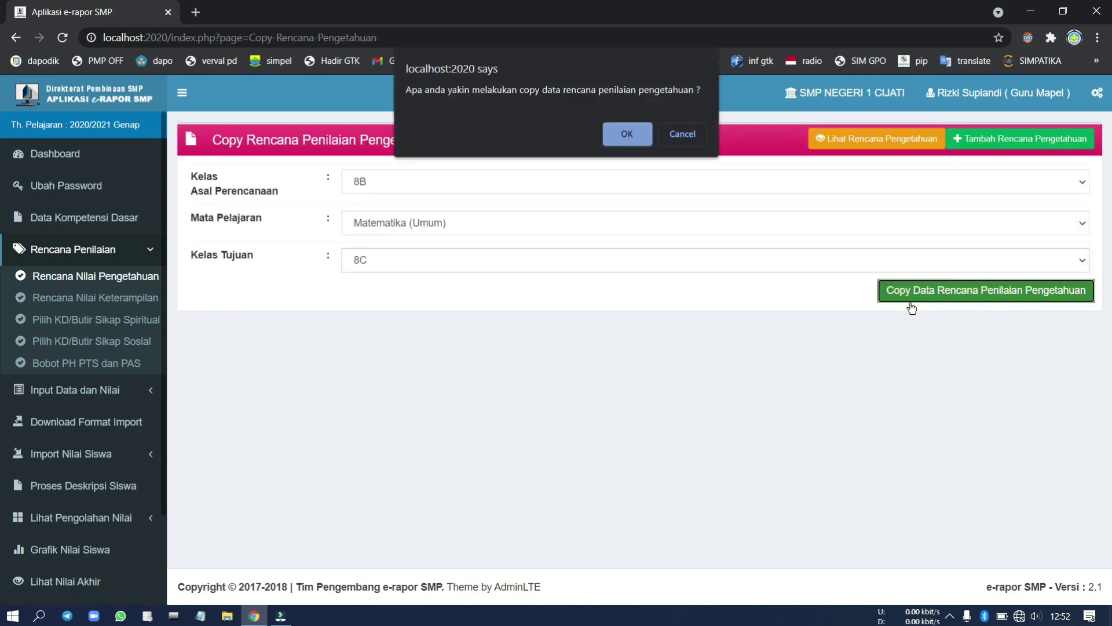
key(Return)
key(Return)
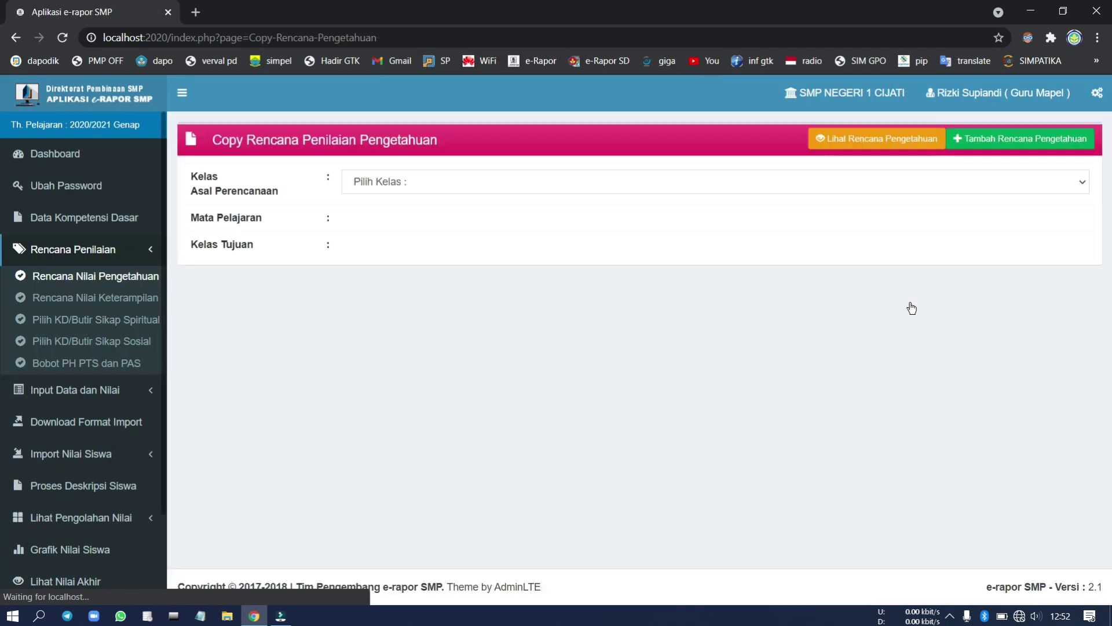
Step: Copy the Matematika (Umum) knowledge assessment plan from class 8C to class 8D and accept the confirmation messages
click(497, 171)
click(455, 238)
click(438, 223)
click(427, 250)
click(417, 259)
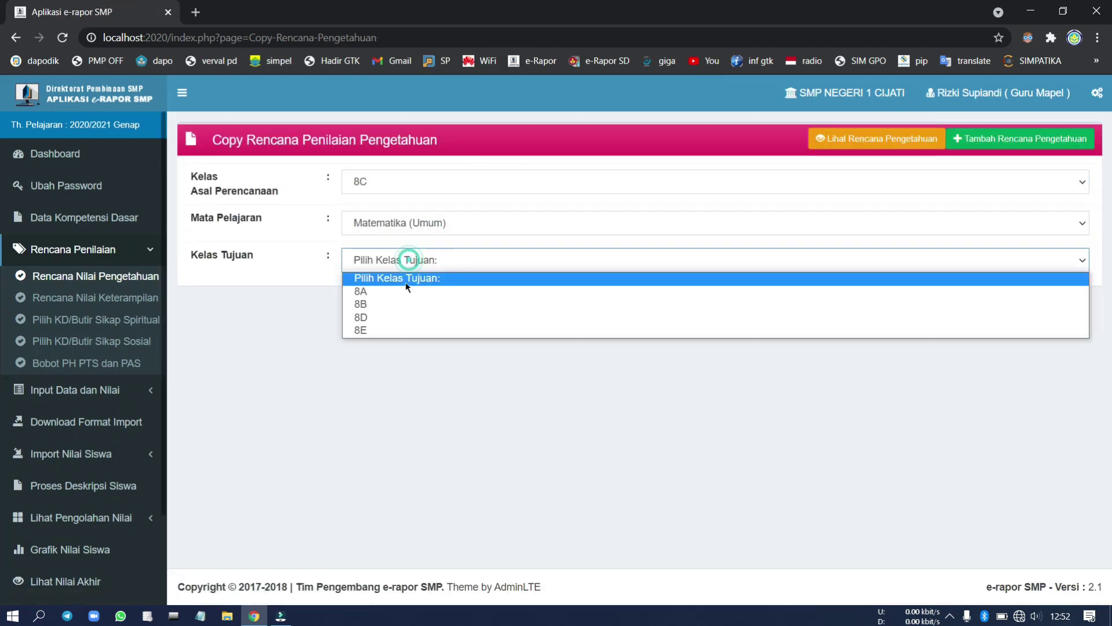
click(409, 319)
click(912, 293)
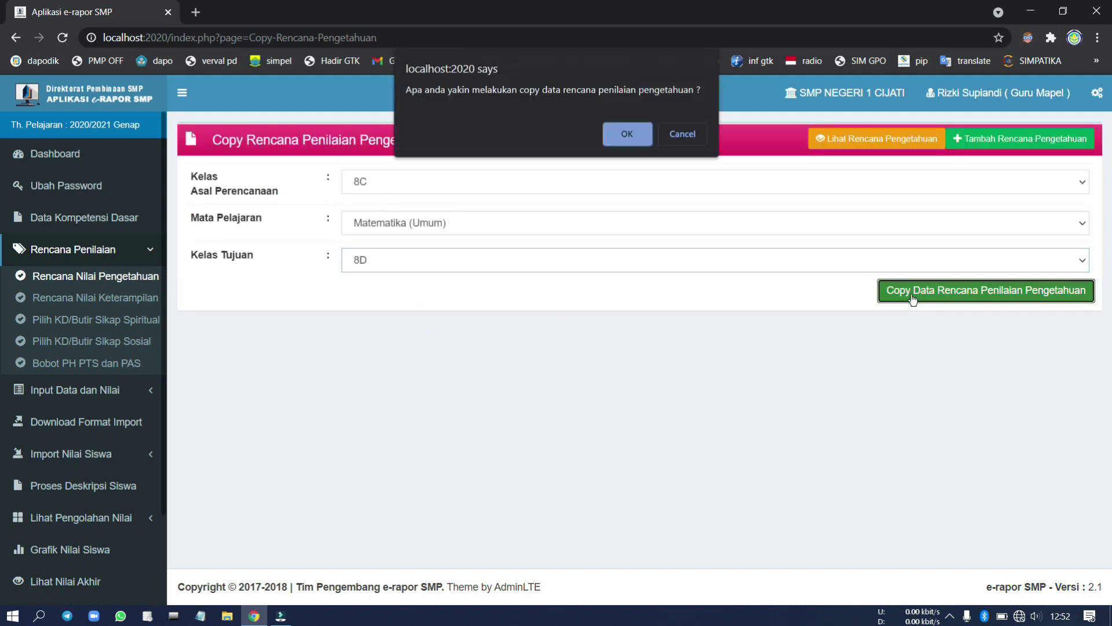
key(Return)
key(Return)
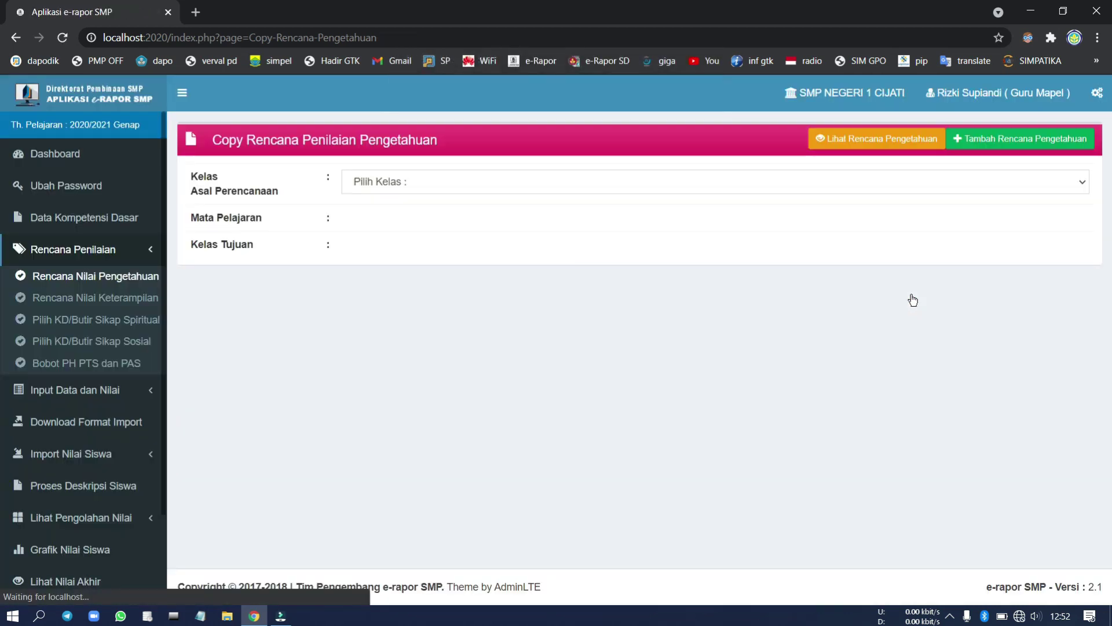
Step: Copy the Matematika (Umum) knowledge assessment plan from class 8D to class 8E and accept the confirmation messages
click(356, 184)
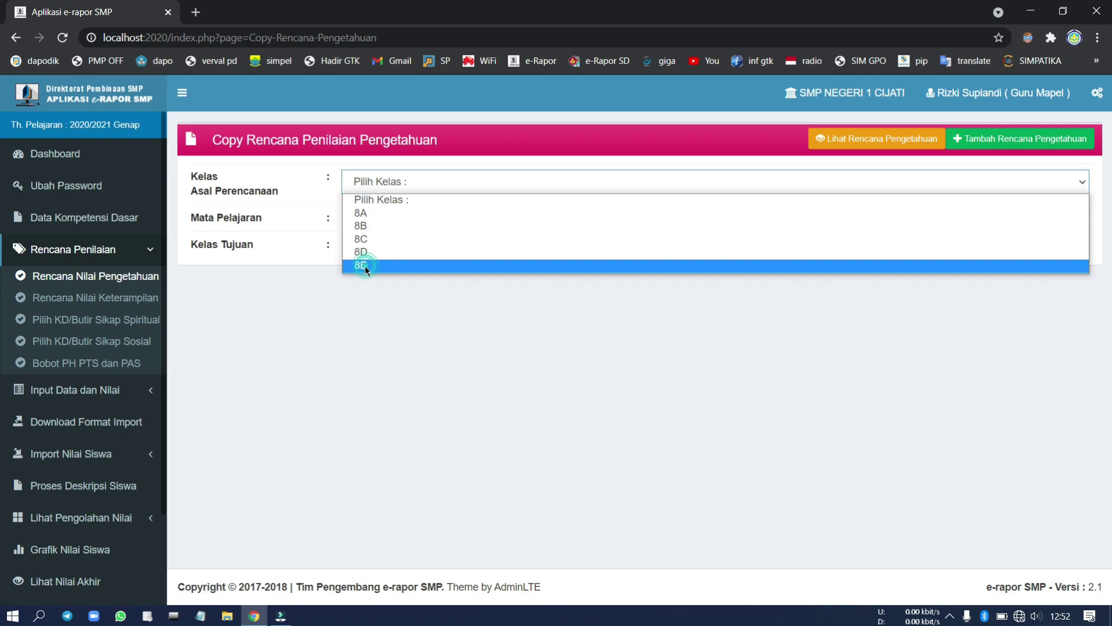
click(365, 263)
click(380, 230)
click(380, 251)
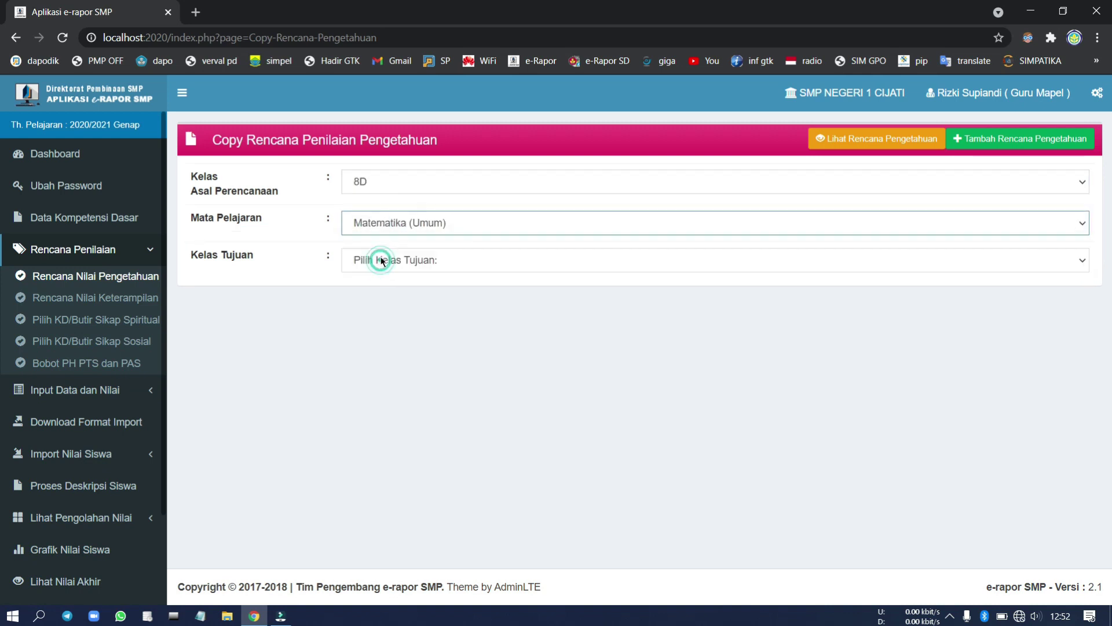
click(382, 258)
click(394, 329)
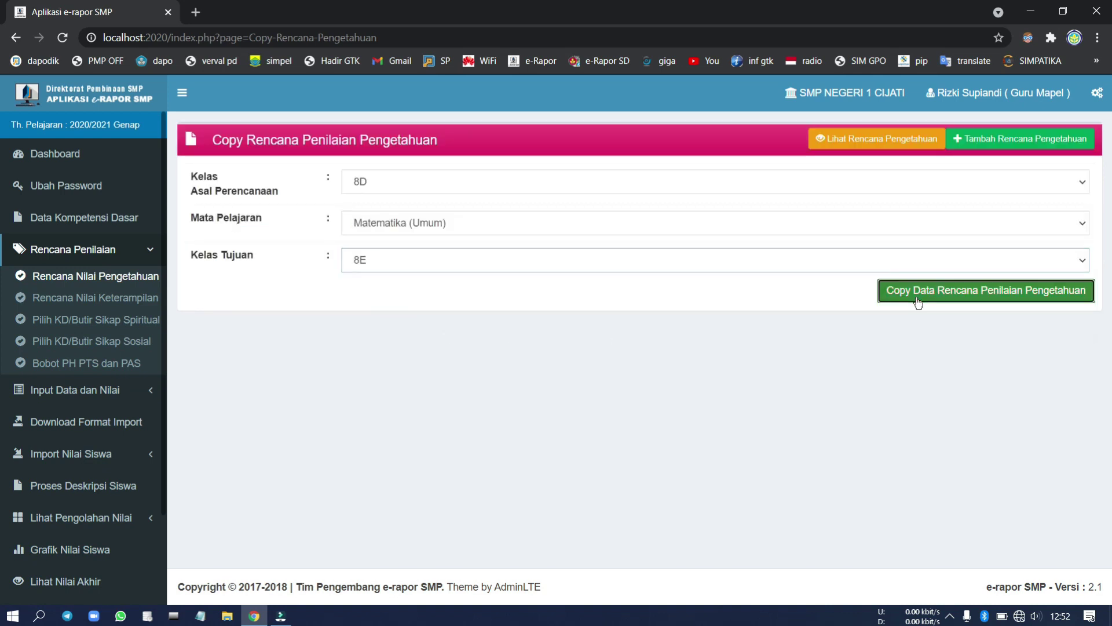
click(918, 296)
click(621, 142)
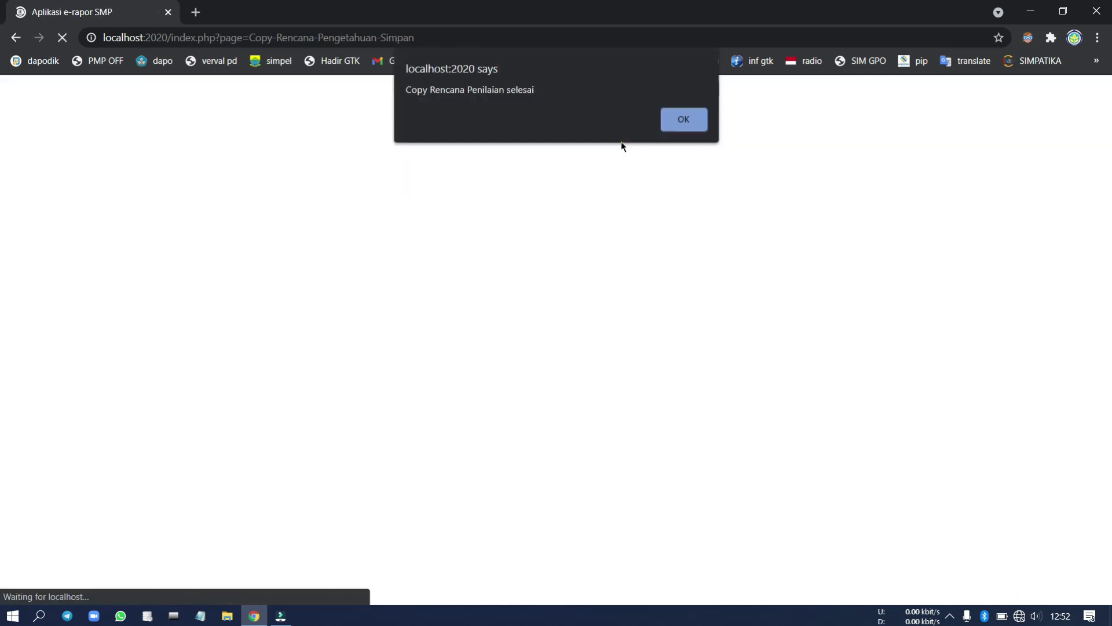
click(670, 124)
Step: Open the Dashboard in a new browser tab and review the planning counts per class in the Capaian Proses Penilaian table
right_click(52, 154)
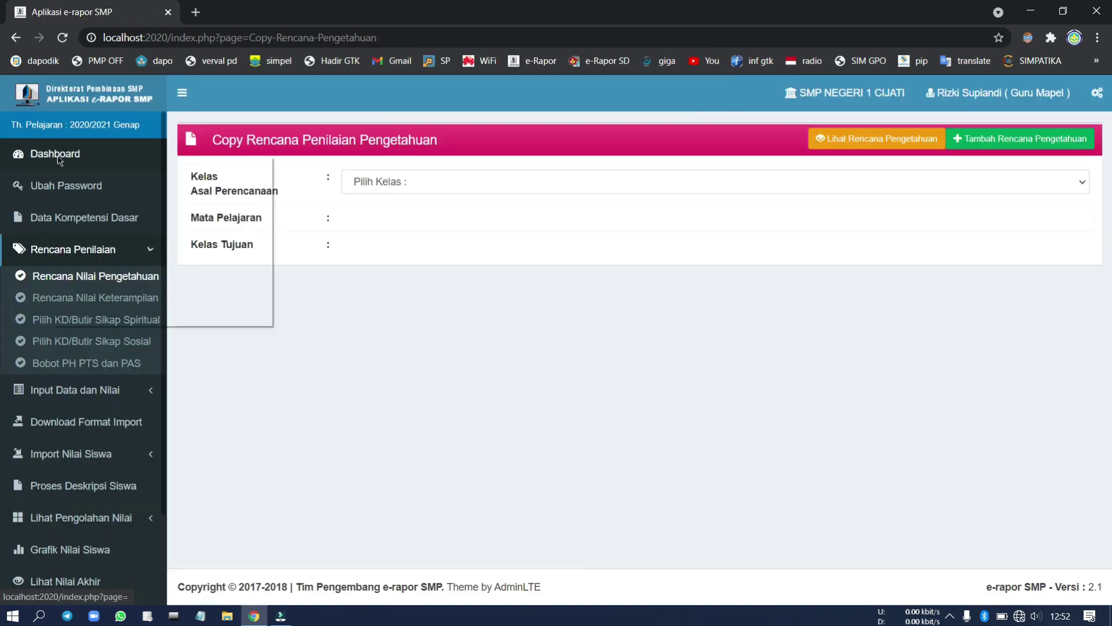
click(87, 164)
click(206, 22)
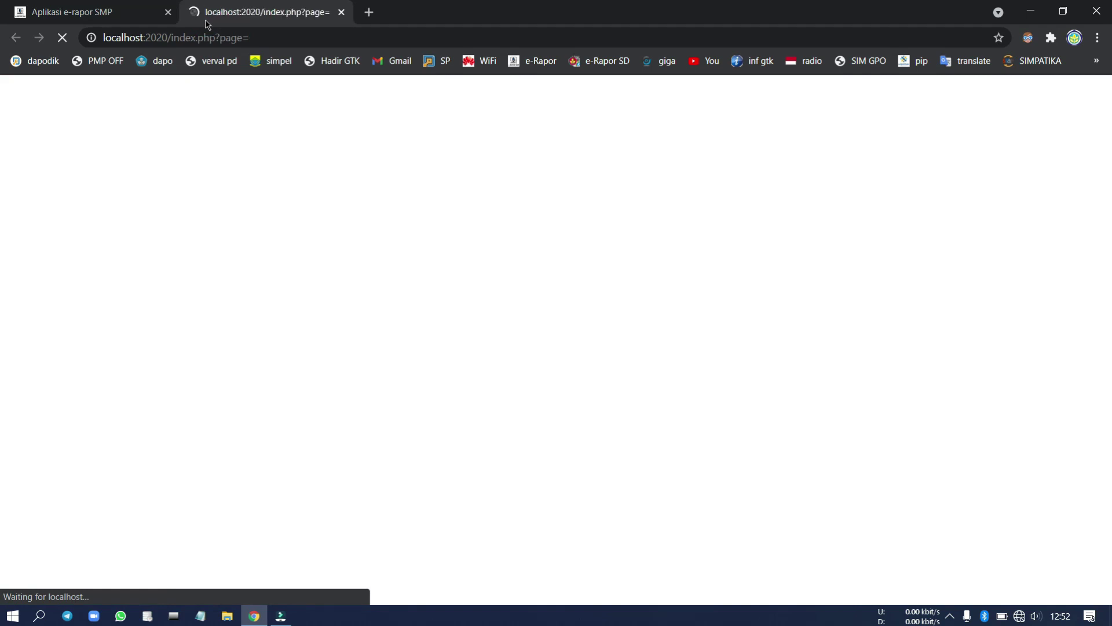
scroll(405, 288, down, 3)
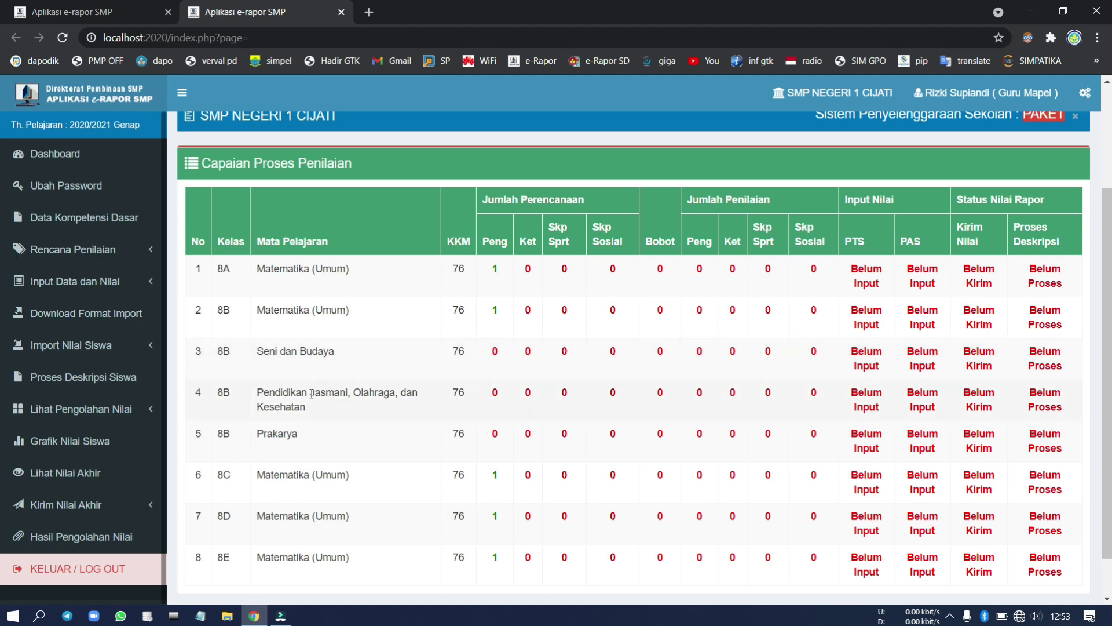
scroll(313, 405, up, 3)
Step: Close the old browser tab and start a Rencana Nilai Pengetahuan for class 8B, subject Seni dan Budaya, with 1 assessment
click(121, 256)
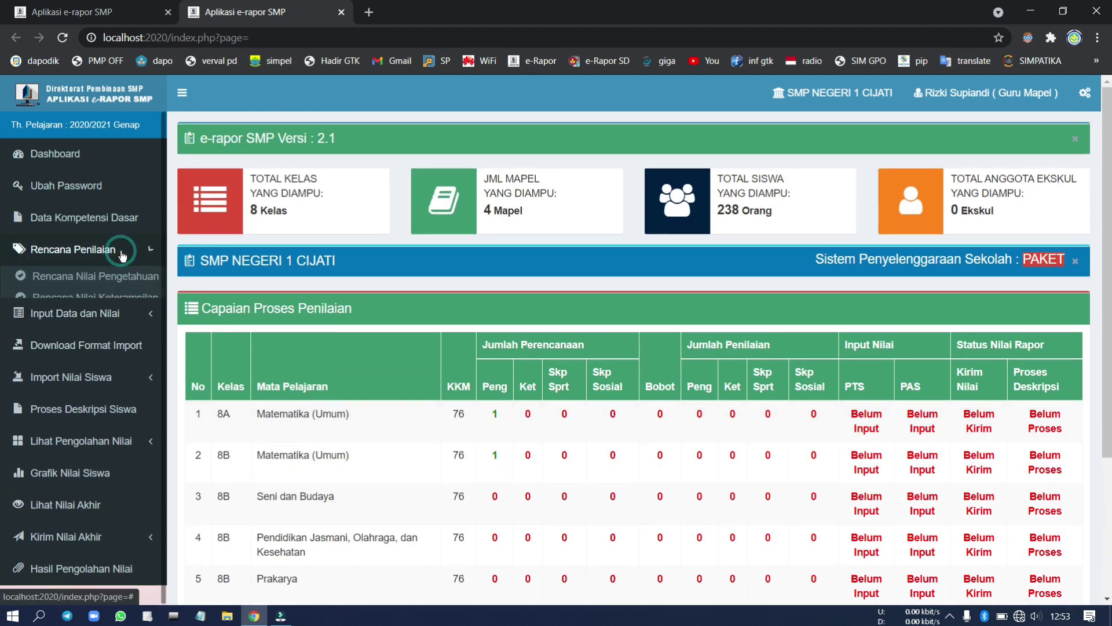
click(114, 284)
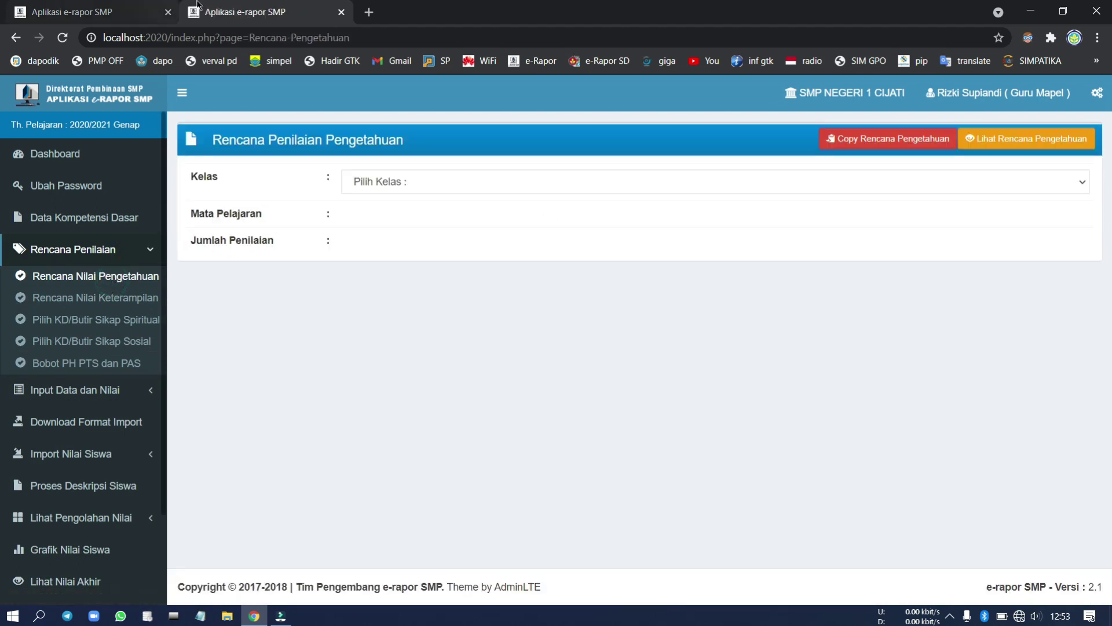
click(167, 11)
click(380, 180)
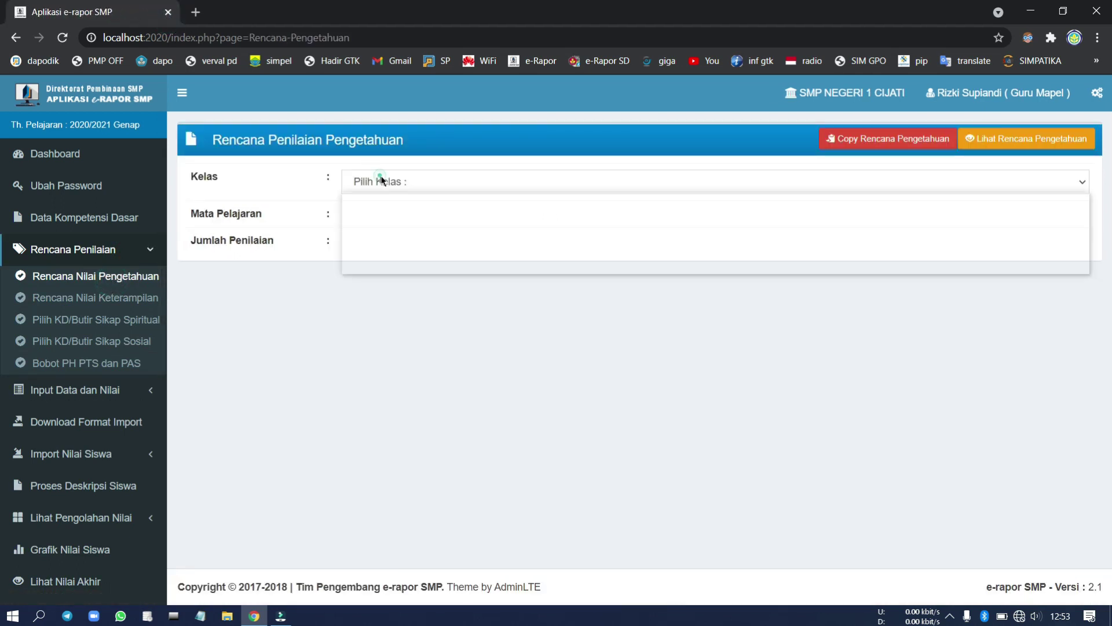
click(407, 227)
click(398, 219)
click(408, 253)
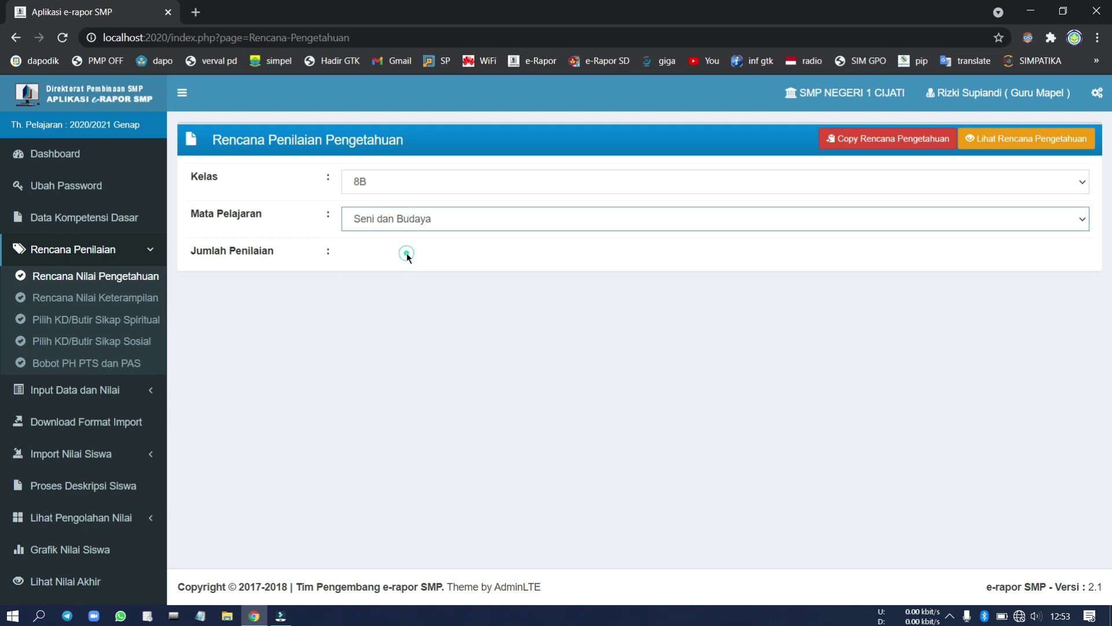
click(486, 261)
click(481, 293)
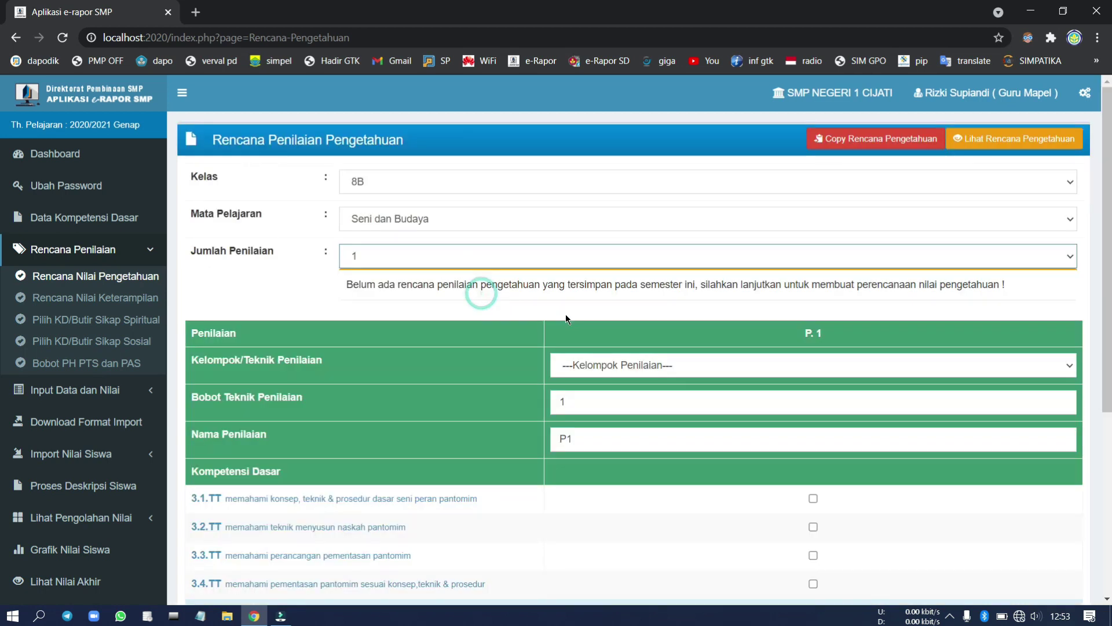
Step: Set the technique of the Seni dan Budaya assessment to Tes Tulis and select competencies 3.1.TT, 3.2.TT, 3.3.TT and 3.4.TT
scroll(565, 314, down, 3)
click(661, 150)
click(654, 179)
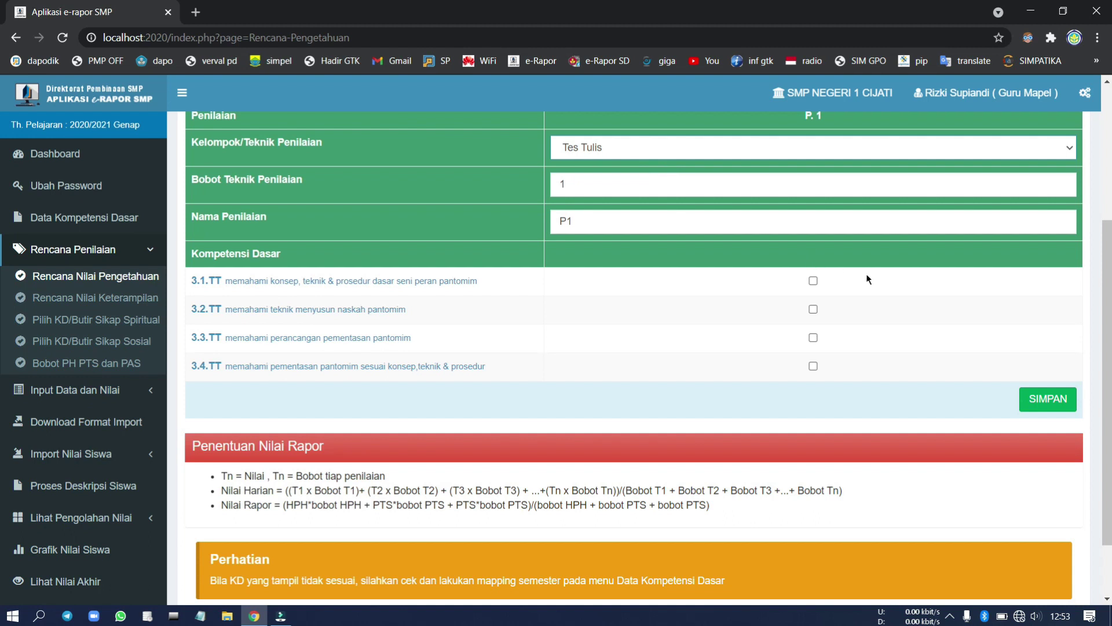
click(813, 280)
key(Tab)
key(Tab)
key(space)
key(Tab)
key(Tab)
key(space)
key(Tab)
key(Tab)
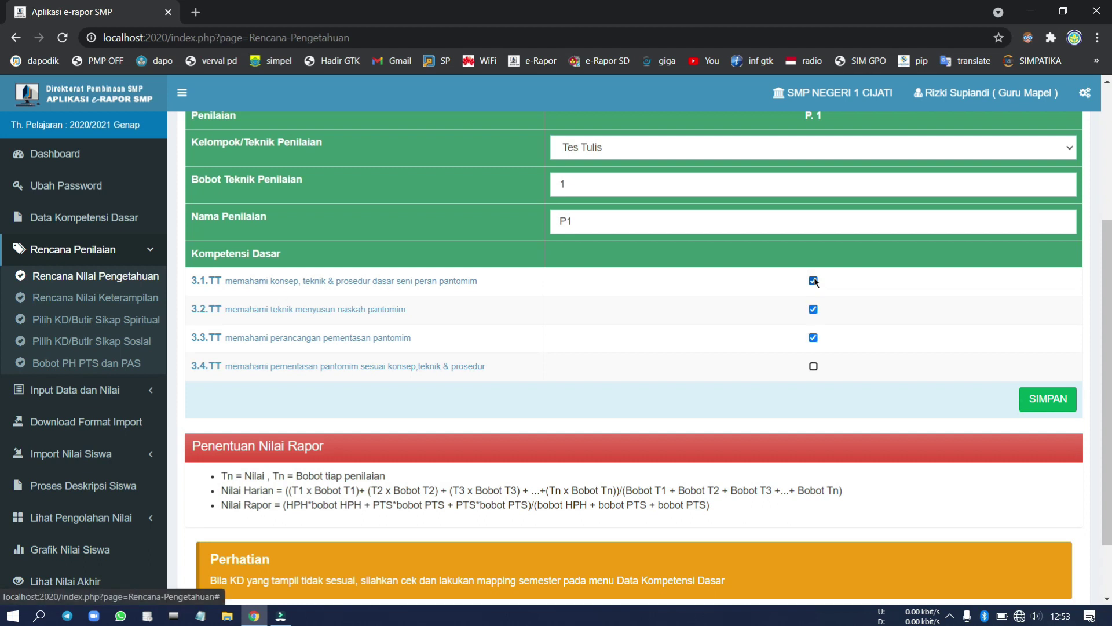
key(space)
Step: Save the class 8B Seni dan Budaya knowledge assessment plan and accept the confirmation messages
key(Tab)
key(Return)
key(Return)
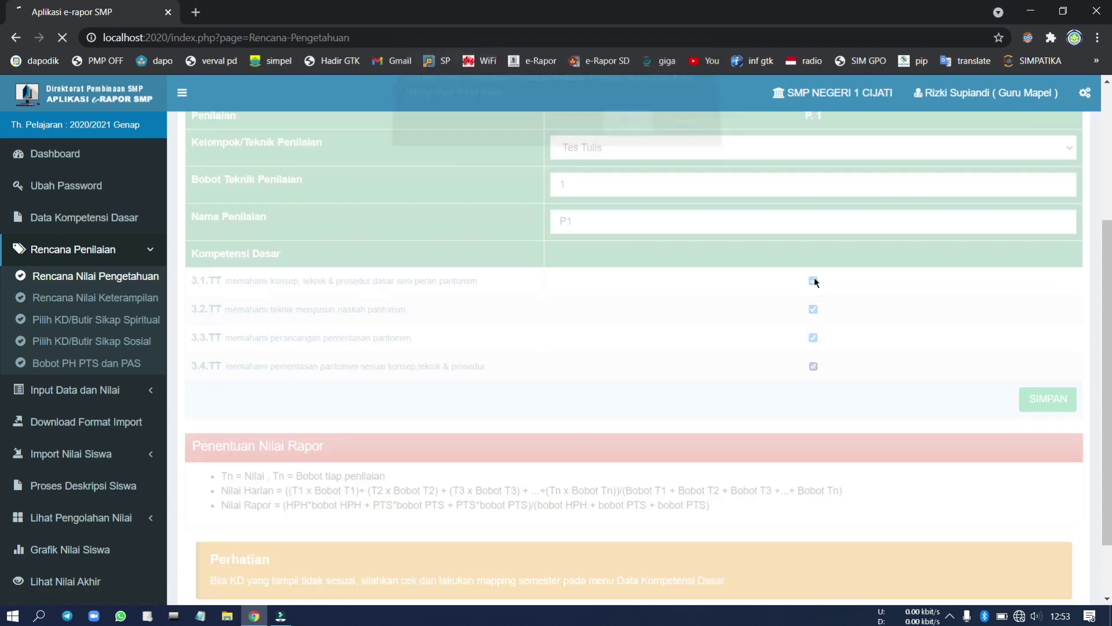
key(Return)
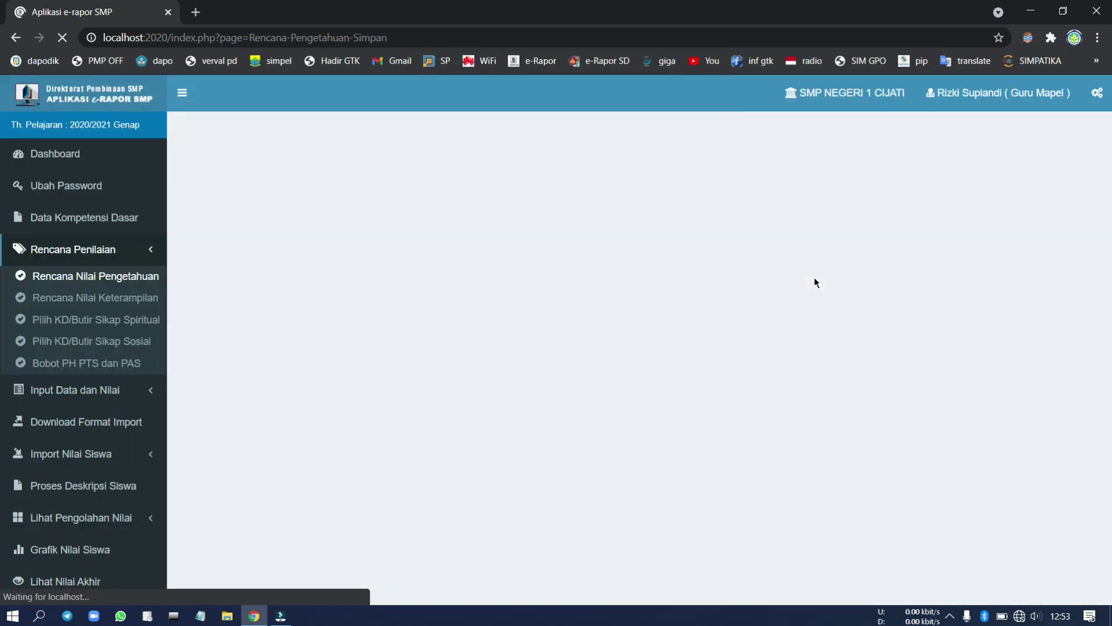
Step: Start a knowledge assessment plan for class 8B, subject Pendidikan Jasmani, Olahraga, dan Kesehatan, with 1 assessment
click(503, 179)
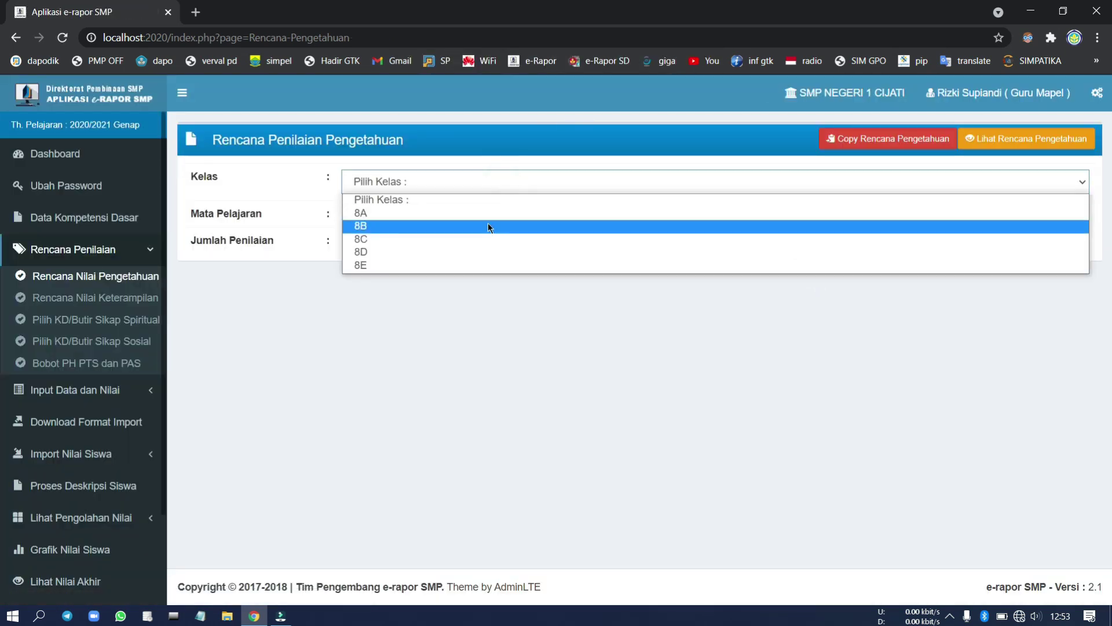
click(488, 224)
click(472, 220)
click(469, 277)
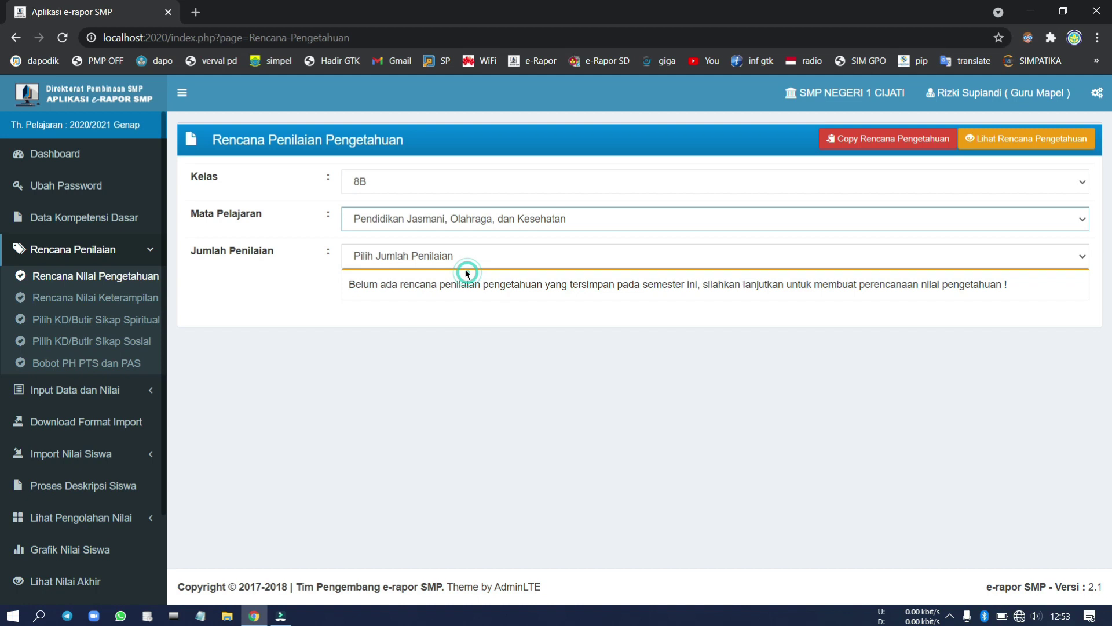
click(464, 262)
click(465, 286)
Step: Set the technique of the Pendidikan Jasmani assessment P. 1 to Tes Tulis
click(593, 370)
click(602, 397)
scroll(779, 381, down, 2)
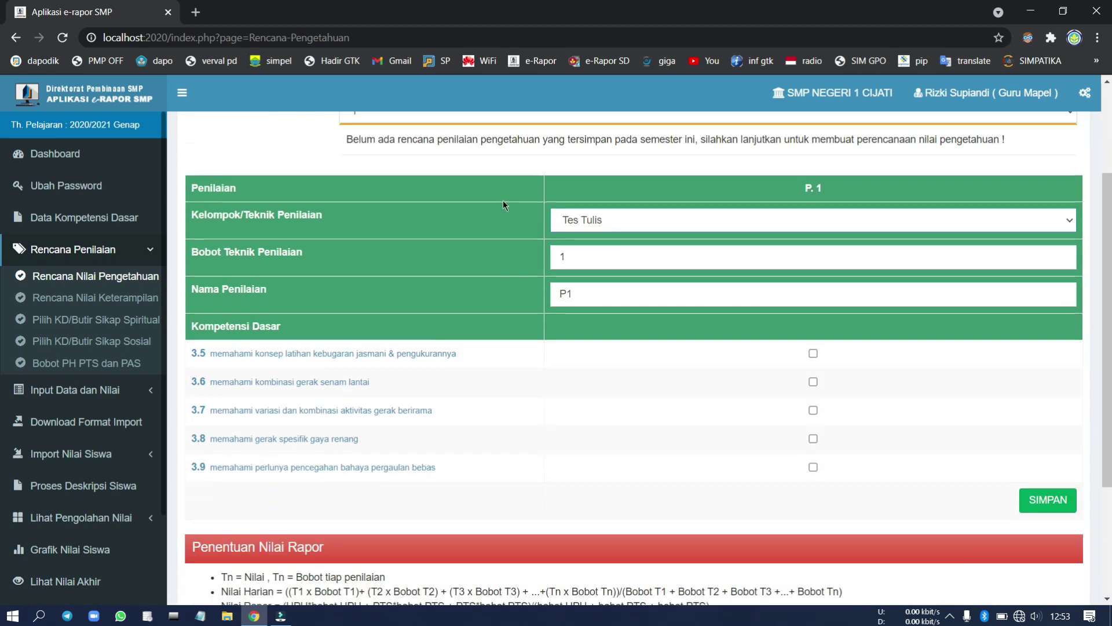
click(586, 219)
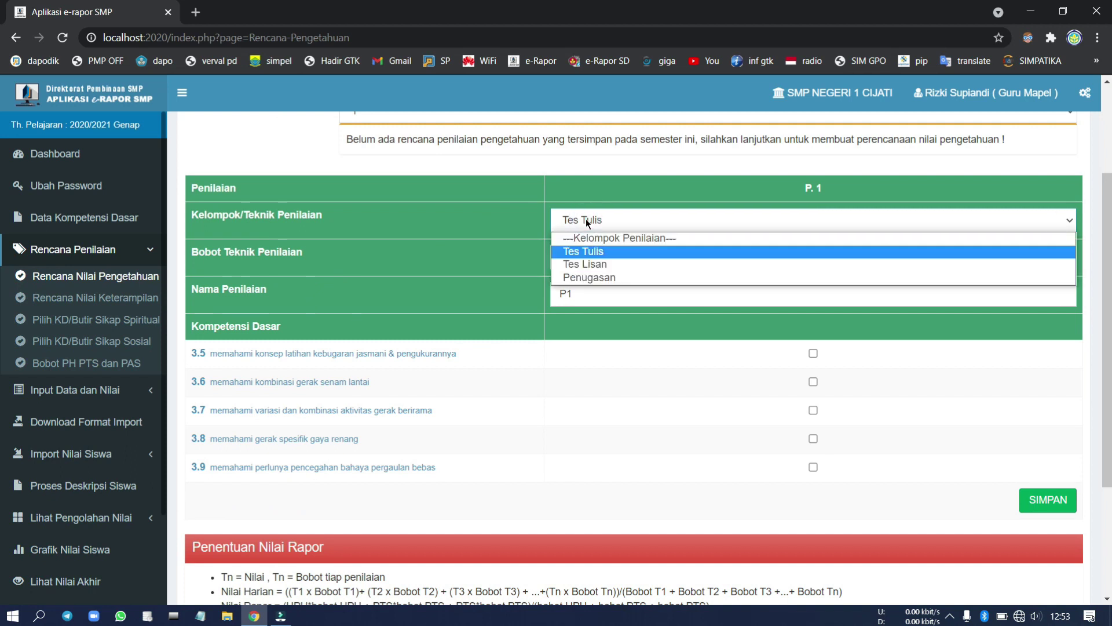
click(622, 255)
Step: Select basic competencies 3.5, 3.6, 3.7, 3.8 and 3.9 and save the Pendidikan Jasmani knowledge assessment plan
click(814, 354)
key(Tab)
key(Tab)
key(space)
key(Tab)
key(Tab)
key(space)
key(Tab)
key(Tab)
key(space)
key(Tab)
key(Tab)
key(space)
key(Return)
key(Return)
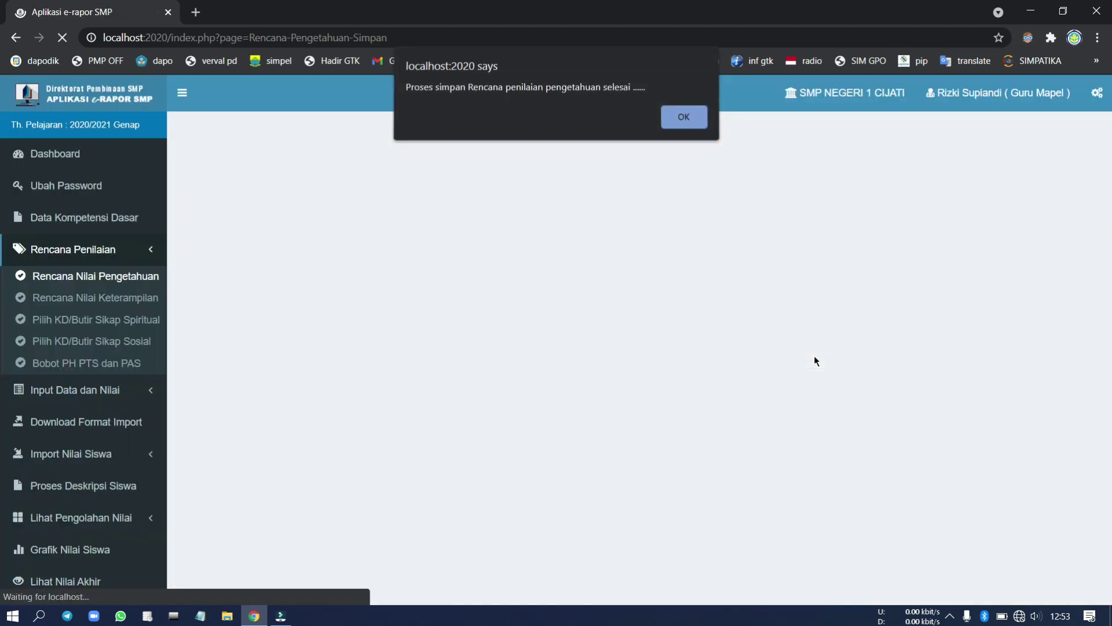
Step: Start a knowledge assessment plan for class 8B, subject Prakarya, with 1 assessment
key(Return)
click(477, 182)
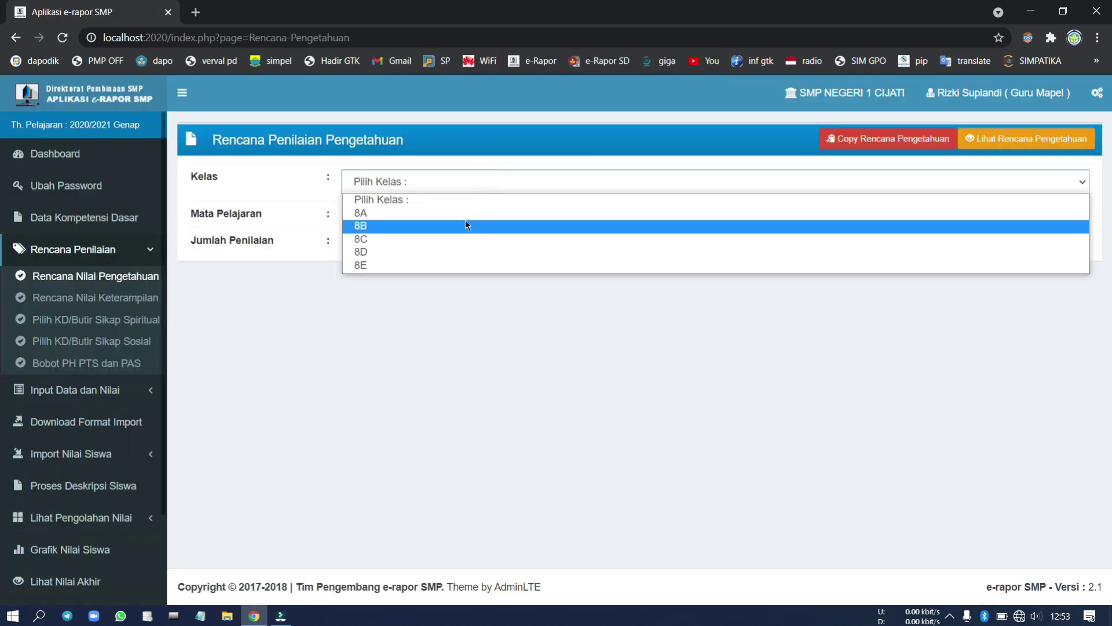
click(465, 222)
click(427, 223)
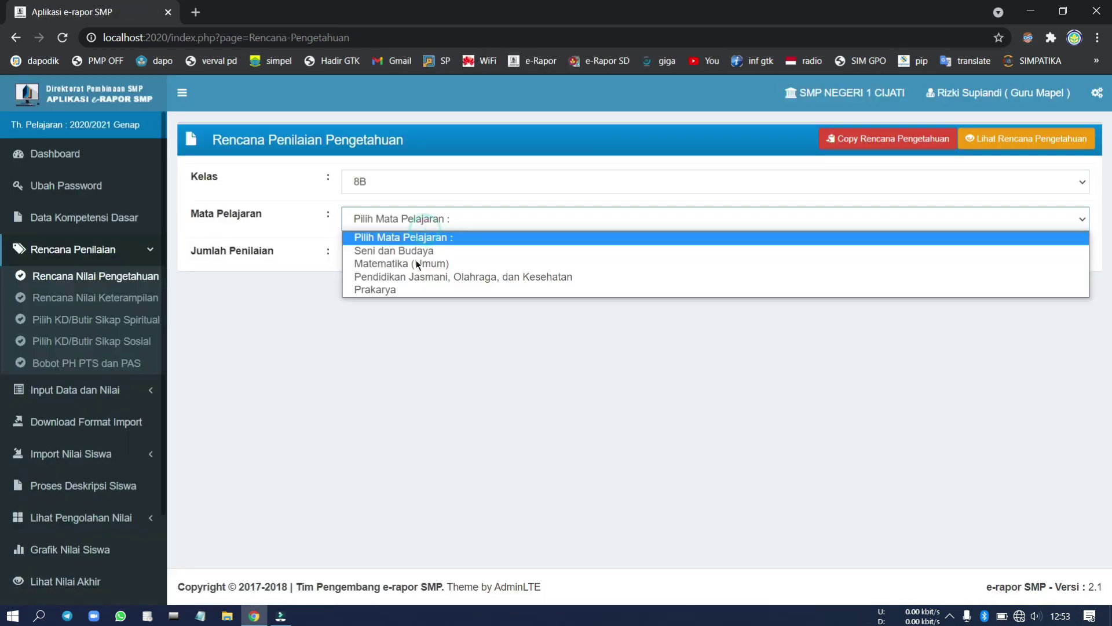
click(413, 290)
click(446, 256)
click(455, 289)
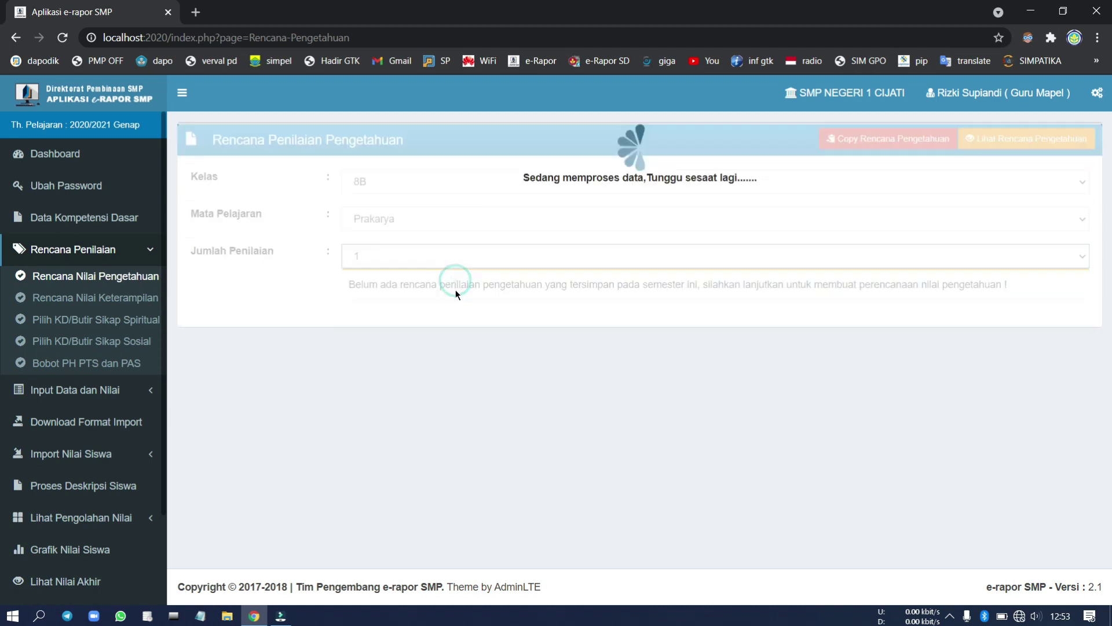
Step: Set the technique of the Prakarya assessment P. 1 to Tes Tulis
scroll(582, 339, down, 1)
click(599, 296)
click(597, 323)
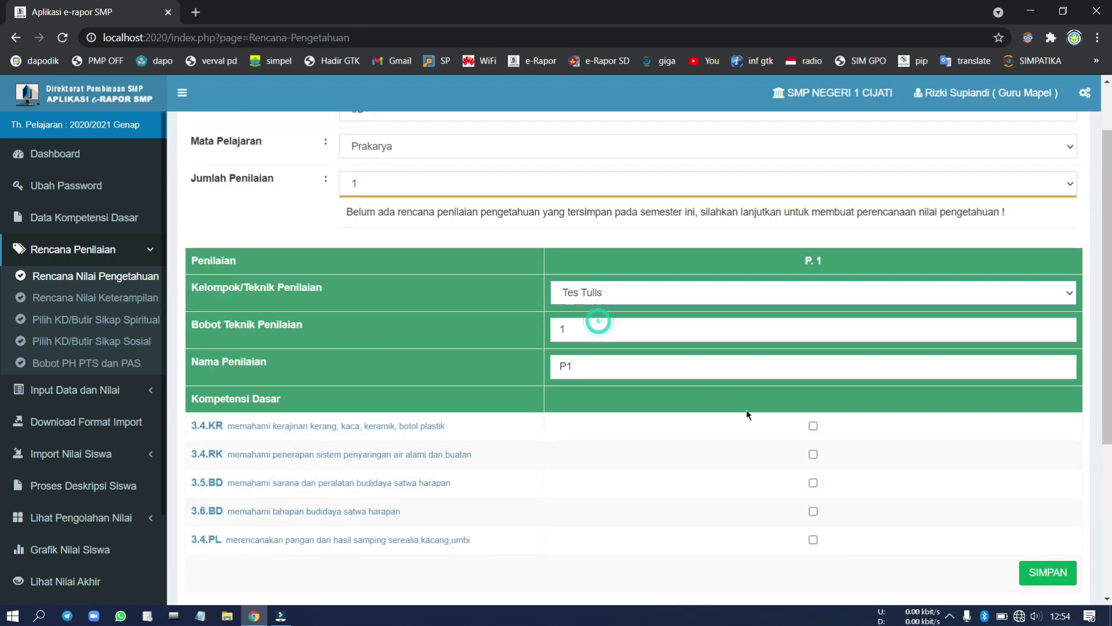
Step: Select basic competencies 3.4.KR, 3.4.RK, 3.5.BD, 3.6.BD and 3.4.PL and save the Prakarya knowledge assessment plan
click(813, 426)
key(Tab)
key(space)
key(Tab)
key(space)
key(Tab)
key(space)
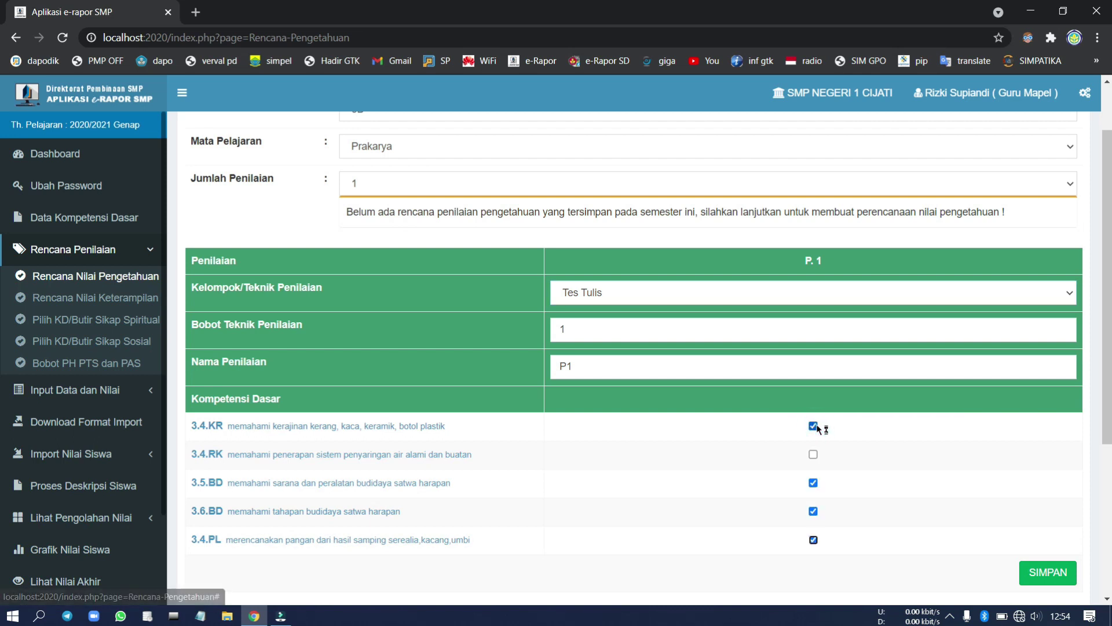
click(813, 454)
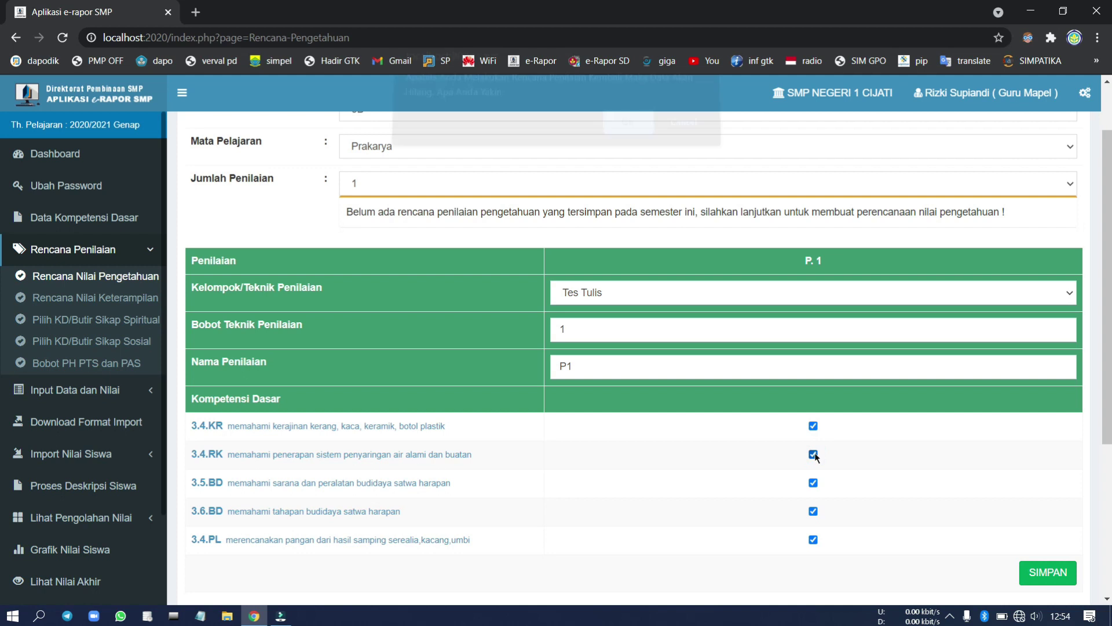
key(Return)
key(Return)
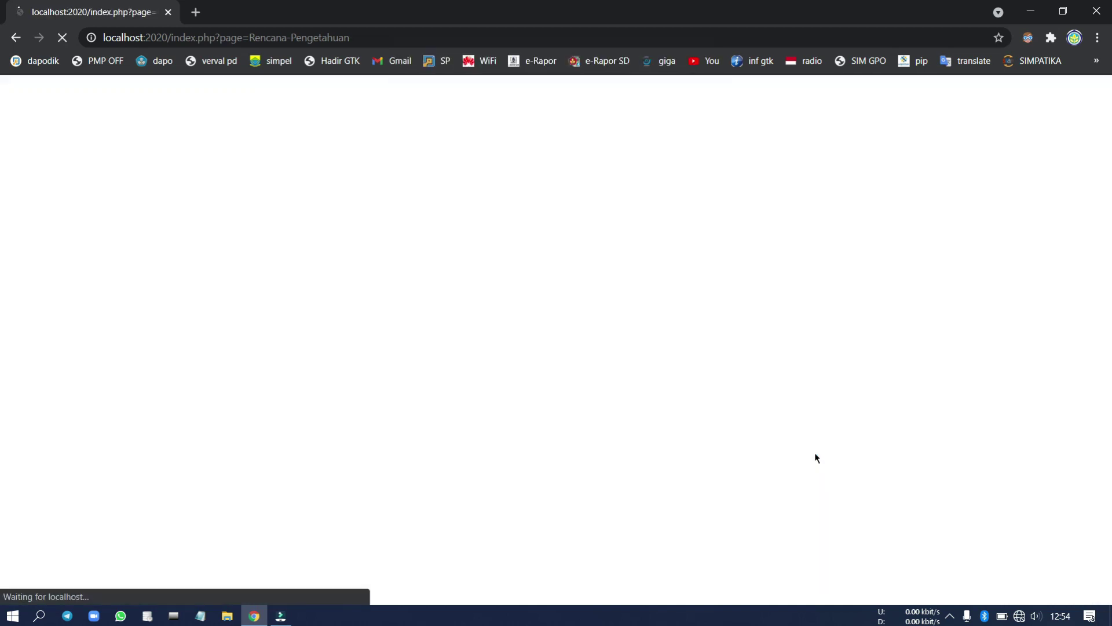
Step: Open the dashboard in a separate browser tab and review the assessment progress table for all classes and subjects
right_click(64, 153)
click(87, 163)
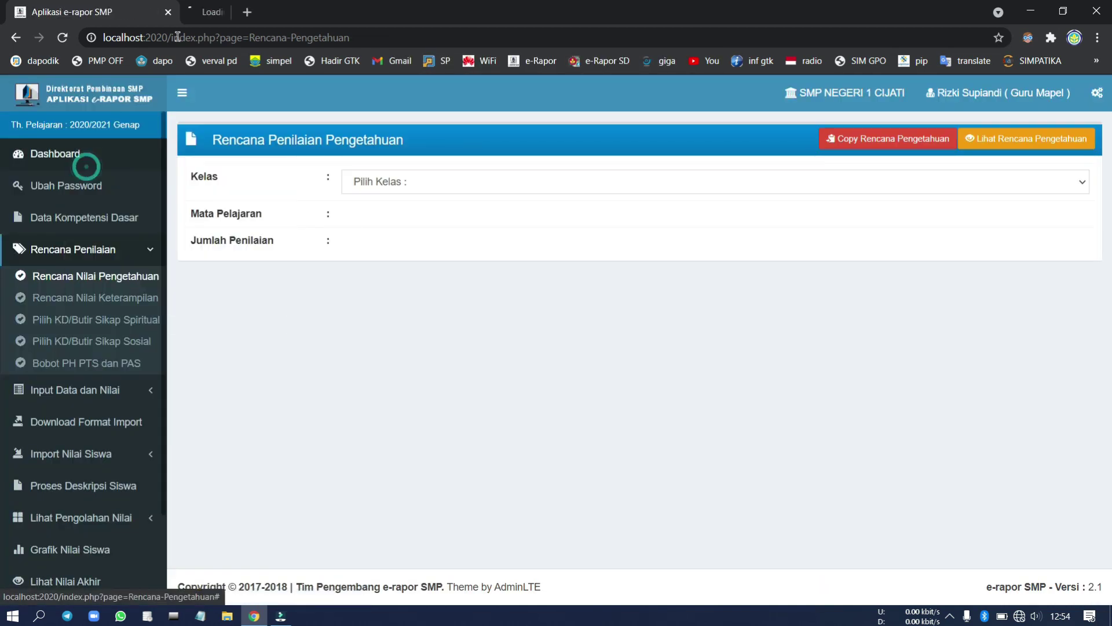
click(207, 12)
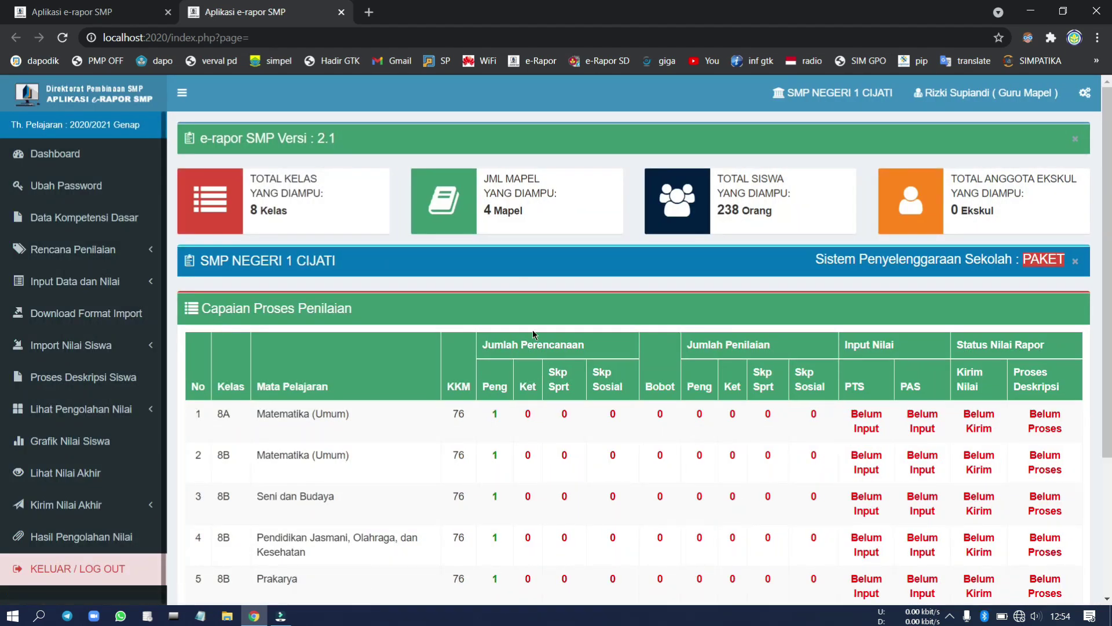
scroll(532, 336, down, 2)
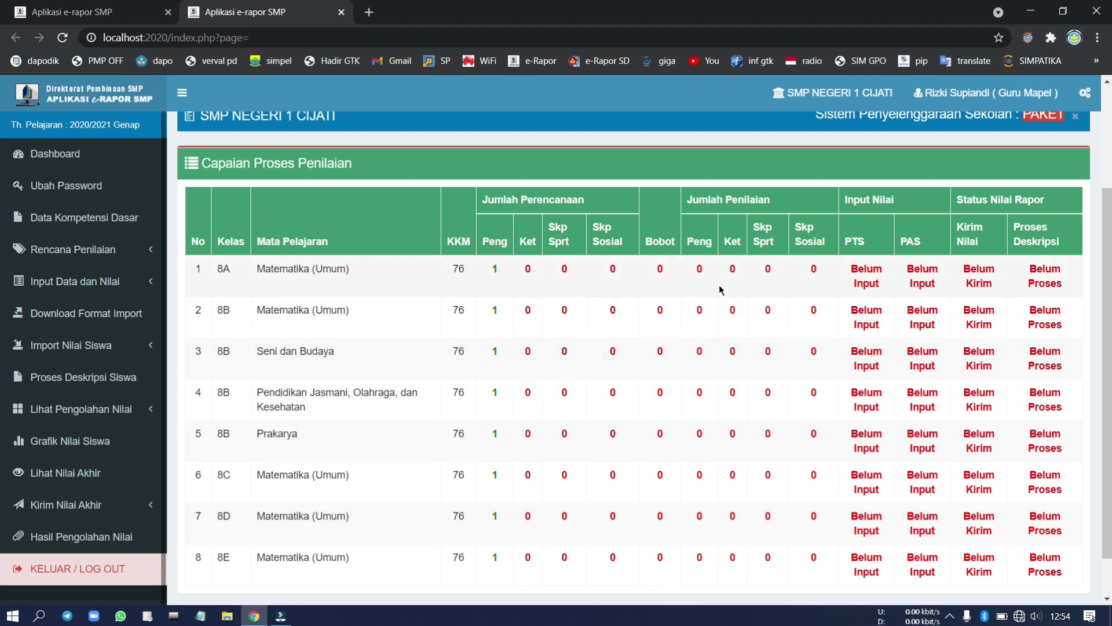
Step: Return to the planning page and start a skills assessment plan for class 8A, subject Matematika (Umum), with 1 assessment
click(110, 16)
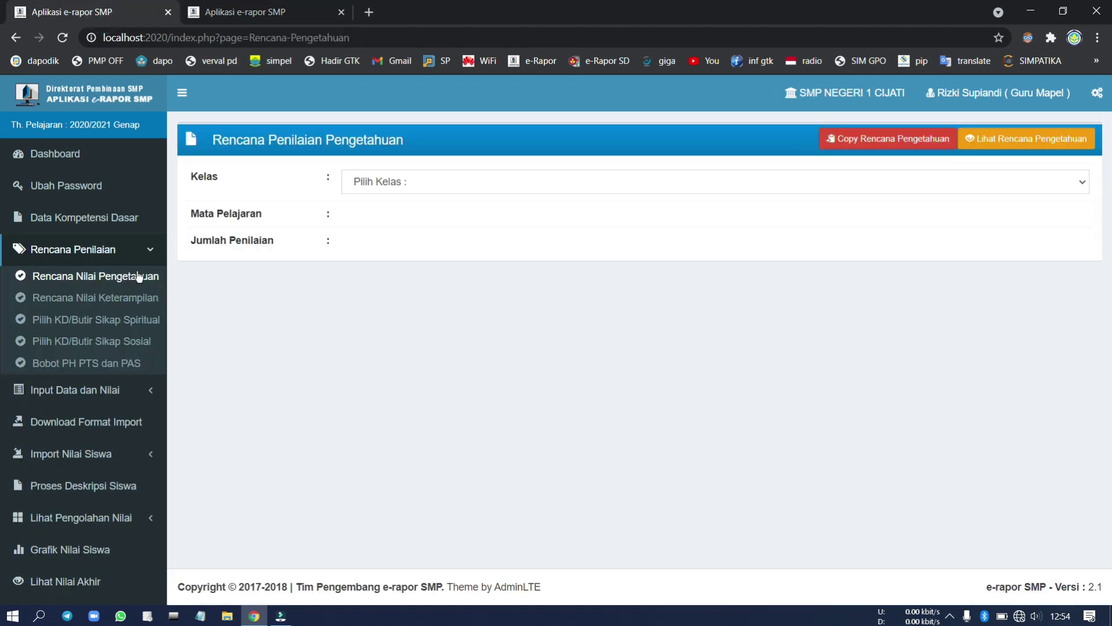
click(126, 297)
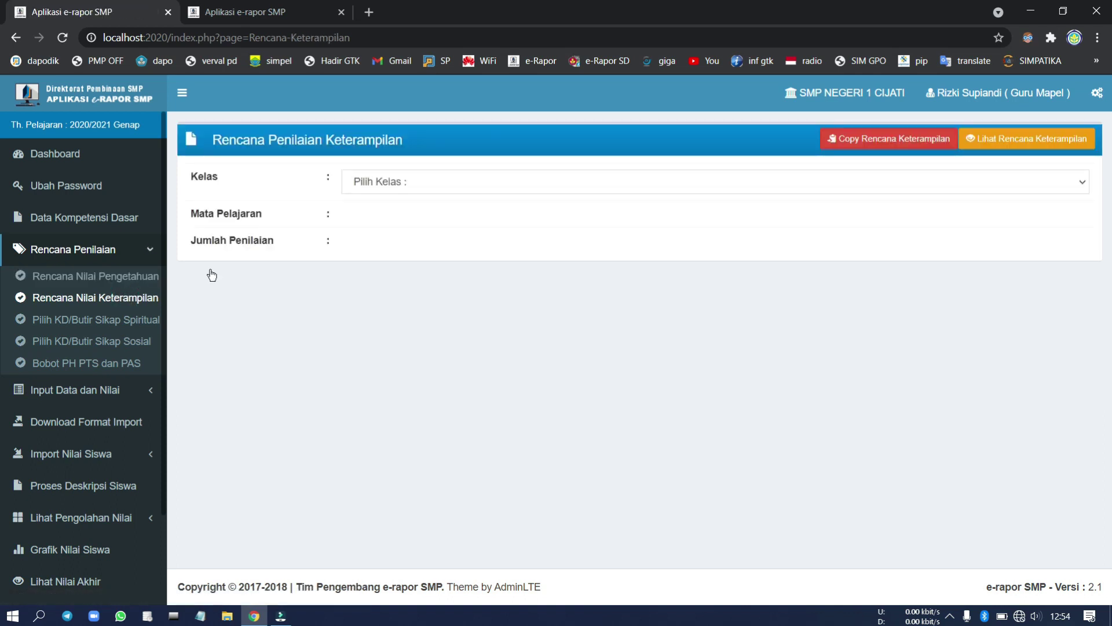
click(388, 181)
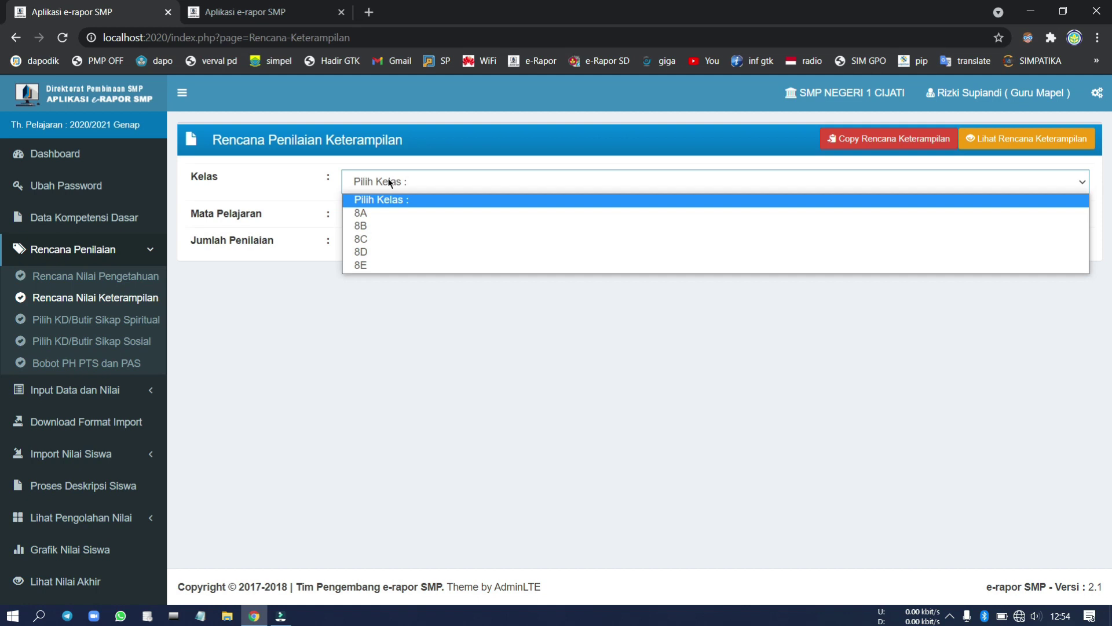
click(385, 212)
click(393, 218)
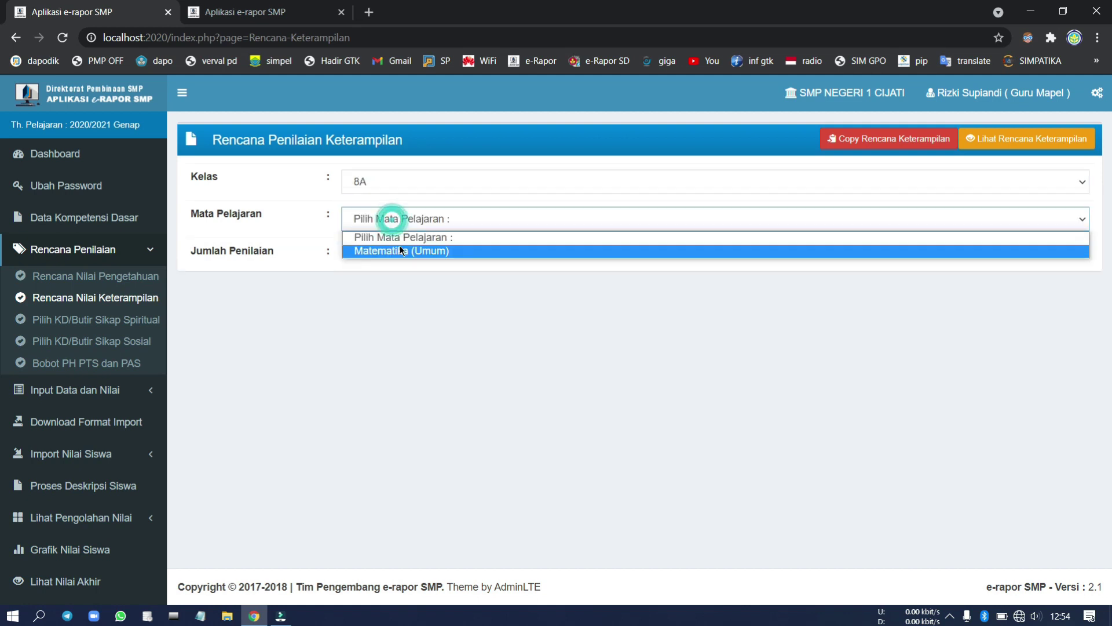
click(400, 250)
click(400, 253)
click(406, 293)
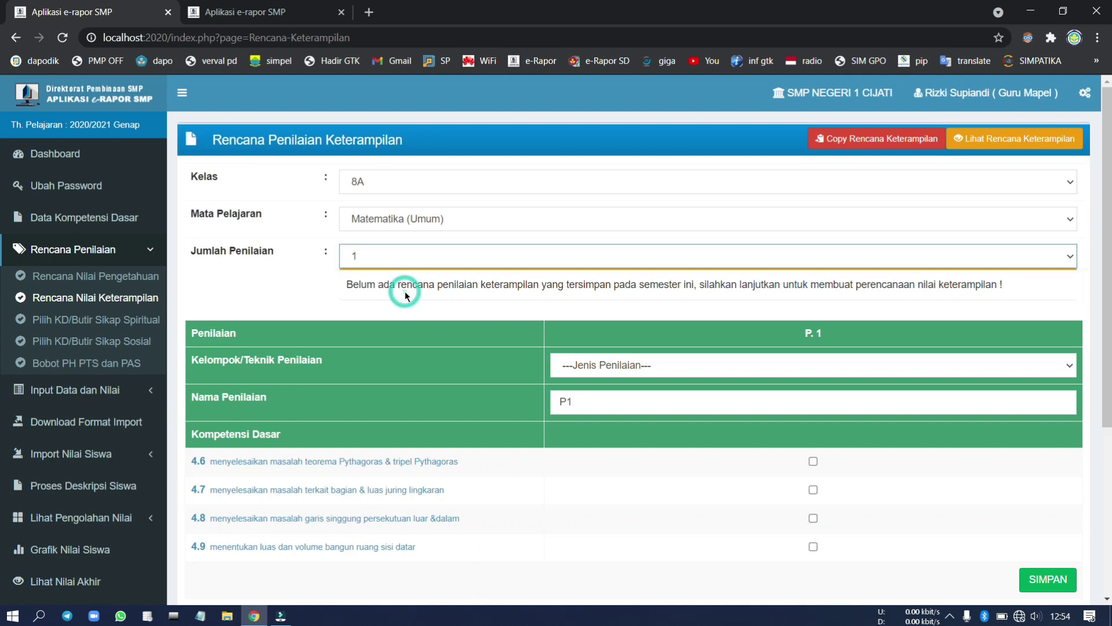
Step: Set the technique of skills assessment P. 1 to Projek and select basic competencies 4.6, 4.7, 4.8 and 4.9
click(596, 370)
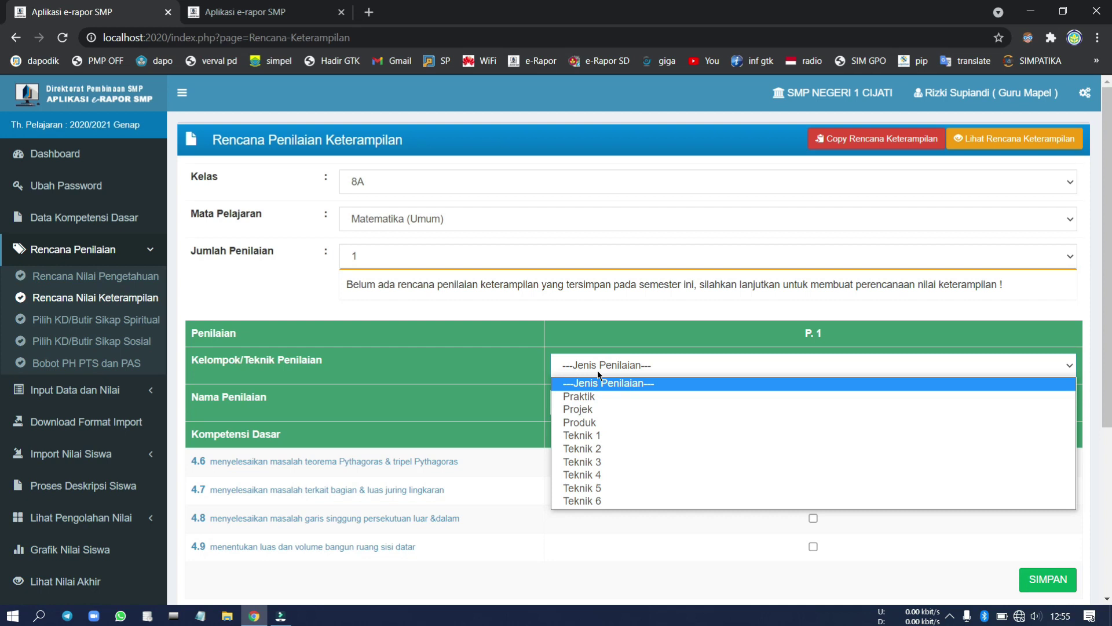
click(618, 407)
scroll(725, 417, down, 3)
click(813, 316)
click(813, 344)
click(813, 373)
click(813, 402)
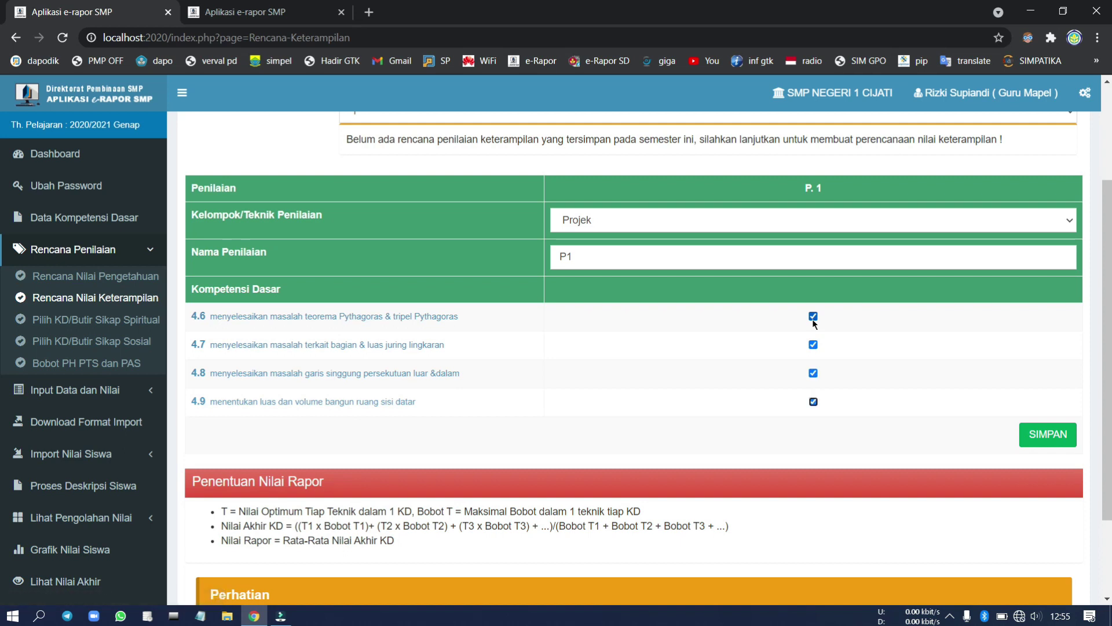
Step: Save the class 8A Matematika (Umum) skills assessment plan and accept the confirmation messages
key(Return)
key(Return)
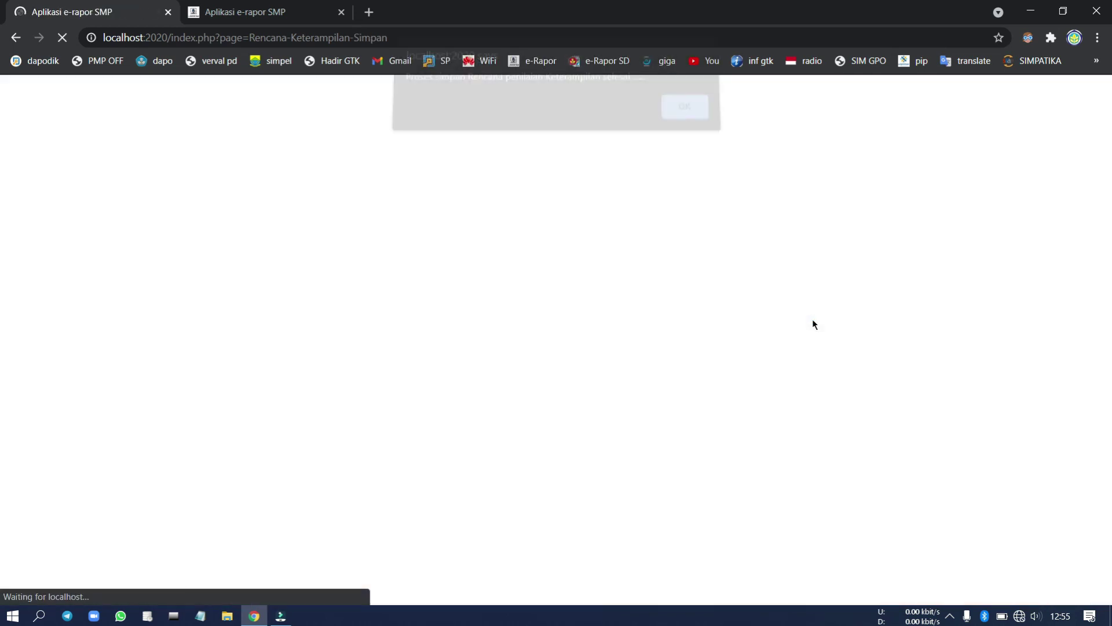
key(Return)
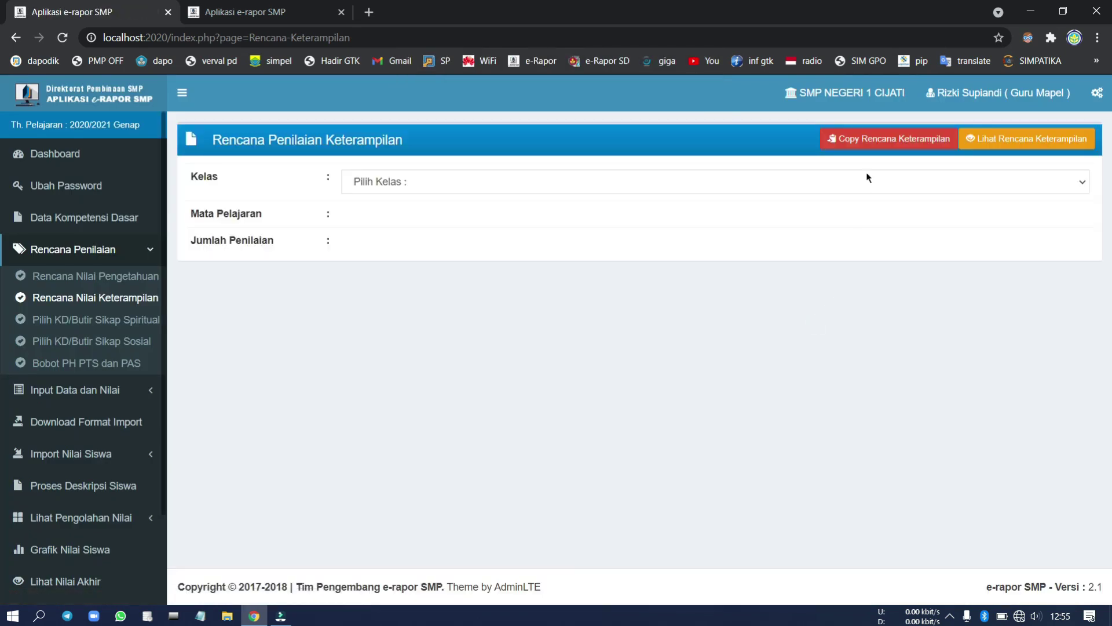
Step: Copy the Matematika (Umum) skills assessment plan from class 8A to class 8B
click(879, 142)
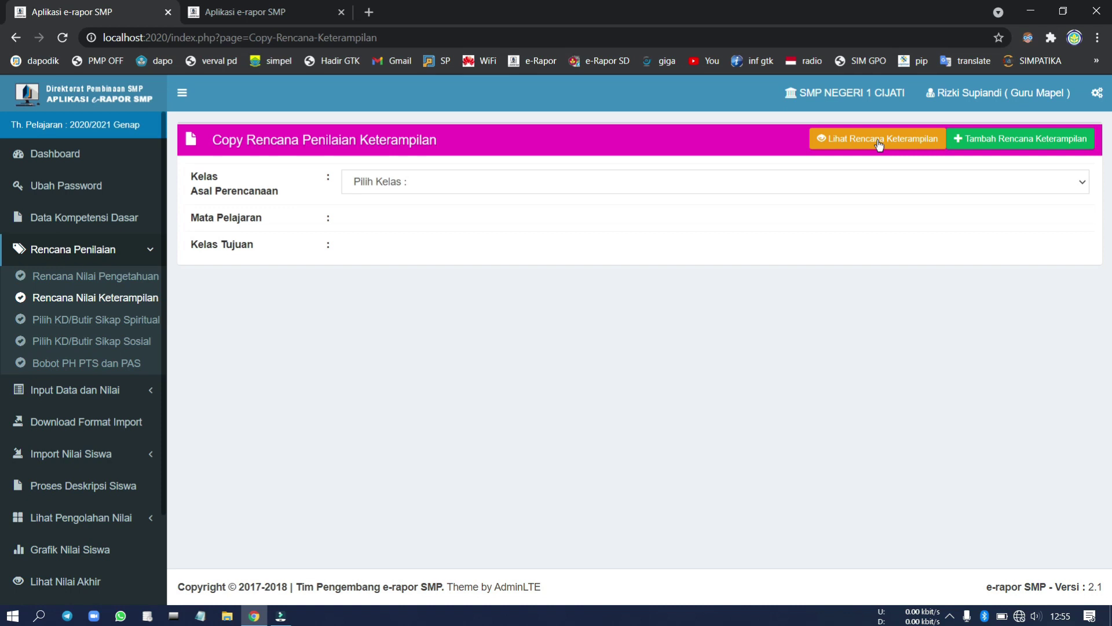
click(527, 180)
click(530, 210)
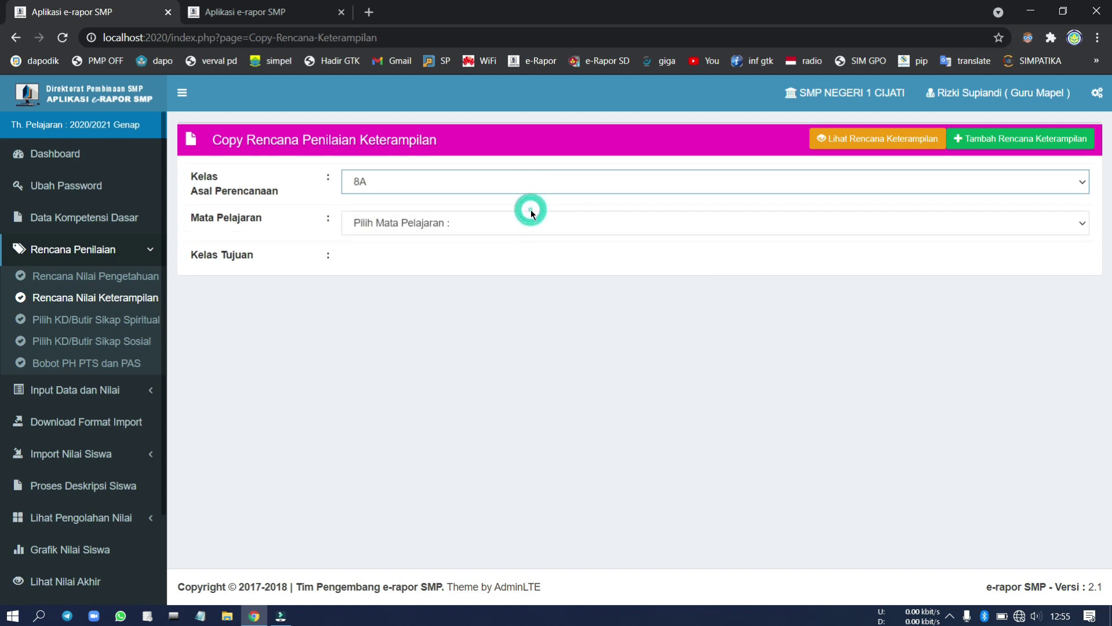
click(535, 219)
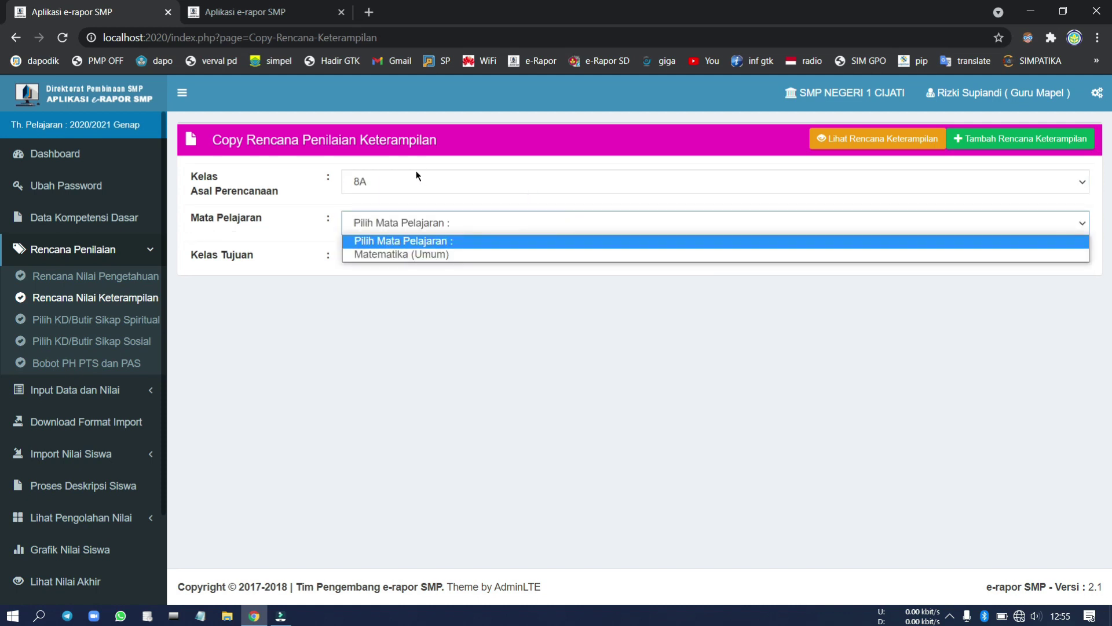
click(393, 255)
click(395, 258)
click(400, 291)
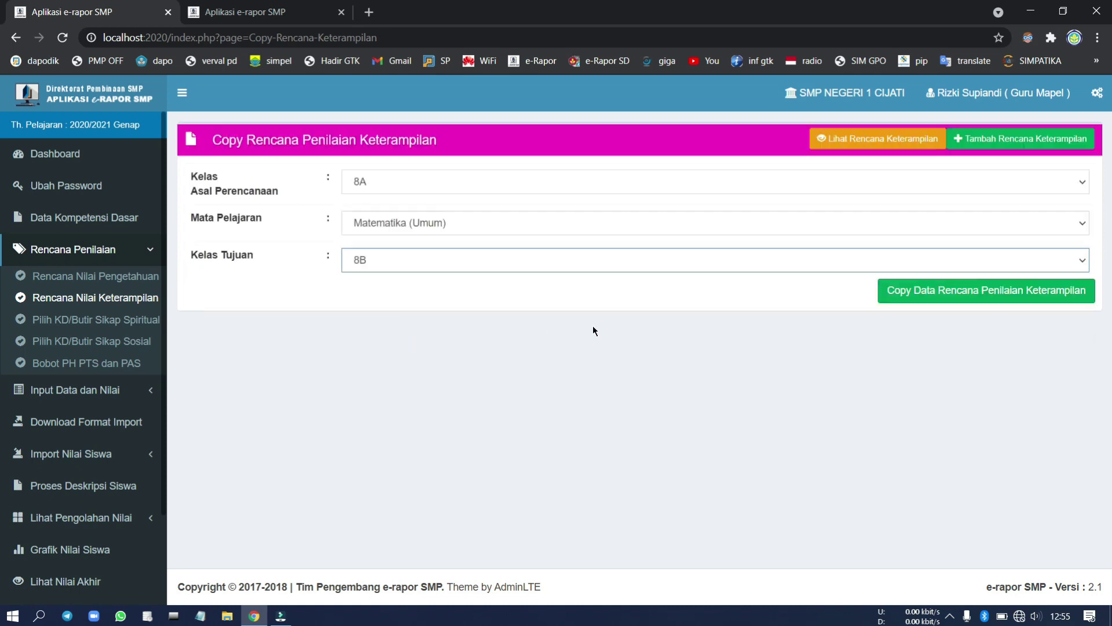
click(953, 292)
key(Return)
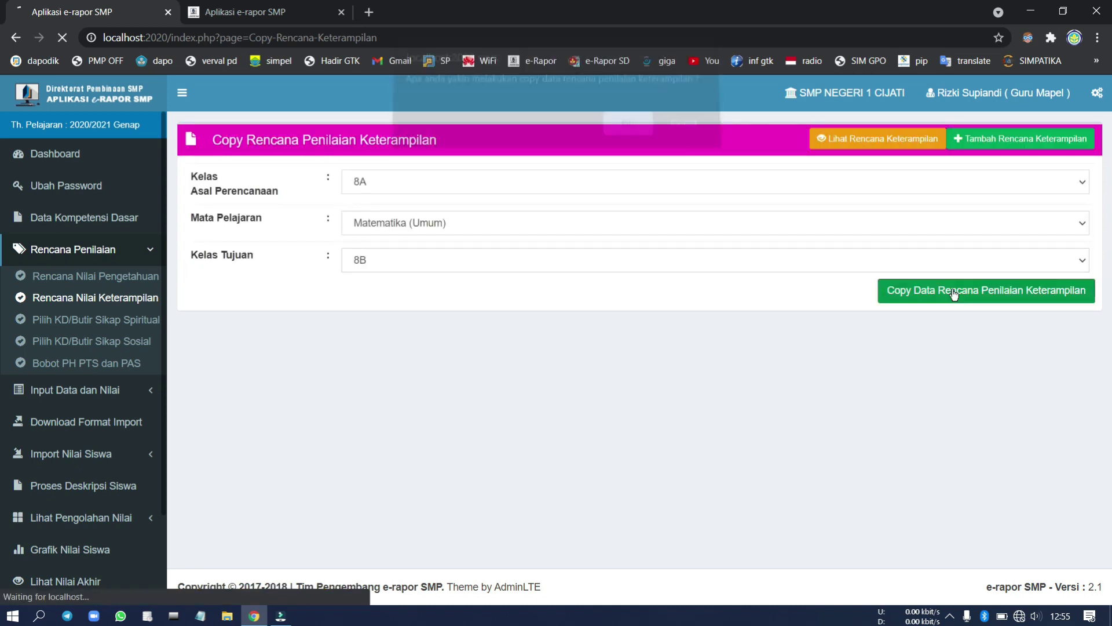
key(Return)
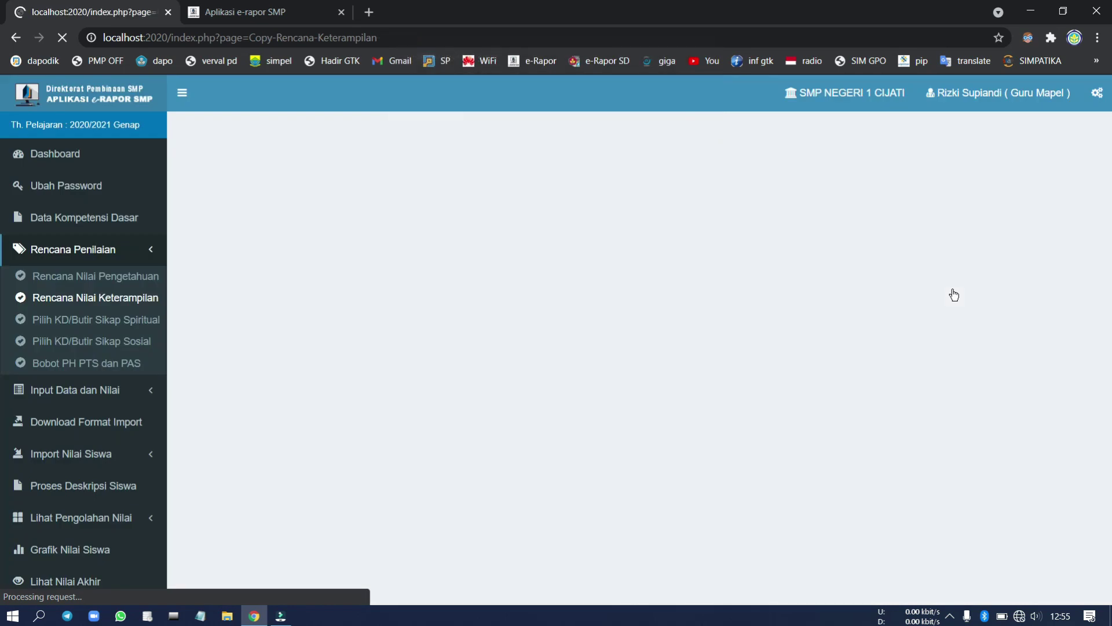
Step: Copy the Matematika (Umum) skills assessment plan from class 8B to class 8C
click(406, 186)
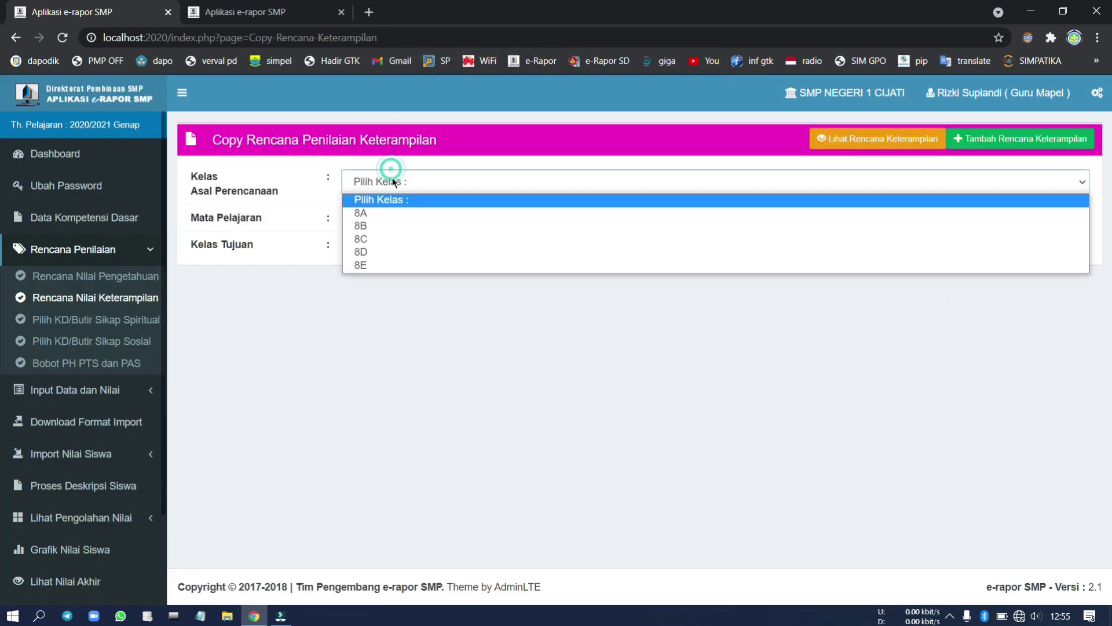
click(390, 227)
click(390, 227)
click(396, 267)
click(390, 258)
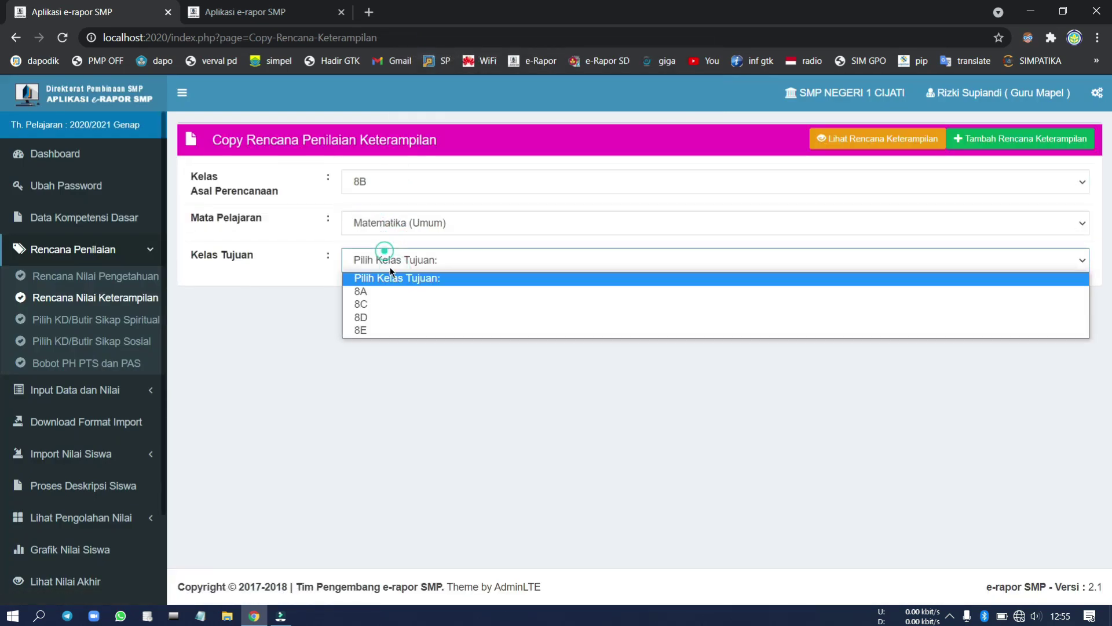
click(397, 302)
click(899, 290)
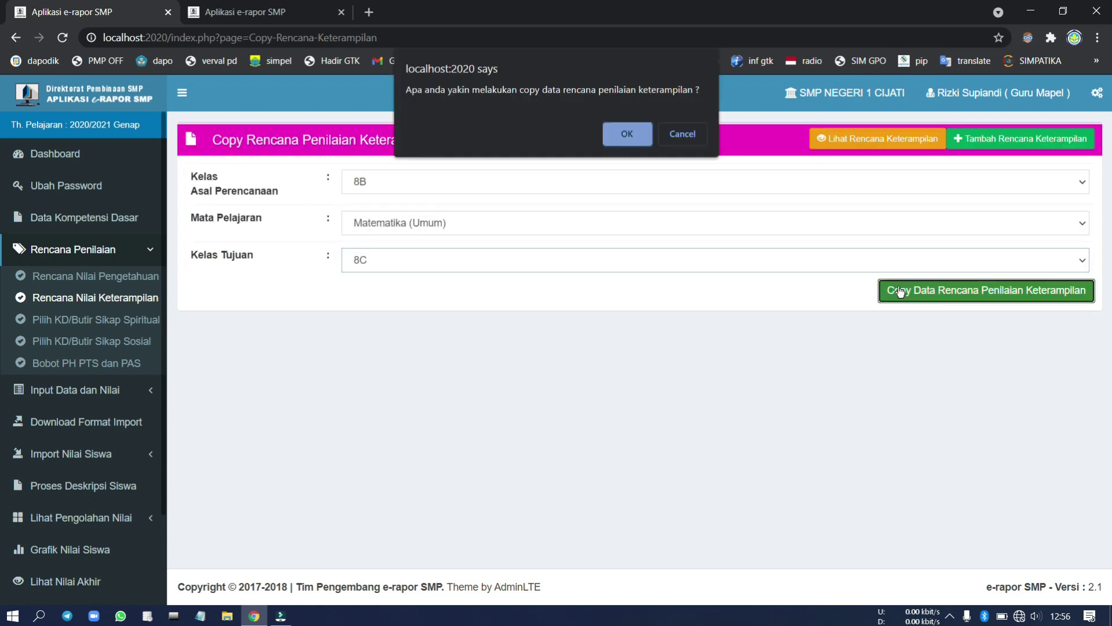
key(Return)
key(Return)
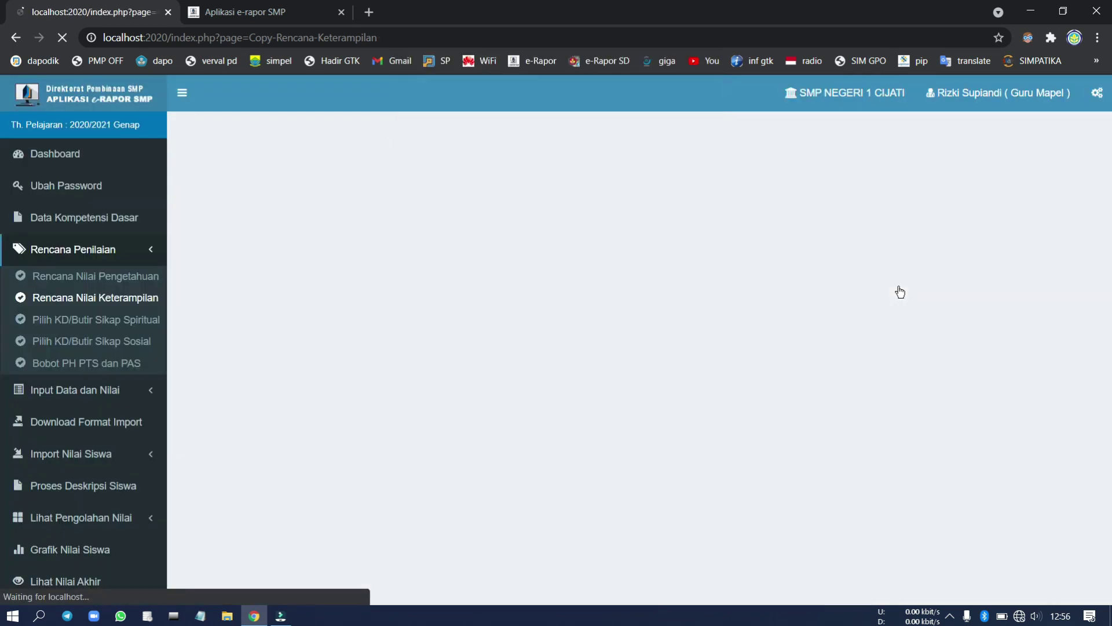
Step: Copy the Matematika (Umum) skills assessment plan from class 8C to class 8D
click(463, 178)
click(440, 237)
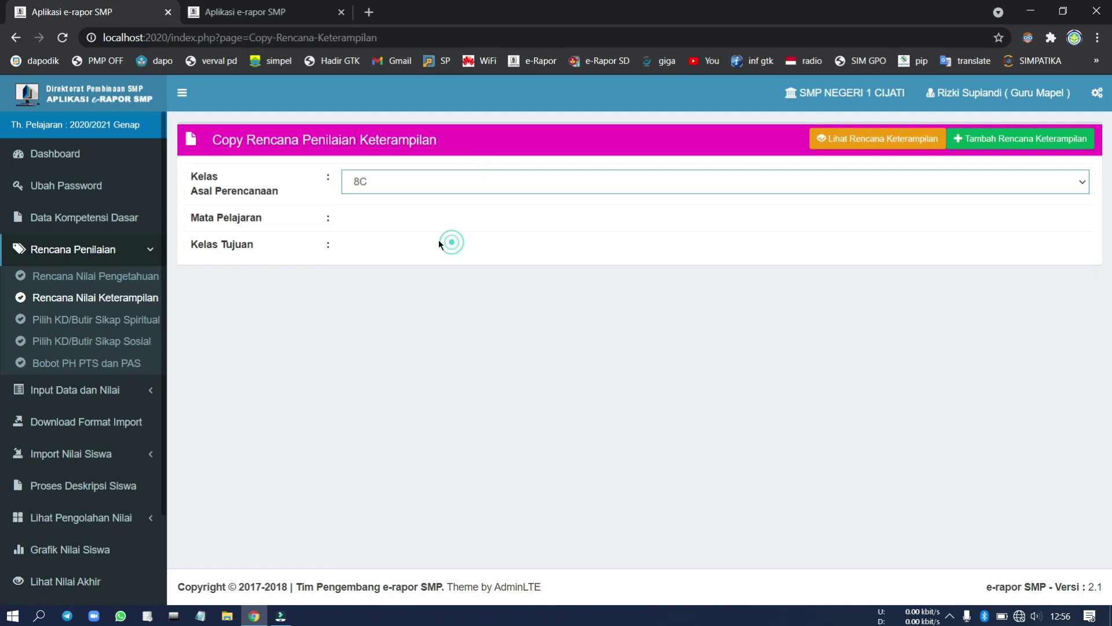
click(421, 226)
click(420, 255)
click(417, 257)
click(482, 316)
click(918, 297)
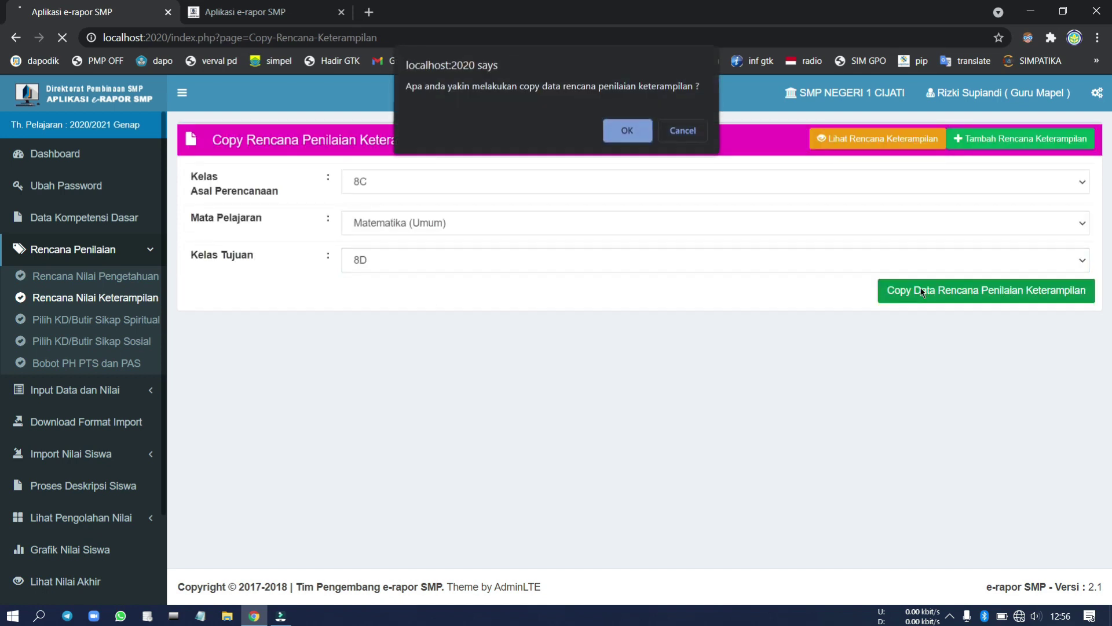
key(Return)
key(Return)
Step: Copy the Matematika (Umum) skills assessment plan from class 8D to class 8E
click(355, 181)
click(371, 251)
click(374, 223)
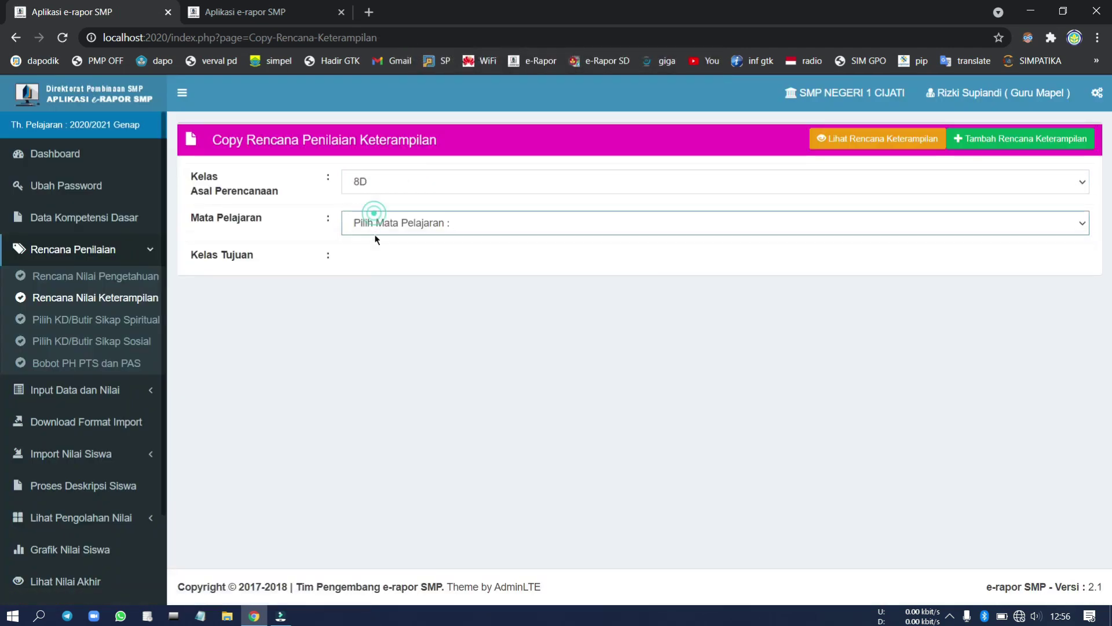
click(383, 254)
click(385, 267)
scroll(390, 316, down, 1)
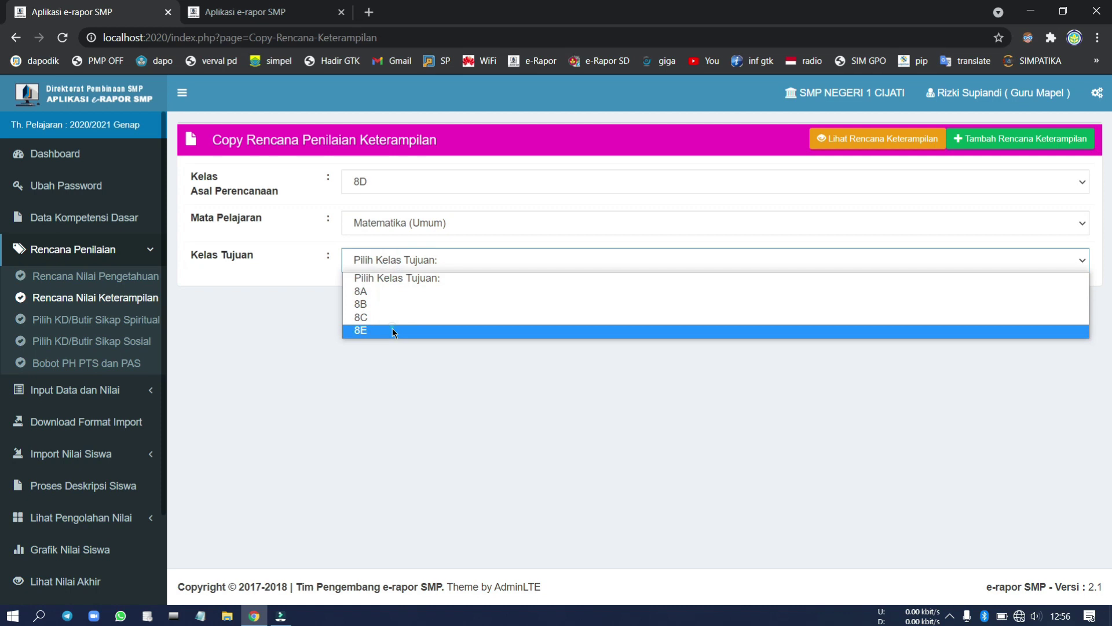
click(392, 328)
click(931, 290)
key(Return)
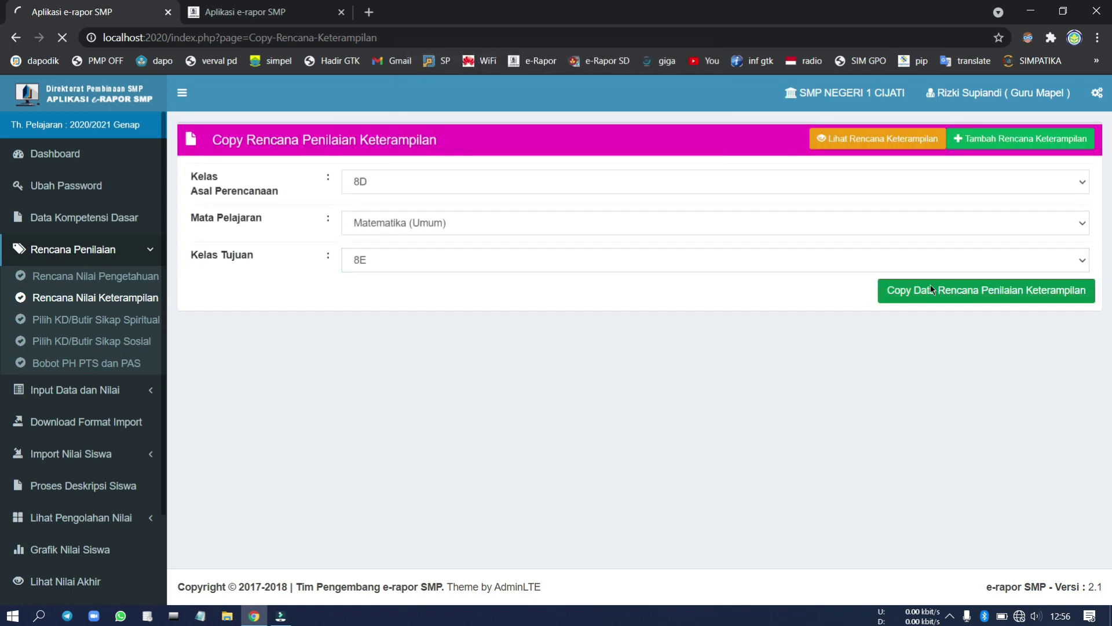
key(Return)
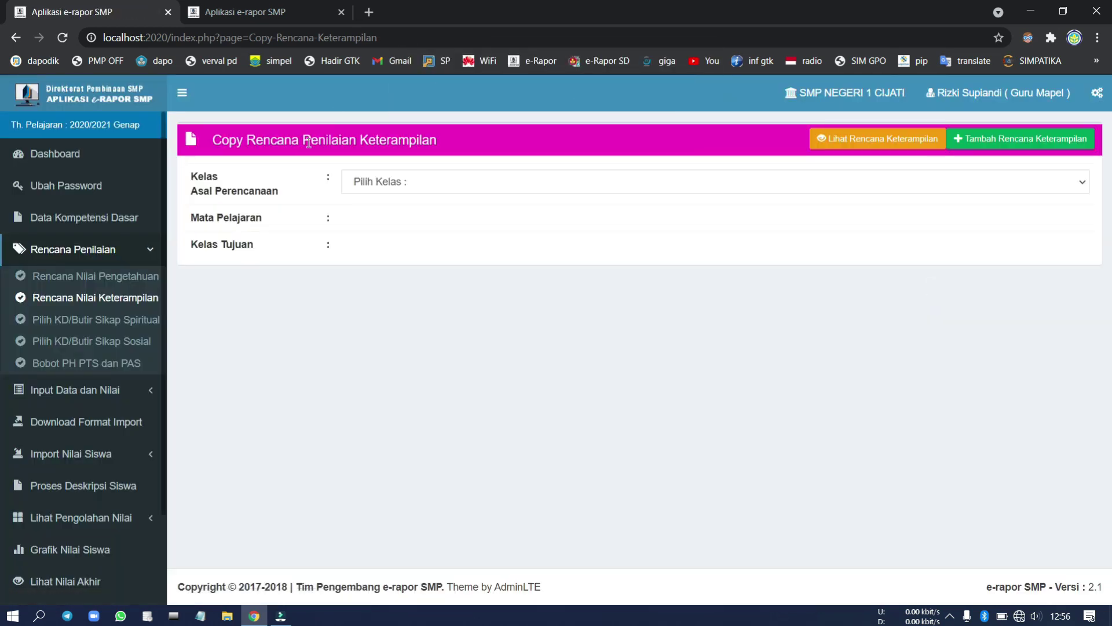
Step: Reload the dashboard's assessment progress table and check the planning counts for each class and subject
click(225, 16)
right_click(359, 237)
click(382, 284)
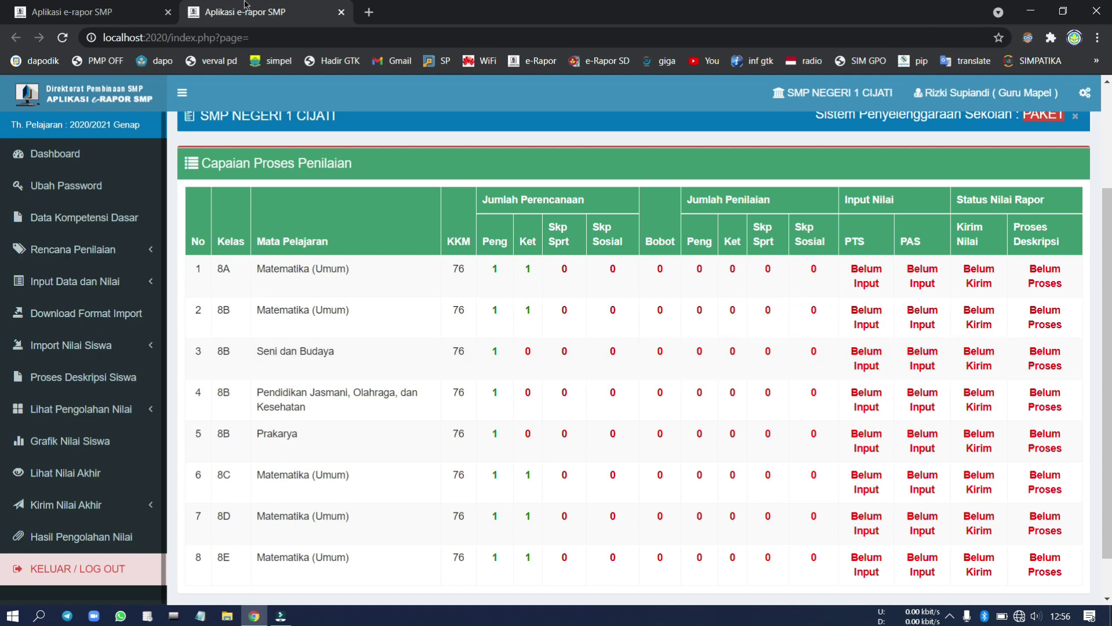
click(104, 11)
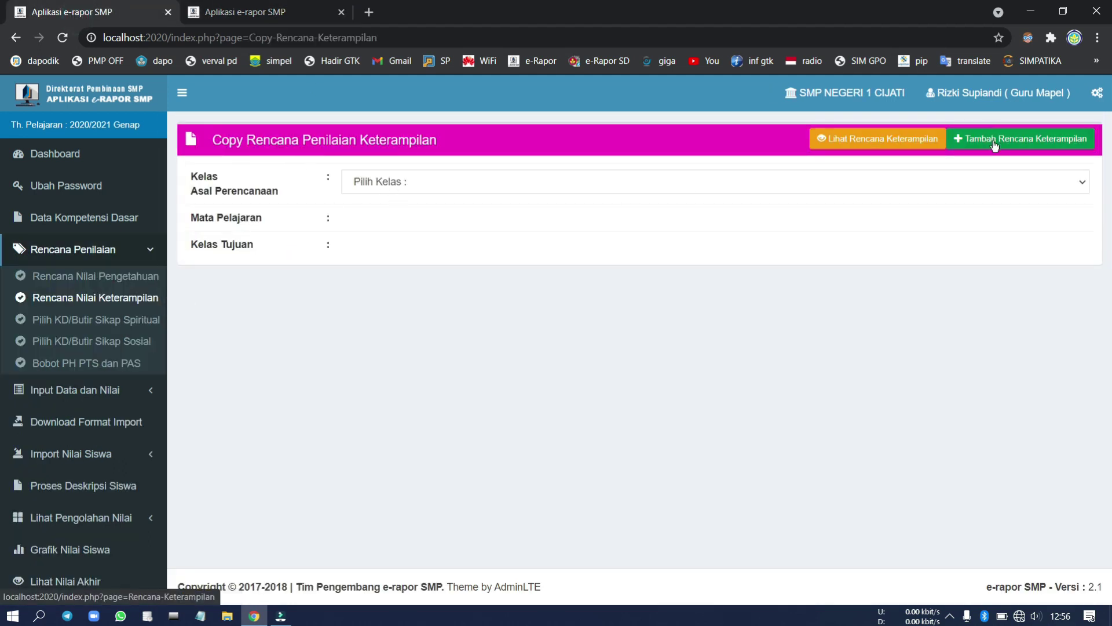
Step: Start a skills assessment plan for class 8B, Seni dan Budaya, with 1 assessment
click(130, 298)
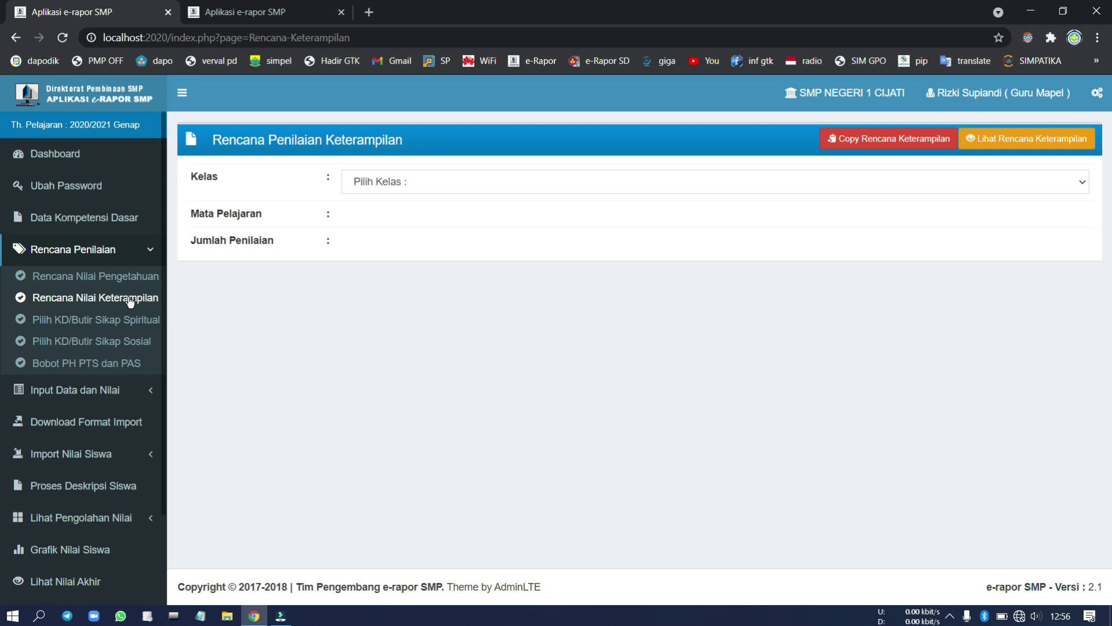
click(392, 184)
click(388, 227)
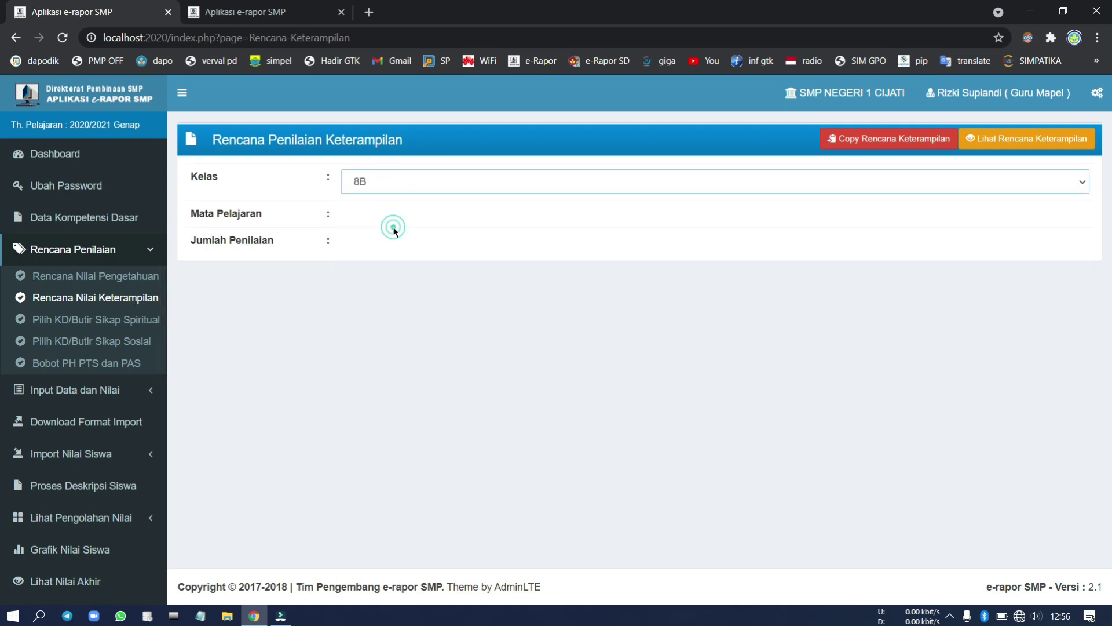
click(396, 221)
click(404, 253)
click(422, 250)
click(422, 286)
Step: Set the assessment technique of the Seni dan Budaya skills plan to Praktik
scroll(666, 230, down, 2)
click(665, 220)
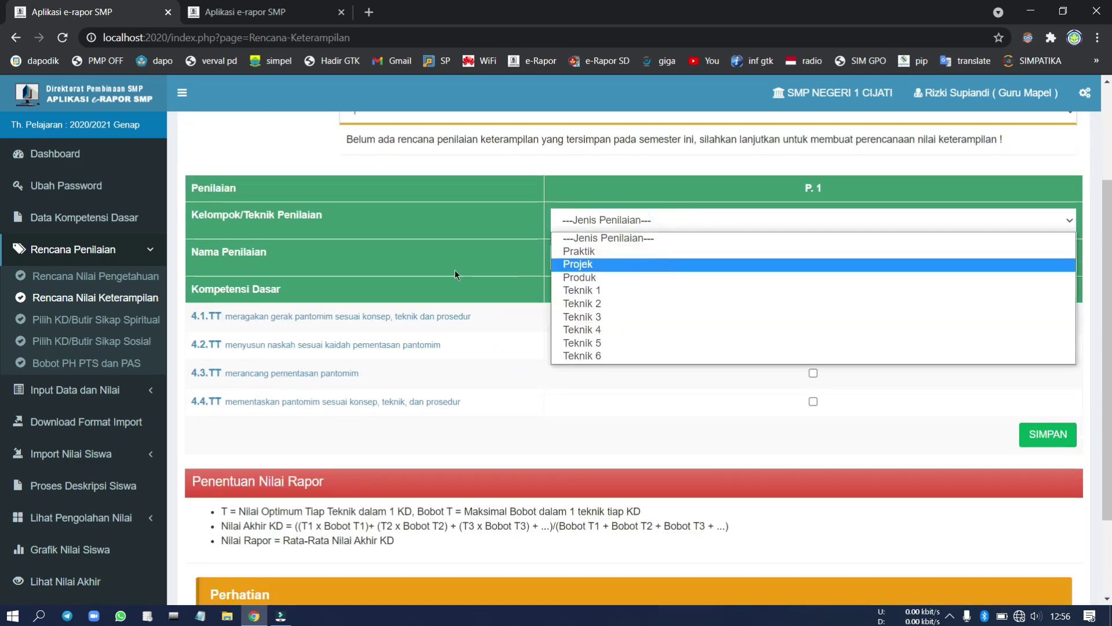
scroll(437, 275, up, 3)
click(601, 362)
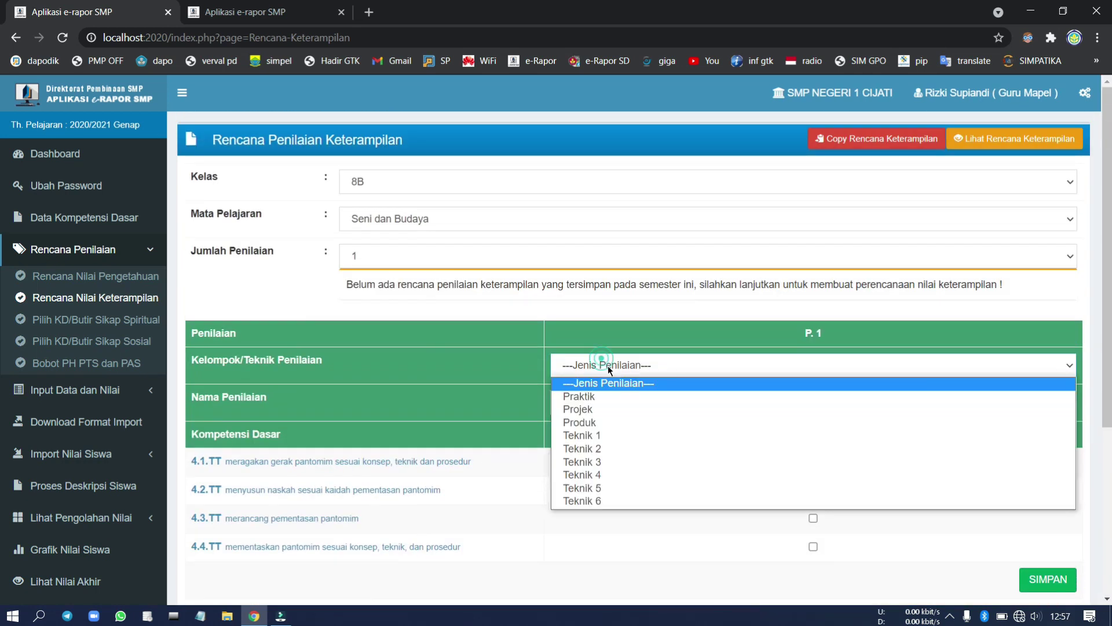
click(613, 400)
Step: Include competencies 4.1.TT through 4.4.TT in assessment P1 for Seni dan Budaya and save the skills plan
click(813, 461)
key(Tab)
key(space)
key(Tab)
key(space)
key(Tab)
key(space)
key(Tab)
key(Return)
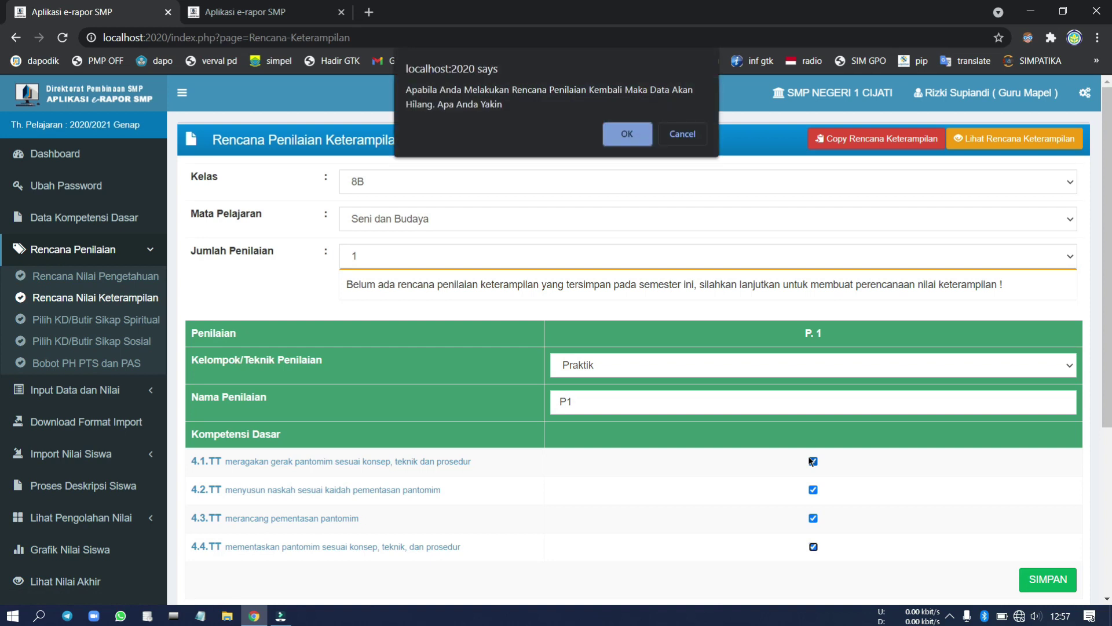
key(Return)
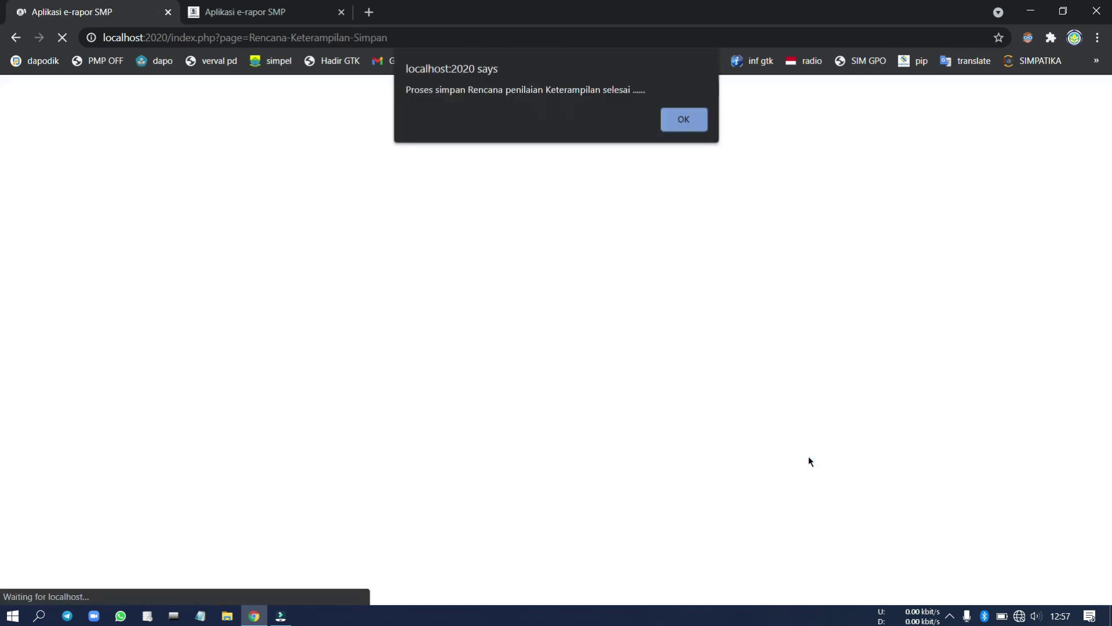
key(Return)
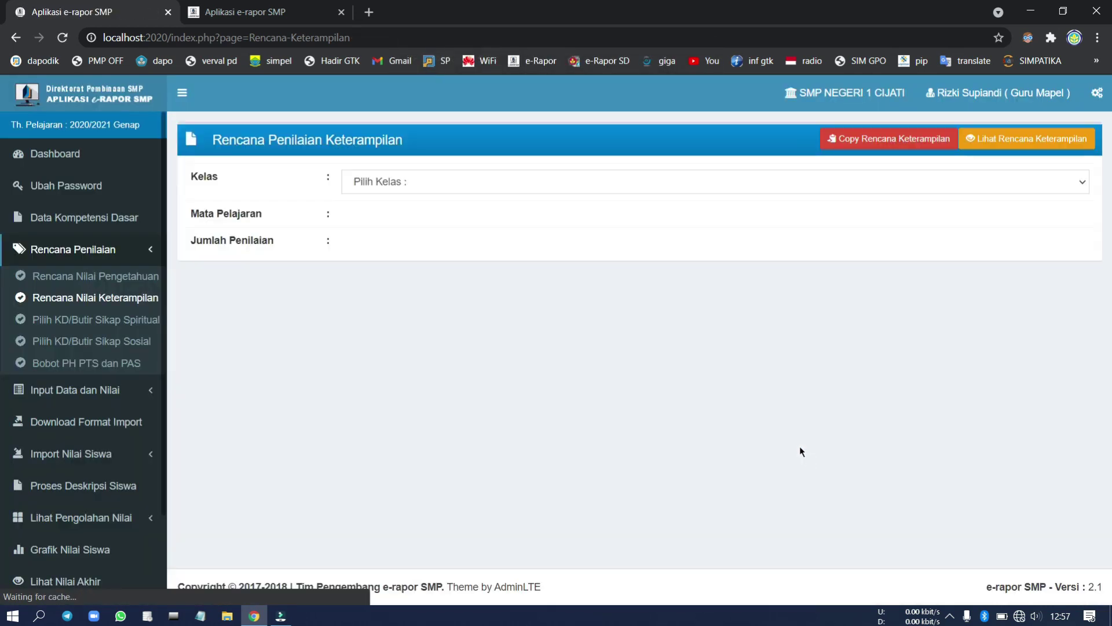
Step: Start a skills assessment plan for class 8B, Pendidikan Jasmani, Olahraga, dan Kesehatan, with 1 assessment
click(399, 175)
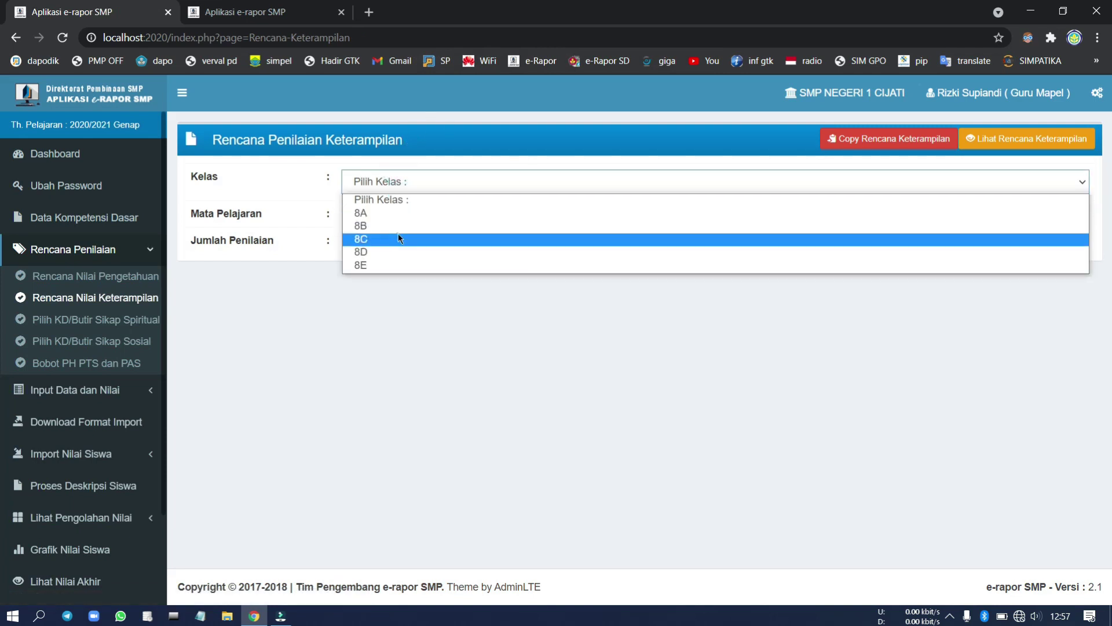
click(380, 238)
click(382, 180)
click(383, 225)
click(382, 219)
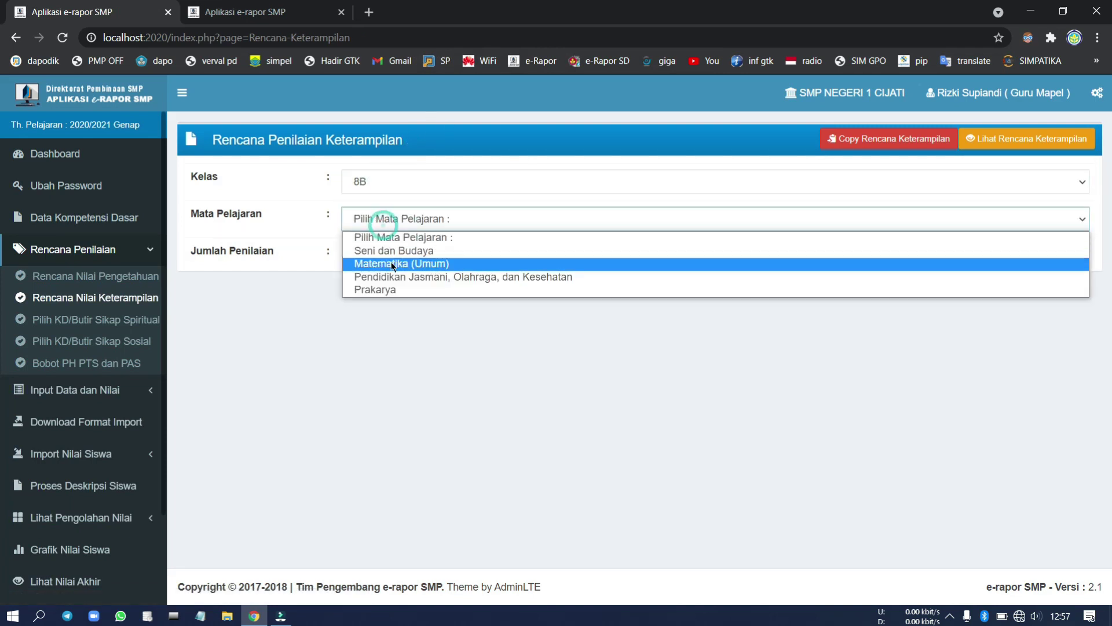
click(393, 277)
click(399, 255)
click(406, 285)
Step: Set the assessment technique of the Pendidikan Jasmani skills plan to Praktik
scroll(712, 319, down, 3)
click(653, 219)
click(659, 252)
Step: Include competencies 4.6 through 4.9 in assessment P1 for Pendidikan Jasmani and save the skills plan
click(814, 316)
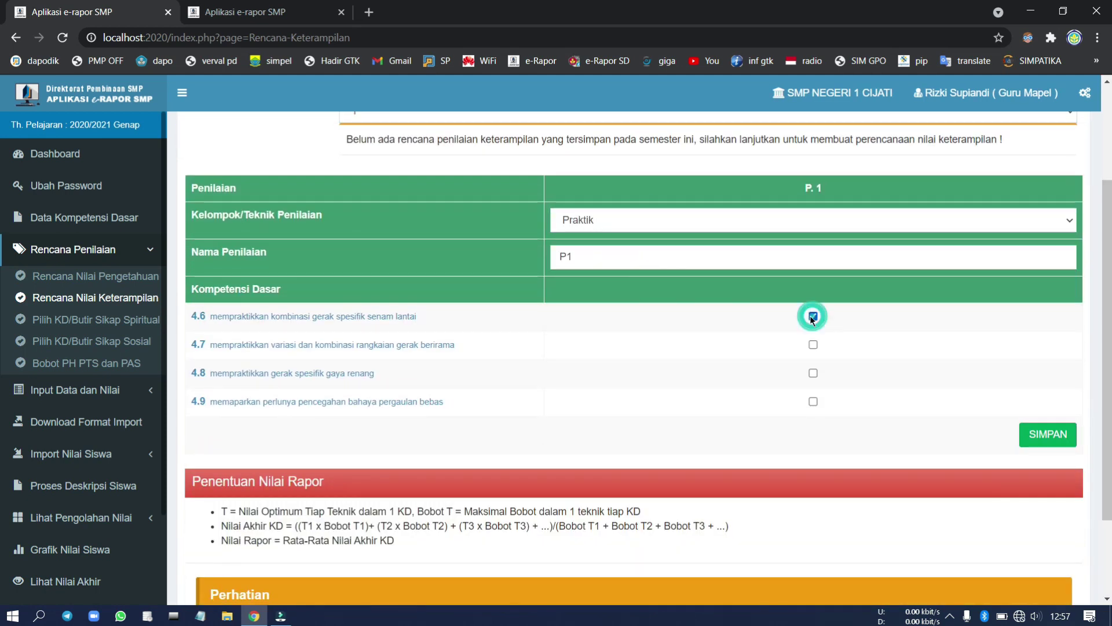
key(space)
key(Tab)
key(space)
key(Tab)
key(space)
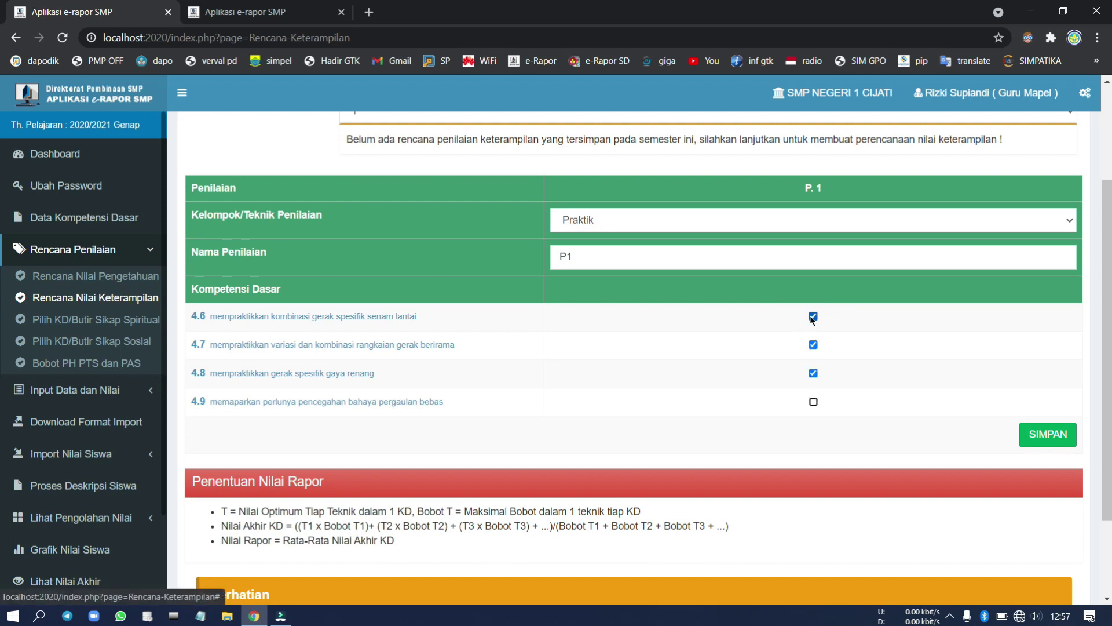
key(Tab)
key(Return)
key(Return)
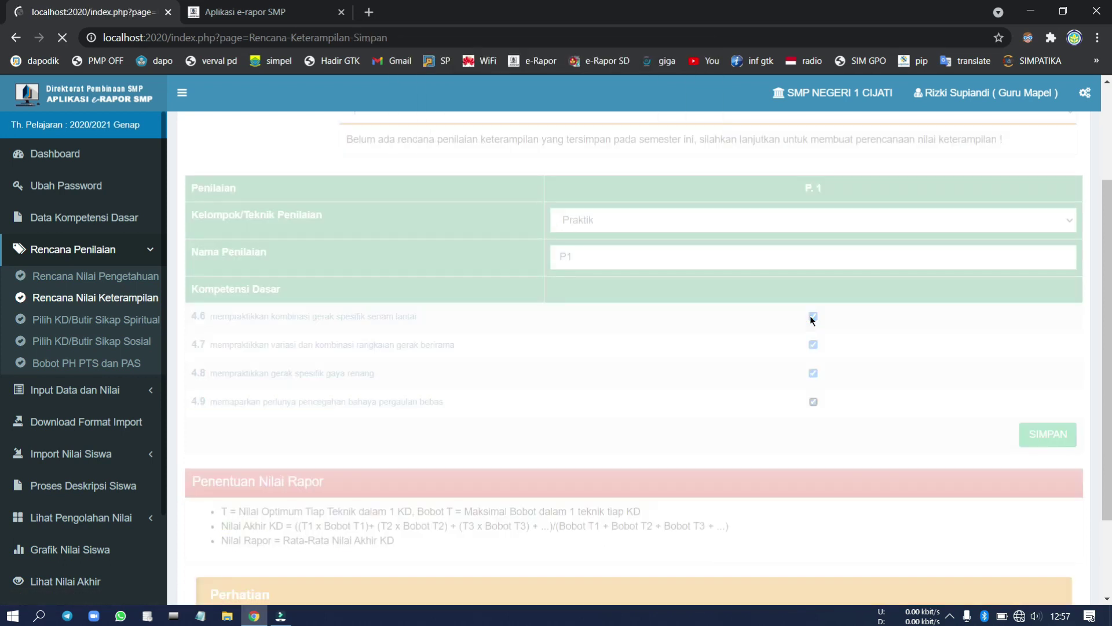
key(Return)
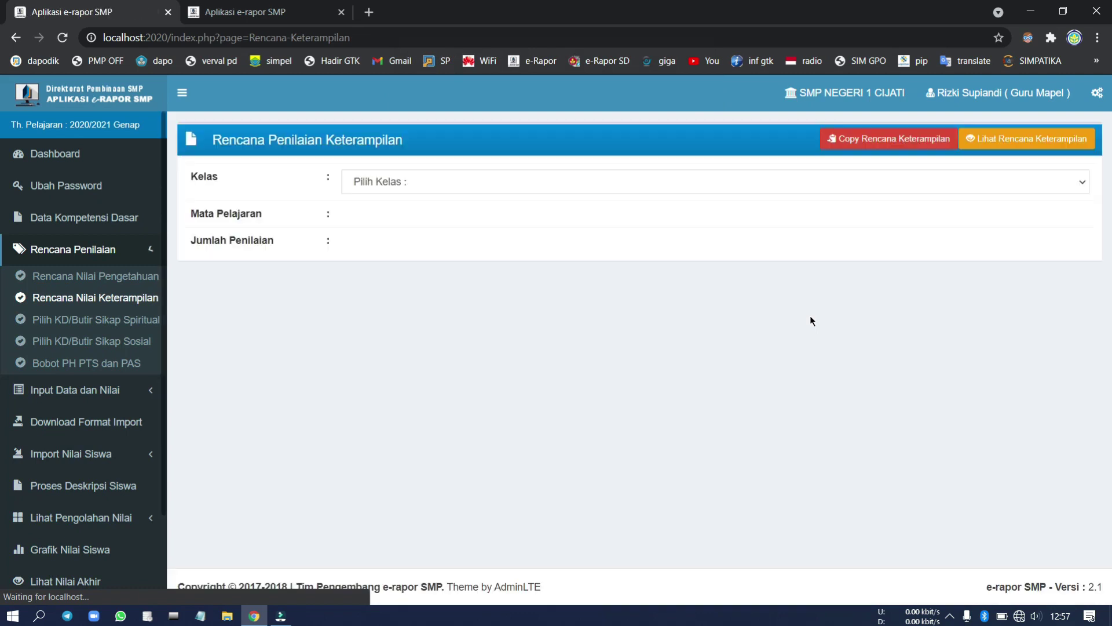
Step: Start a skills assessment plan for class 8B, Prakarya, with 1 assessment
click(425, 187)
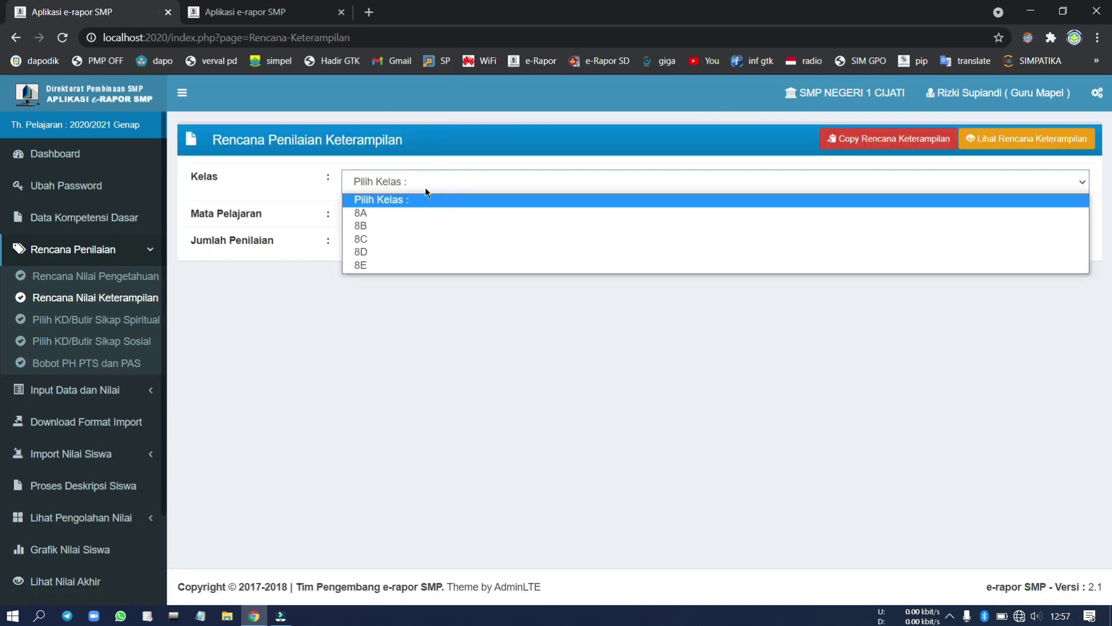
click(427, 226)
click(418, 219)
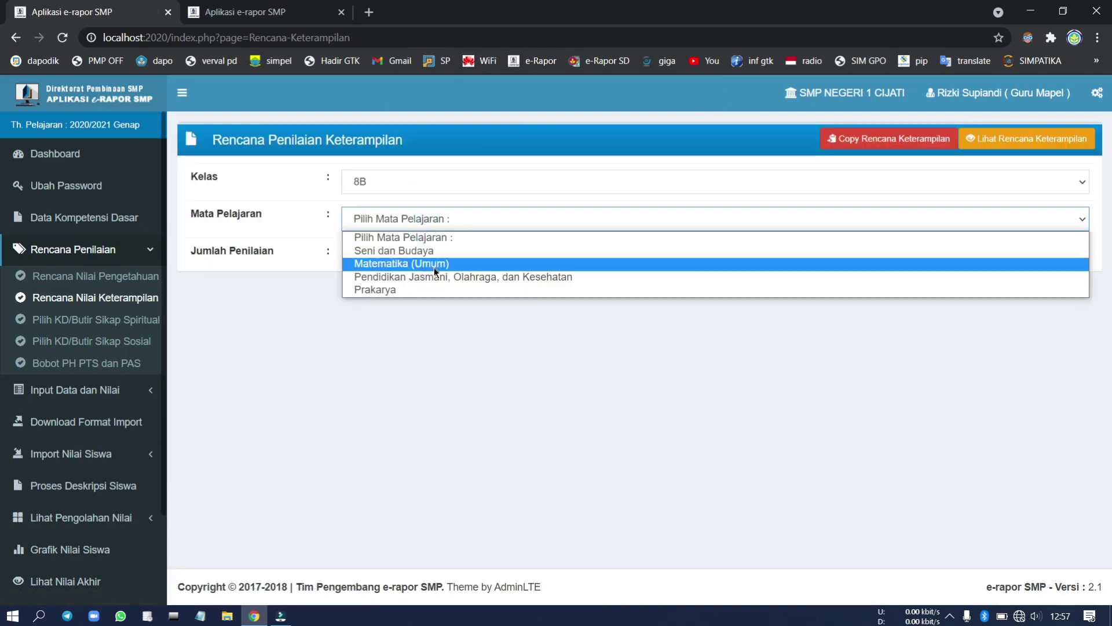
click(439, 289)
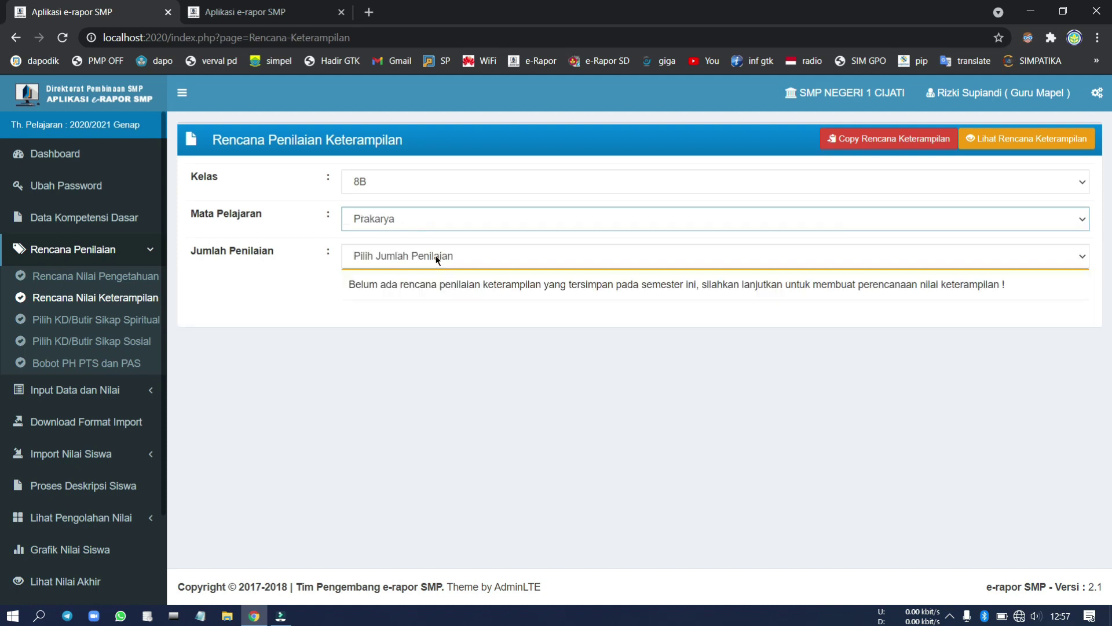
click(437, 258)
click(447, 290)
Step: Set the assessment technique of the Prakarya skills plan to Praktik
scroll(618, 331, down, 1)
click(626, 294)
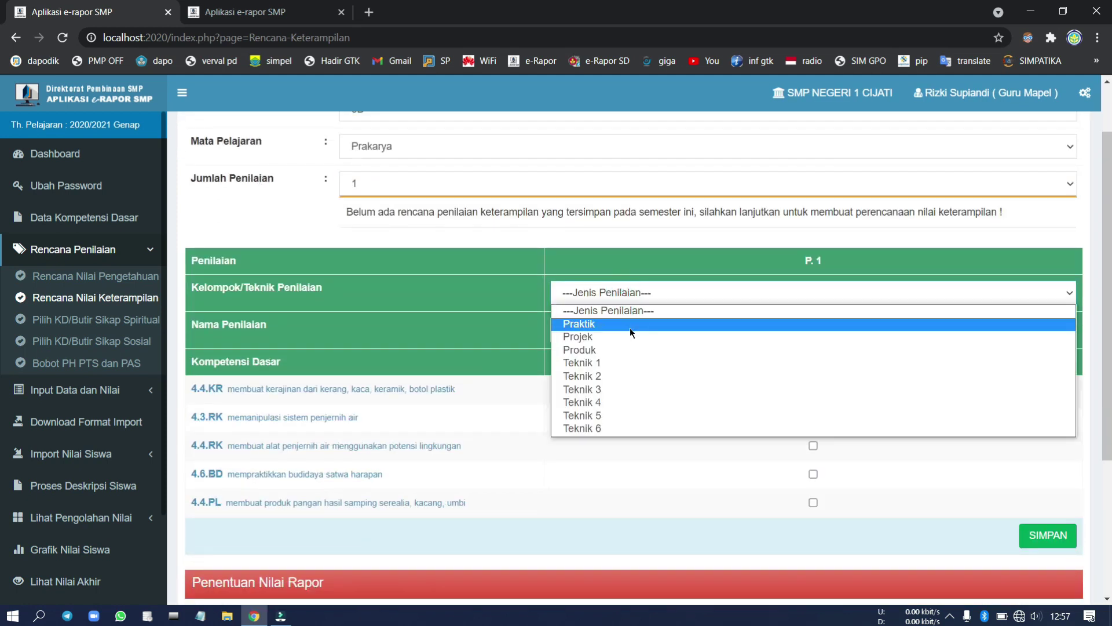
click(631, 326)
Step: Include all five Prakarya competencies, 4.4.KR through 4.4.PL, in assessment P1 and save the skills plan
scroll(860, 375, down, 1)
click(813, 316)
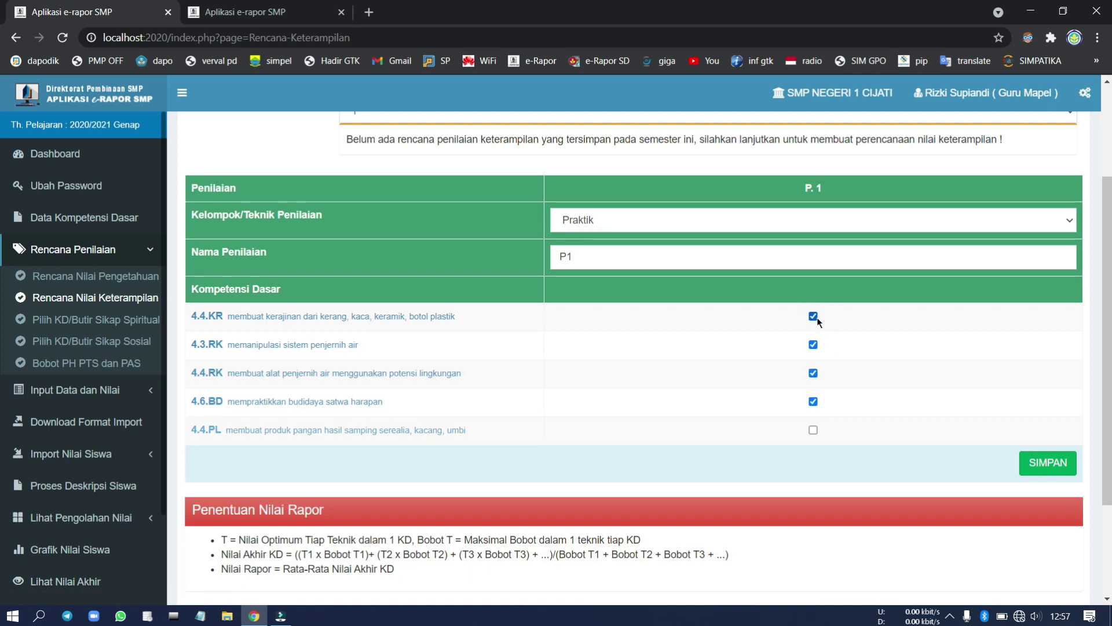
key(Return)
key(Return)
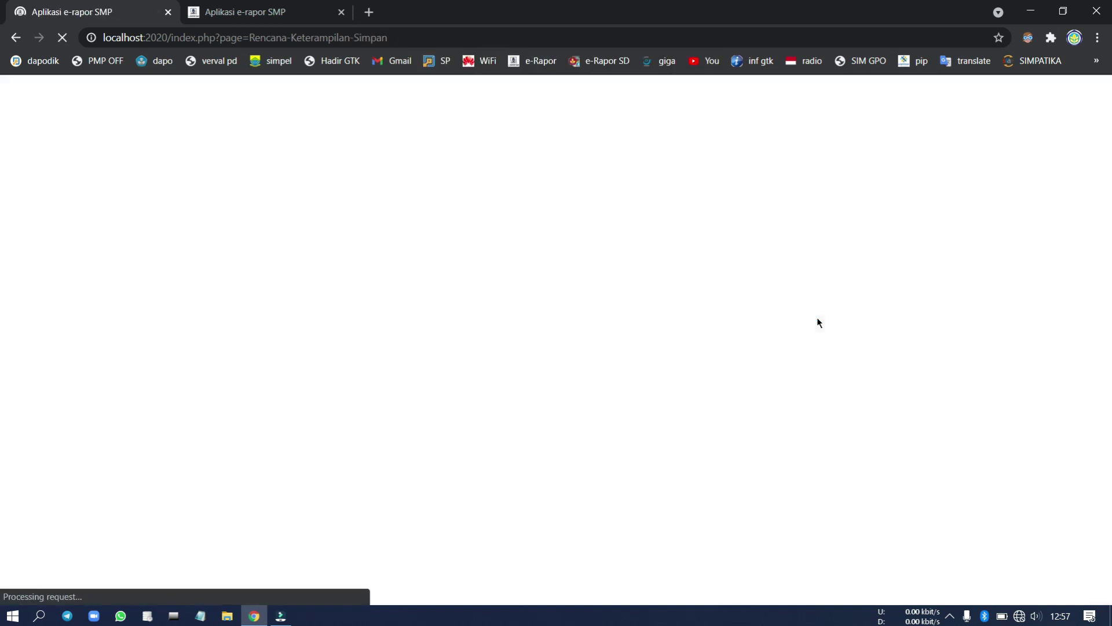
key(Return)
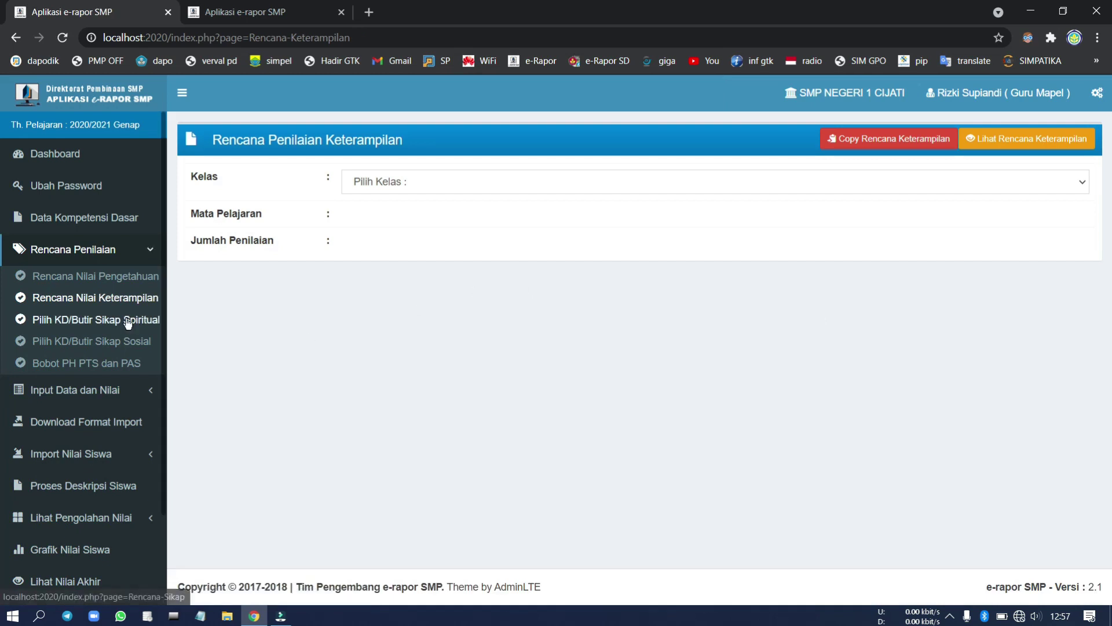
Step: Start a spiritual attitude assessment plan for class 8A, Matematika (Umum)
click(128, 322)
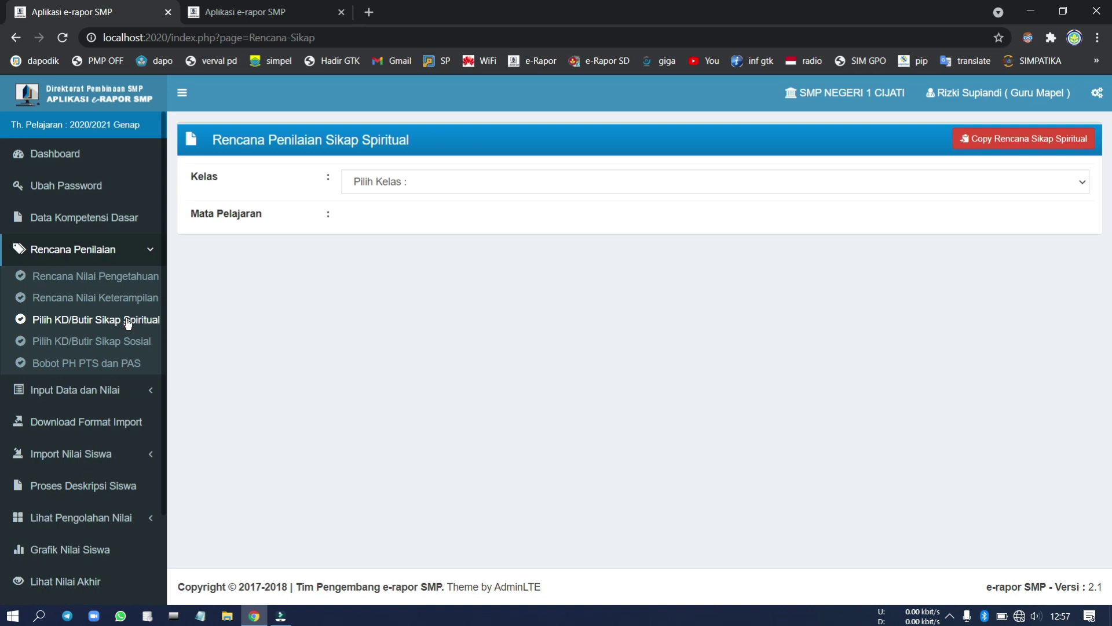
click(400, 183)
click(403, 212)
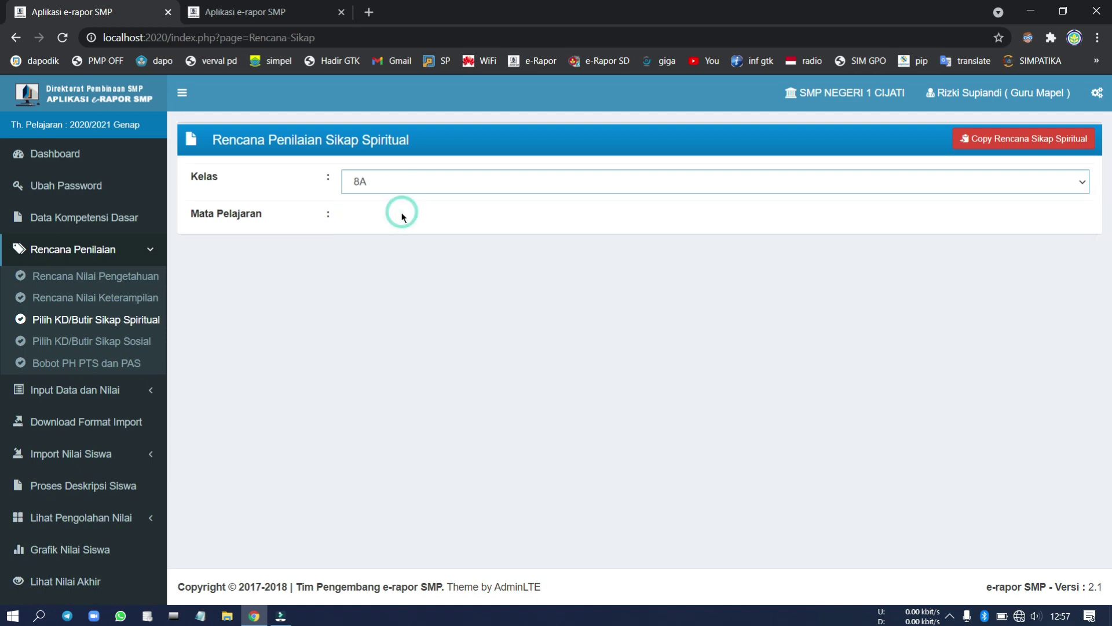
click(402, 217)
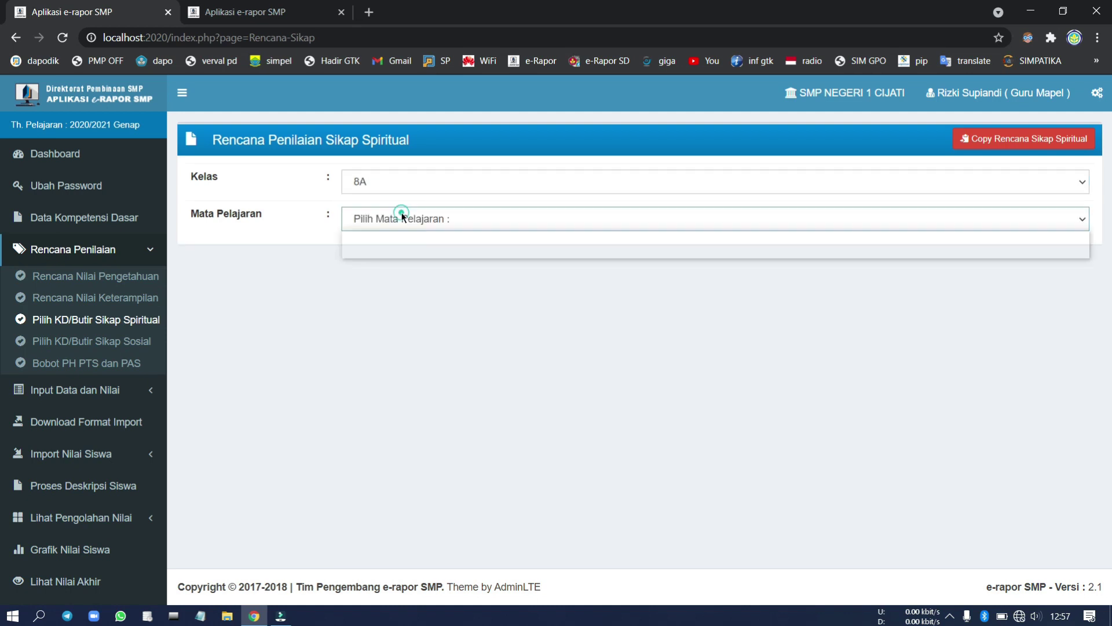
click(410, 252)
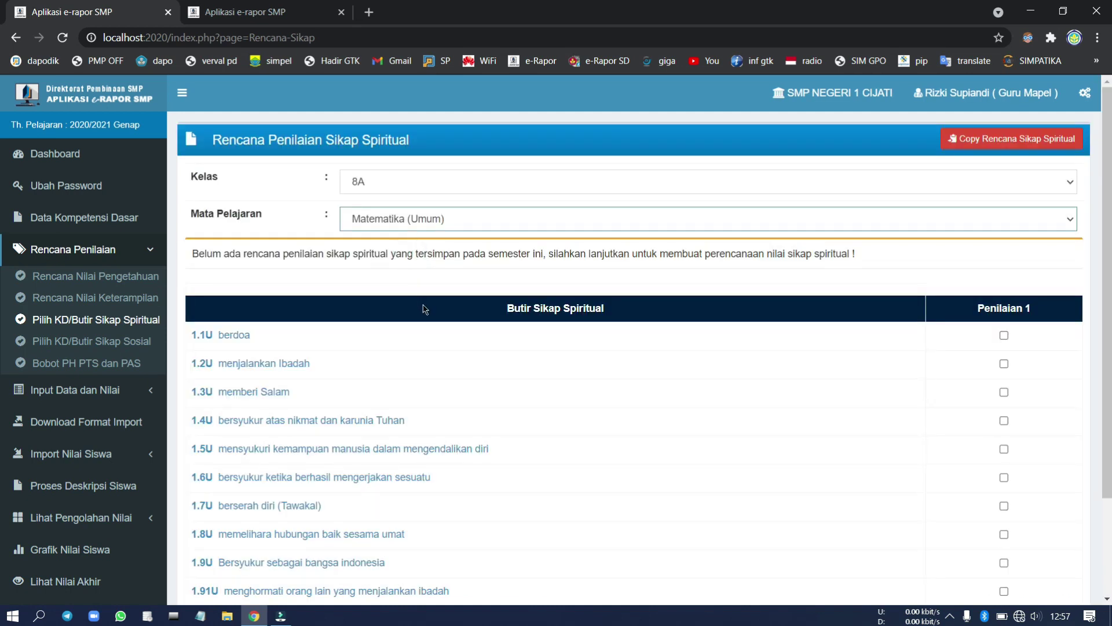
Step: Include all ten spiritual attitude items, 1.1U through 1.91U, in Penilaian 1
scroll(425, 309, down, 3)
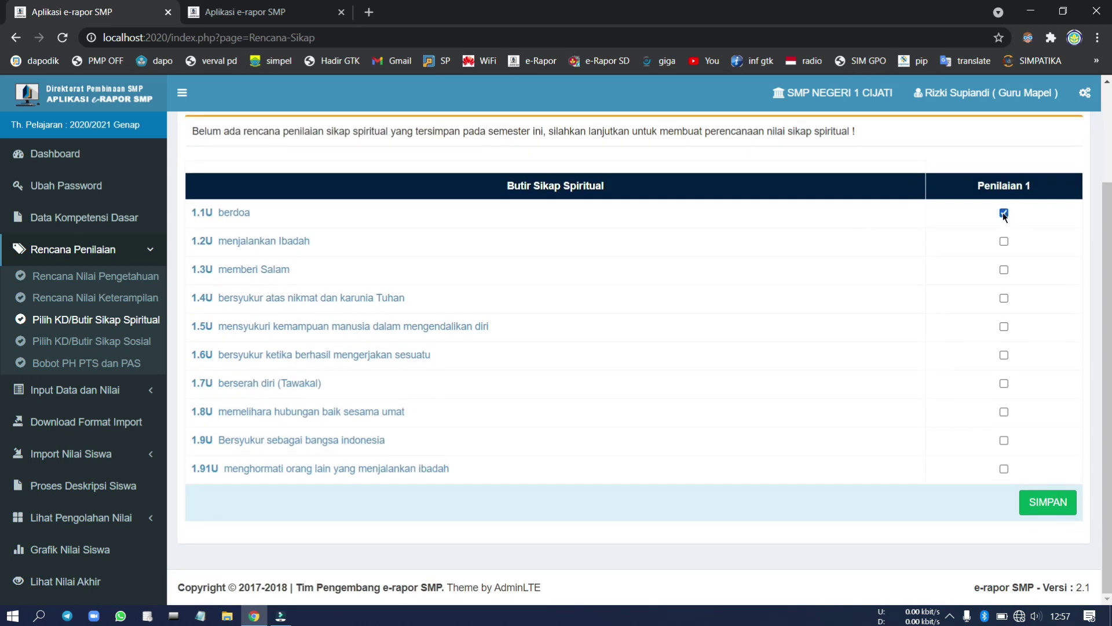
key(Tab)
key(Tab)
key(space)
key(Tab)
key(Tab)
key(space)
key(Tab)
key(Tab)
key(space)
key(Tab)
key(Tab)
key(space)
key(Tab)
key(Tab)
key(space)
key(Tab)
key(Tab)
key(space)
key(Tab)
key(Tab)
key(space)
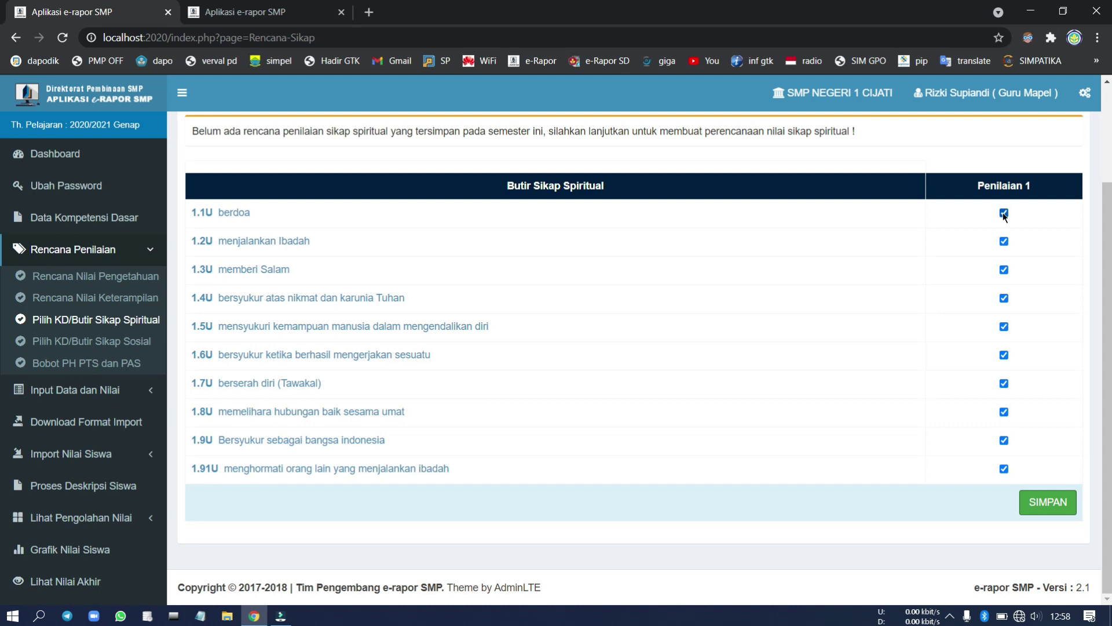
scroll(521, 289, up, 2)
scroll(2, 307, down, 2)
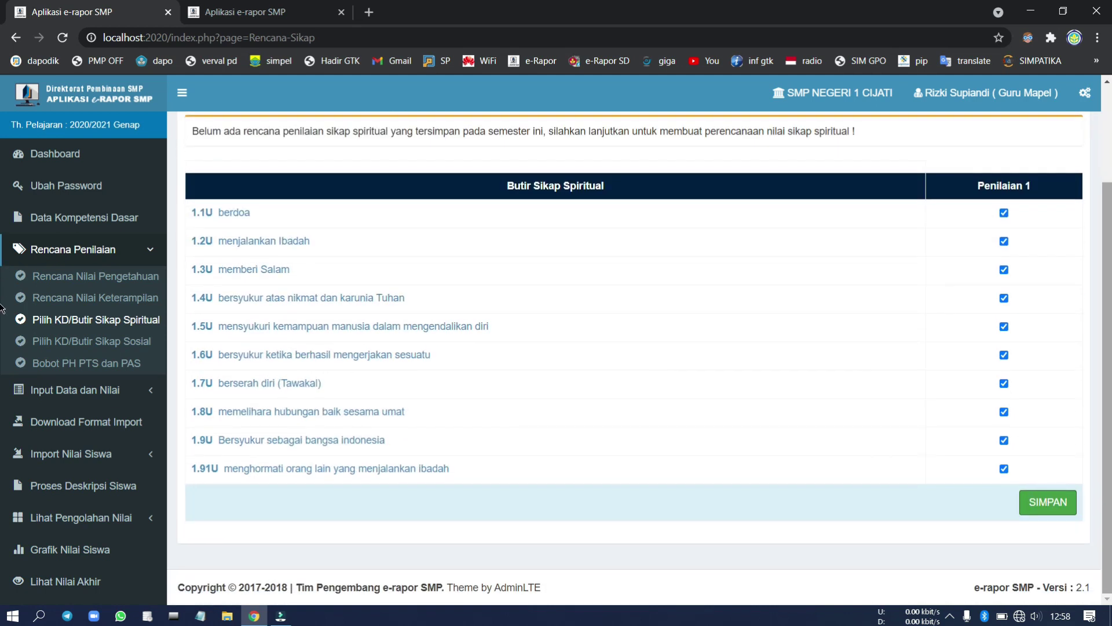
Step: Save the spiritual attitude plan for class 8A Matematika (Umum) and confirm the prompts
click(1050, 502)
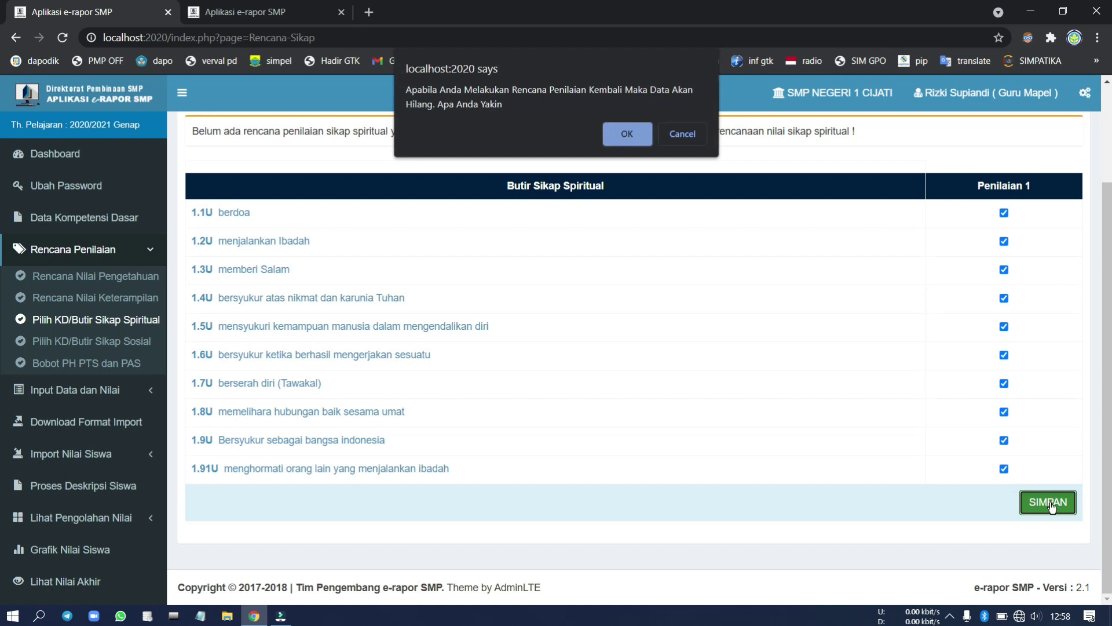
key(Return)
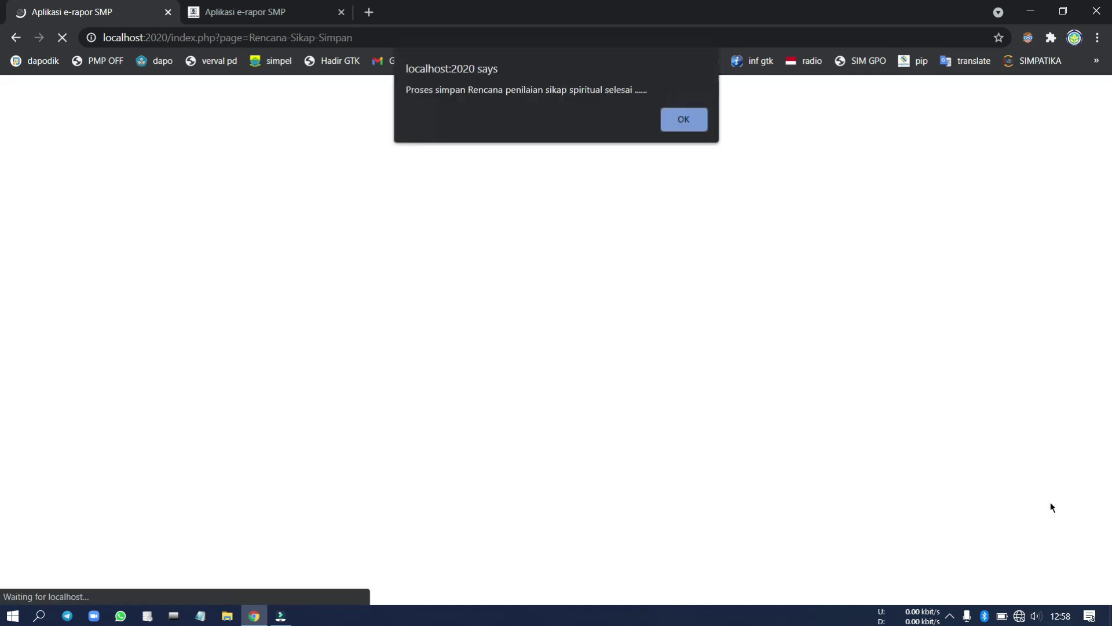
key(Return)
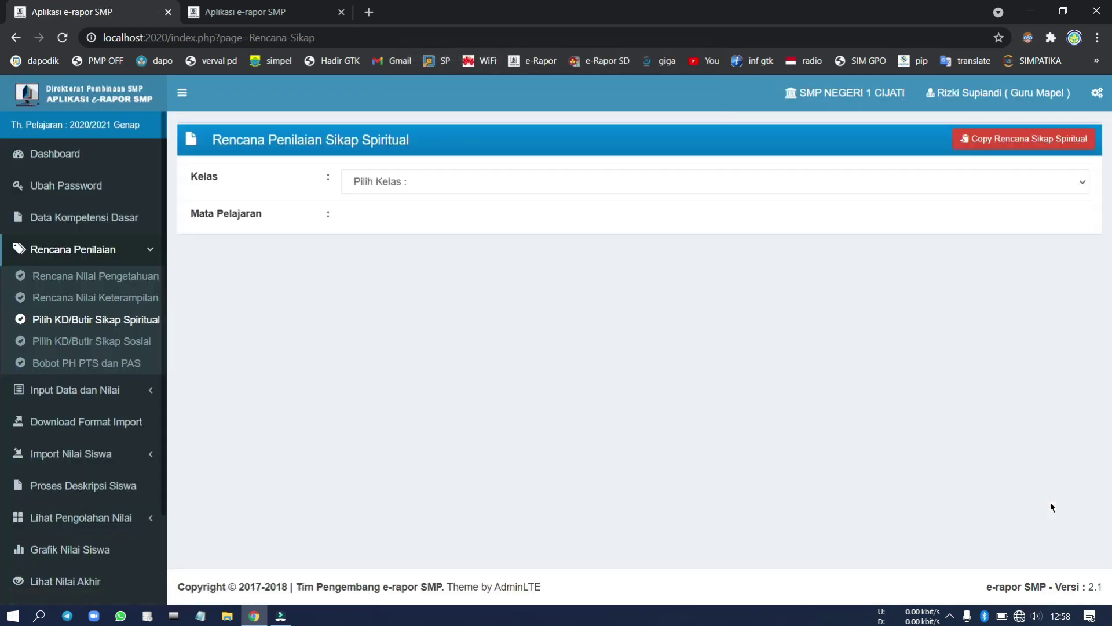
Step: Copy the spiritual attitude plan for Matematika (Umum) from class 8A to class 8B and confirm the prompts
click(992, 138)
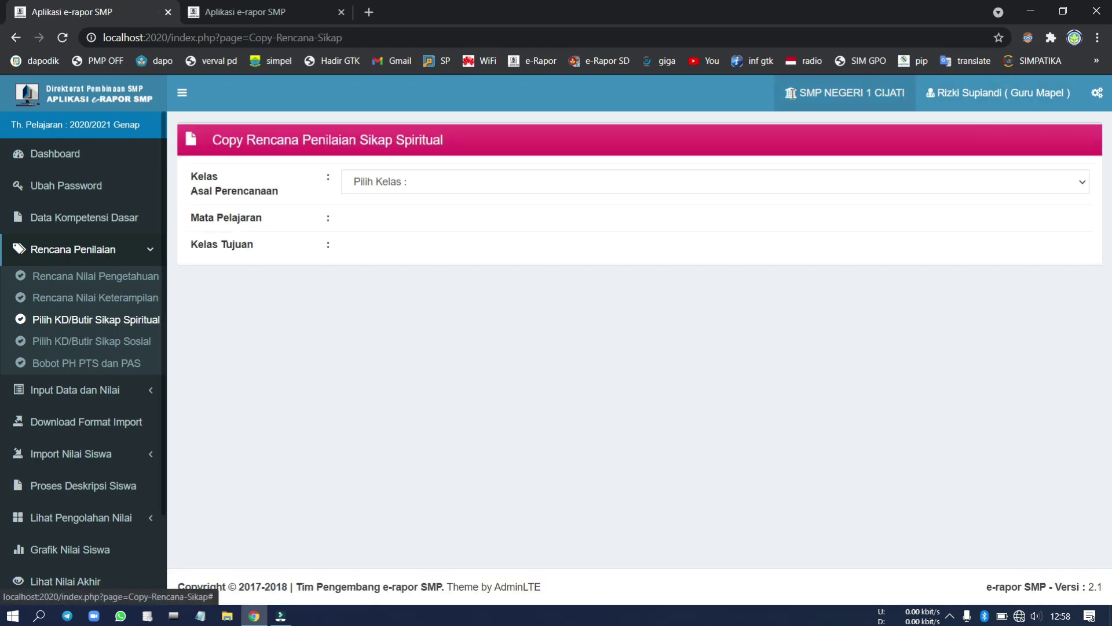
click(489, 183)
click(488, 211)
click(487, 217)
click(488, 254)
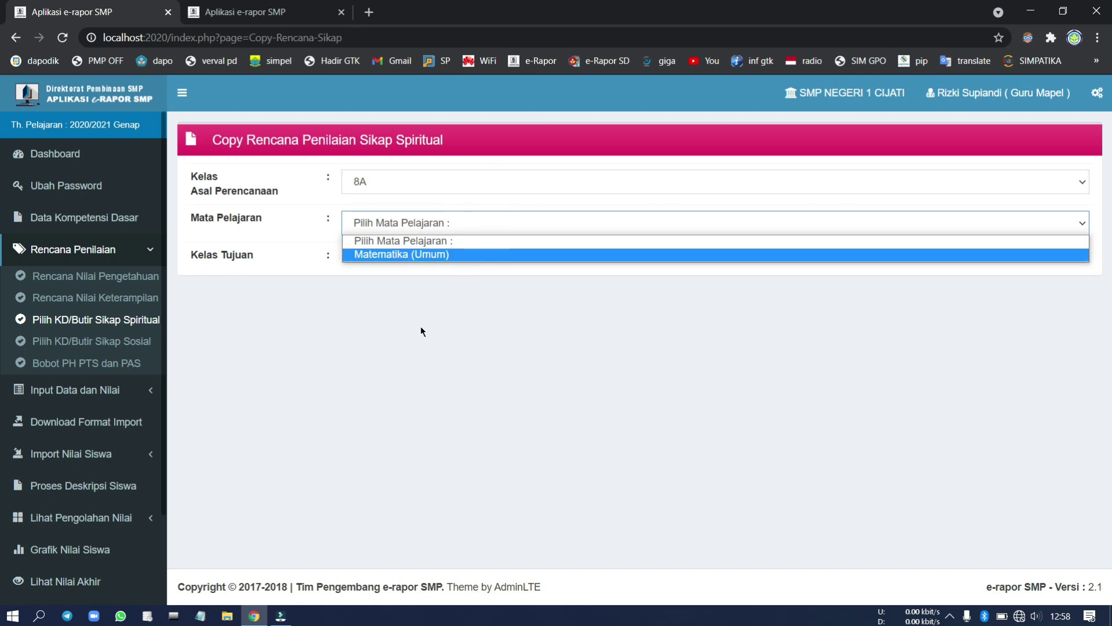
click(417, 253)
click(416, 260)
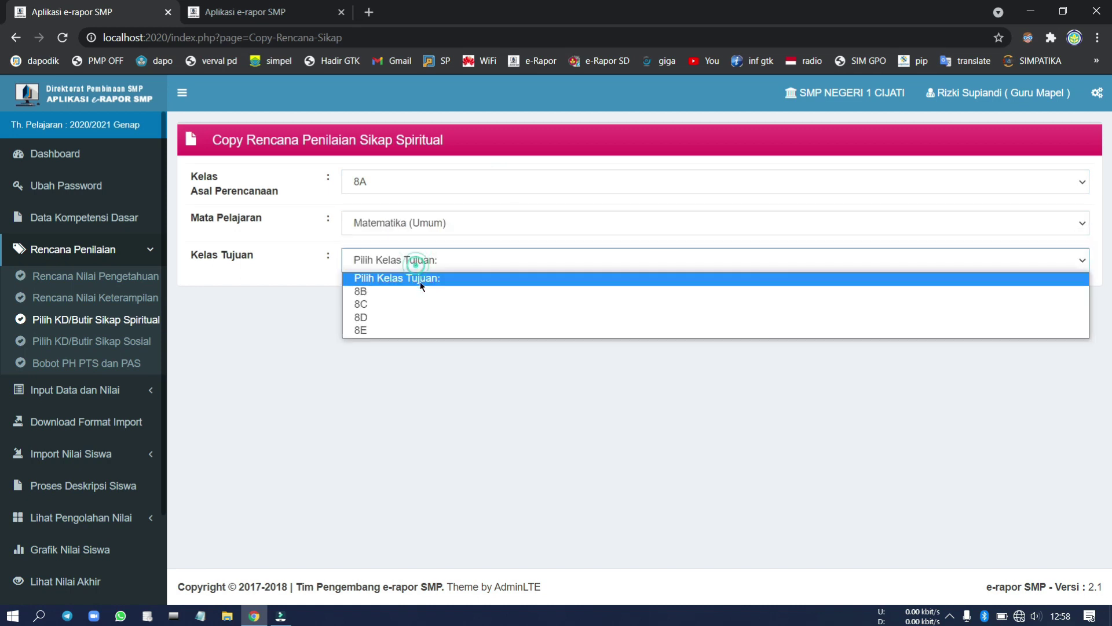
click(421, 292)
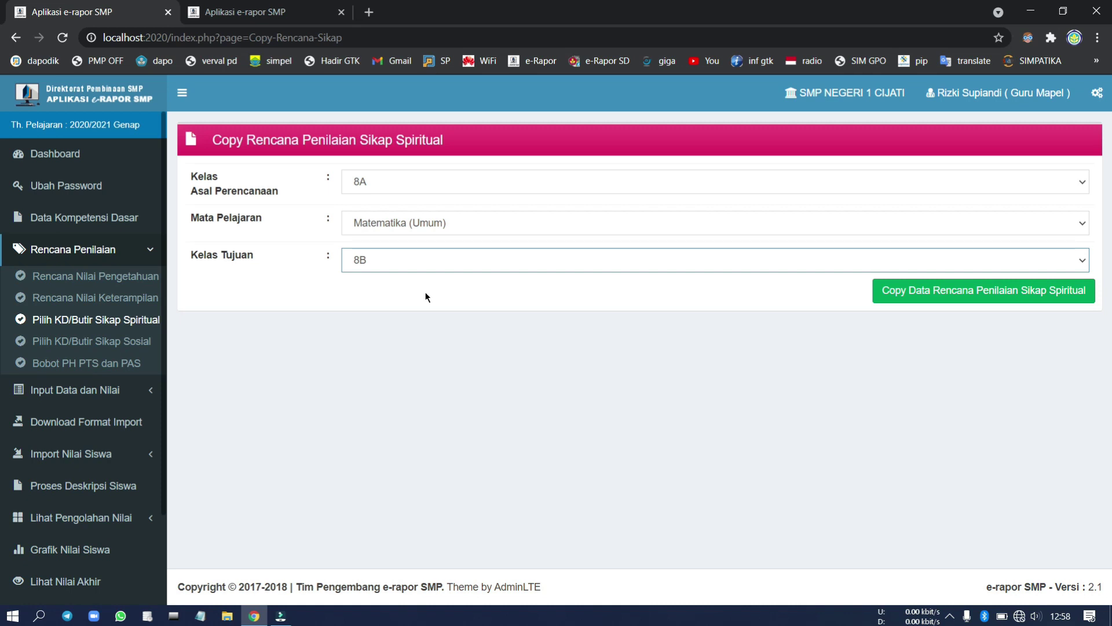
click(928, 284)
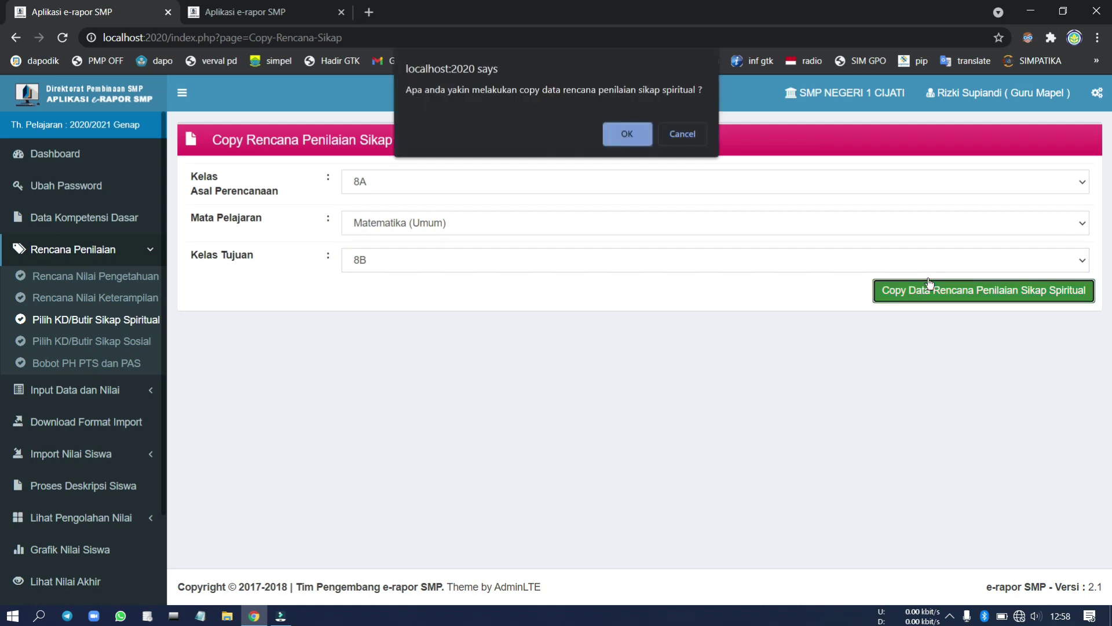
key(Return)
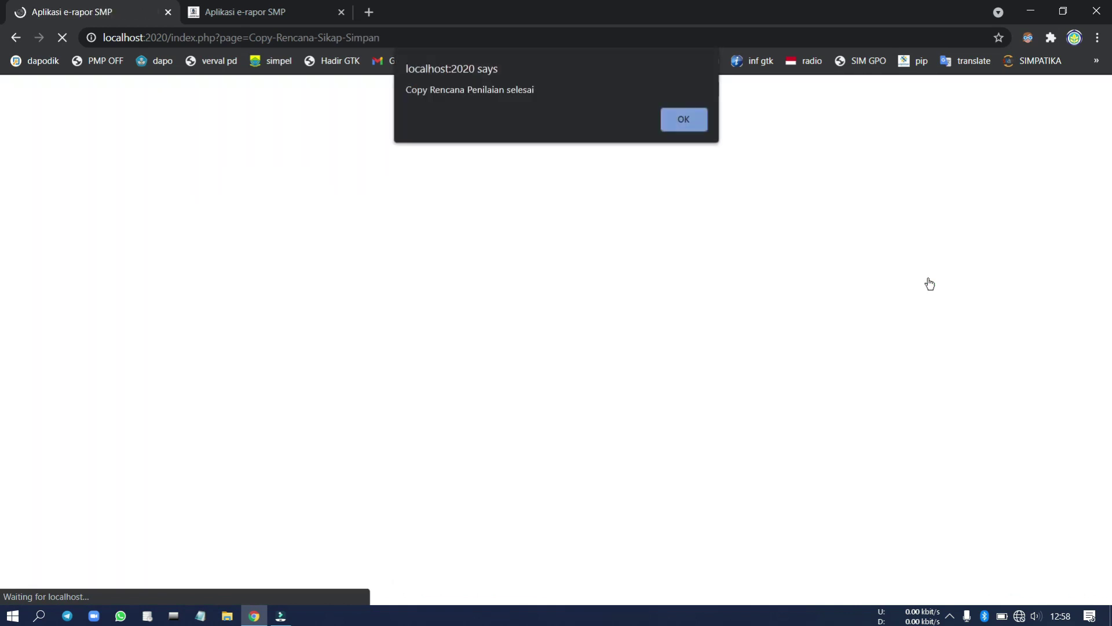
key(Return)
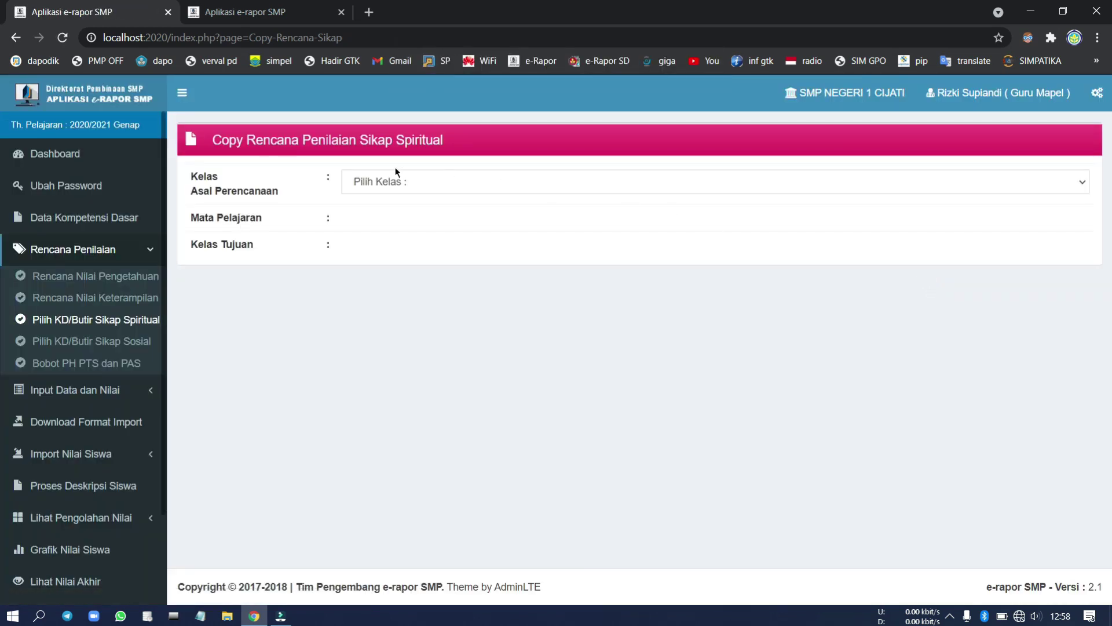
Step: Copy the Matematika (Umum) spiritual attitude plan from class 8B to class 8C and confirm the prompts
click(395, 177)
click(385, 226)
click(389, 224)
click(398, 268)
click(391, 259)
click(539, 314)
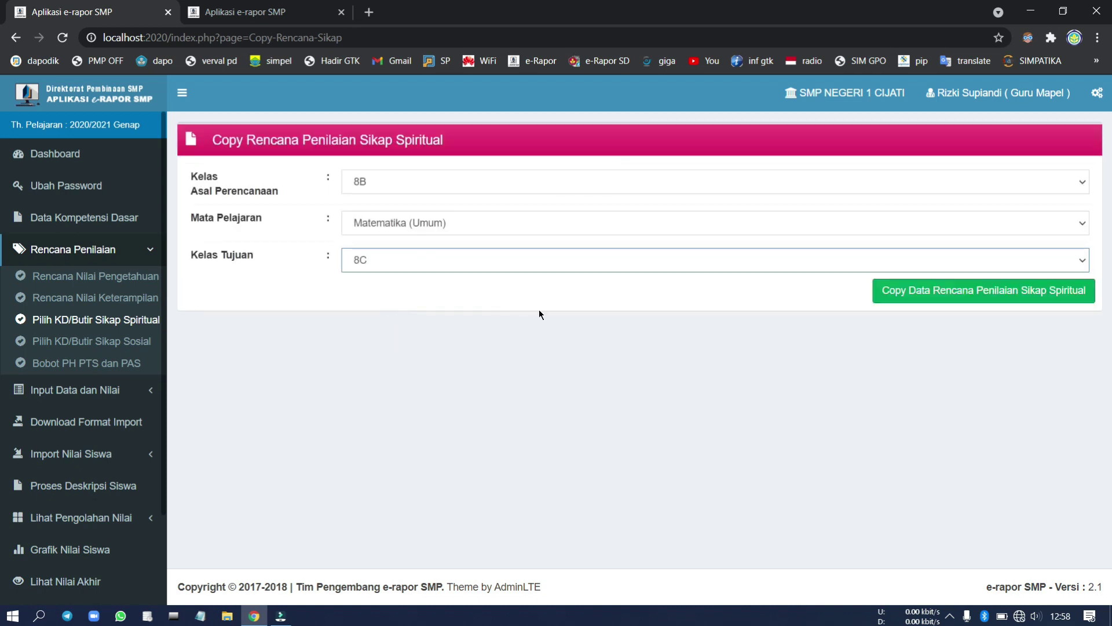
click(924, 292)
key(Return)
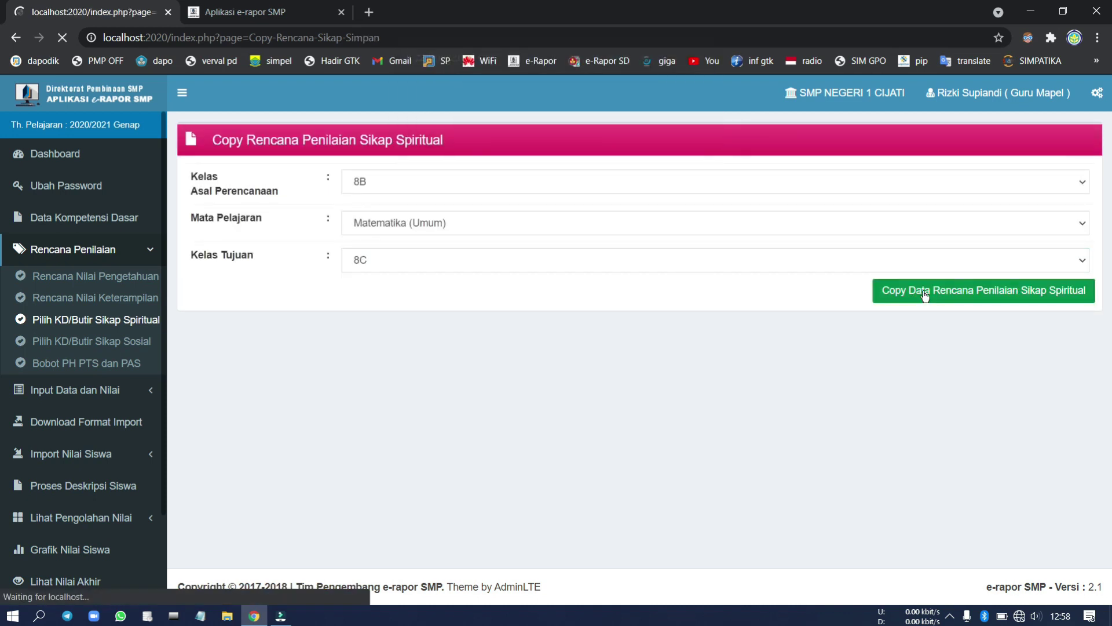
key(Return)
Step: Copy the Matematika (Umum) spiritual attitude plan from class 8C to class 8D and confirm the prompts
click(394, 184)
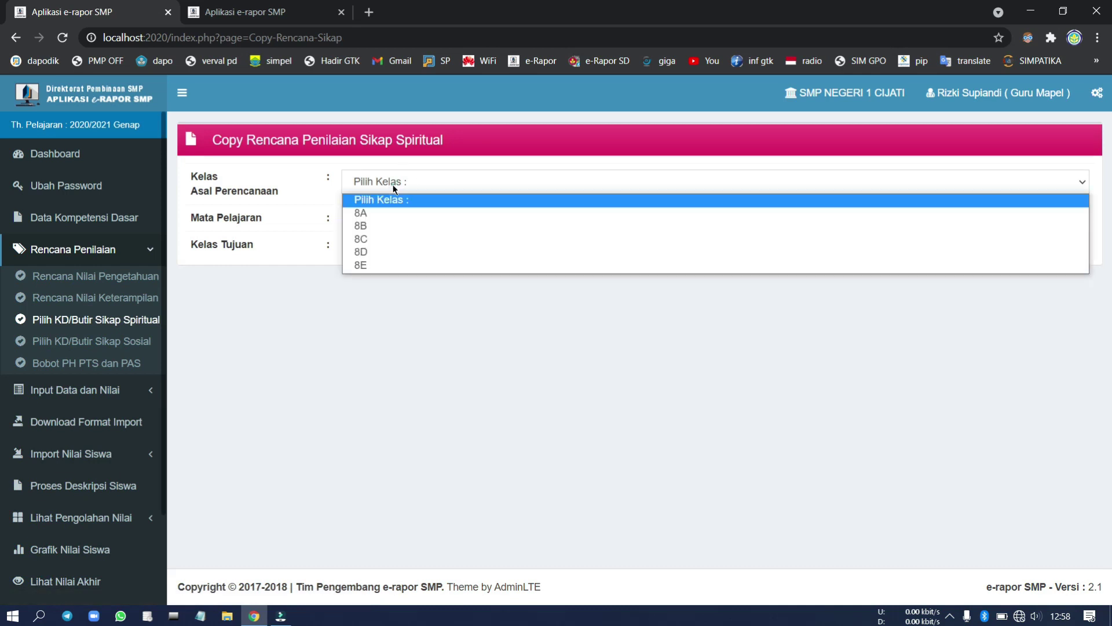
click(376, 239)
click(391, 223)
click(394, 250)
click(393, 262)
click(398, 314)
click(919, 300)
key(Return)
key(Return)
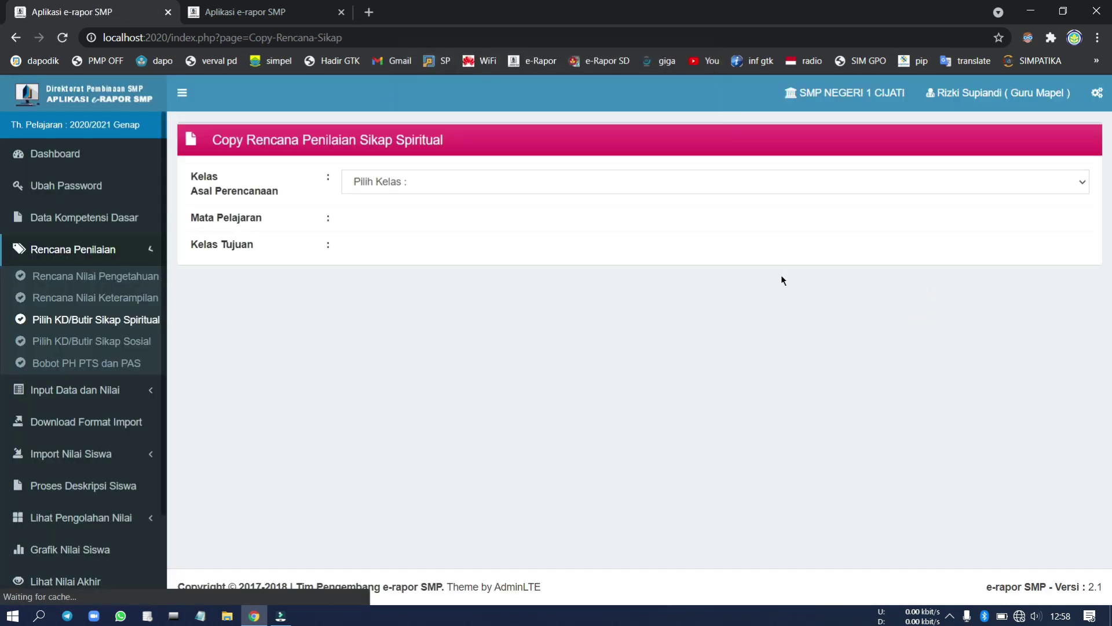
Step: Copy the Matematika (Umum) spiritual attitude plan from class 8D to class 8E and confirm the prompts
click(402, 181)
click(399, 255)
click(399, 226)
click(397, 253)
click(402, 260)
click(406, 324)
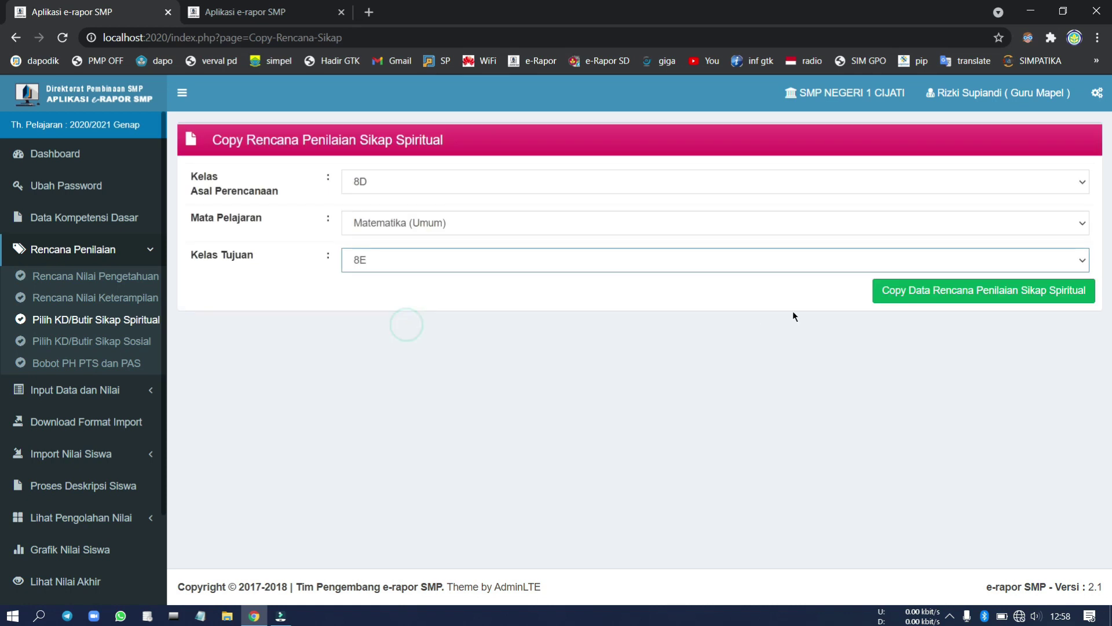
click(894, 302)
key(Return)
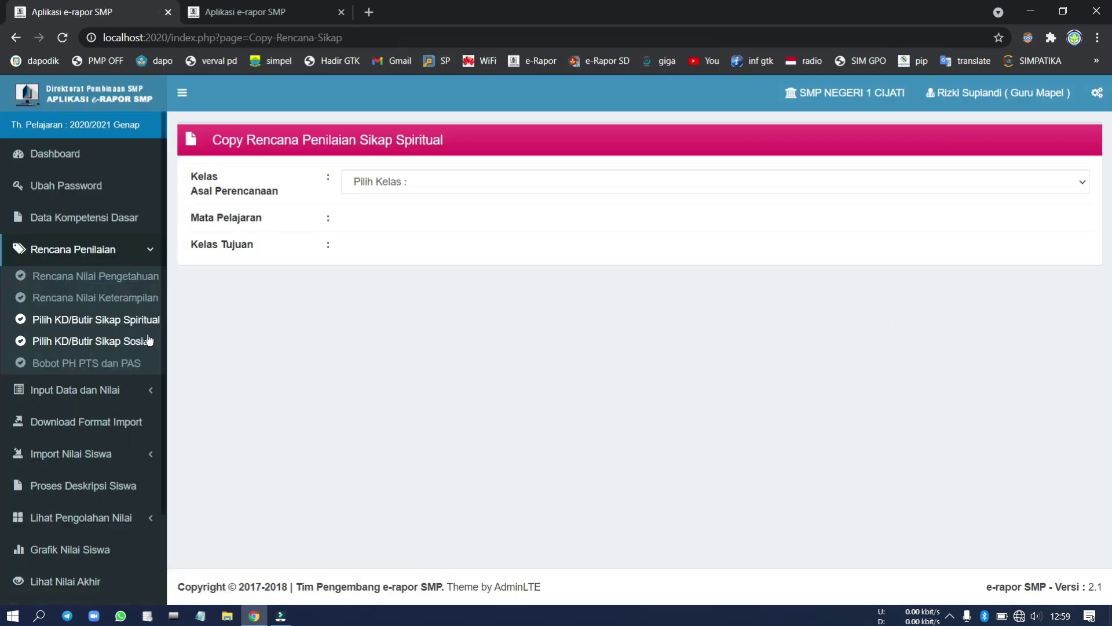
Step: Start a spiritual attitude assessment plan for class 8B, Seni dan Budaya
click(136, 320)
click(401, 184)
click(402, 231)
click(409, 219)
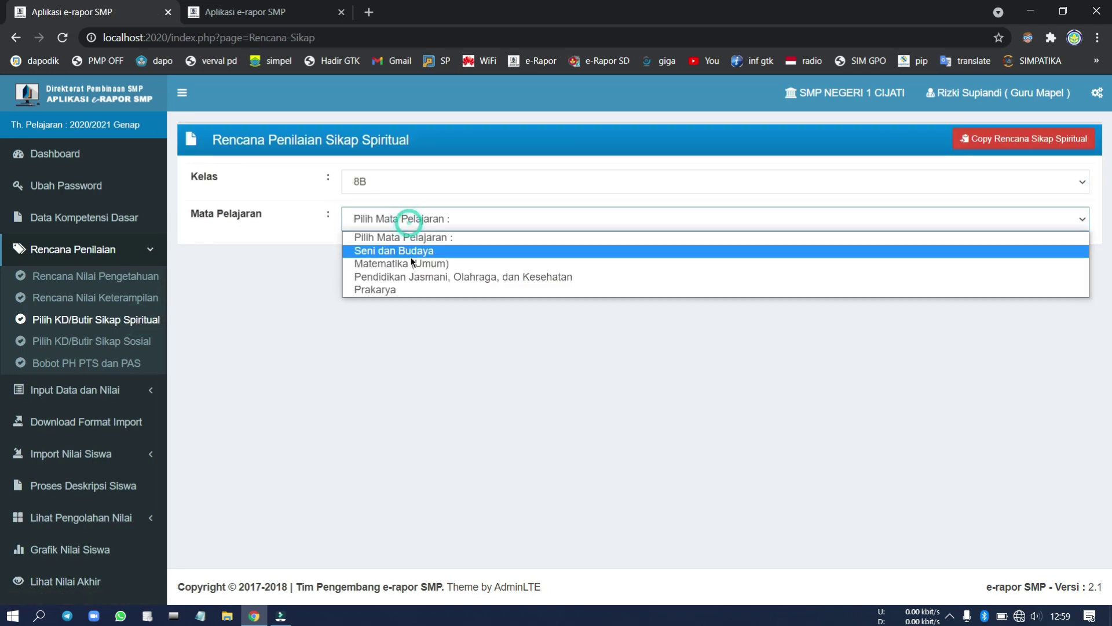
click(409, 251)
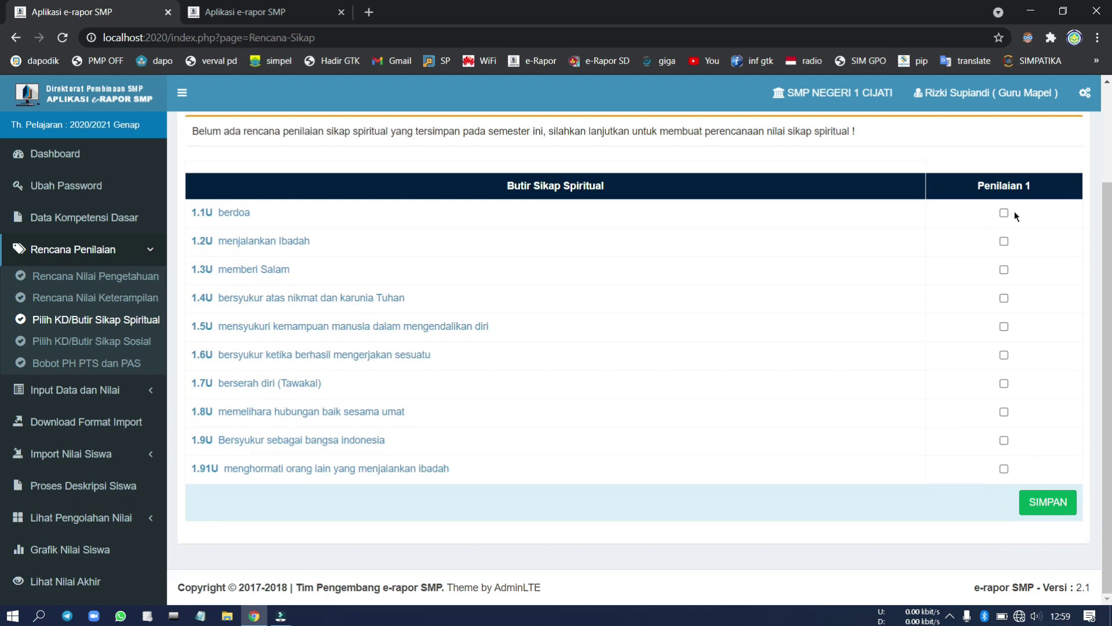
Step: Include all ten spiritual attitude items, 1.1U through 1.91U, in Penilaian 1 for Seni dan Budaya
click(1003, 241)
click(1004, 298)
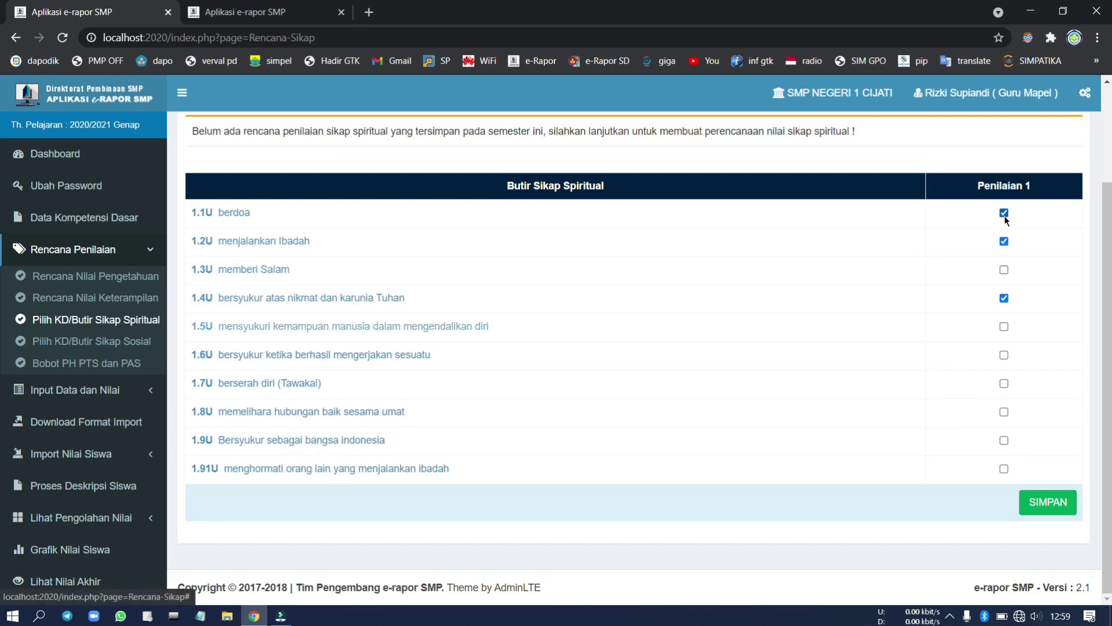
click(1004, 326)
click(1004, 355)
key(Tab)
key(space)
key(Tab)
key(Tab)
key(space)
key(Tab)
key(Tab)
key(space)
key(Tab)
key(Tab)
Step: Save the spiritual attitude plan for class 8B Seni dan Budaya and confirm the prompts
key(Return)
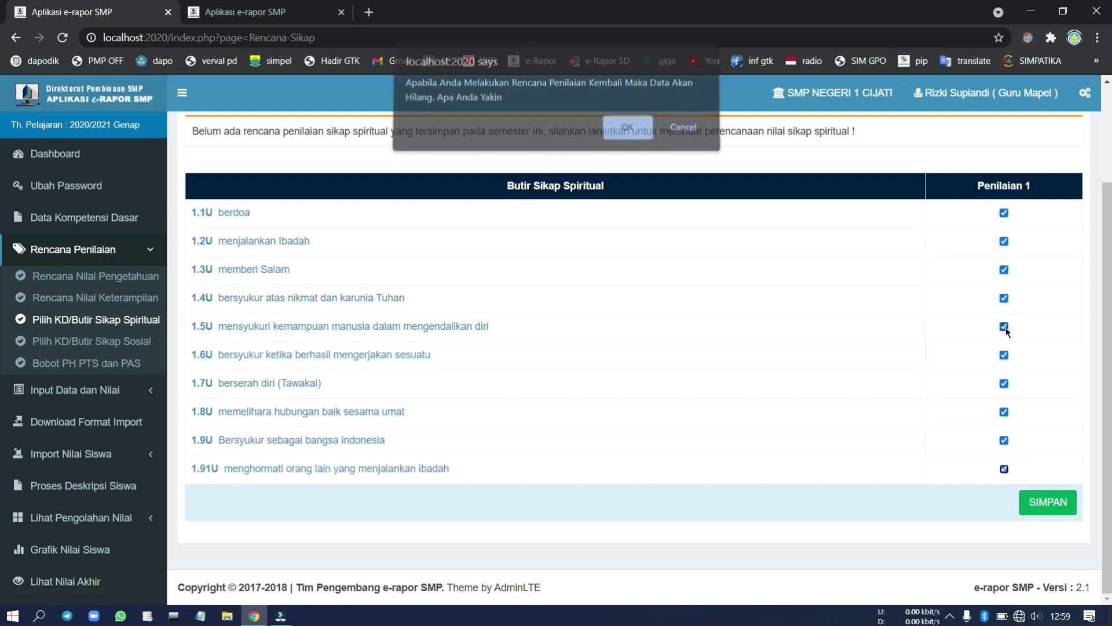
key(Return)
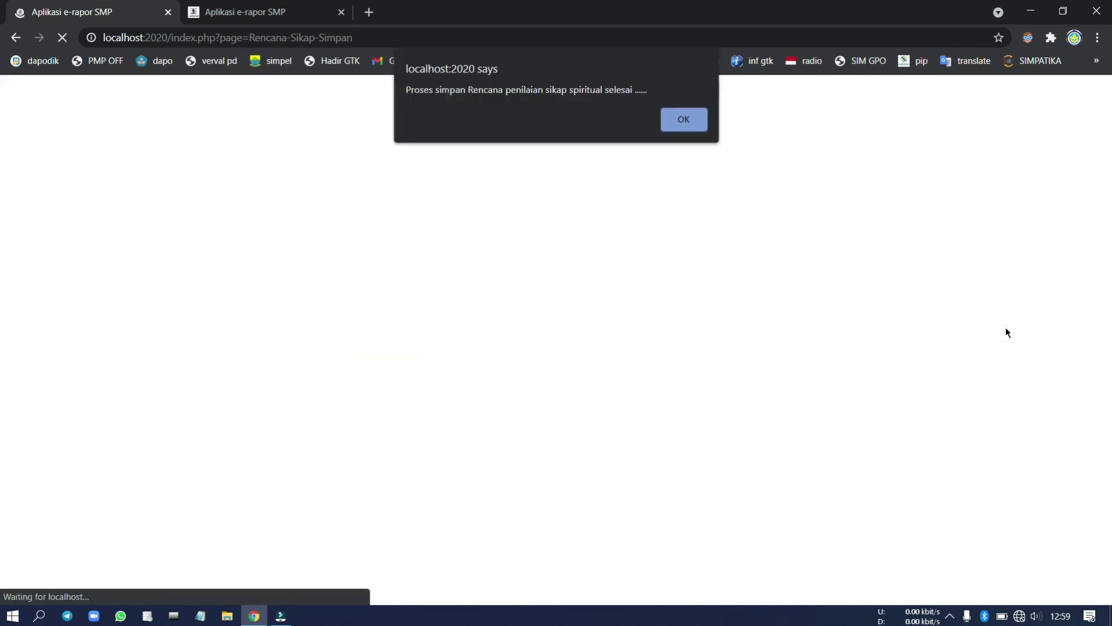
key(Return)
Step: Start a spiritual attitude assessment plan for class 8B, Pendidikan Jasmani, Olahraga, dan Kesehatan
click(410, 193)
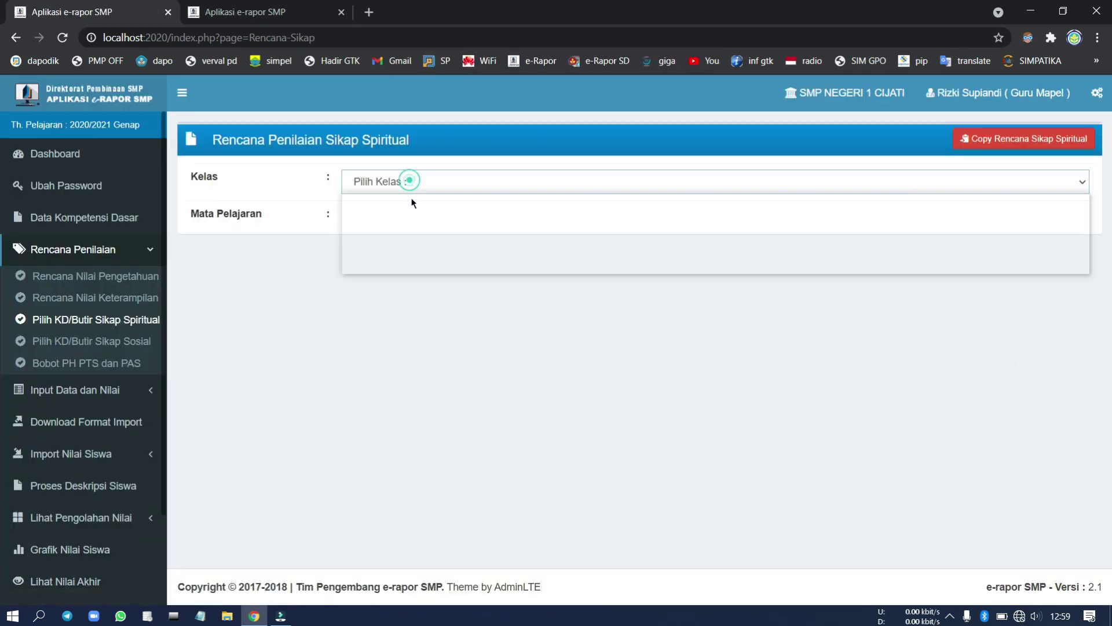
click(411, 226)
click(406, 217)
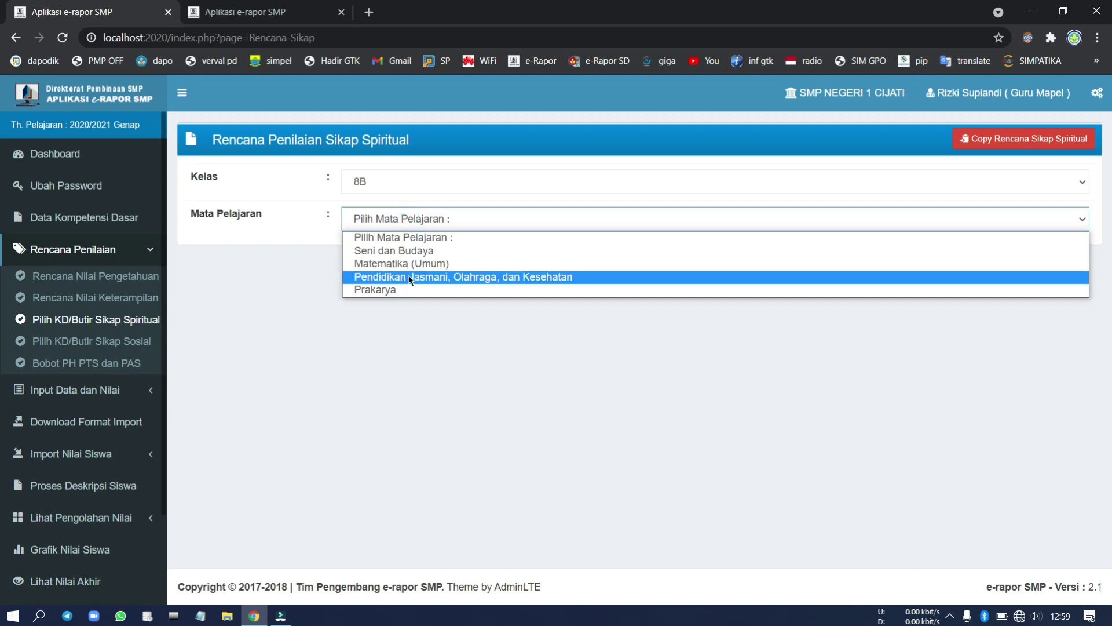
click(409, 277)
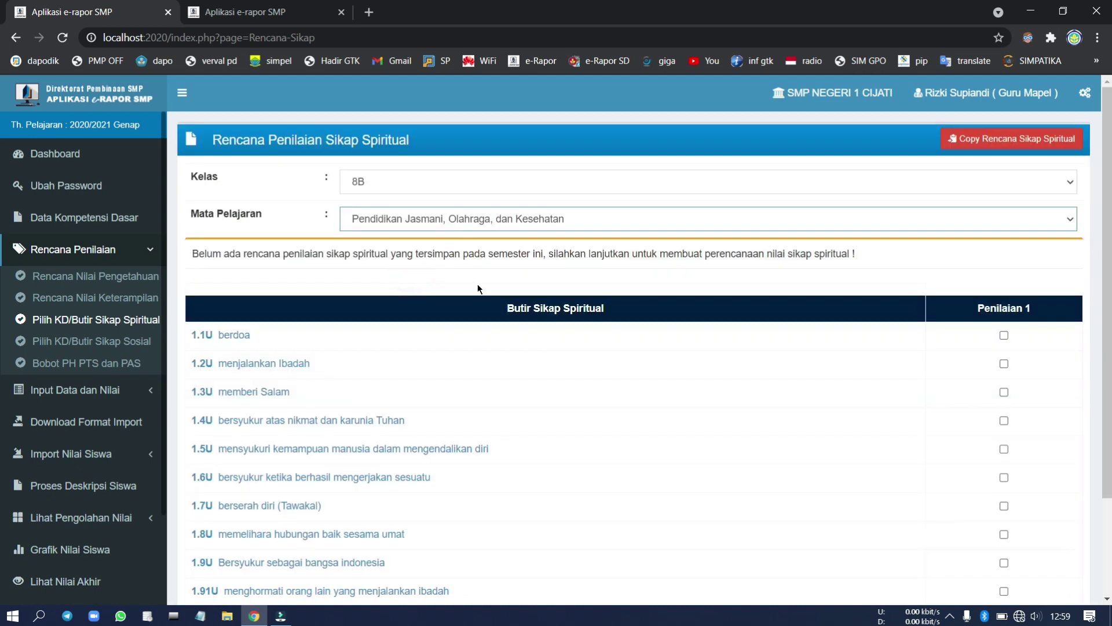
Step: Include all ten spiritual attitude items, 1.1U through 1.91U, in Penilaian 1 for Pendidikan Jasmani, Olahraga, dan Kesehatan
click(1004, 334)
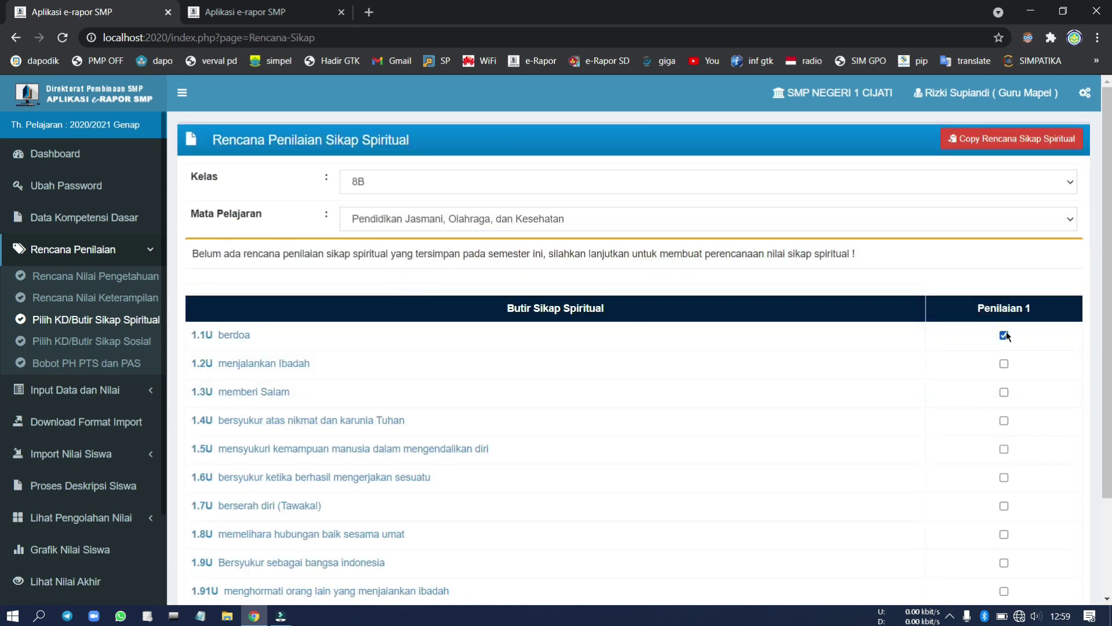
click(1004, 364)
click(1004, 420)
click(1004, 449)
click(1004, 477)
click(1004, 534)
click(1004, 563)
click(1004, 591)
Step: Save the spiritual attitude plan for class 8B Pendidikan Jasmani, Olahraga, dan Kesehatan and confirm the prompts
scroll(1004, 590, down, 2)
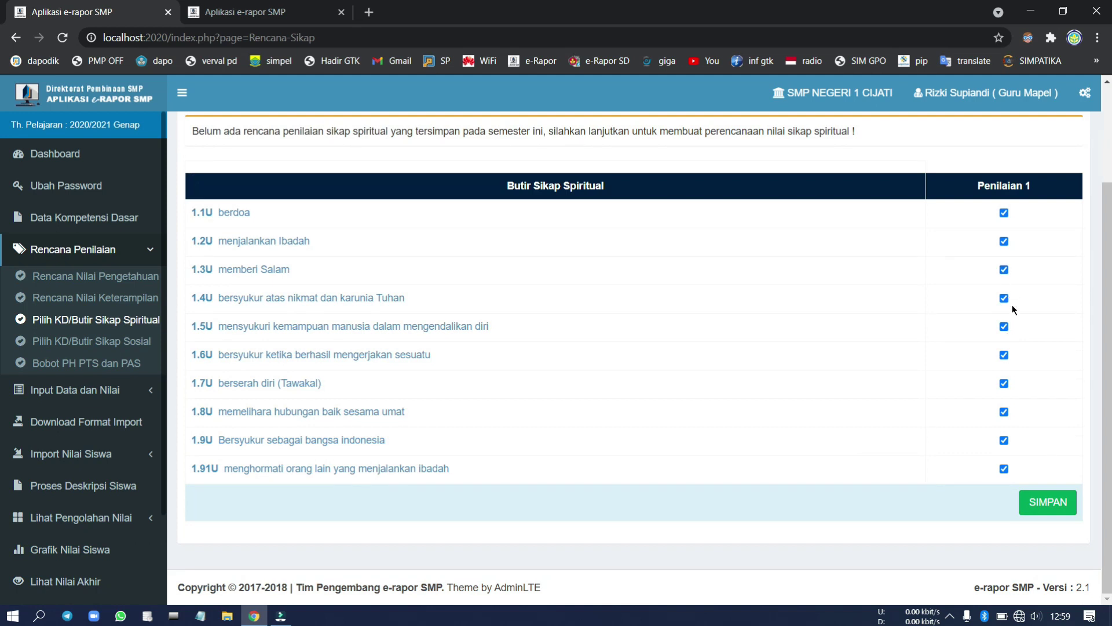
click(1061, 497)
key(Return)
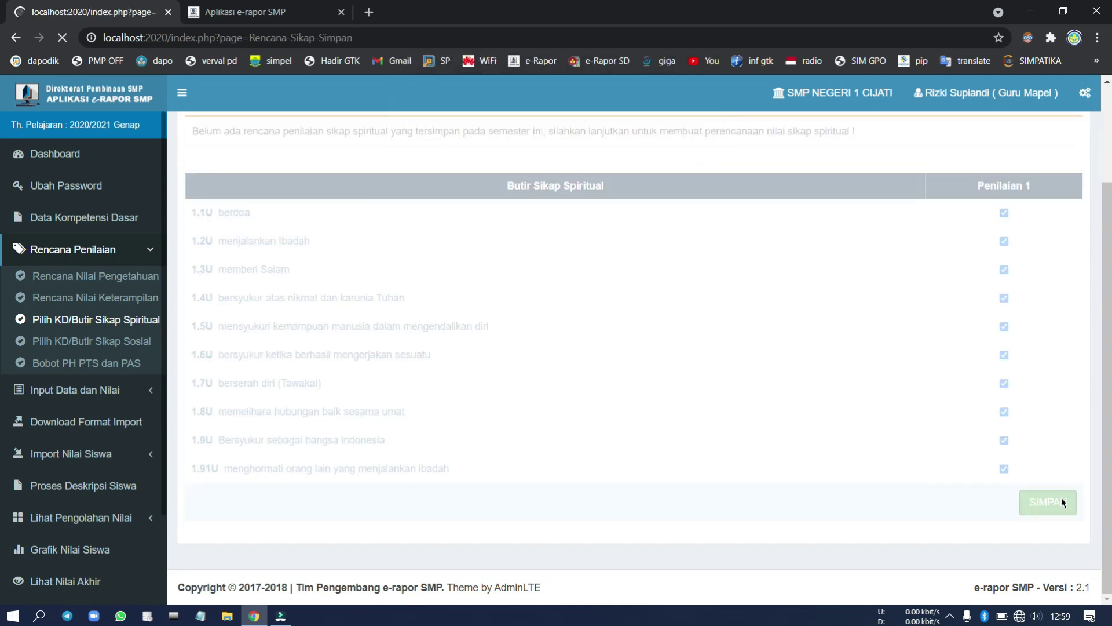
key(Return)
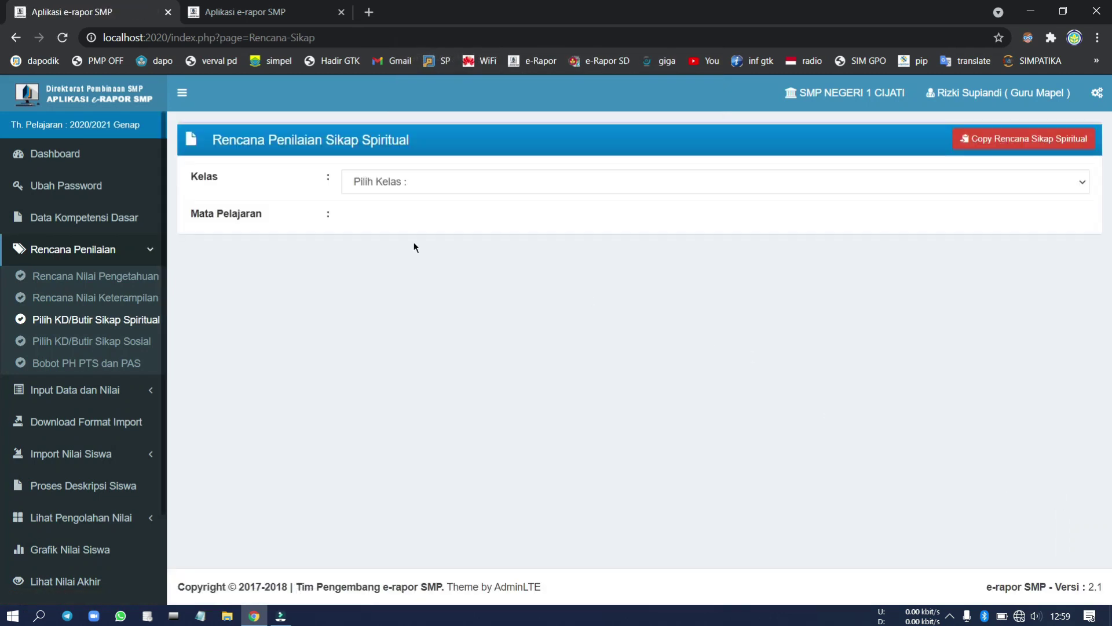
Step: Start a spiritual attitude assessment plan for class 8B, Prakarya
click(400, 185)
click(391, 225)
click(399, 219)
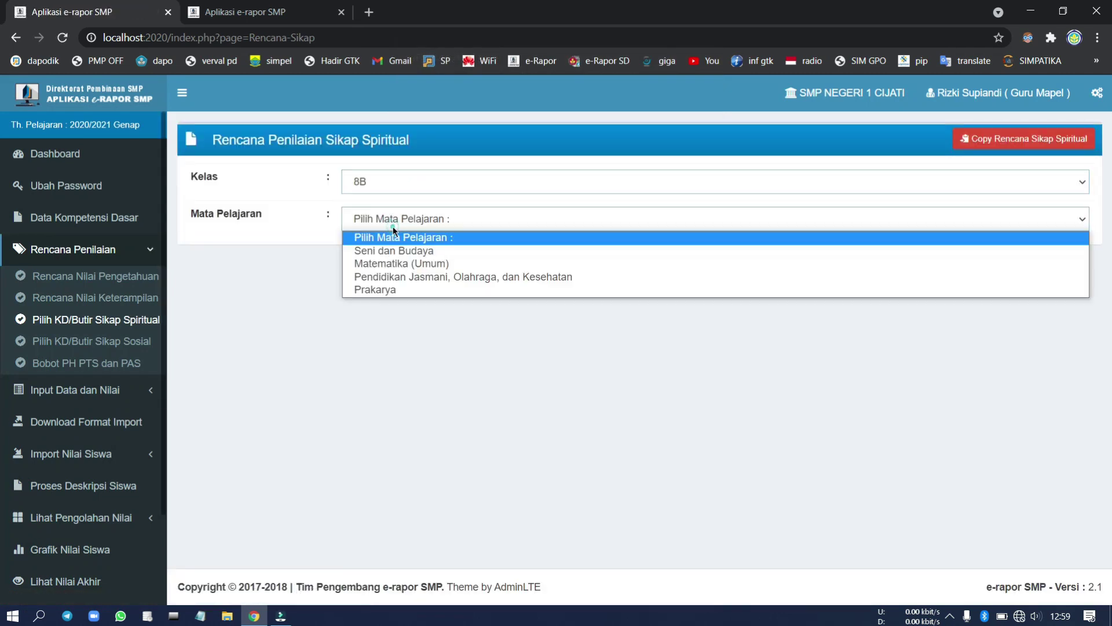
click(403, 288)
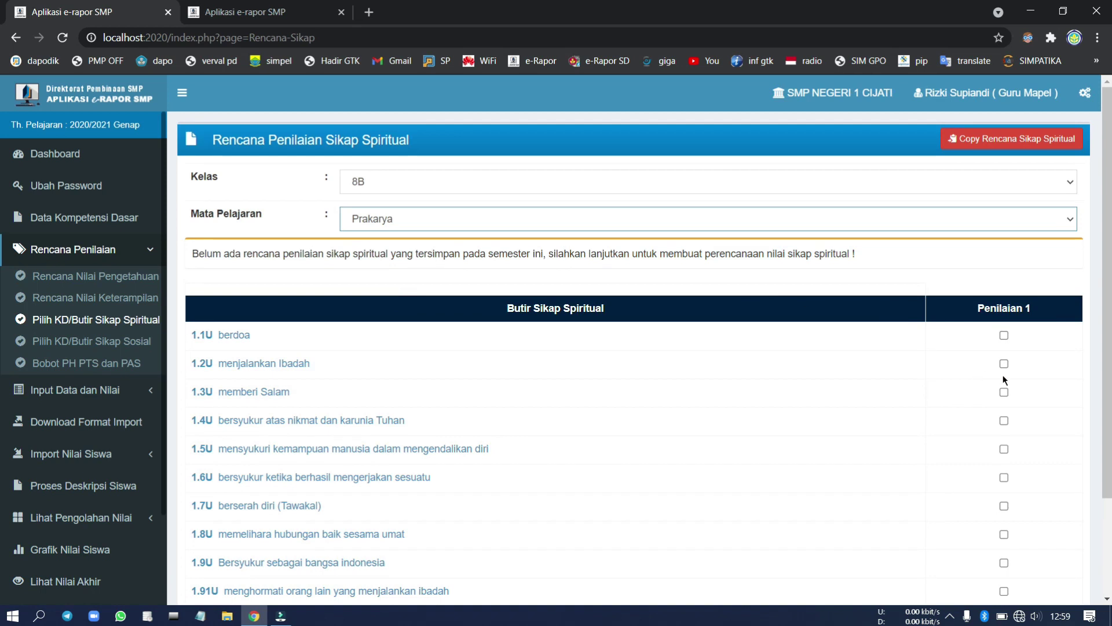
Step: Include all ten spiritual attitude items, 1.1U through 1.91U, in Penilaian 1 for Prakarya
click(1003, 336)
key(Tab)
key(space)
key(Tab)
key(Tab)
key(space)
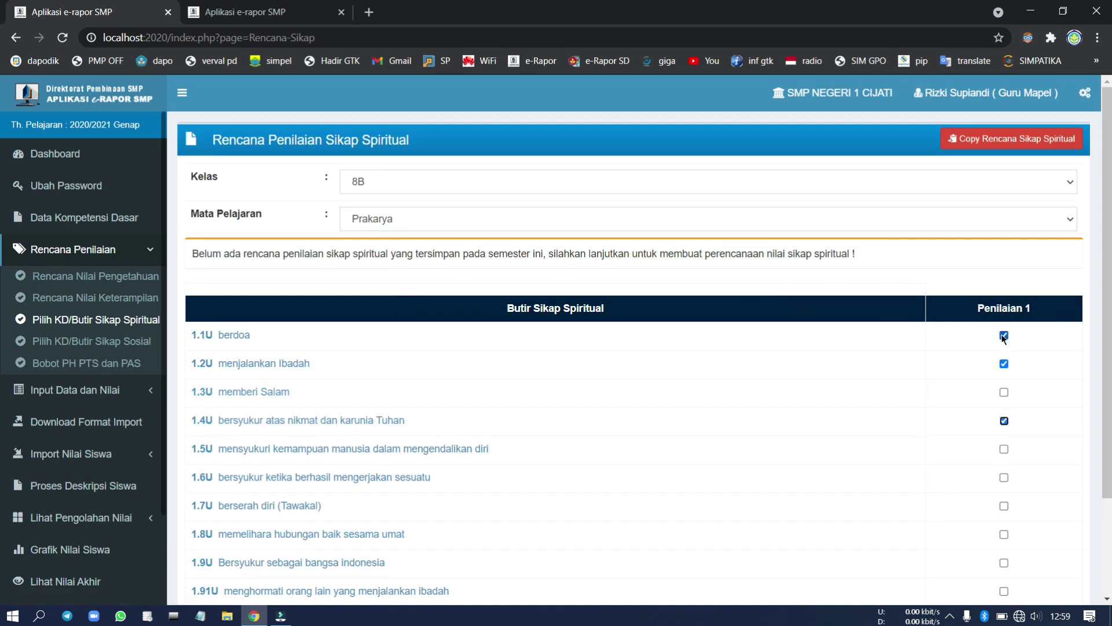
click(1002, 391)
click(1003, 449)
key(Tab)
key(space)
key(Tab)
key(space)
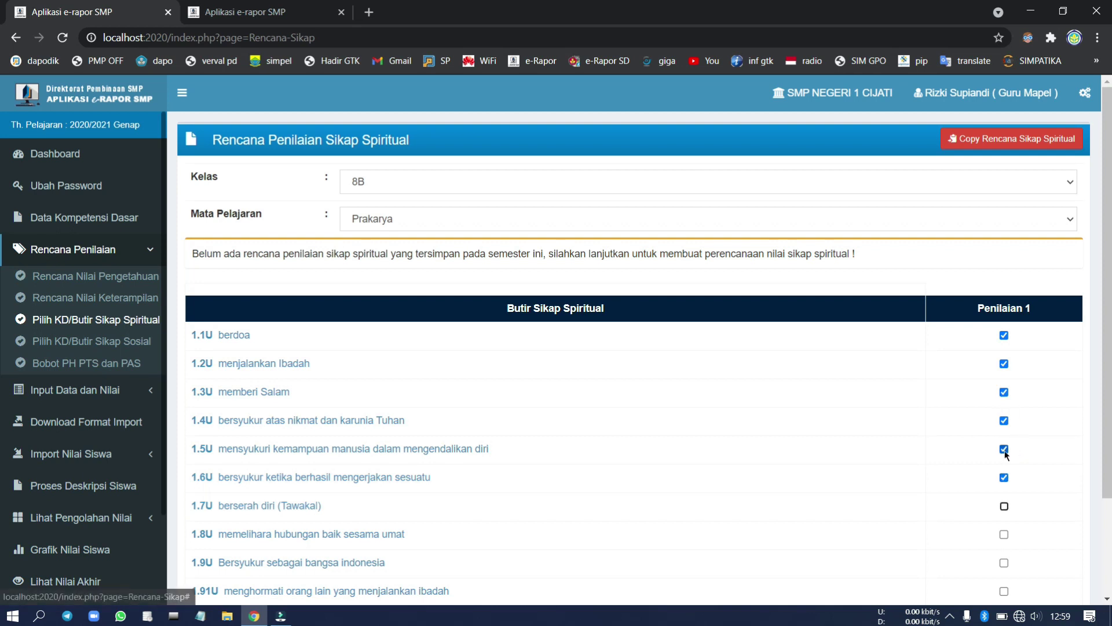
key(Tab)
key(space)
key(Tab)
key(space)
key(Tab)
key(space)
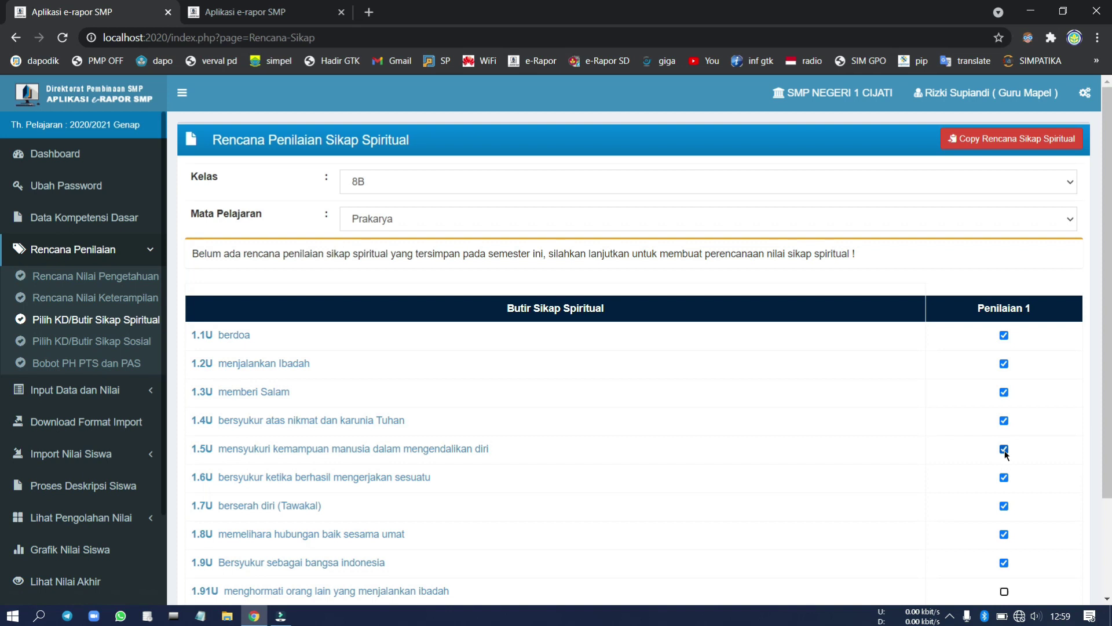
Step: Save the spiritual attitude plan for class 8B Prakarya and confirm the prompts
scroll(1004, 451, down, 3)
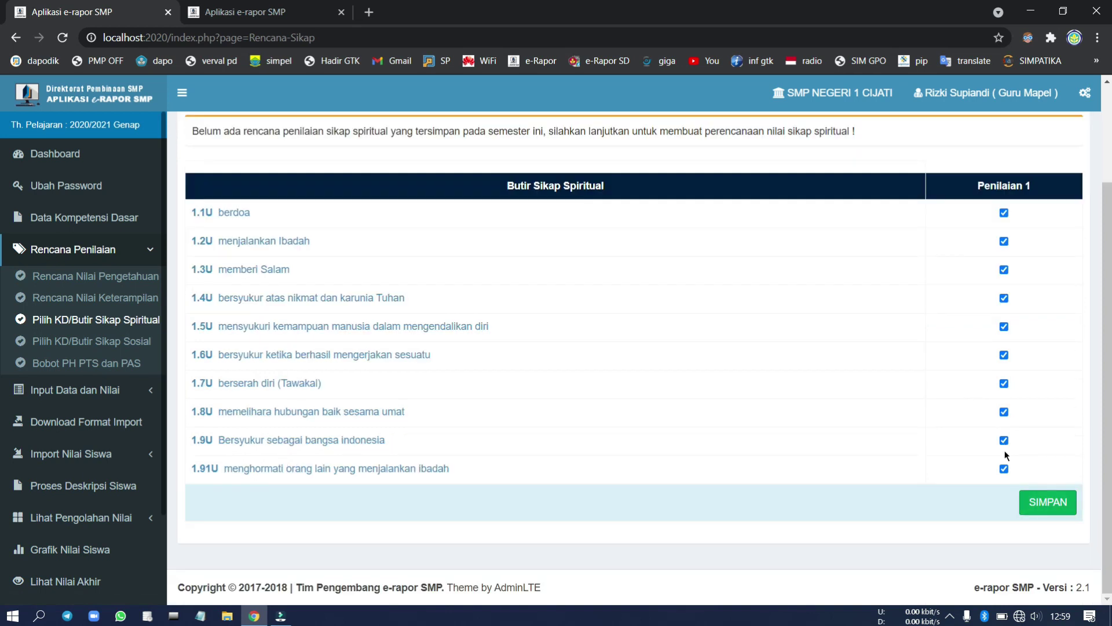
click(1060, 503)
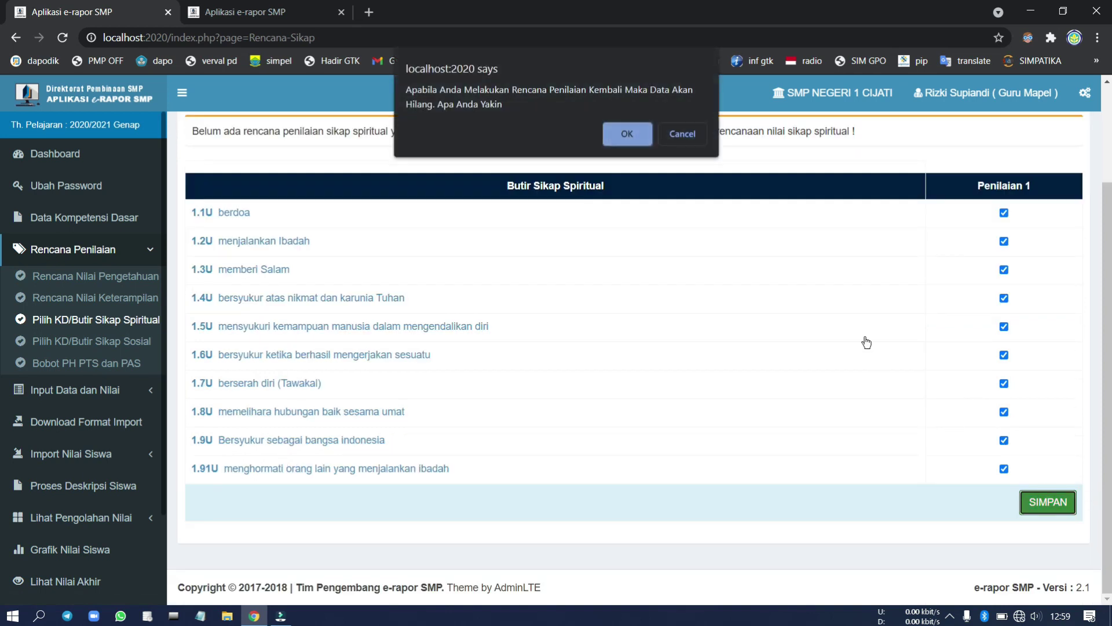
key(Return)
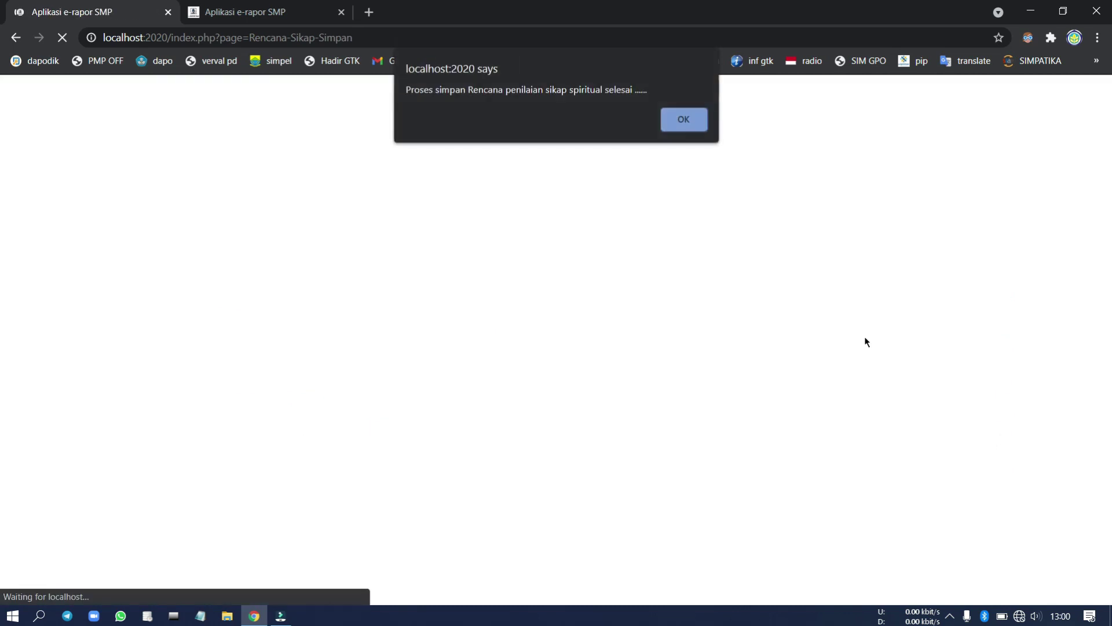
key(Return)
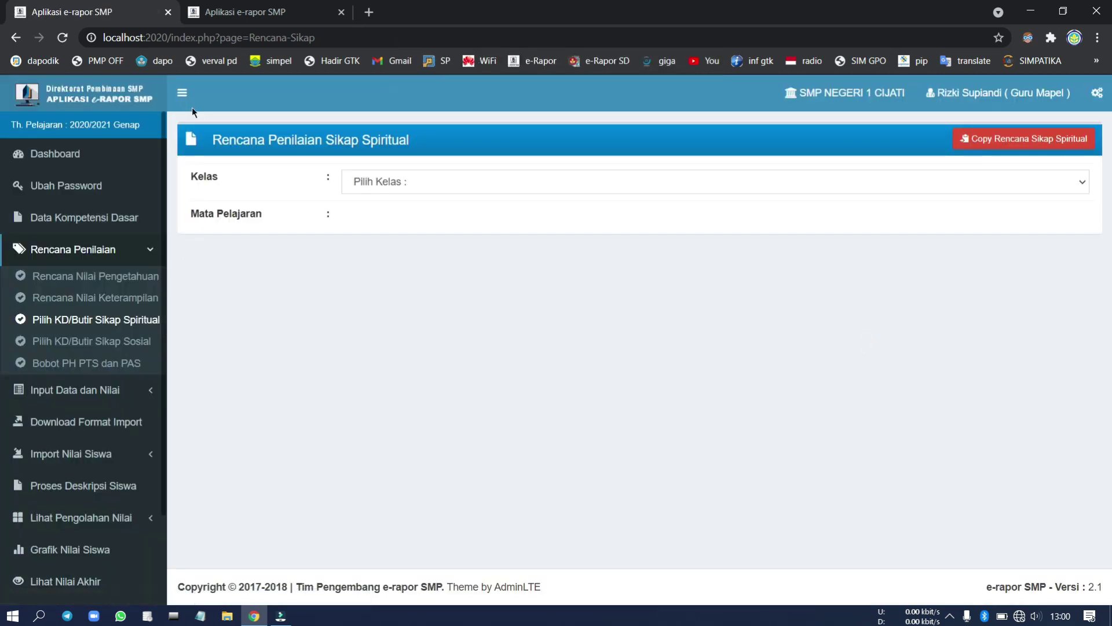
Step: Reload the dashboard open in the other browser tab and check the spiritual attitude planning counts for every class and subject
click(257, 8)
right_click(408, 206)
click(436, 249)
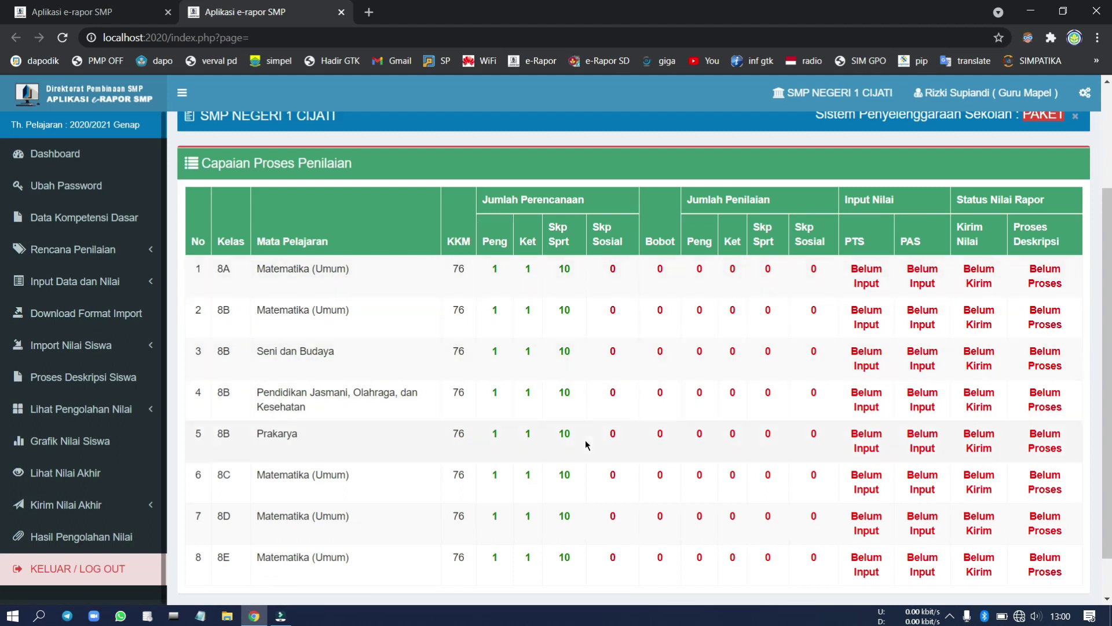
Step: Start a social attitude assessment plan for class 8A, Matematika (Umum), in the other browser tab
click(43, 11)
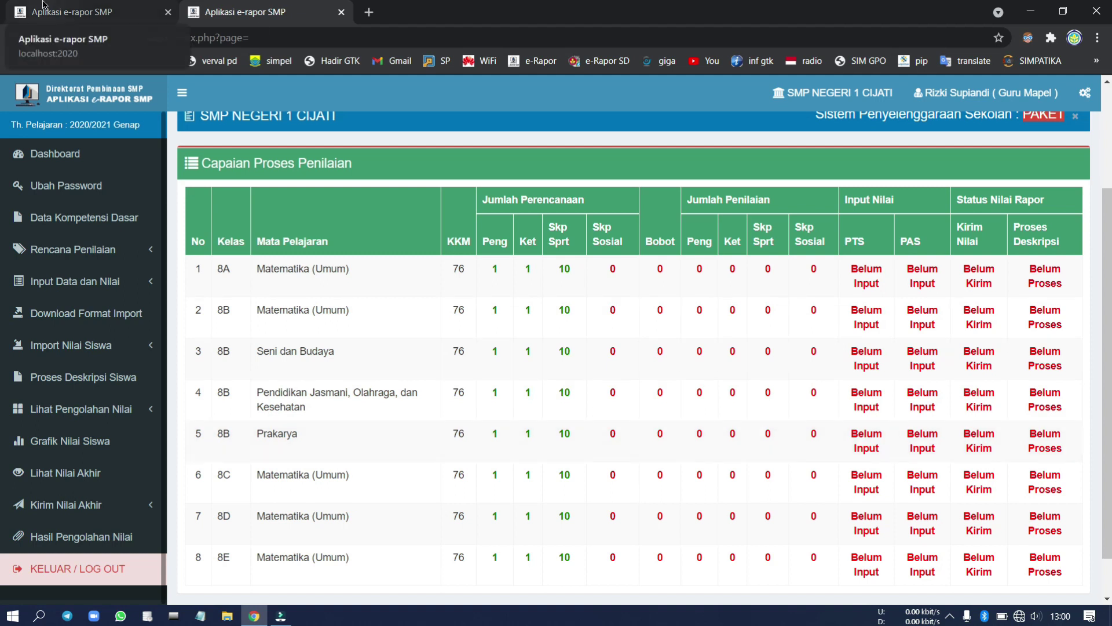
click(140, 340)
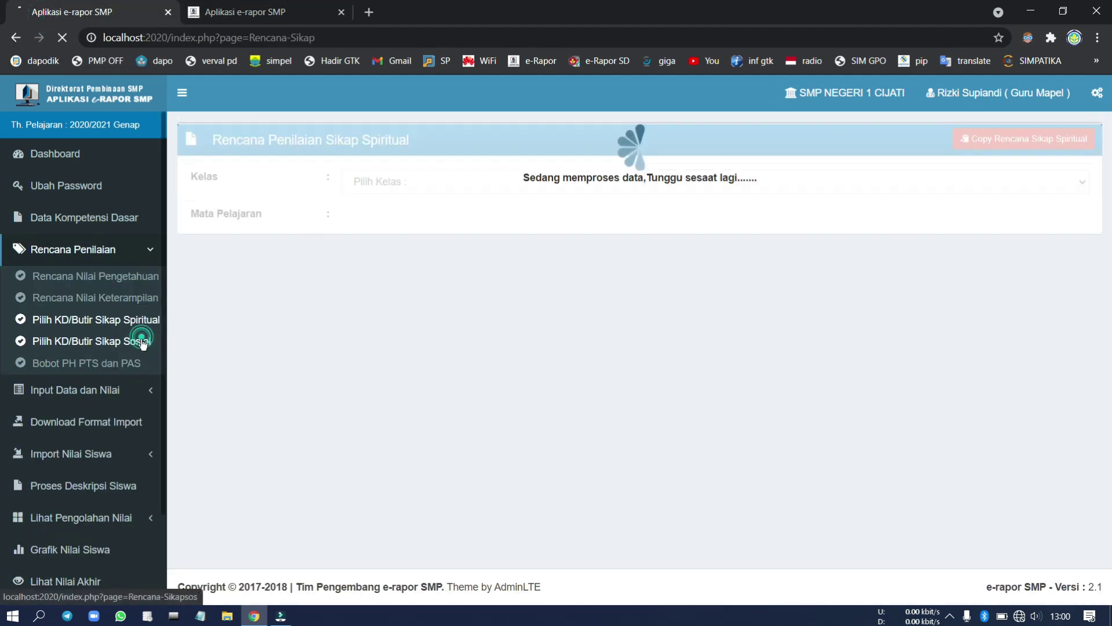
click(460, 183)
click(458, 213)
click(457, 222)
click(459, 252)
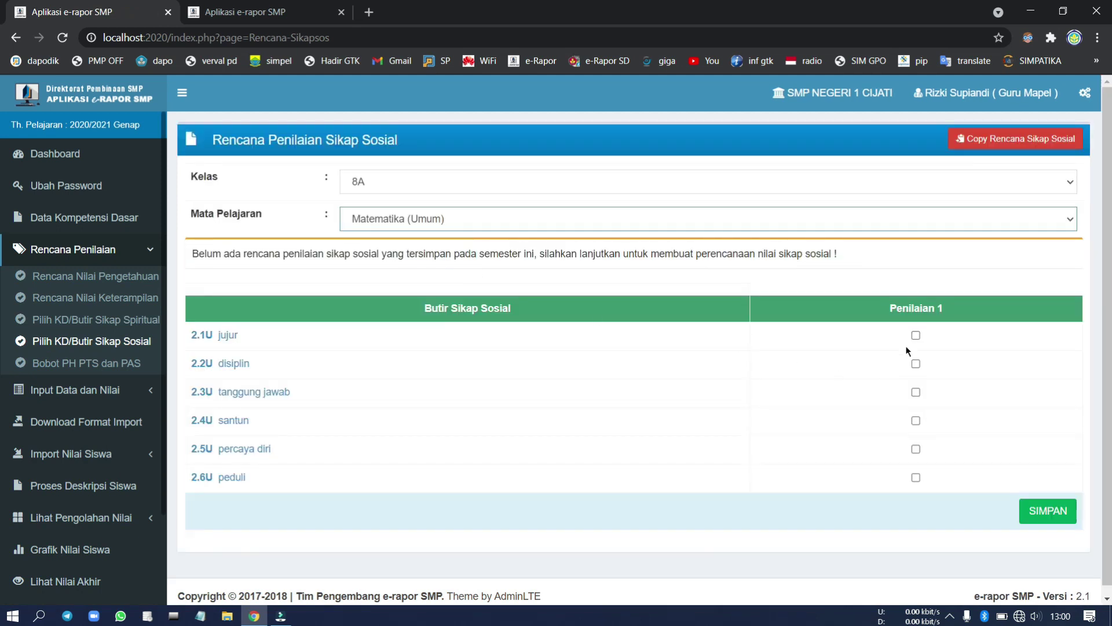
Step: Include all six social attitude items, 2.1U through 2.6U, in Penilaian 1 for class 8A Matematika (Umum)
click(915, 336)
key(Tab)
key(space)
key(Tab)
key(space)
key(Tab)
key(space)
key(Tab)
key(space)
key(Tab)
key(space)
Step: Save the social attitude plan for class 8A Matematika (Umum) and confirm the prompts
key(Tab)
key(Return)
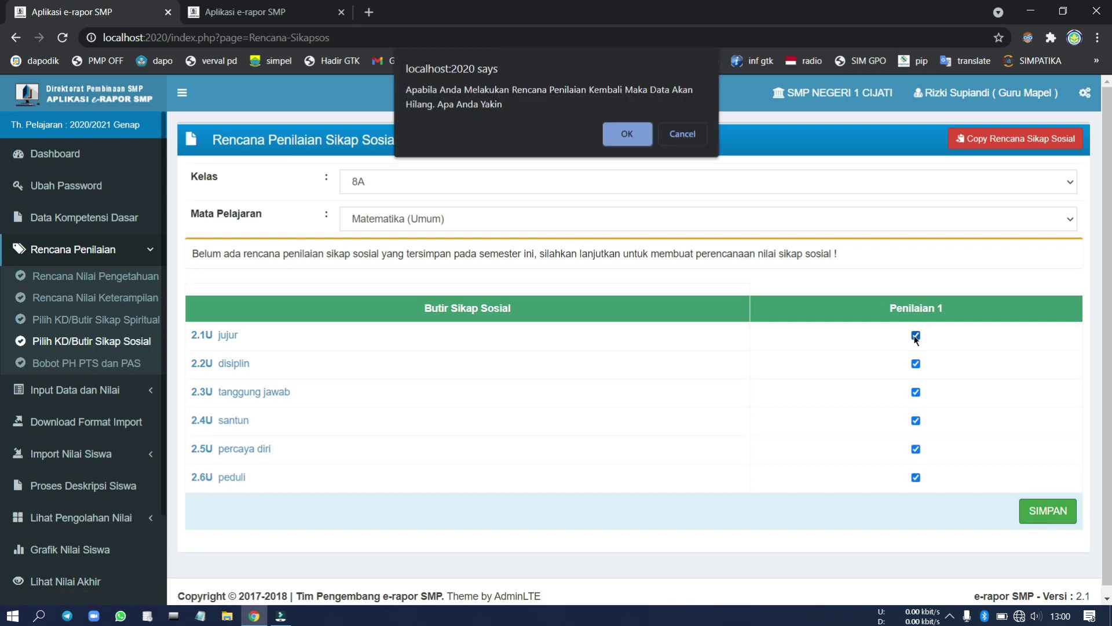
key(Return)
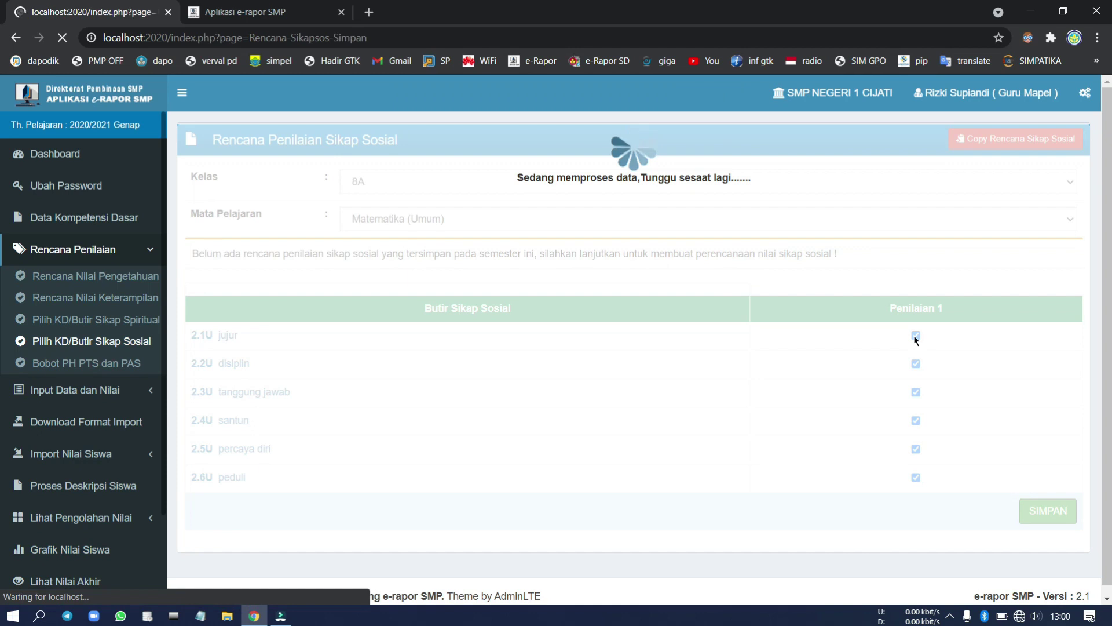
key(Return)
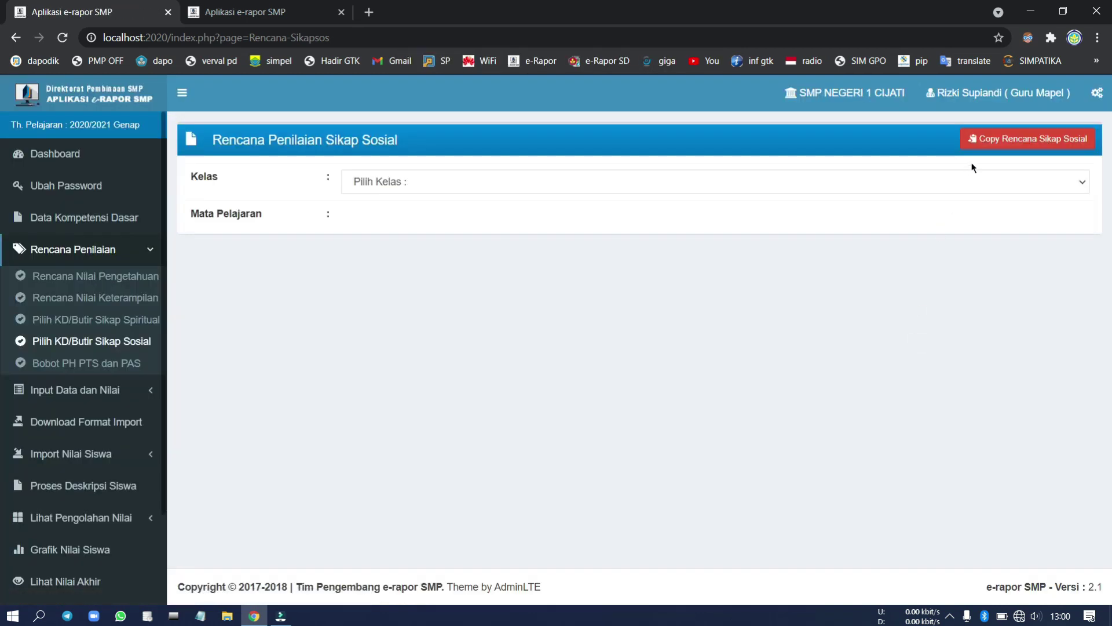
Step: Copy the Matematika (Umum) social attitude plan from class 8A to class 8B and confirm the prompts
click(985, 140)
click(511, 180)
click(502, 213)
click(494, 222)
click(489, 254)
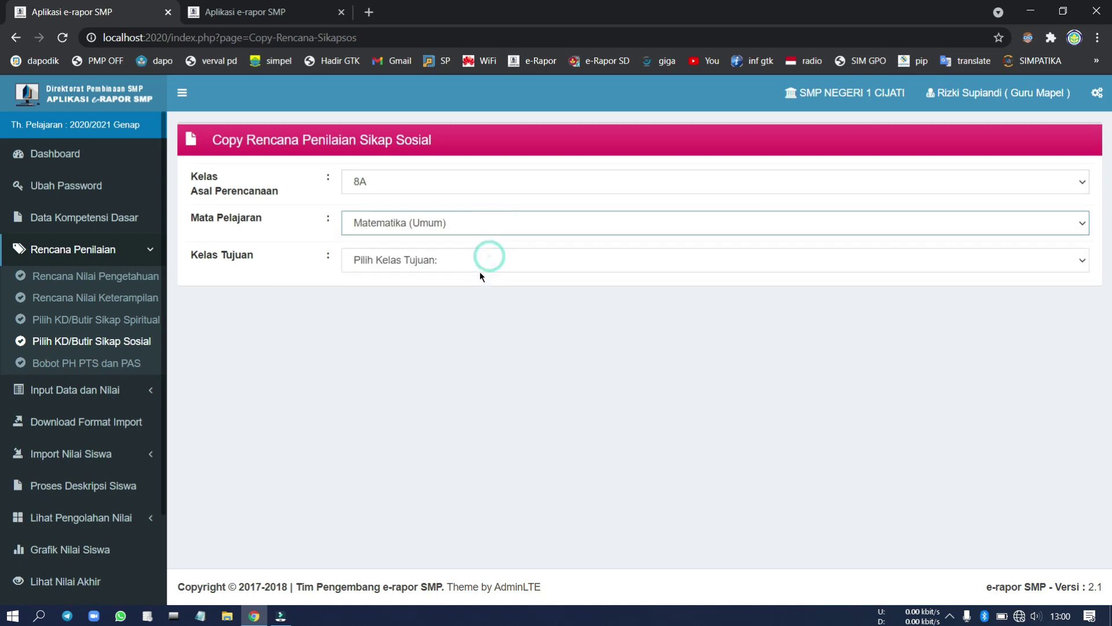
click(481, 269)
click(481, 292)
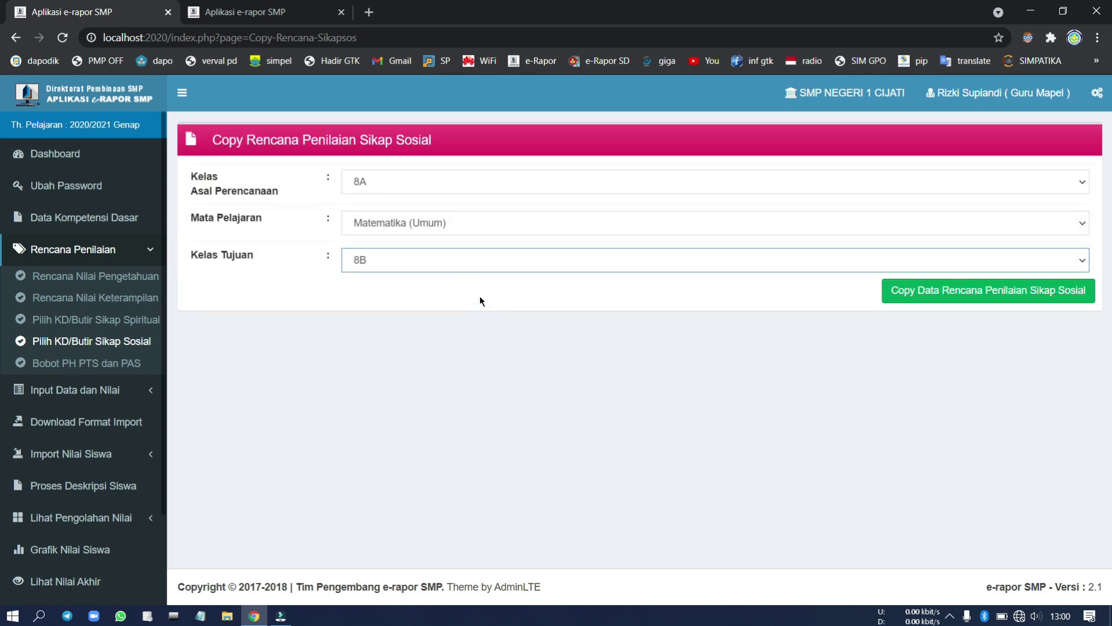
click(960, 294)
key(Return)
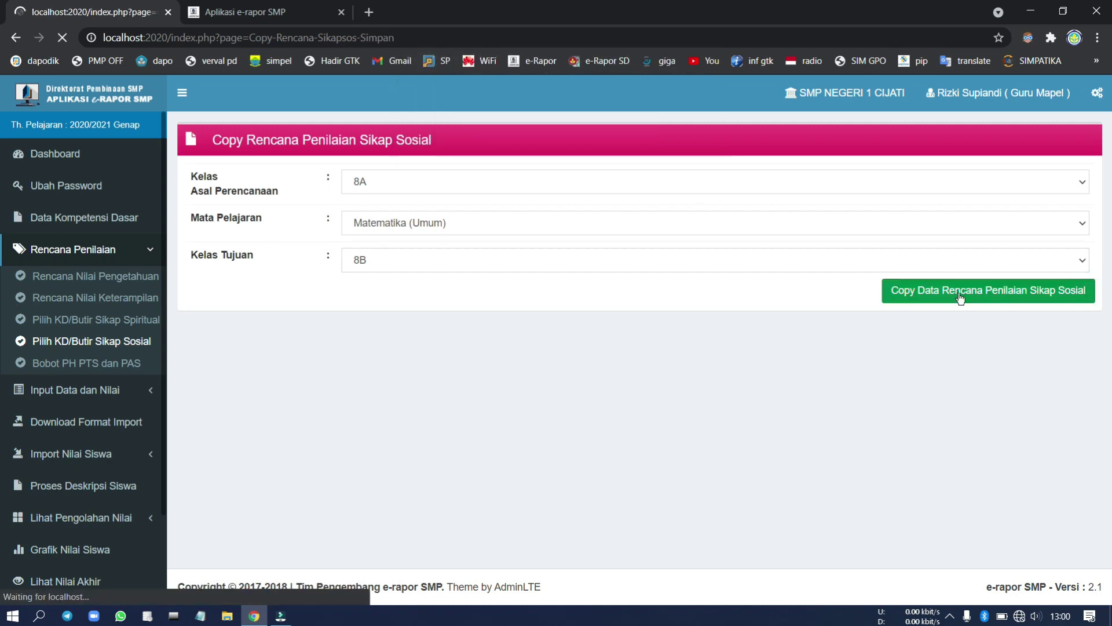
key(Return)
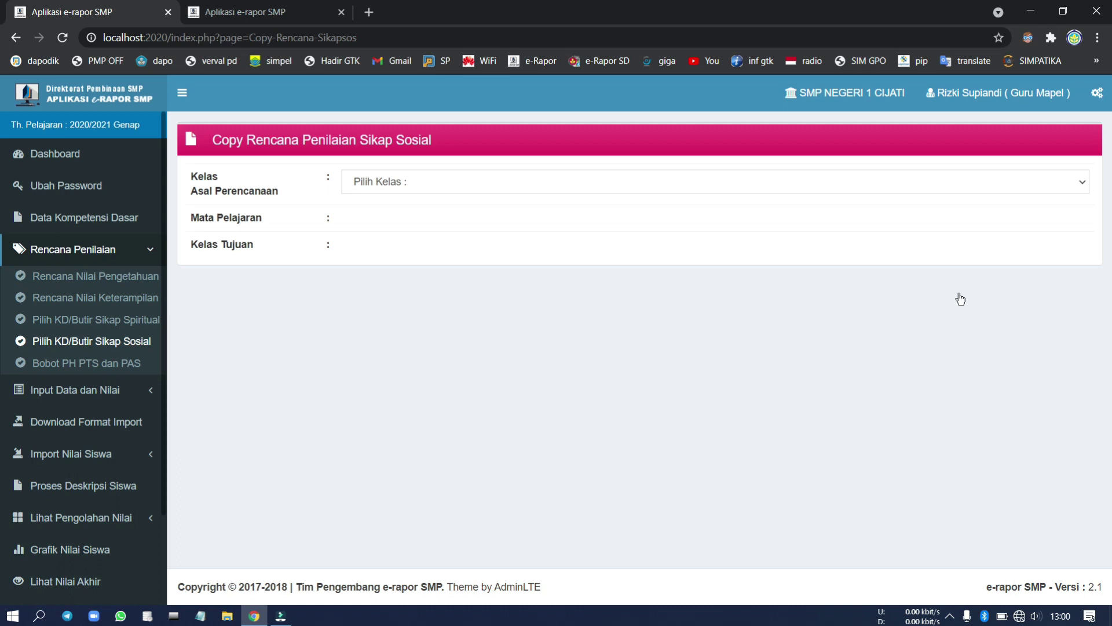
Step: Try to copy the 8A Matematika (Umum) social attitude plan to class 8B once more
click(360, 181)
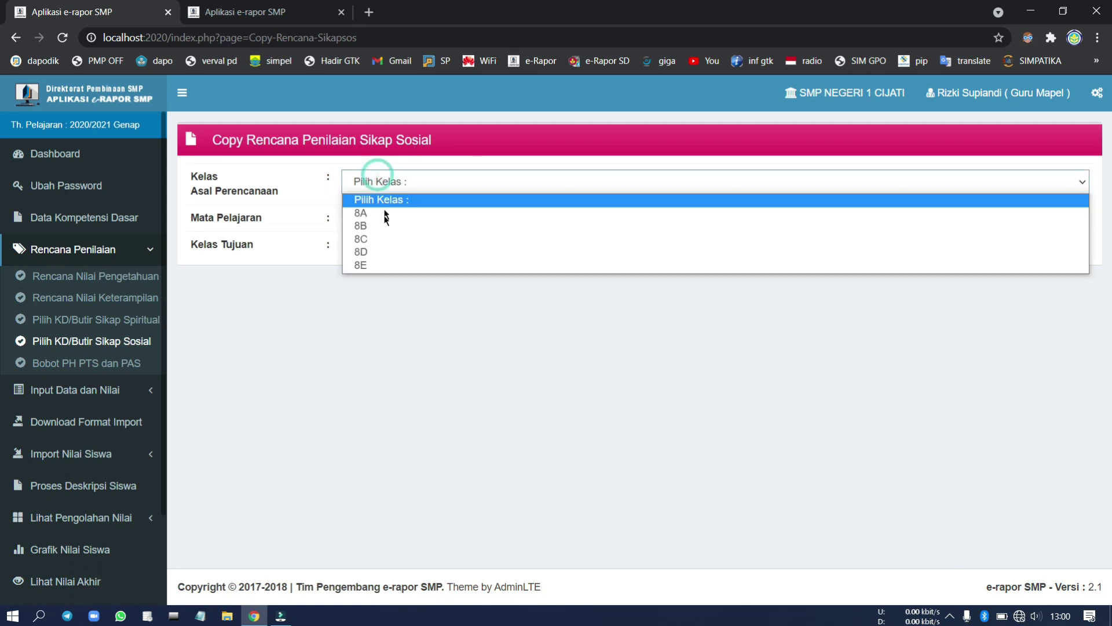
click(382, 213)
click(384, 221)
click(390, 255)
click(381, 255)
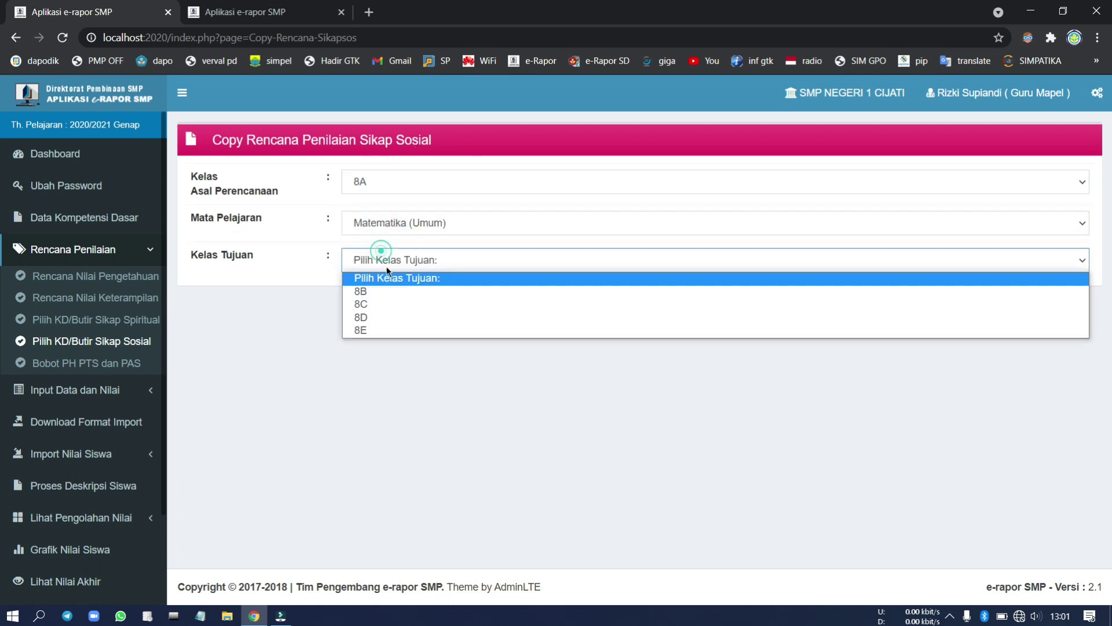
click(393, 294)
click(995, 293)
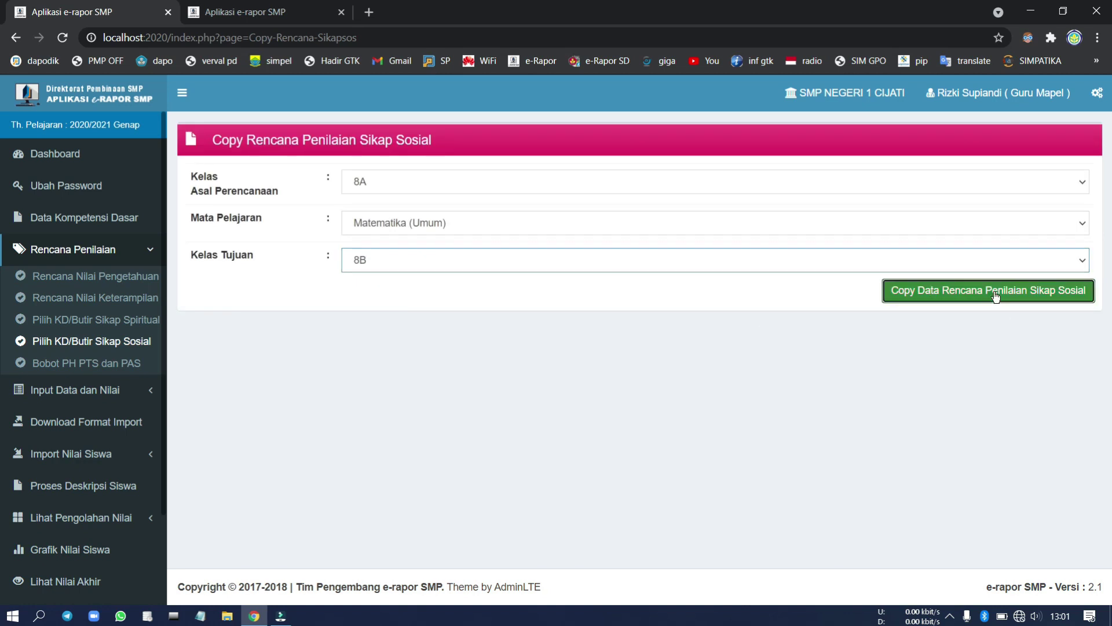
key(Return)
key(Return)
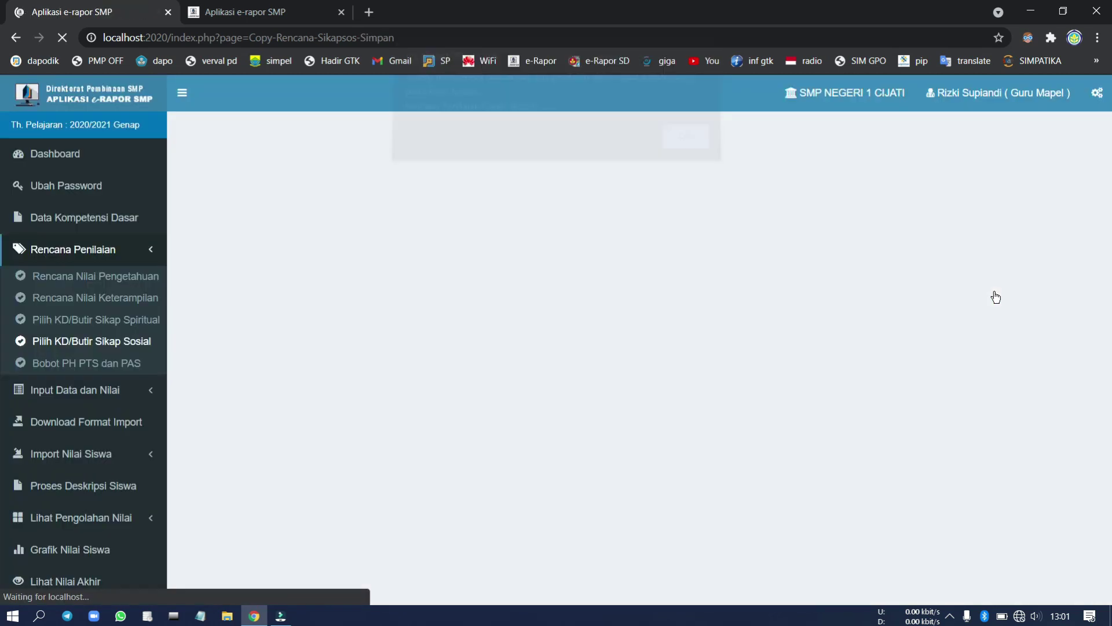
Step: Copy the Matematika (Umum) social attitude plan from class 8B to class 8C and confirm the prompts
click(412, 179)
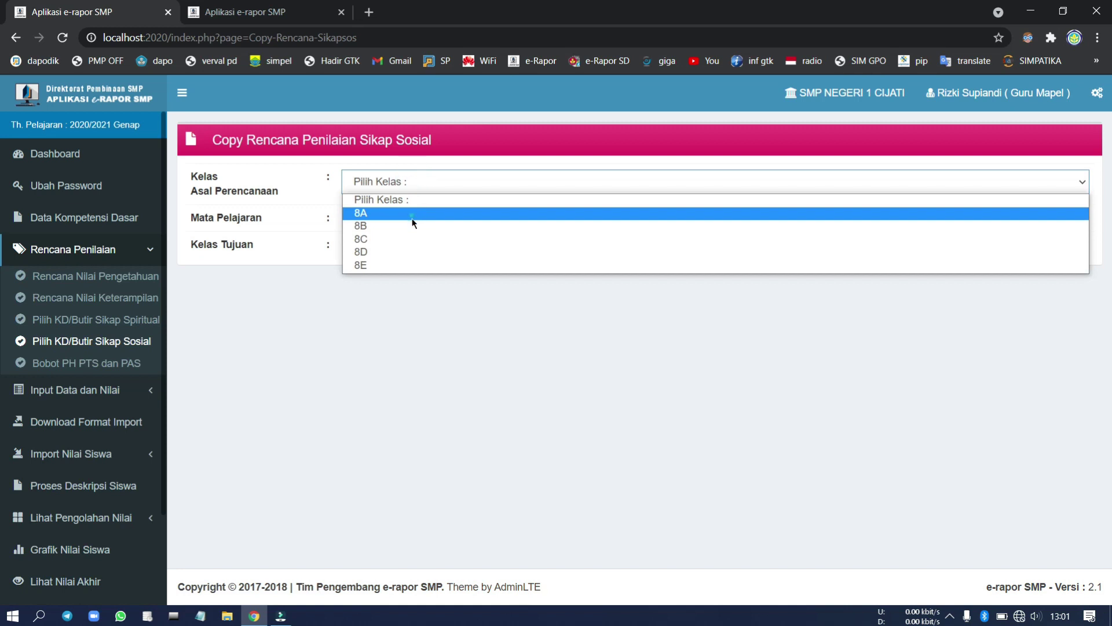
click(414, 225)
click(402, 223)
click(418, 271)
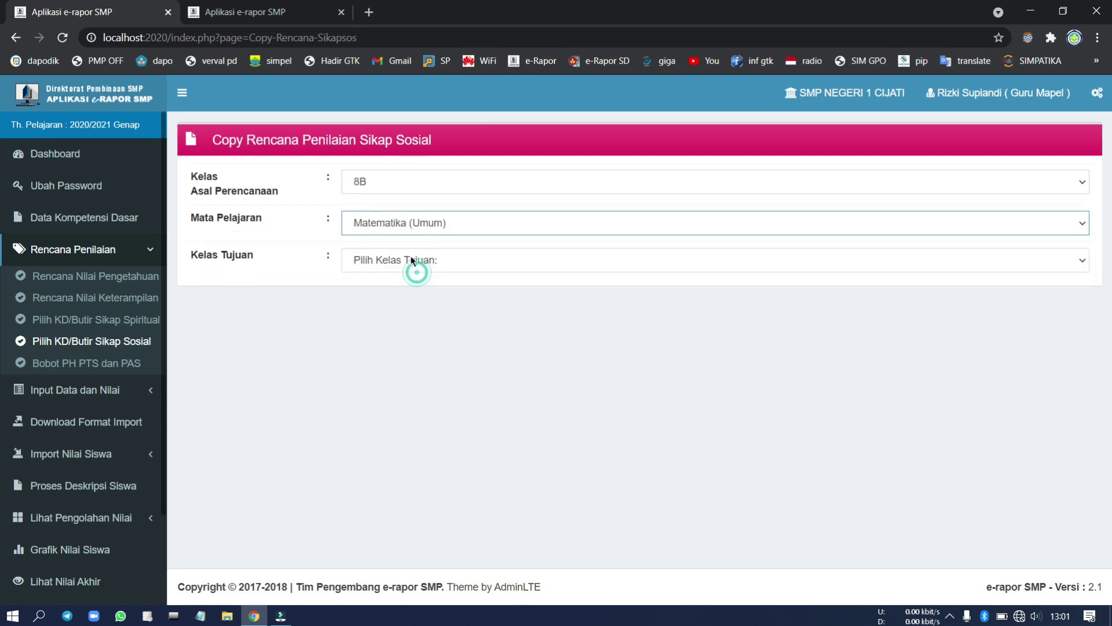
click(414, 261)
click(424, 300)
click(992, 291)
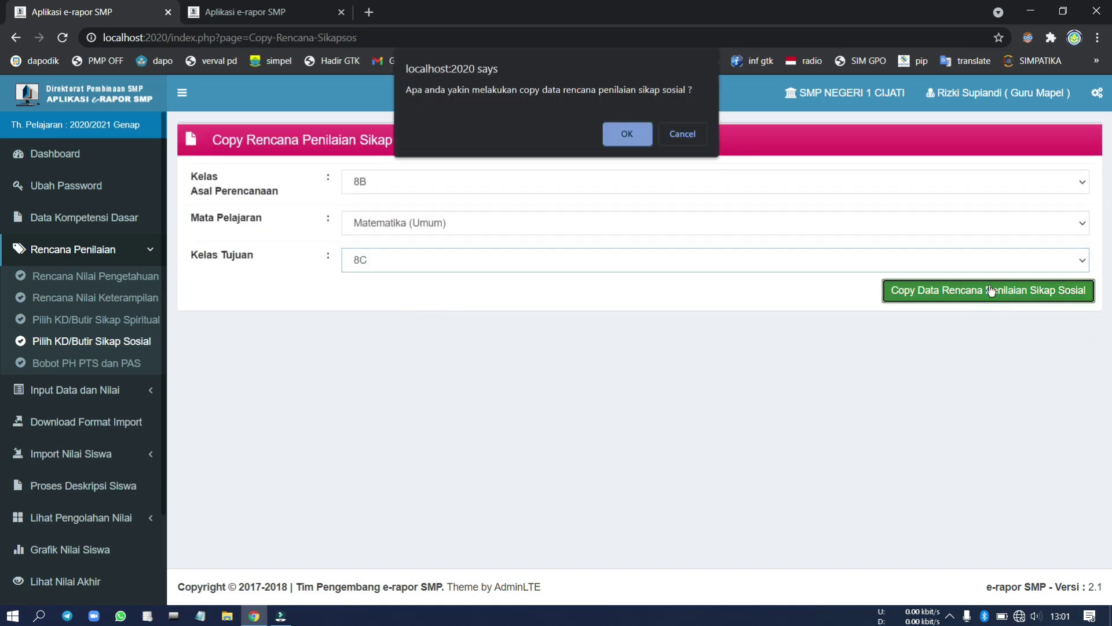
key(Return)
key(Return)
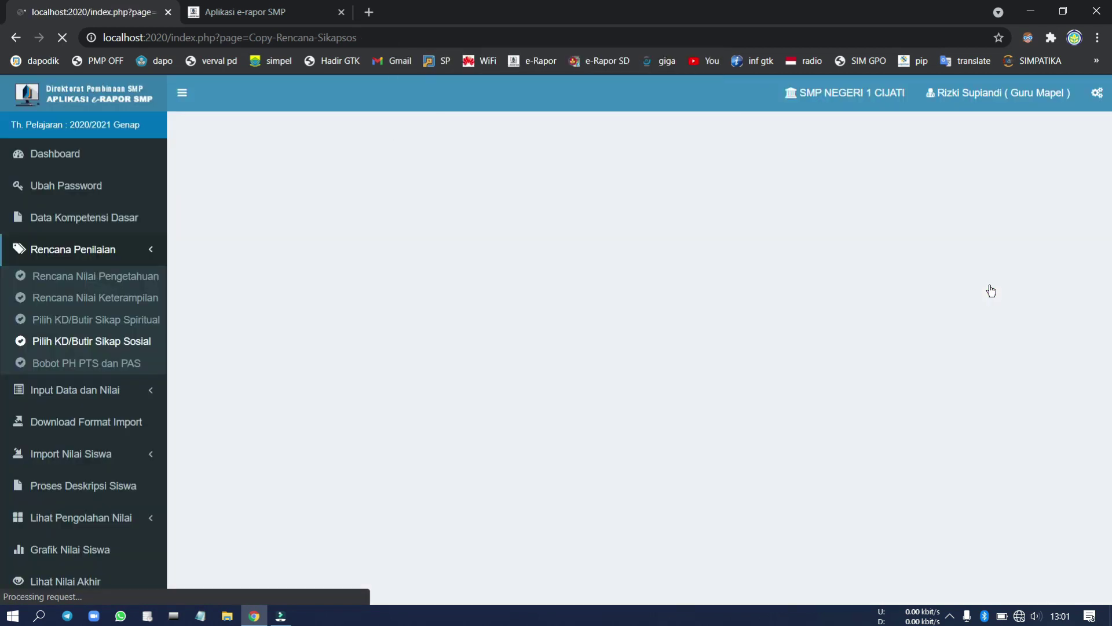
Step: Copy the Matematika (Umum) social attitude plan from class 8C to class 8D and confirm the prompts
click(365, 183)
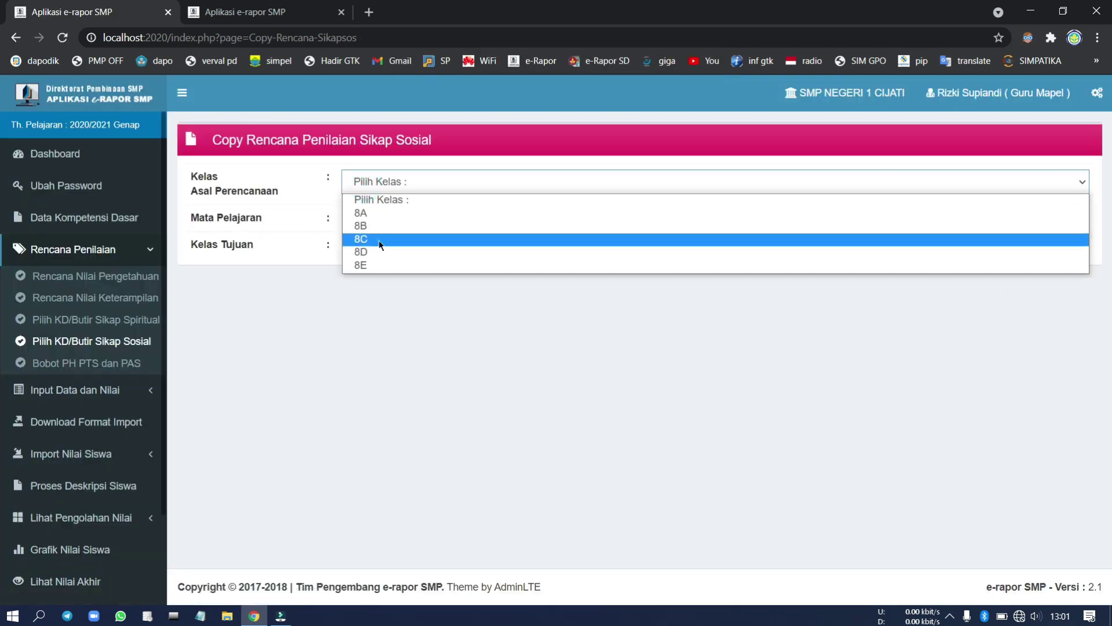
click(360, 239)
click(405, 223)
click(408, 253)
click(384, 261)
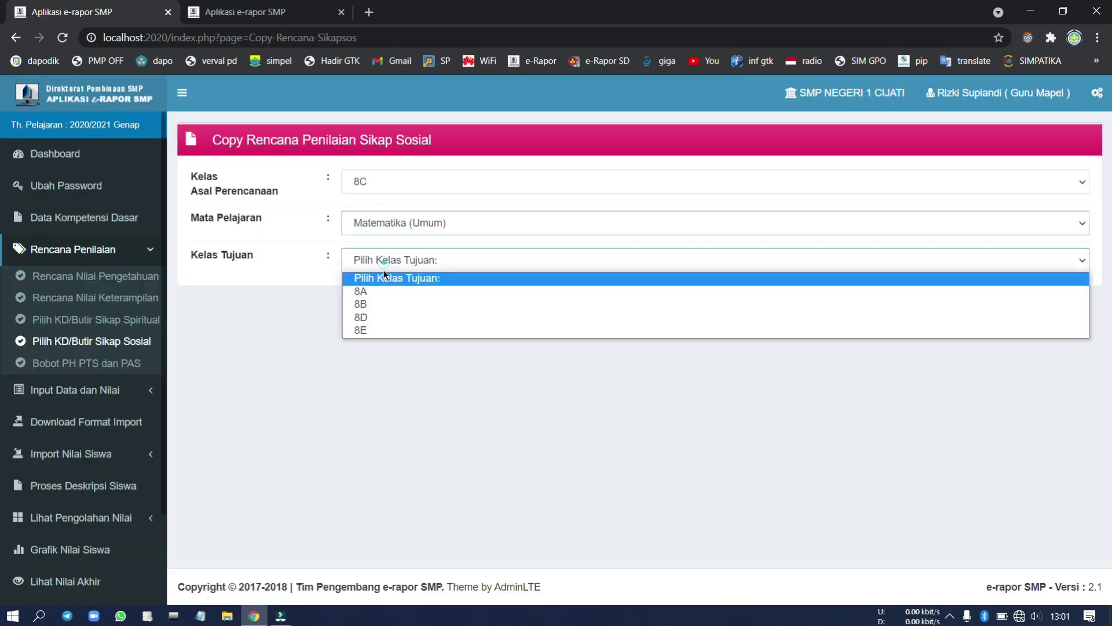
click(384, 318)
click(946, 299)
key(Return)
key(Return)
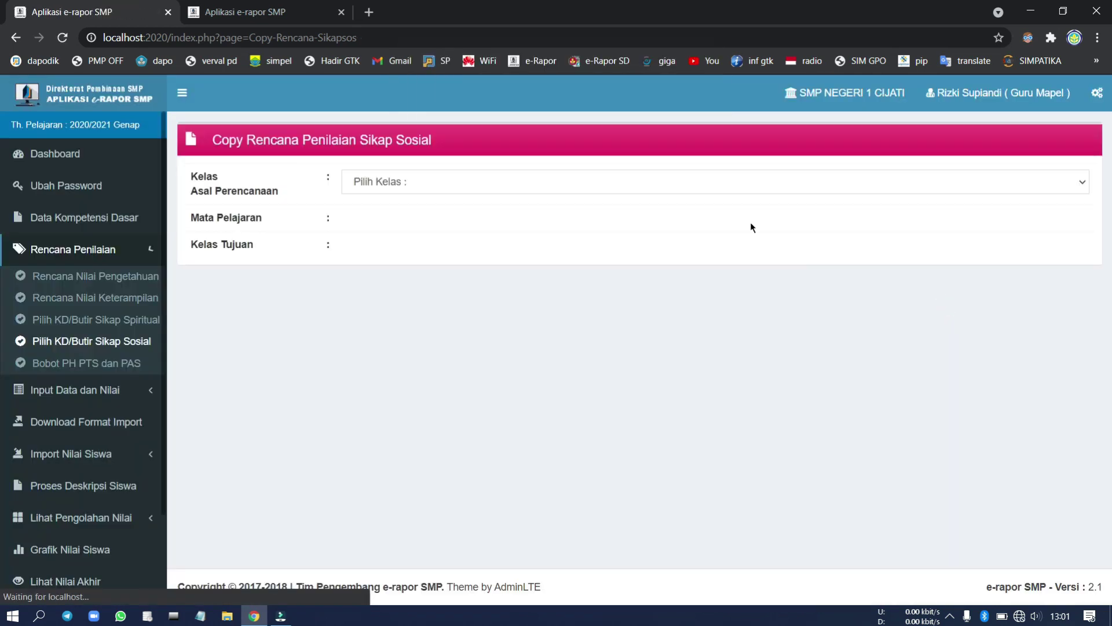
Step: Copy the Matematika (Umum) social attitude plan from class 8D to class 8E and confirm the prompts
click(465, 181)
click(428, 247)
click(418, 223)
click(417, 251)
click(418, 259)
click(415, 330)
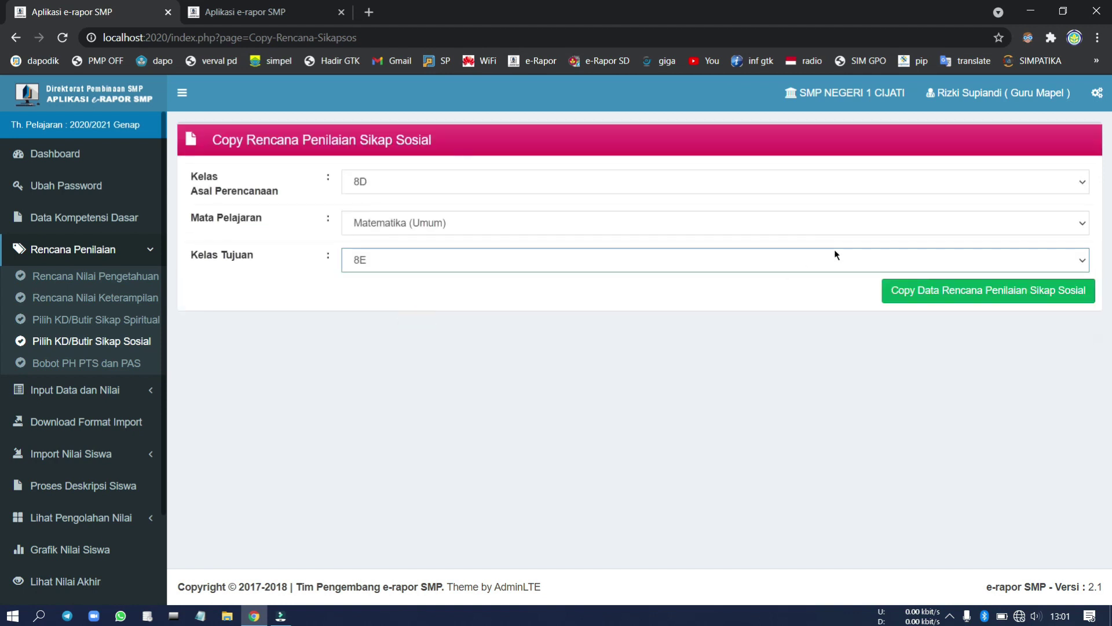
click(929, 295)
key(Return)
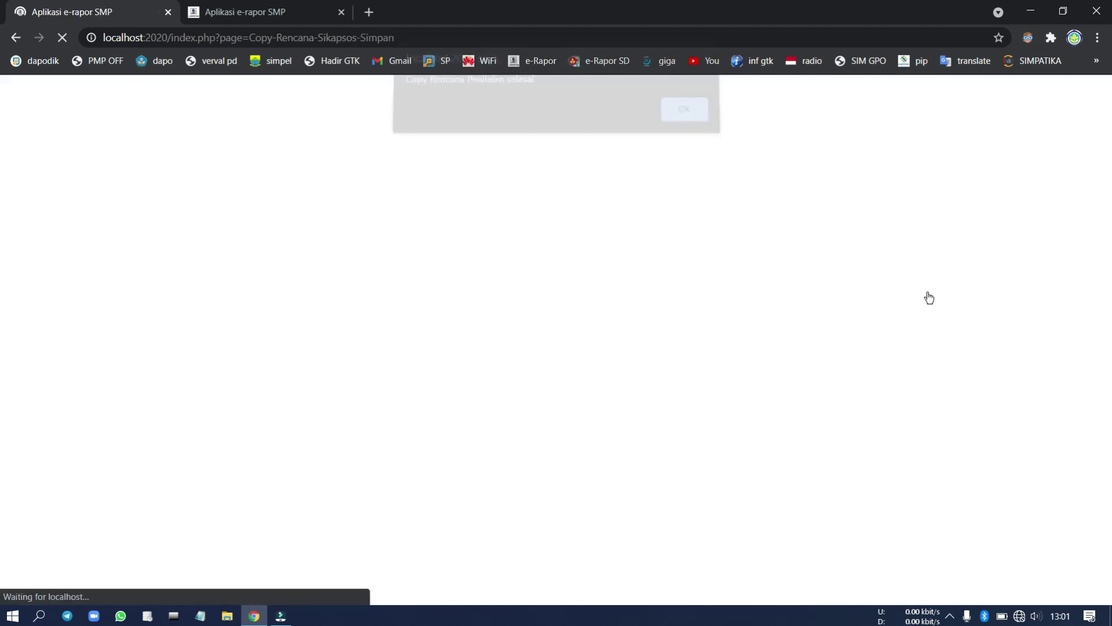
key(Return)
Step: Start a social attitude assessment plan for class 8B, Seni dan Budaya
click(130, 342)
click(389, 190)
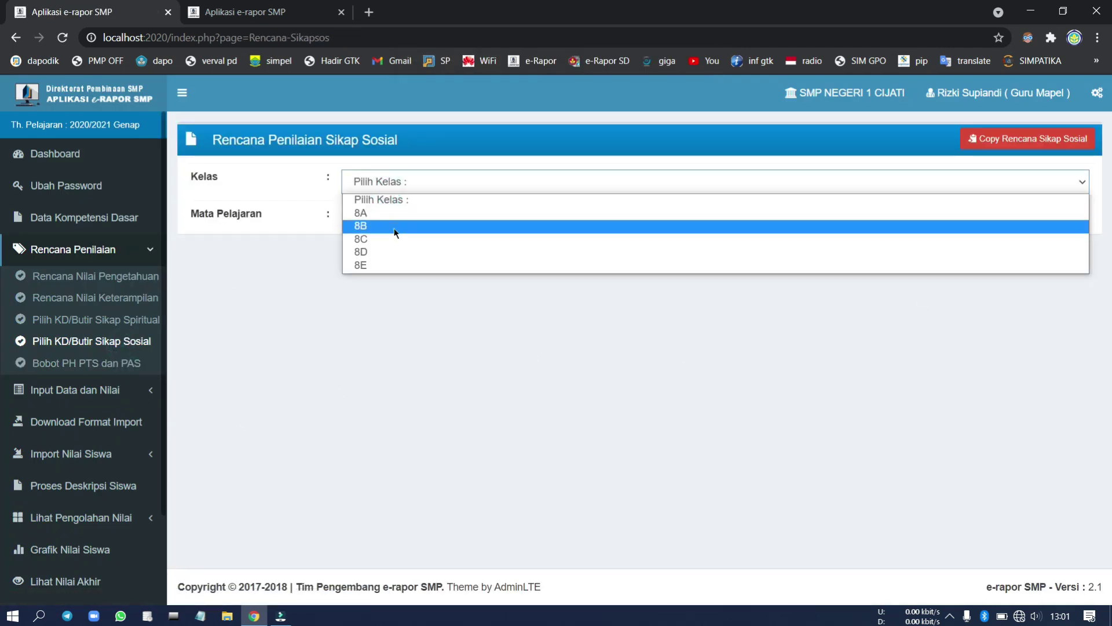
click(391, 229)
click(390, 229)
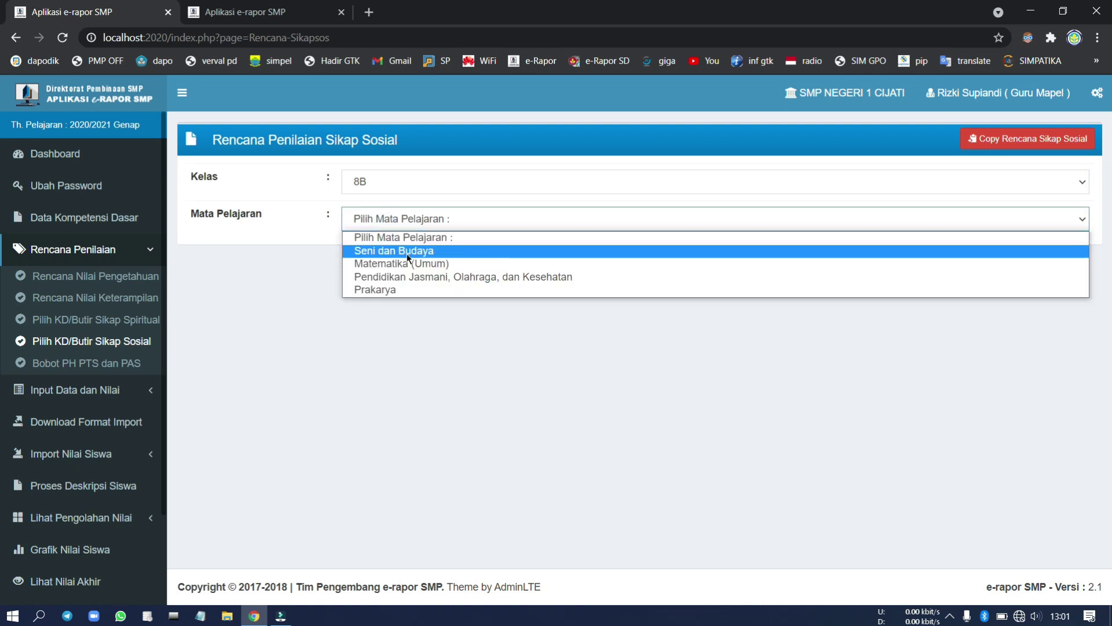
click(407, 250)
Step: Include all six social attitude items, 2.1U through 2.6U, in Penilaian 1 for Seni dan Budaya and save the plan
click(916, 327)
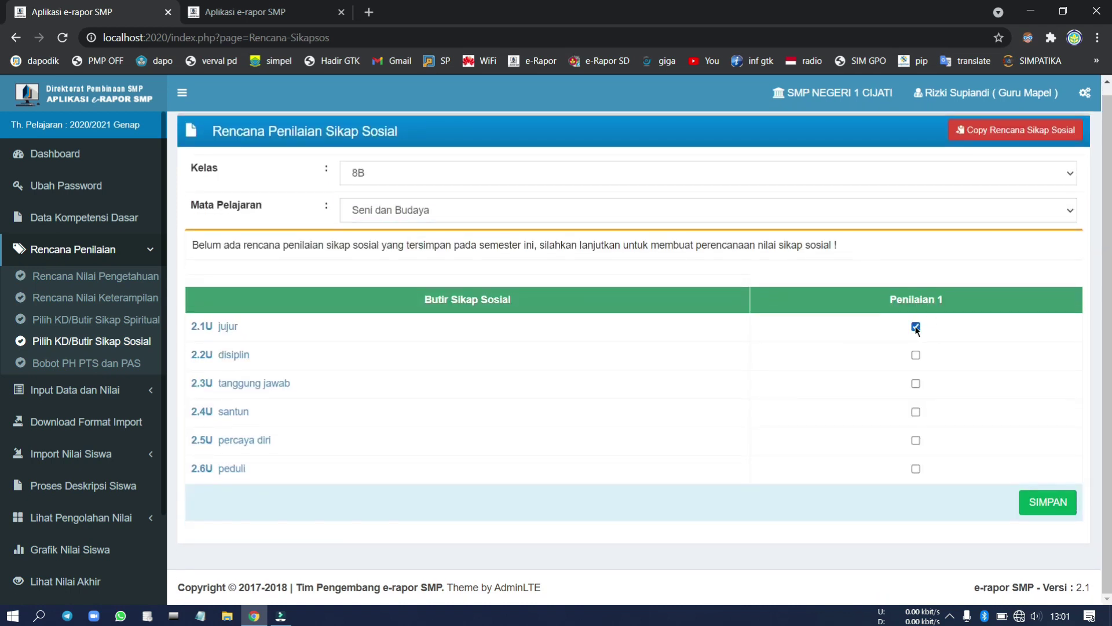
click(226, 354)
click(231, 383)
click(209, 411)
click(244, 439)
click(232, 468)
key(Return)
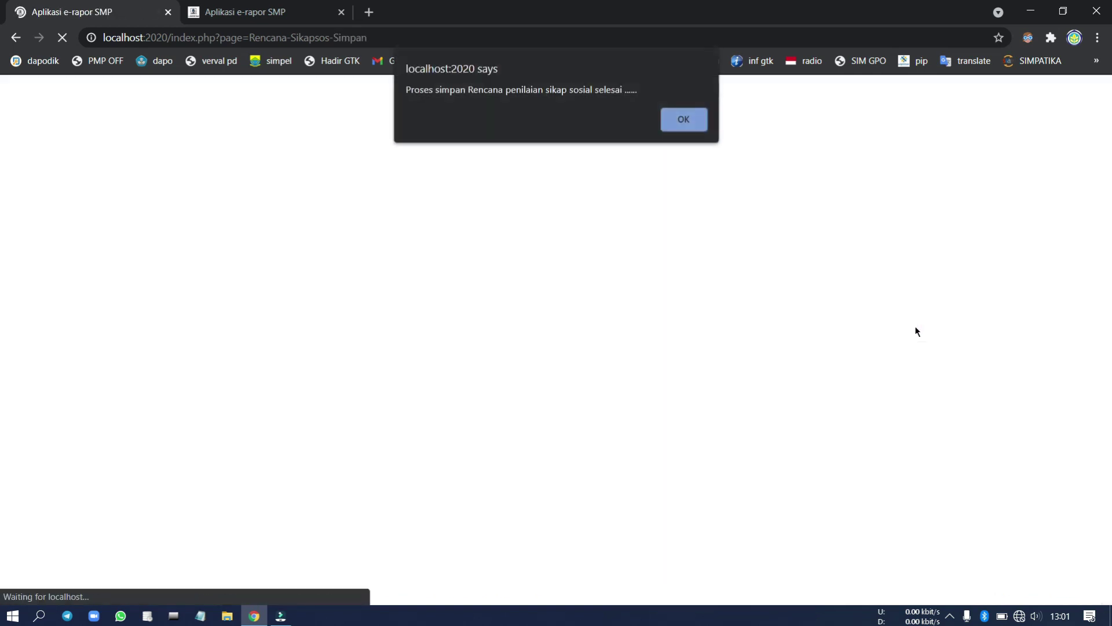
key(Return)
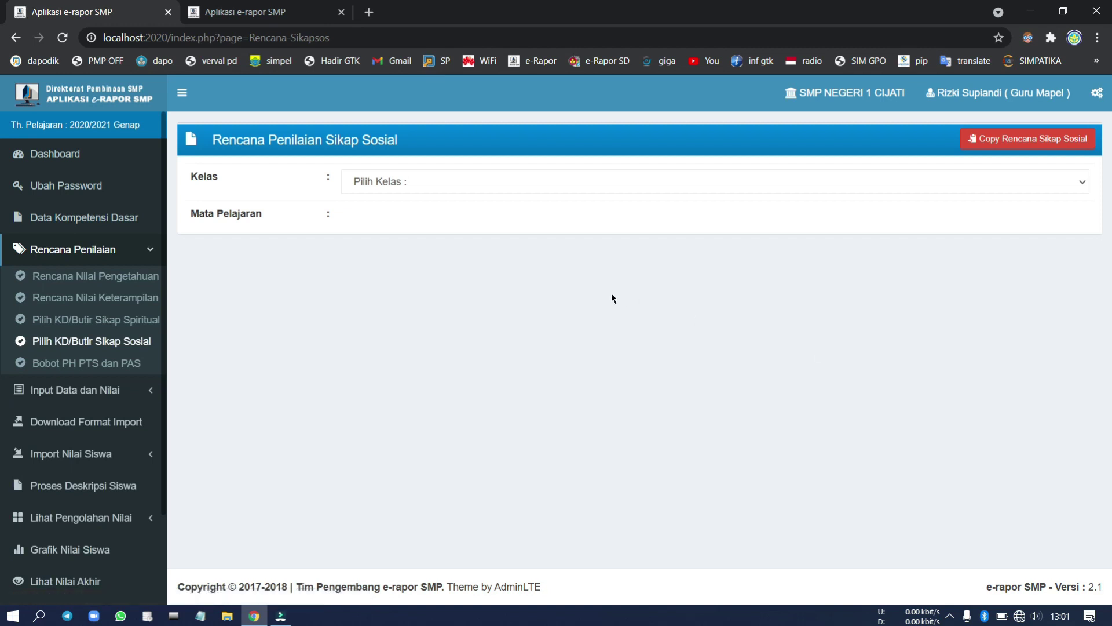
Step: Start a social attitude assessment plan for class 8B, Pendidikan Jasmani, Olahraga, dan Kesehatan
click(375, 171)
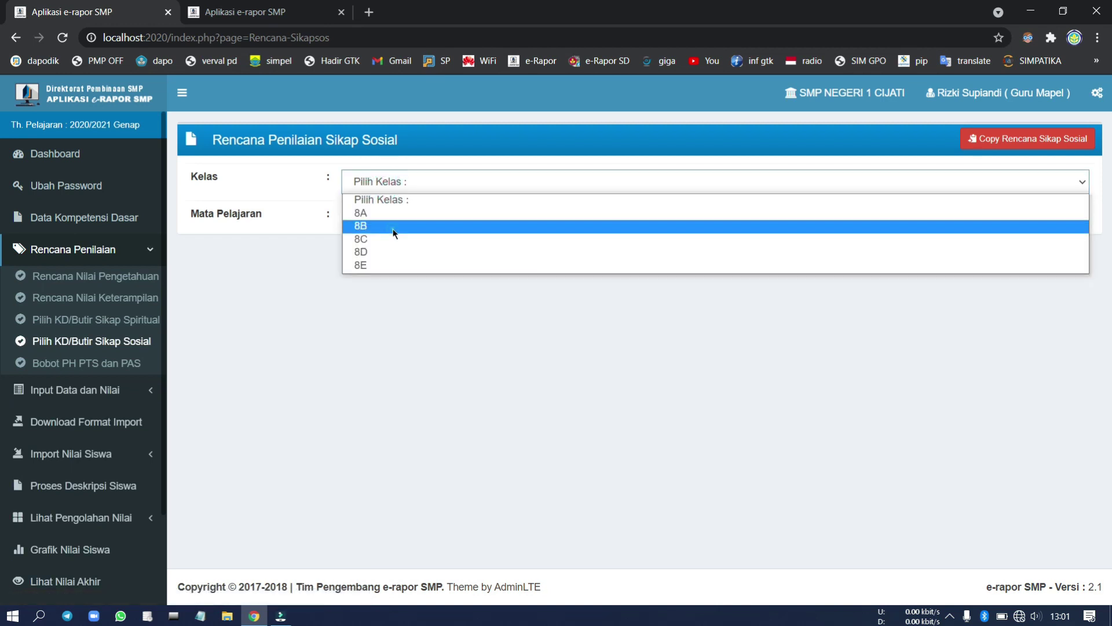
click(390, 221)
click(388, 220)
click(403, 276)
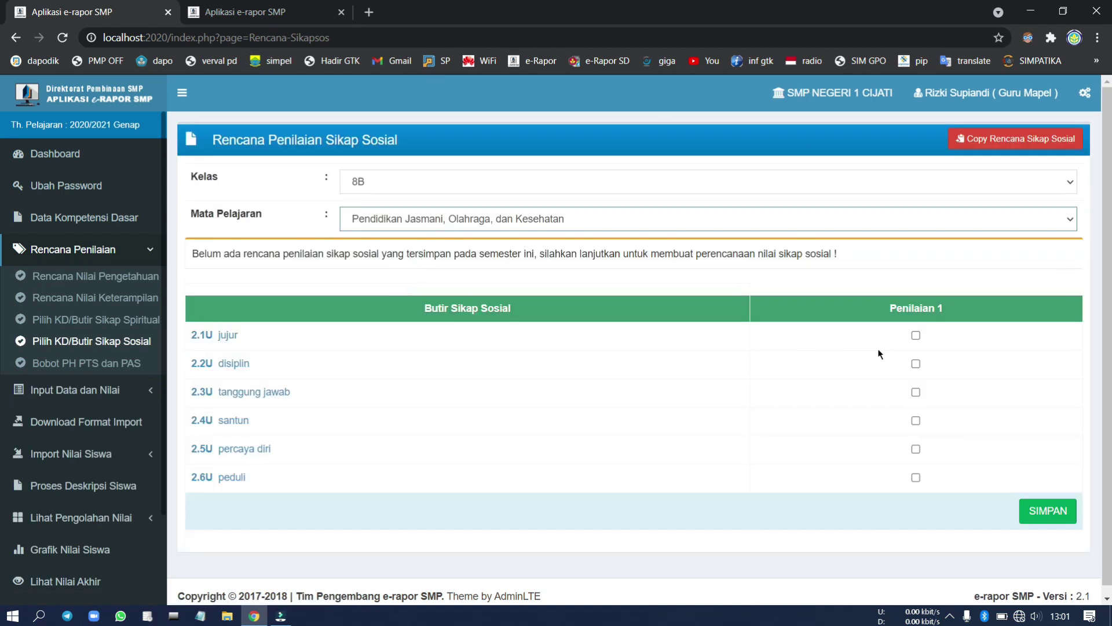
Step: Include all six social attitude items, 2.1U through 2.6U, in Penilaian 1 for Pendidikan Jasmani, Olahraga, dan Kesehatan
click(915, 336)
key(Tab)
key(space)
key(Tab)
key(Tab)
key(space)
key(Tab)
key(space)
key(Tab)
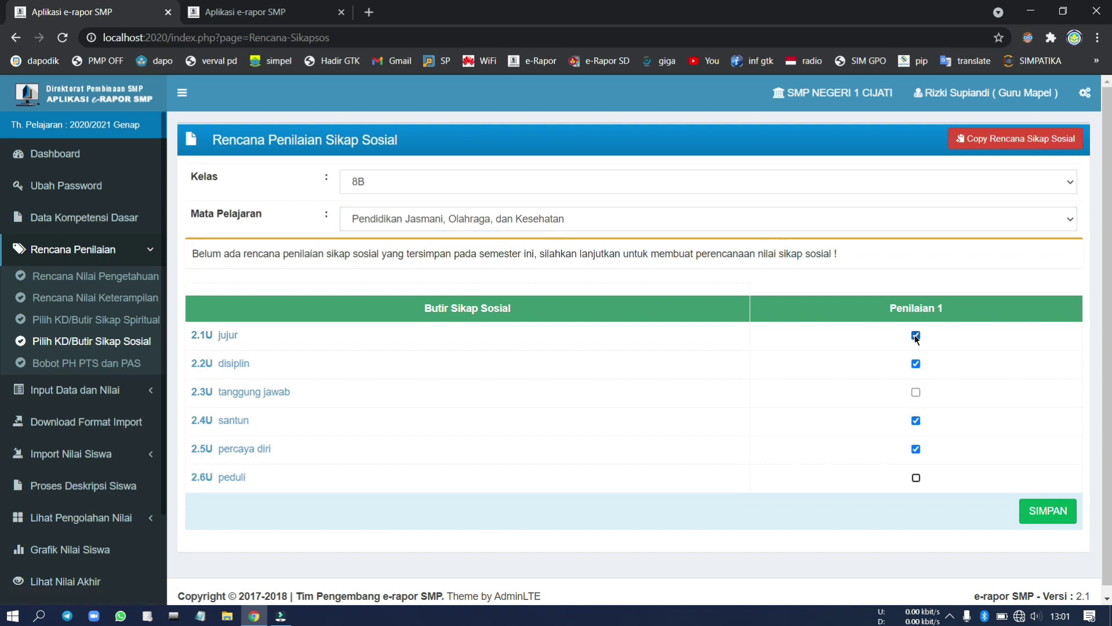
click(915, 392)
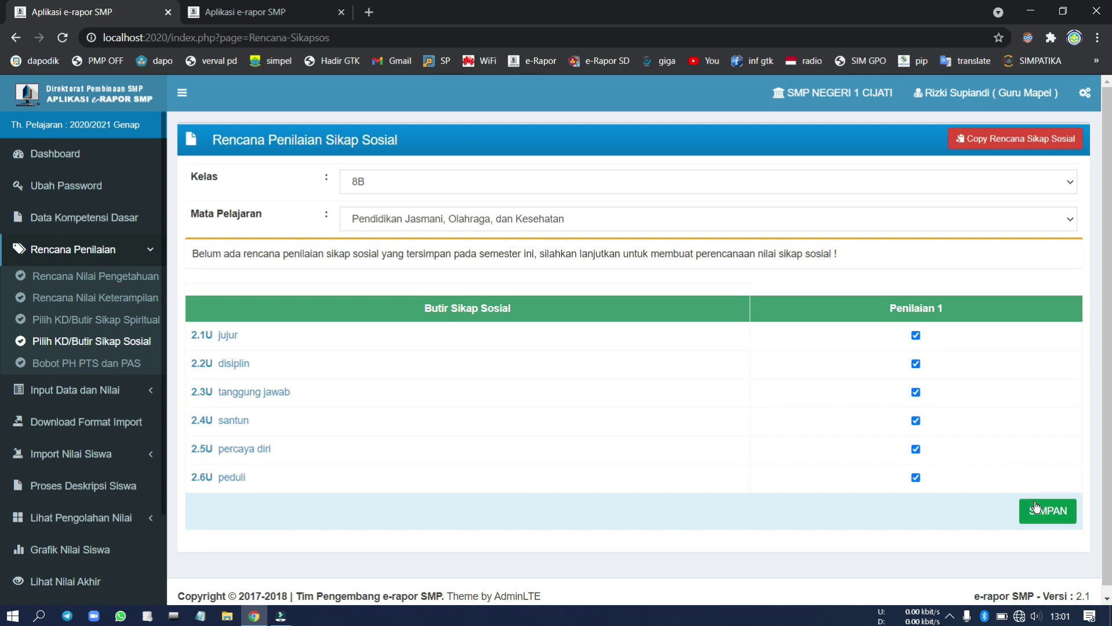
Step: Save the social attitude plan for class 8B Pendidikan Jasmani, Olahraga, dan Kesehatan and confirm the prompts
click(1040, 514)
key(Return)
key(Return)
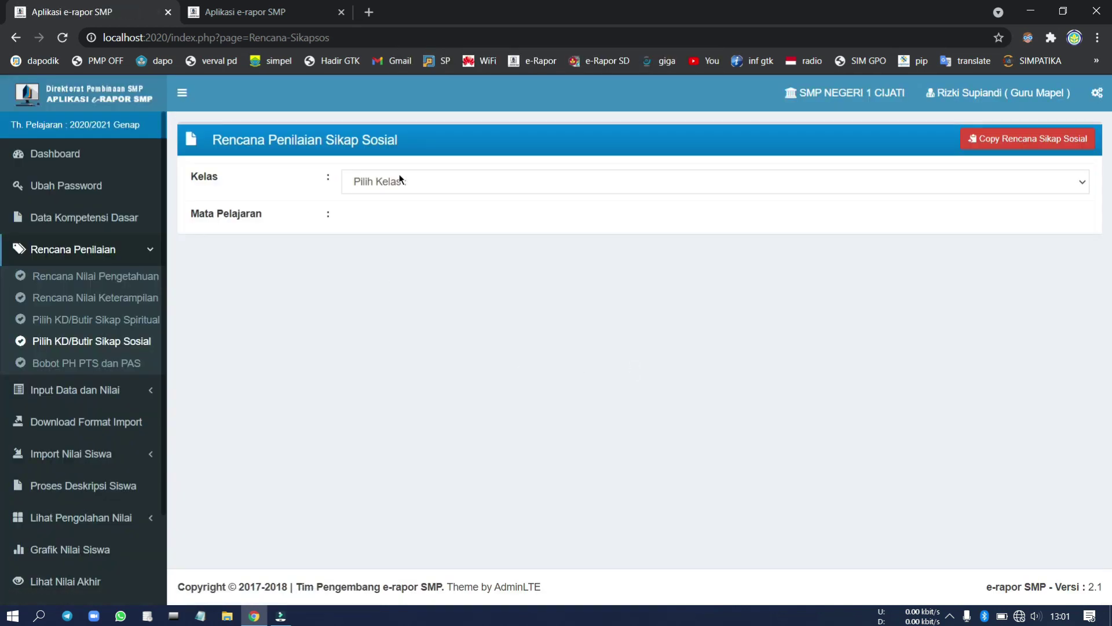
Step: Start a social attitude assessment plan for class 8B, Prakarya
click(399, 180)
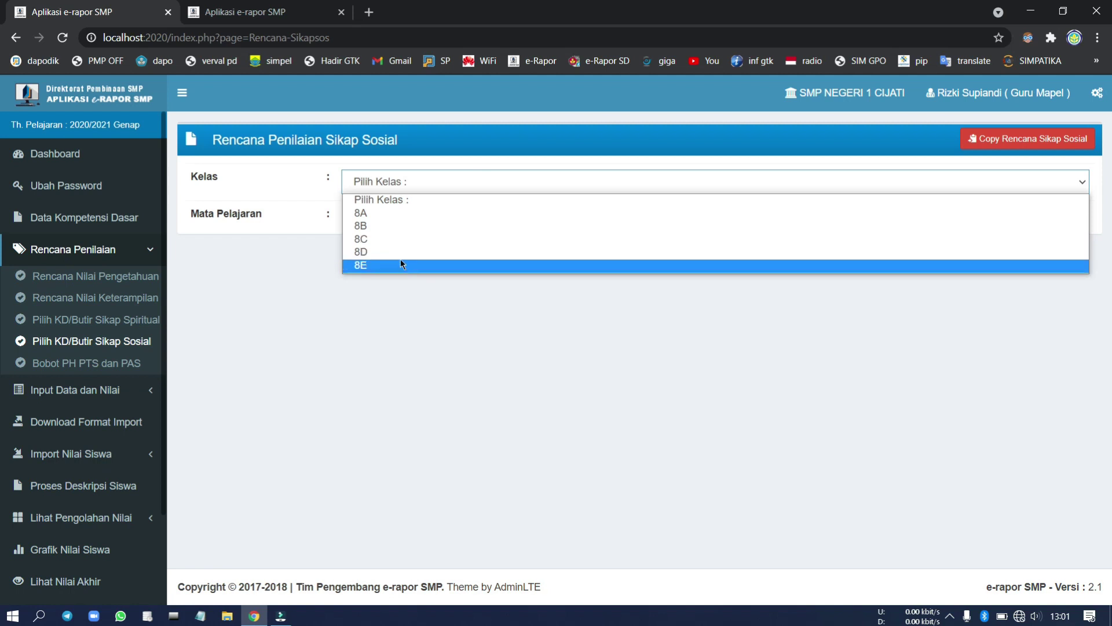
click(389, 225)
click(397, 215)
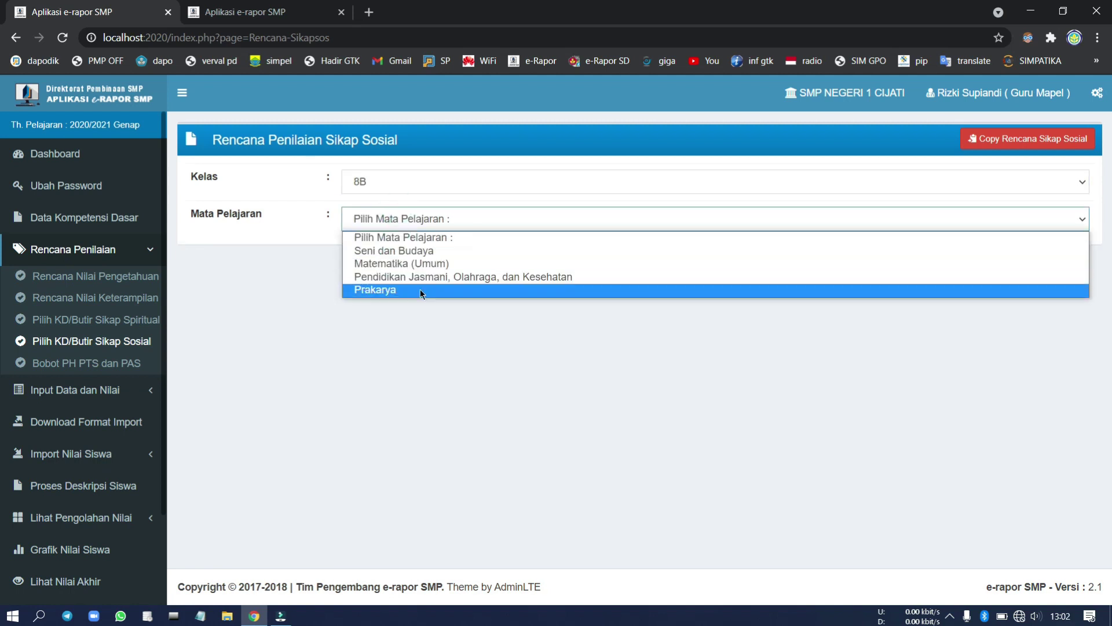
click(669, 285)
Step: Include all six social attitude items, 2.1U through 2.6U, in Penilaian 1 for Prakarya
click(916, 335)
key(Tab)
key(Tab)
key(space)
key(Tab)
key(Tab)
key(space)
key(Tab)
key(Tab)
key(Tab)
key(Tab)
key(space)
key(Tab)
key(Tab)
key(space)
click(916, 420)
Step: Save the social attitude plan for class 8B Prakarya and confirm the prompts
click(1037, 506)
key(Return)
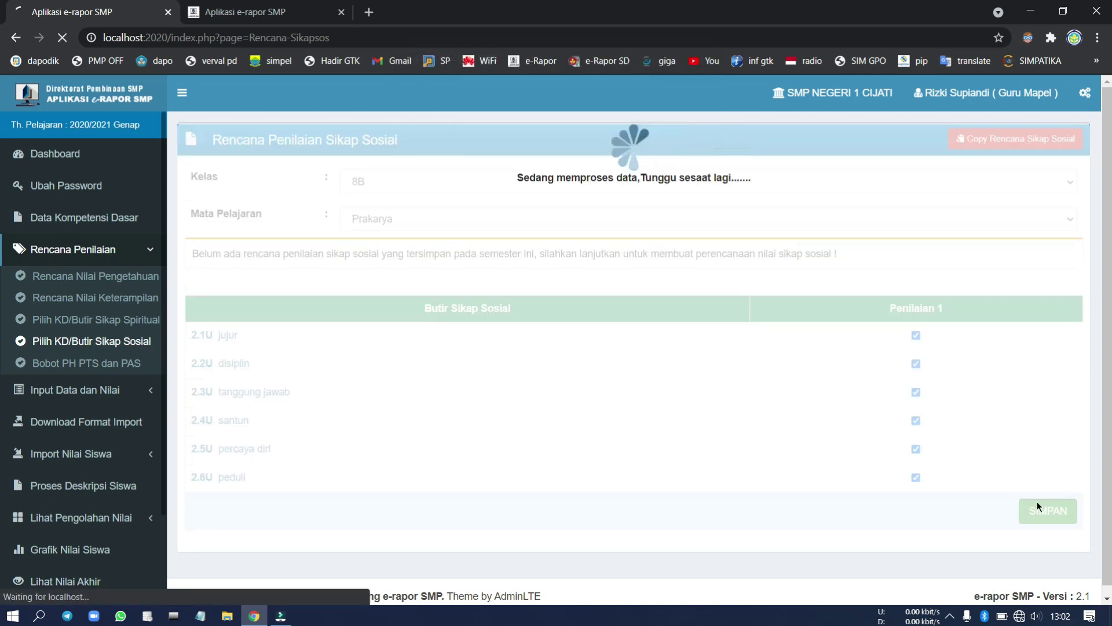
key(Return)
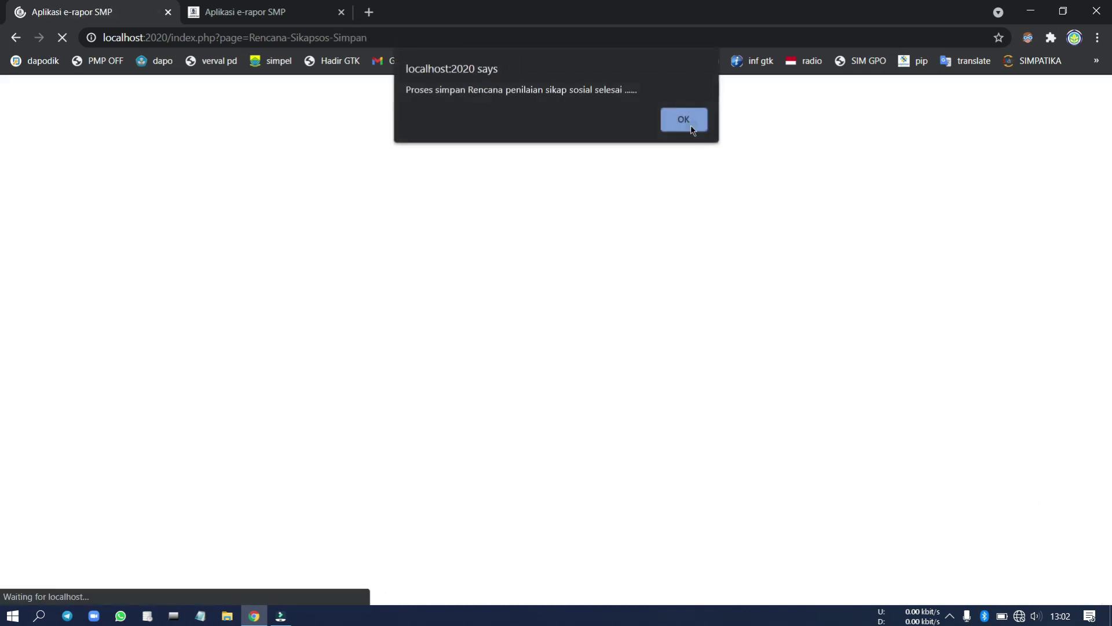
click(689, 124)
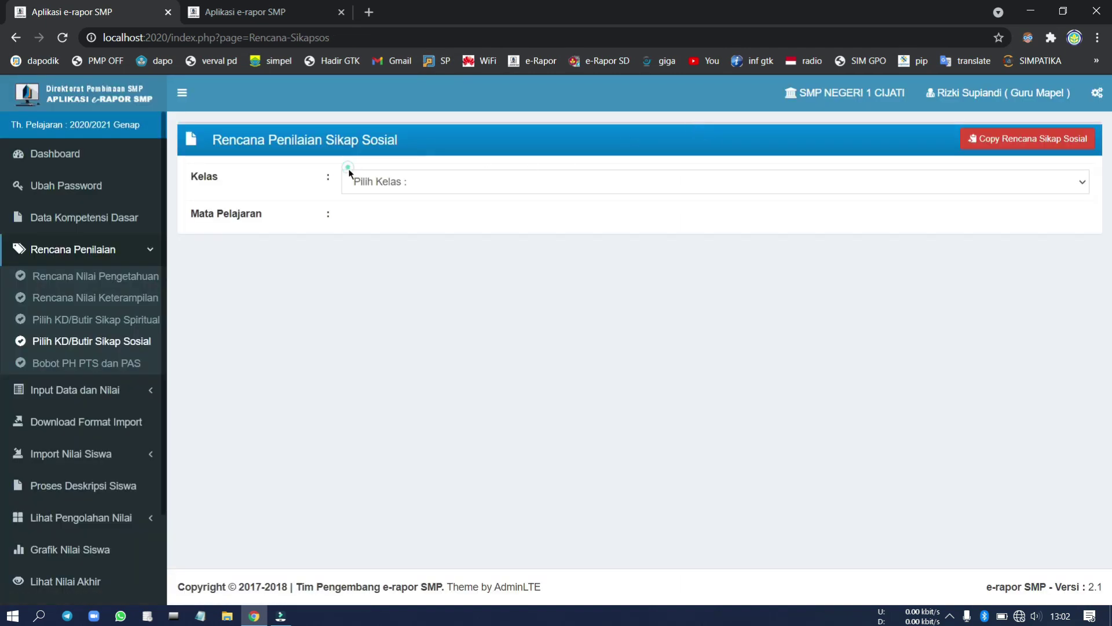
Step: Display the social attitude assessment plan for class 8B, subject Seni dan Budaya
click(349, 172)
click(377, 234)
click(373, 227)
click(382, 249)
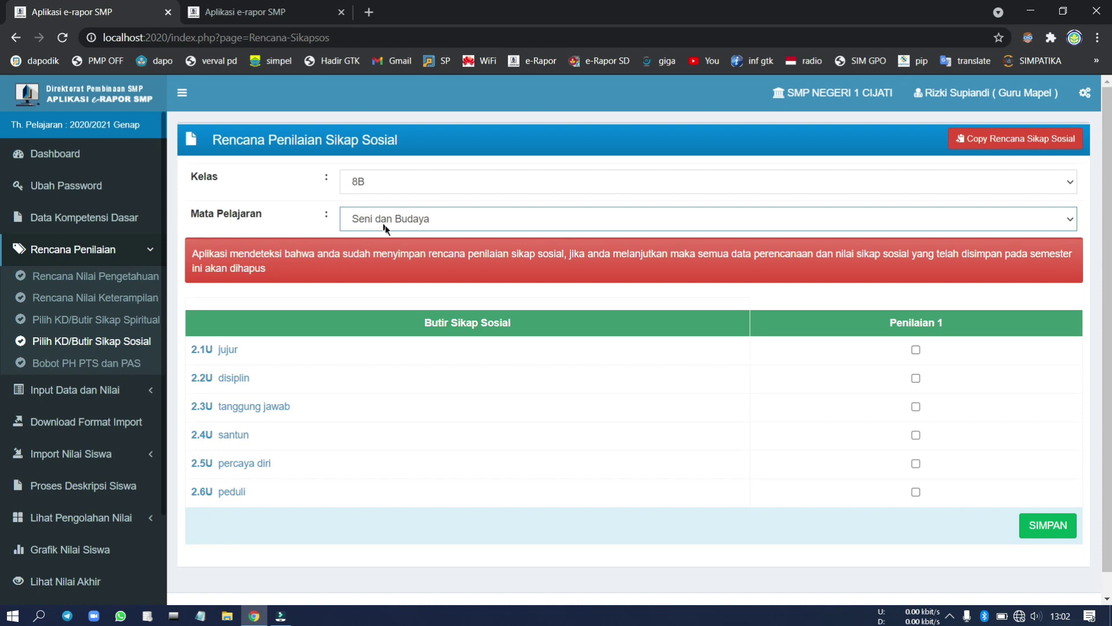
Step: Reload the dashboard open in the other browser tab and check the social attitude planning counts for every class
click(259, 7)
right_click(319, 218)
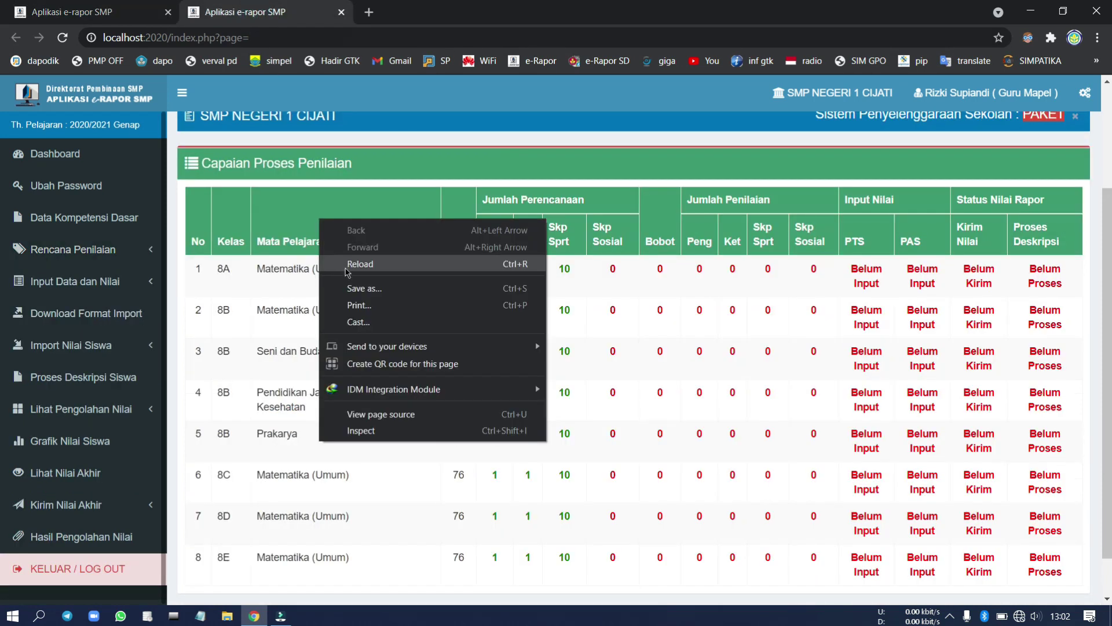
click(344, 267)
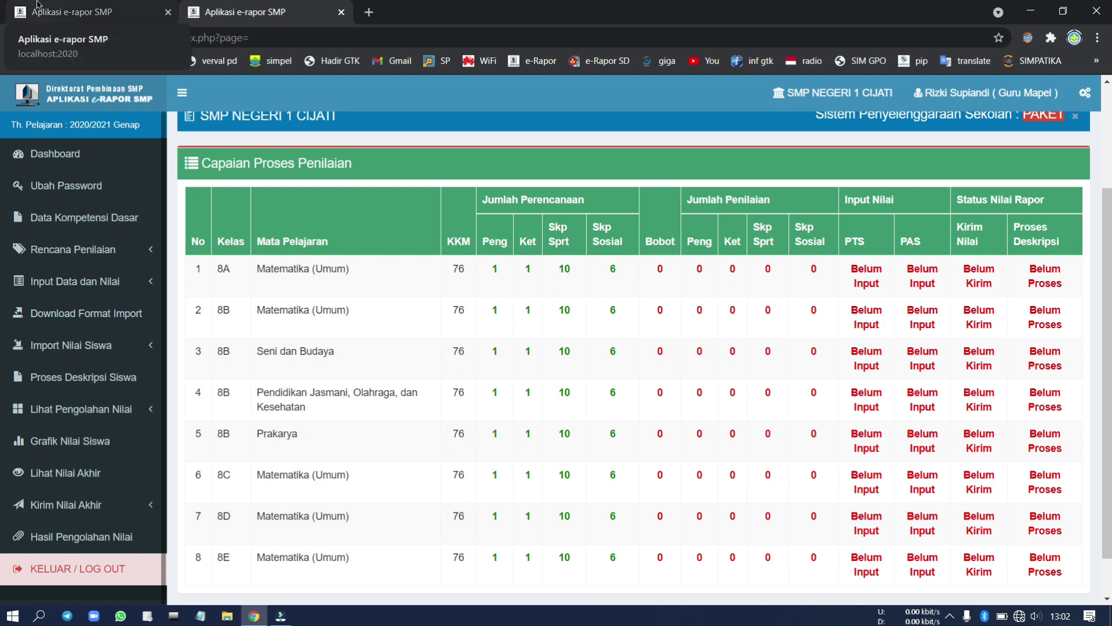
click(36, 5)
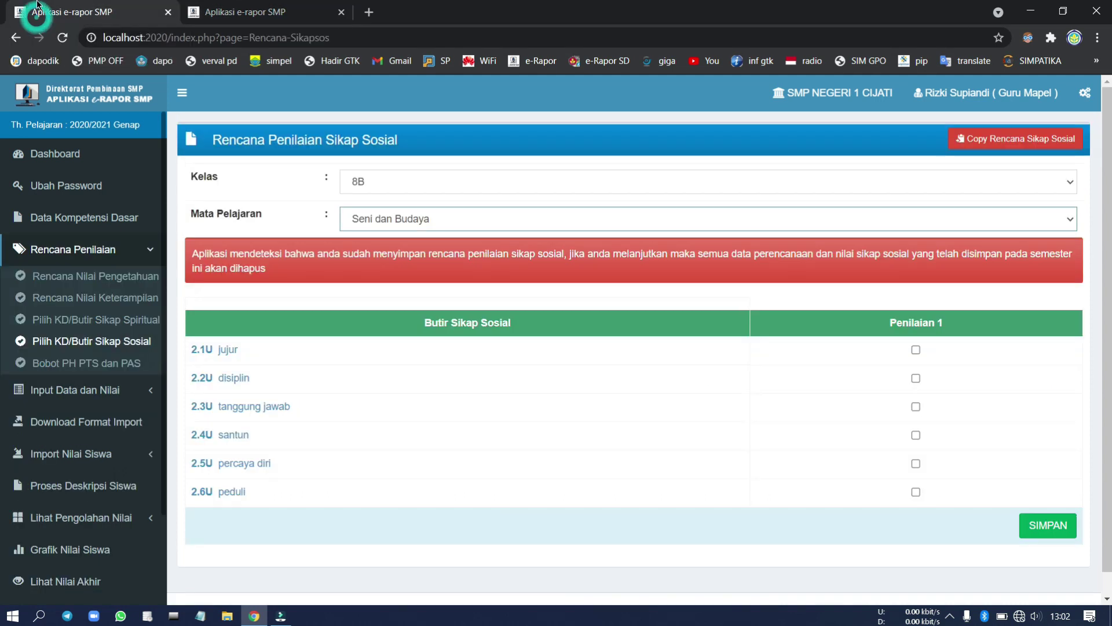
click(234, 8)
click(47, 12)
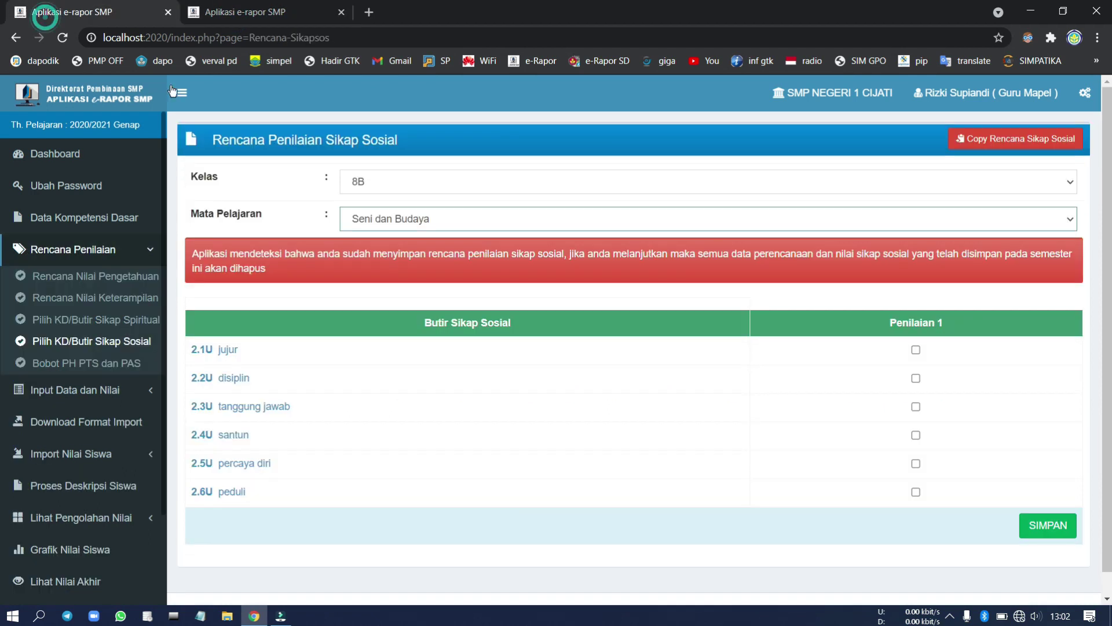
Step: In the PH, PTS and PAS weight plan, set the PH weight to 1 for class 8A Matematika (Umum) and save
click(126, 370)
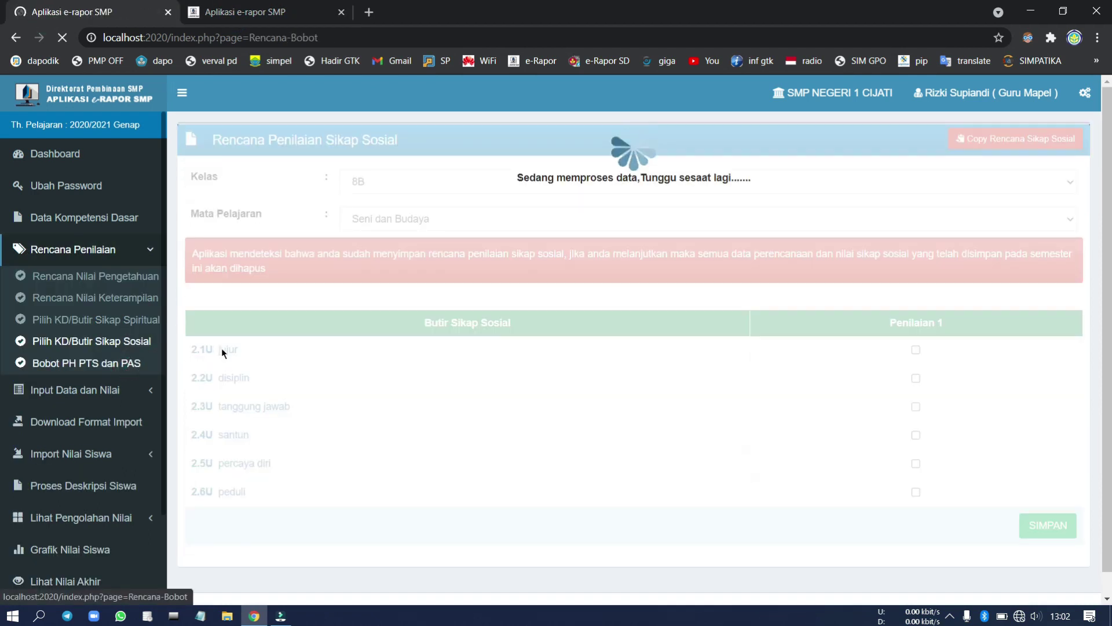
click(422, 183)
click(427, 206)
click(429, 217)
click(446, 251)
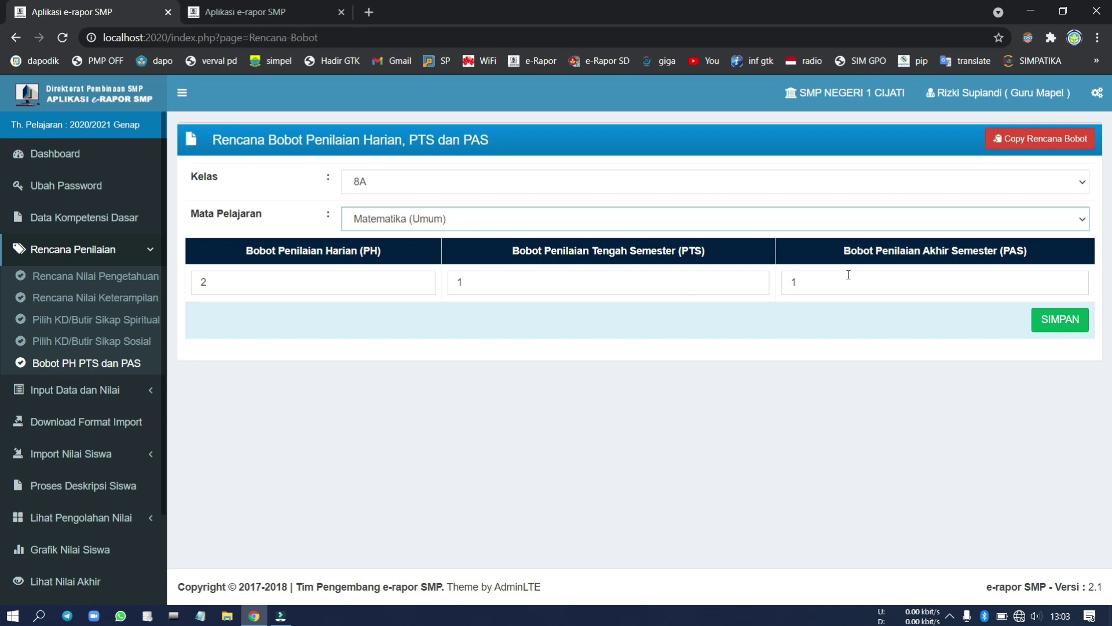
double_click(270, 270)
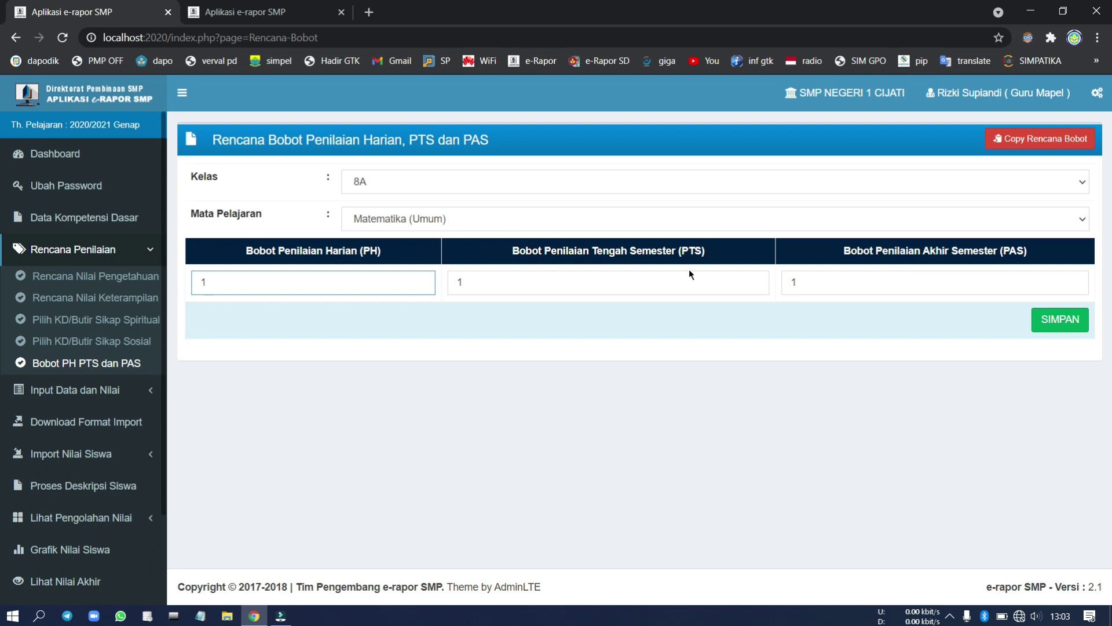
click(1057, 317)
key(Return)
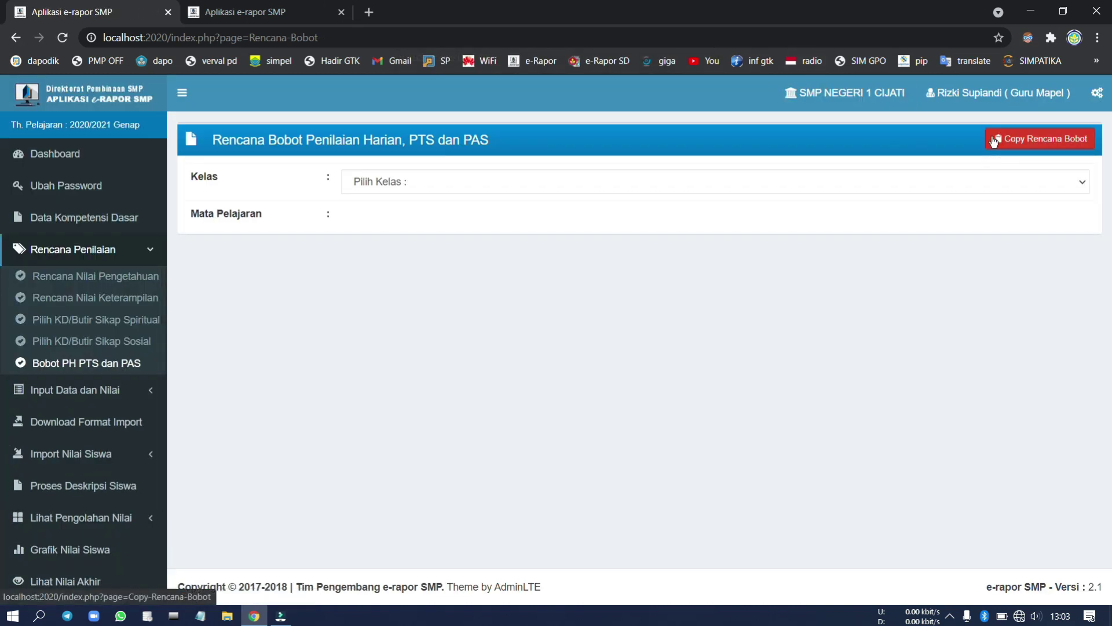
Step: Set the PH weight to 1 for class 8B Seni dan Budaya and save the weight plan
click(669, 180)
click(652, 223)
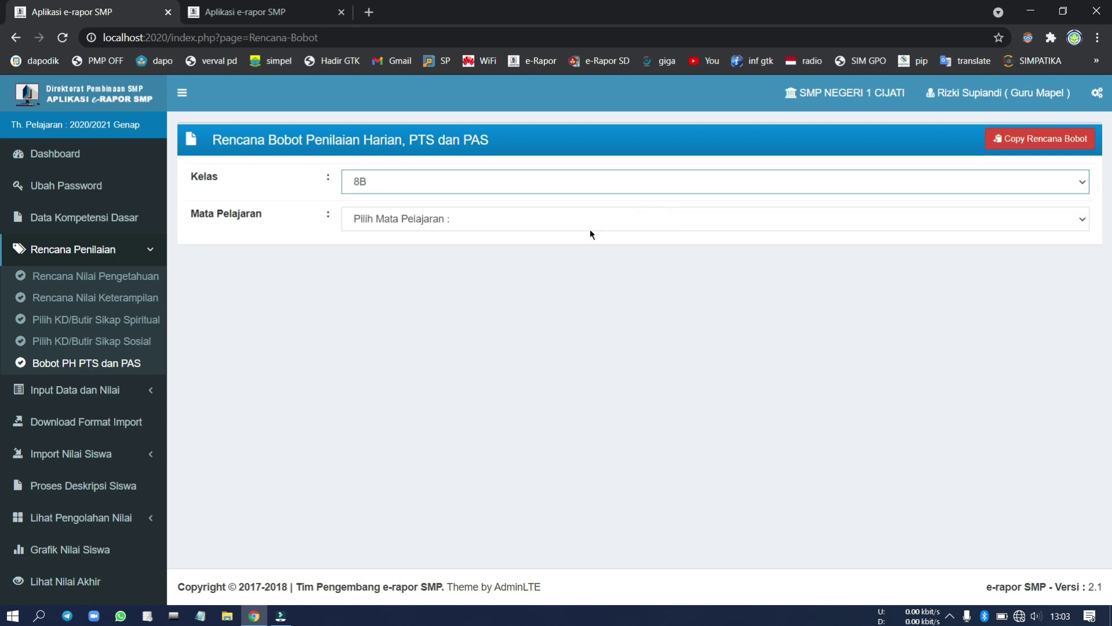
click(578, 221)
click(576, 245)
double_click(366, 273)
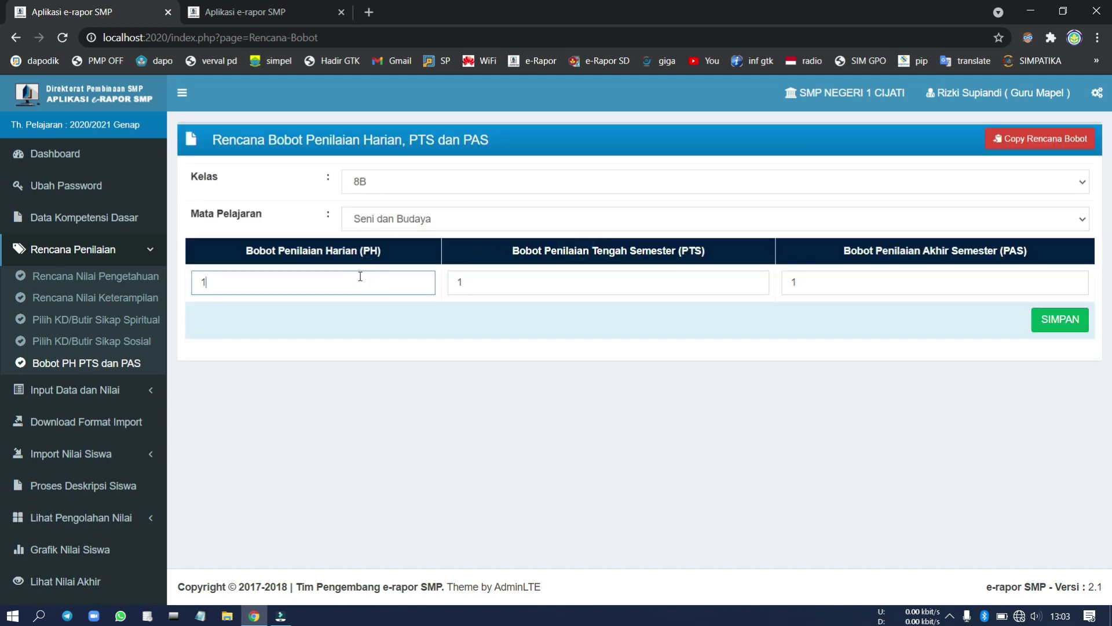
text(1)
key(Return)
key(Return)
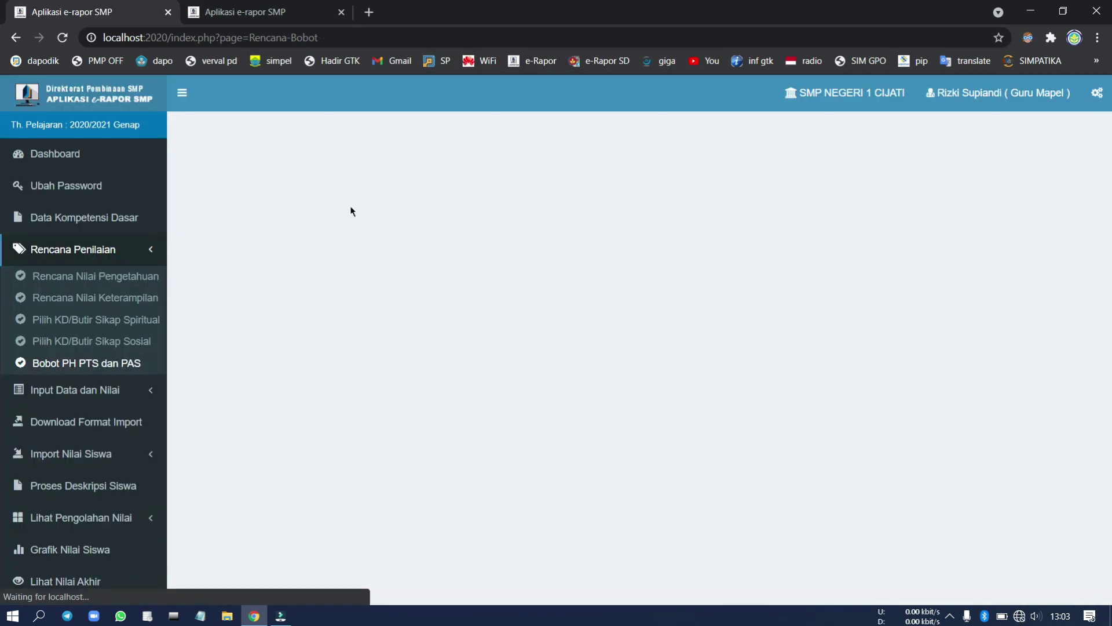
Step: Set the PH weight to 1 for class 8B Matematika (Umum) and save the weight plan
click(355, 184)
click(371, 229)
click(371, 220)
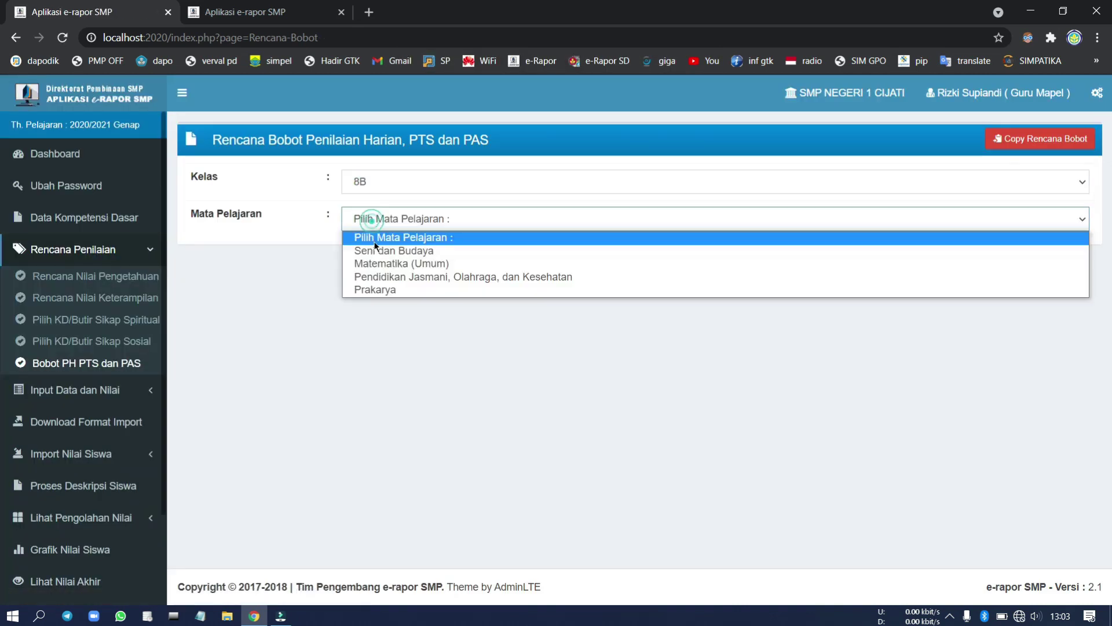
click(376, 263)
click(318, 291)
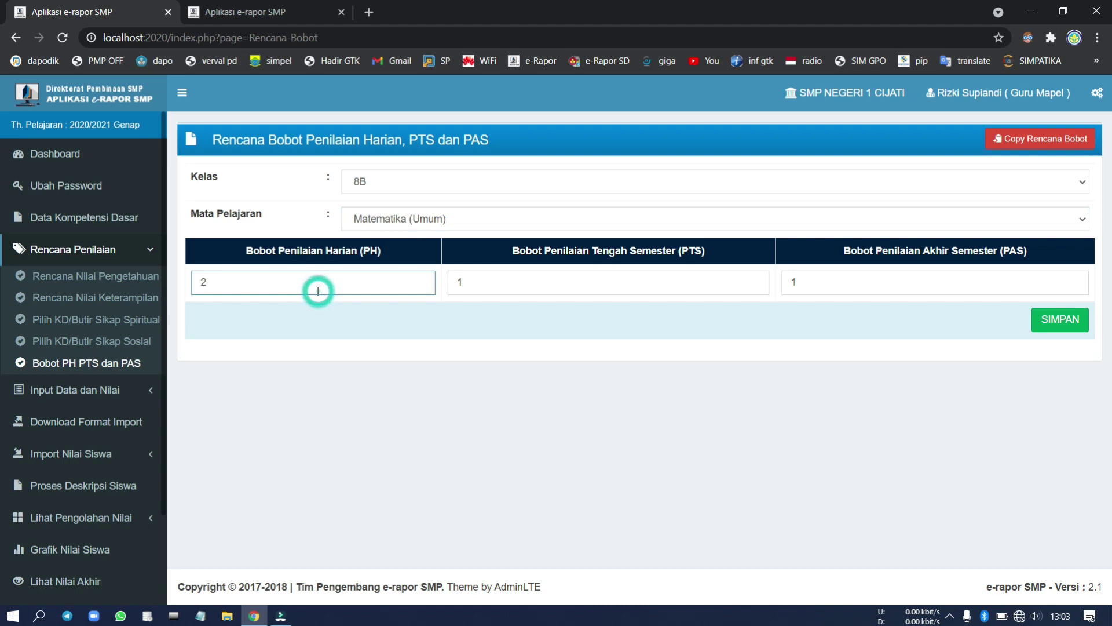
double_click(318, 290)
text(1)
key(Return)
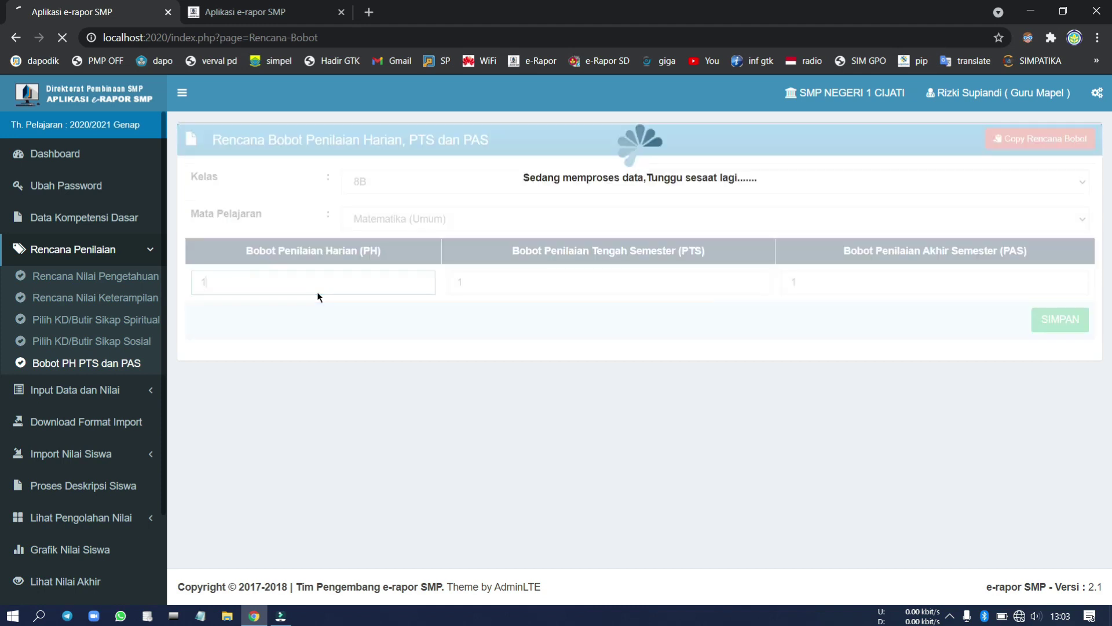
key(Return)
Step: Set the PH weight to 1 for class 8B Pendidikan Jasmani, Olahraga, dan Kesehatan and save the weight plan
click(379, 182)
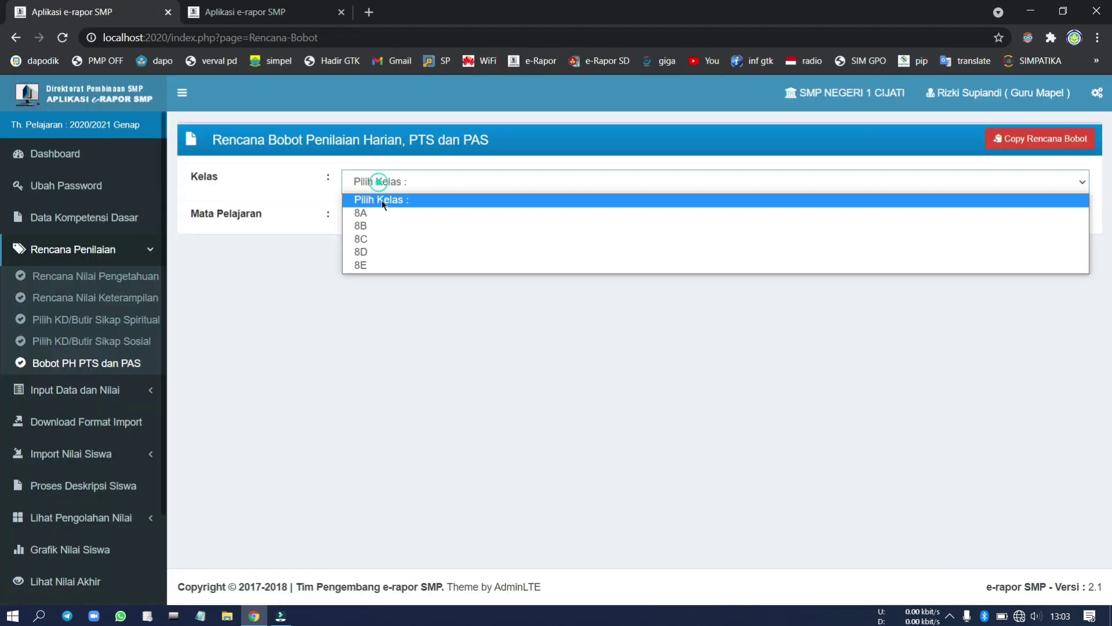
click(384, 225)
click(384, 223)
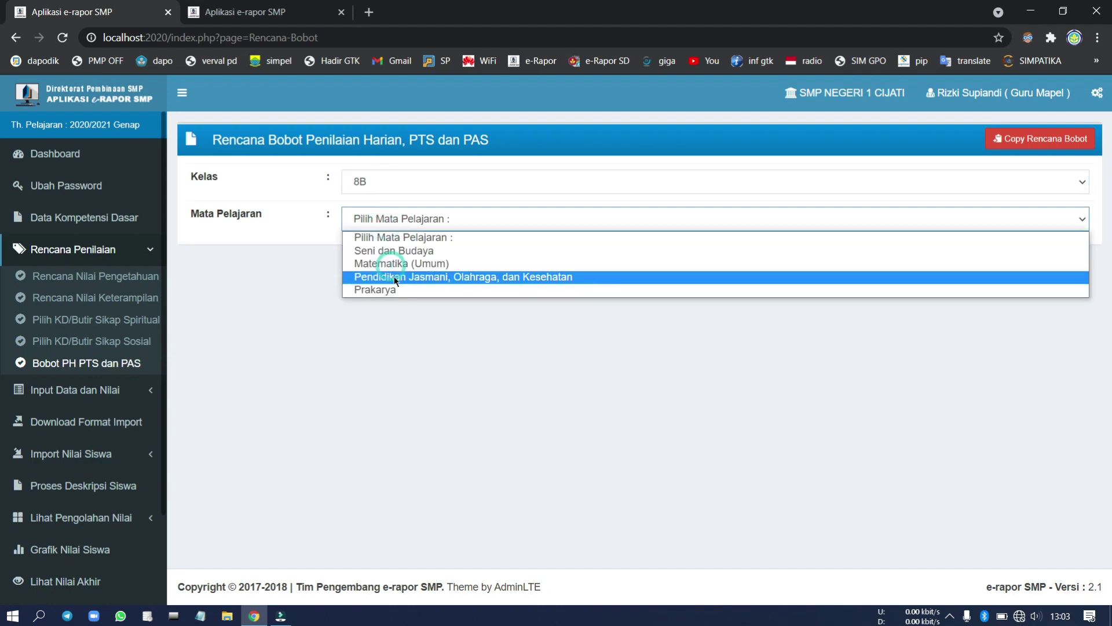
click(395, 281)
double_click(289, 281)
text(1)
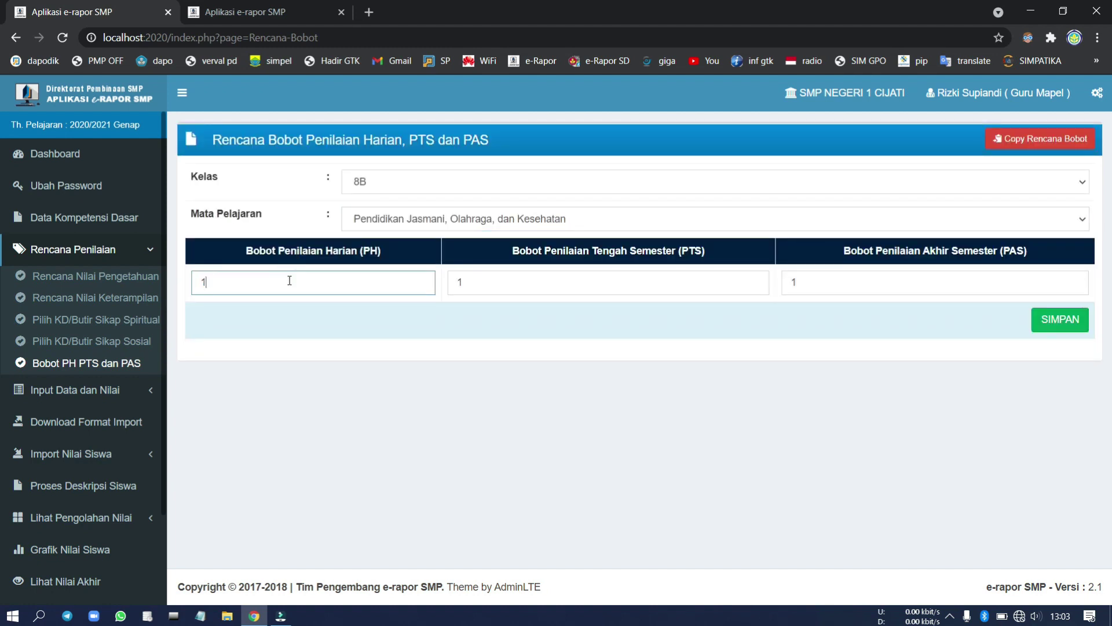
key(Return)
key(Return)
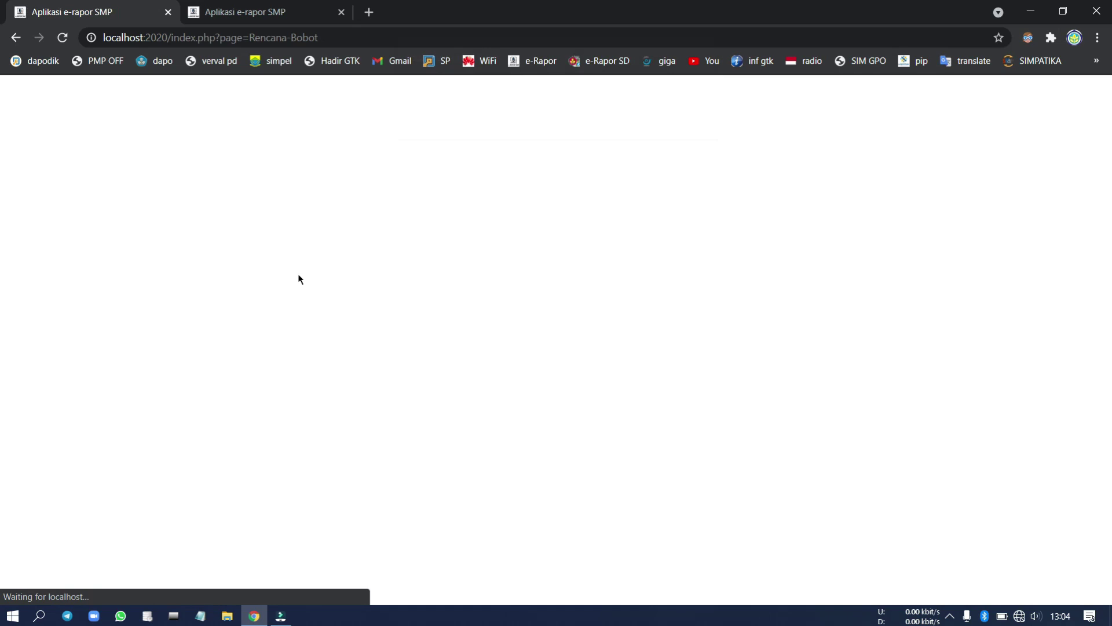
Step: Set the PH weight to 1 for class 8B Prakarya and save the weight plan
click(373, 184)
click(388, 228)
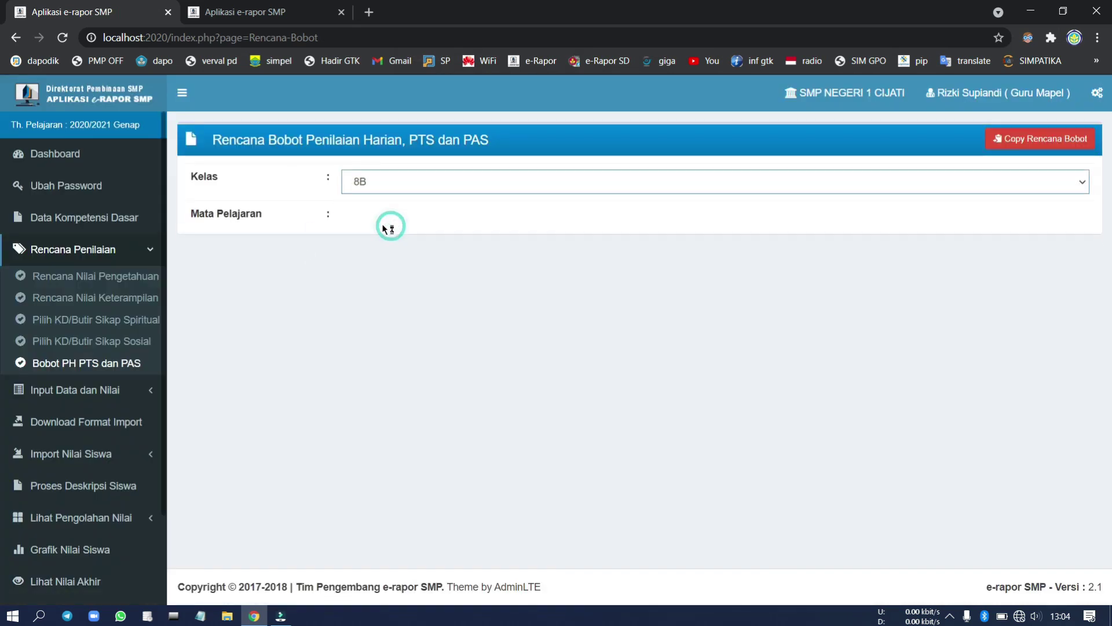
click(385, 218)
click(385, 214)
click(382, 218)
click(394, 286)
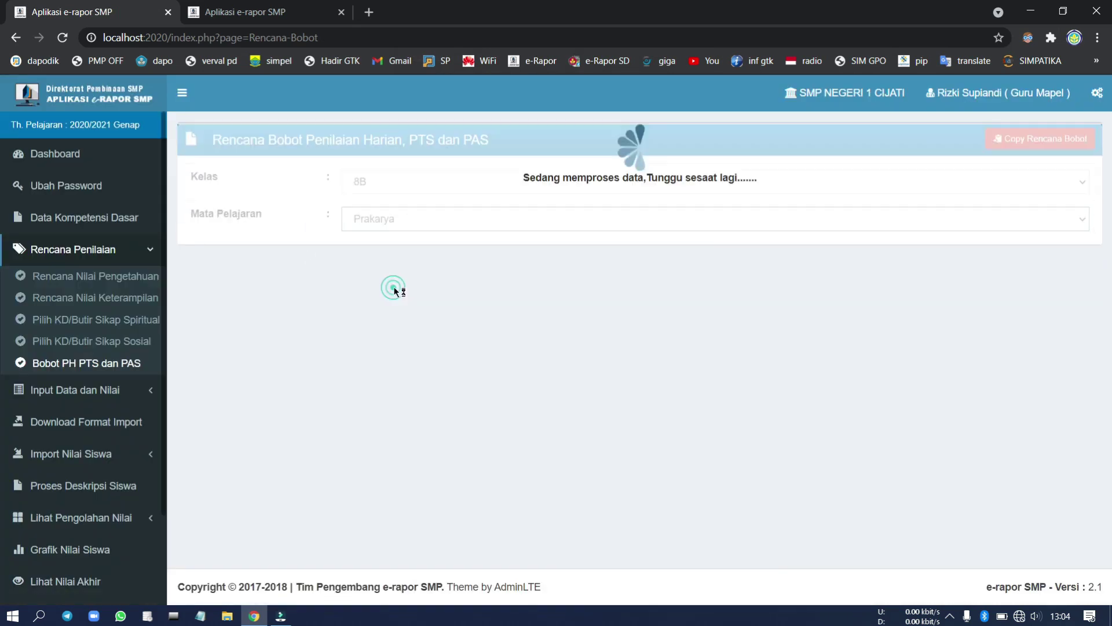
click(388, 225)
click(391, 272)
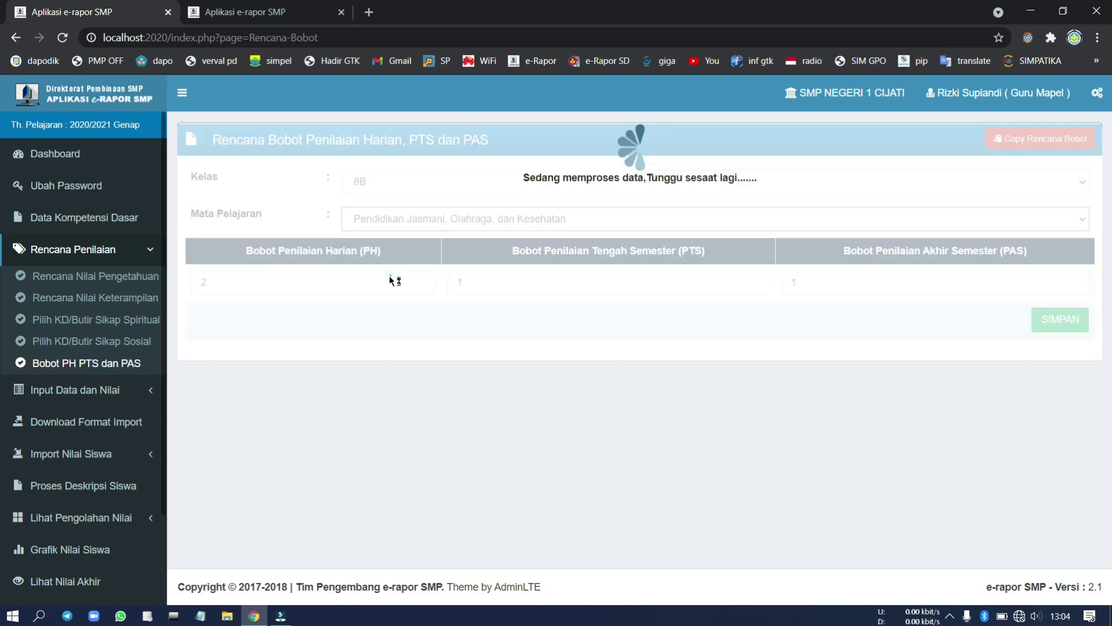
click(393, 221)
click(387, 288)
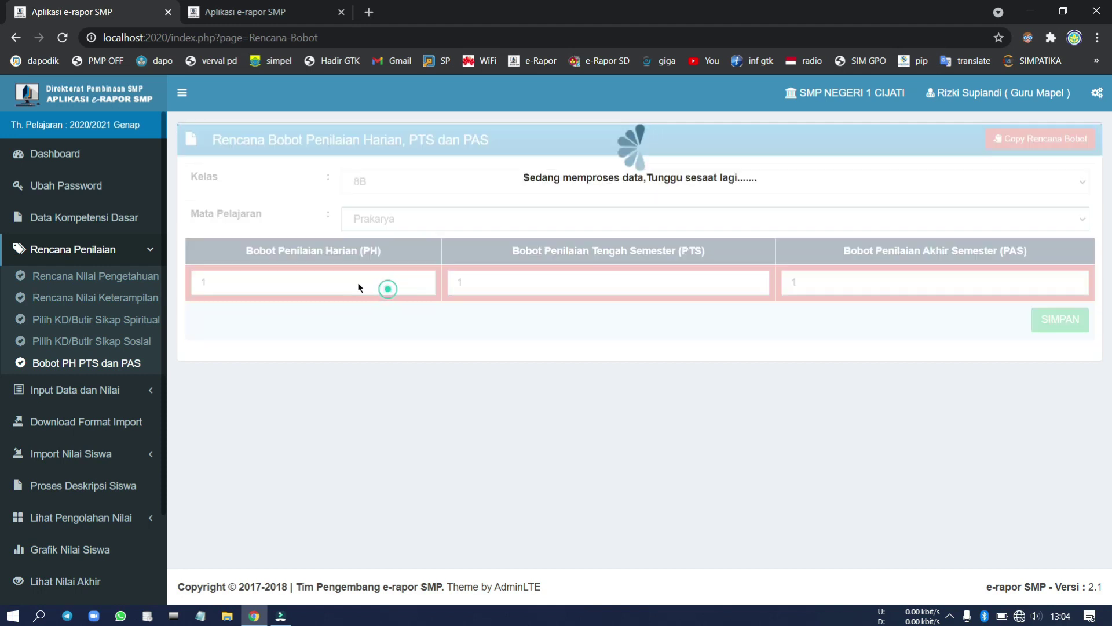
click(324, 279)
key(Return)
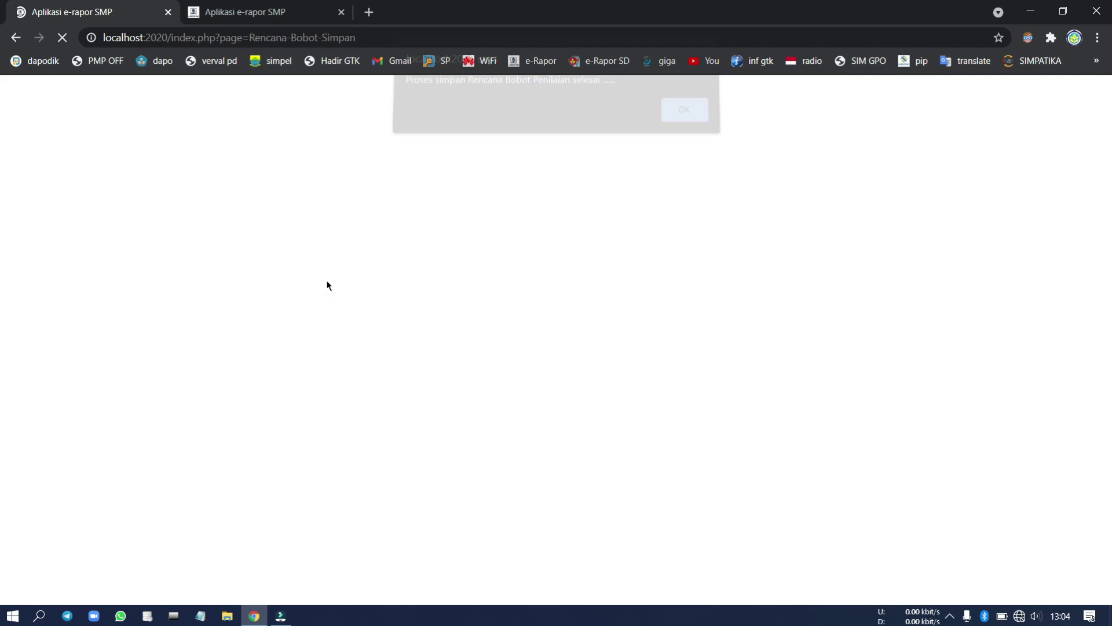
key(Return)
Step: Set the PH weight to 1 for class 8C Matematika (Umum) and save the weight plan
click(355, 186)
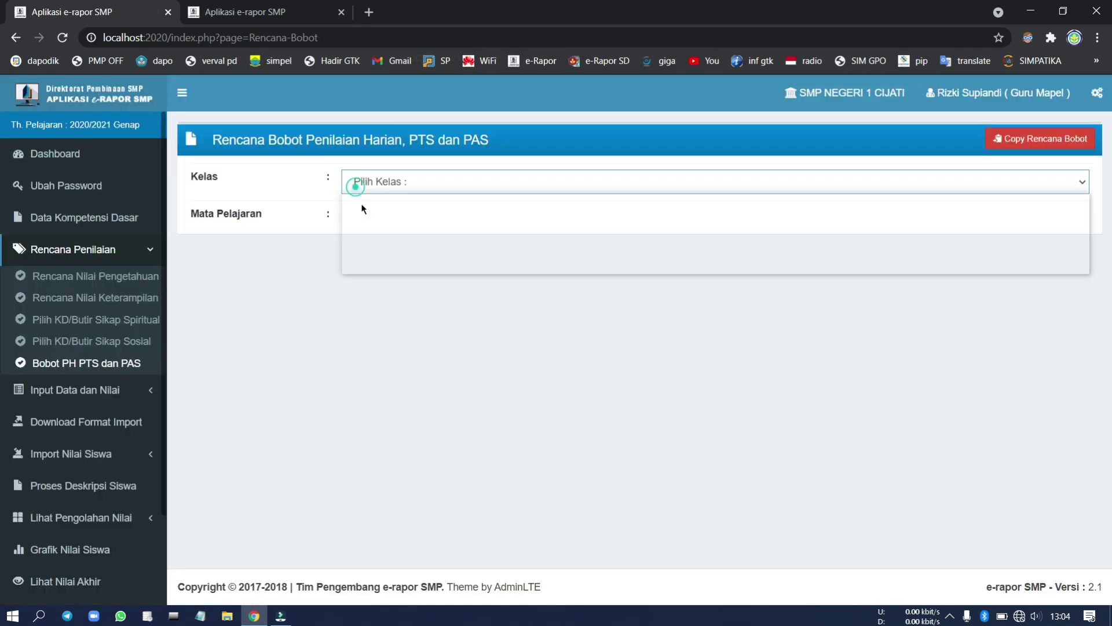
click(365, 226)
click(375, 181)
click(380, 240)
click(377, 220)
click(377, 250)
click(350, 291)
key(BackSpace)
text(1)
key(Return)
key(Return)
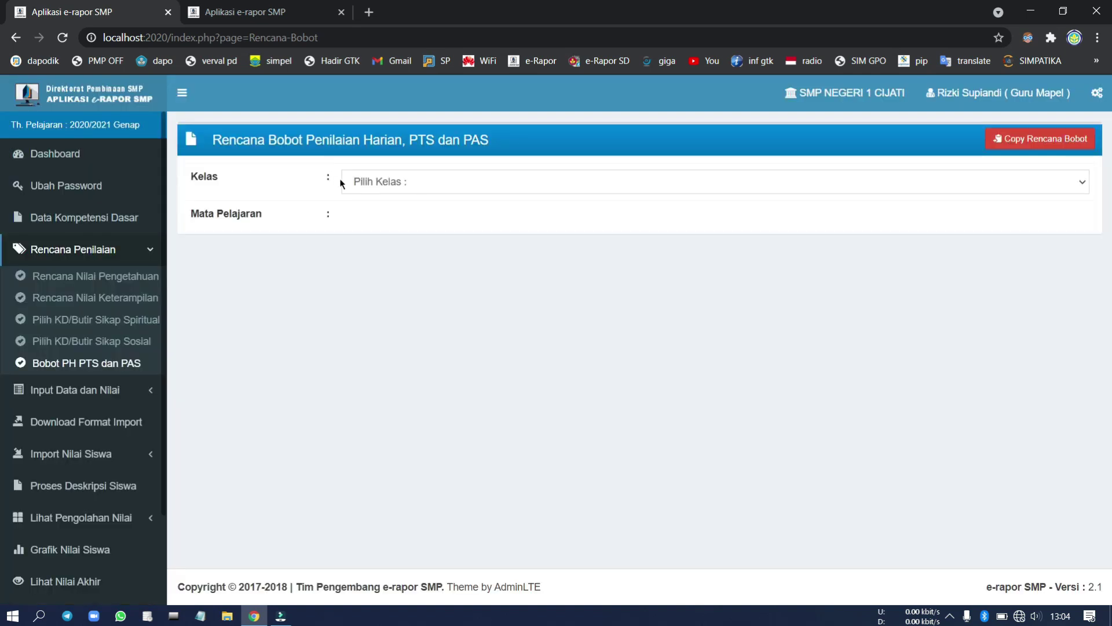
Step: Set the PH weight to 1 for class 8D Matematika (Umum) and save the weight plan
click(342, 183)
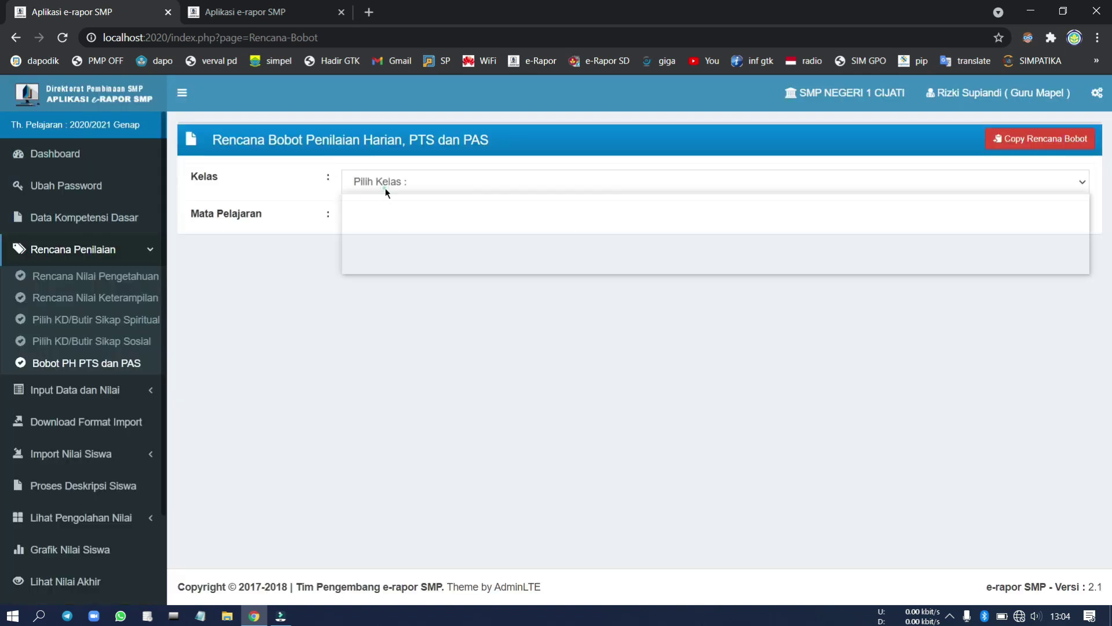
click(387, 250)
click(386, 219)
click(391, 251)
click(354, 283)
text(1)
double_click(354, 283)
text(1)
key(Return)
key(Return)
Step: Set the PH weight to 1 for class 8E Matematika (Umum) and save the weight plan
click(369, 186)
click(361, 265)
click(376, 219)
click(380, 252)
click(294, 291)
key(Return)
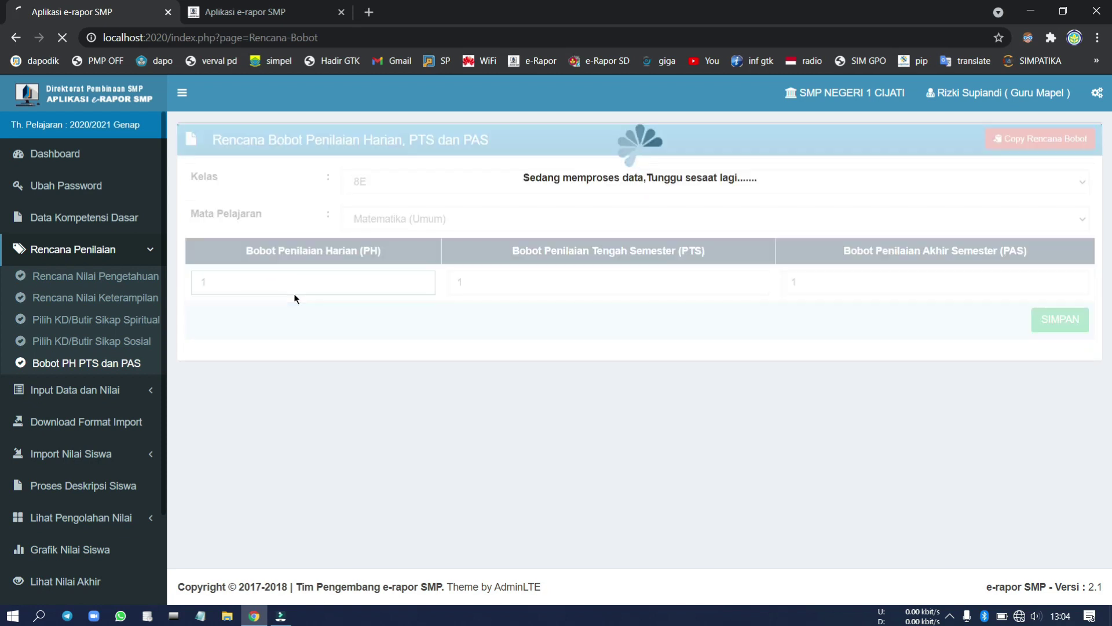
key(Return)
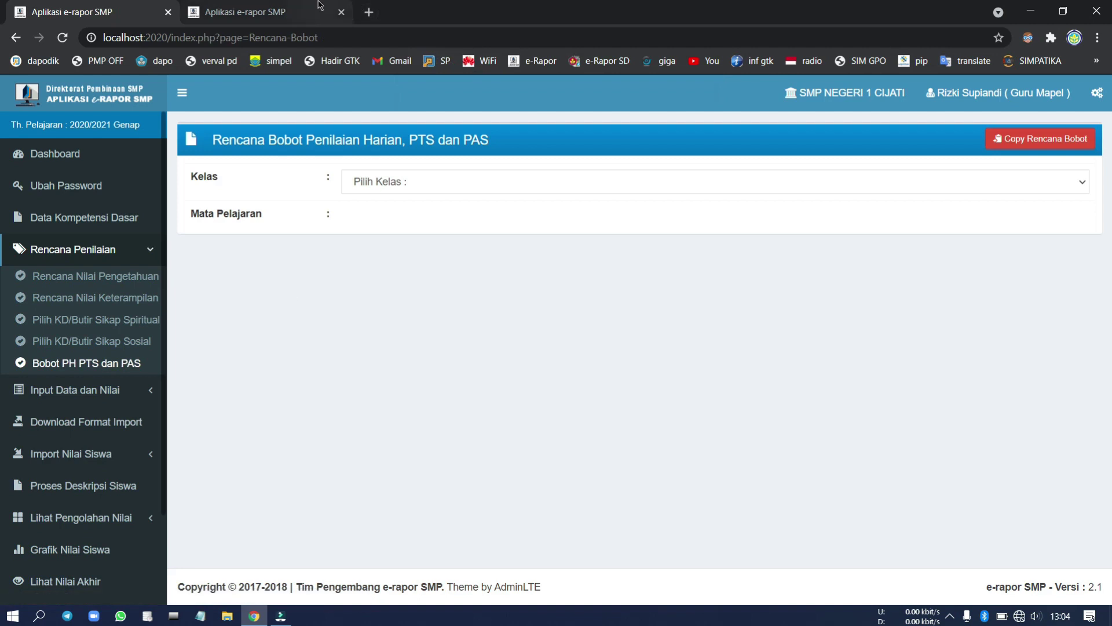
Step: Reload the dashboard in the other browser tab and check the Bobot column for all classes and subjects
click(316, 12)
right_click(382, 171)
click(429, 220)
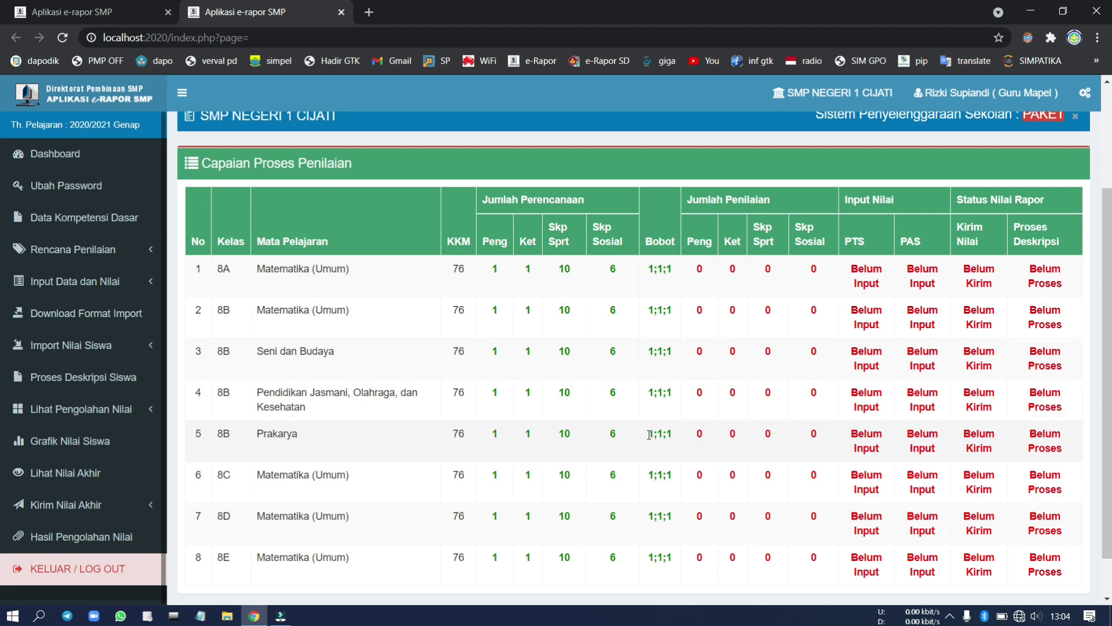
click(145, 14)
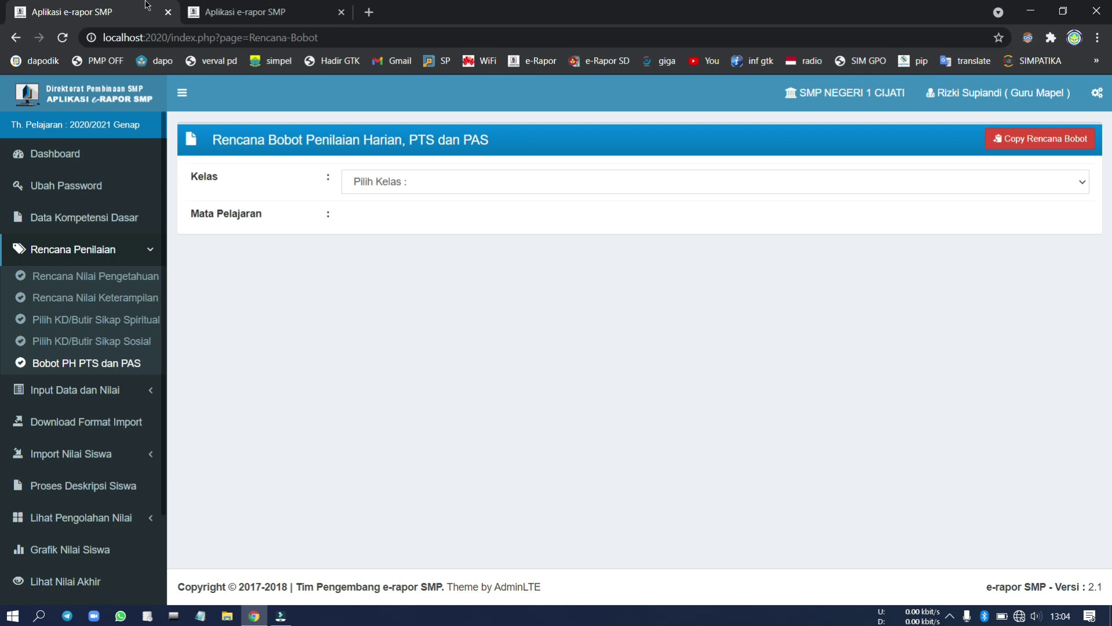
Step: Open the knowledge score entry form for class 8A, Matematika (Umum), assessment P. 1 (P1)
click(74, 390)
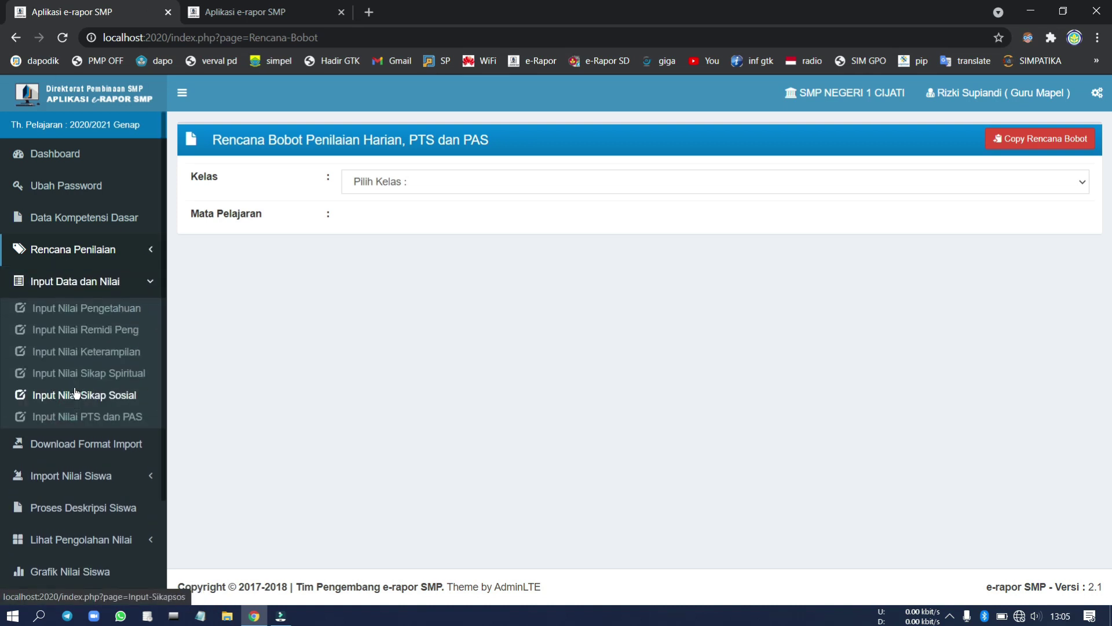
click(87, 313)
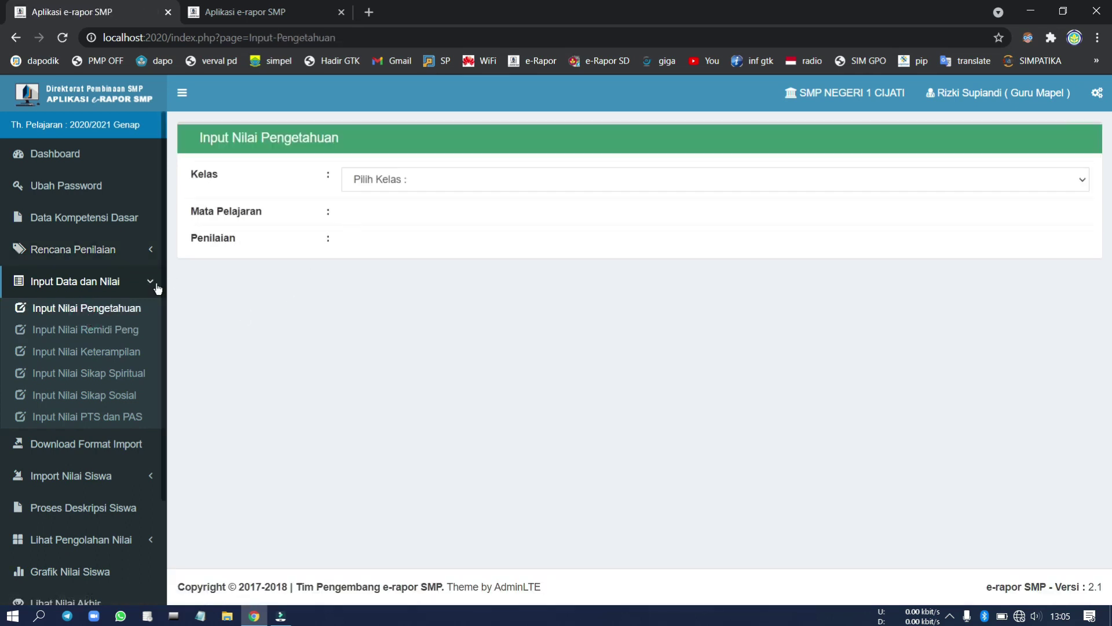
click(412, 187)
click(412, 211)
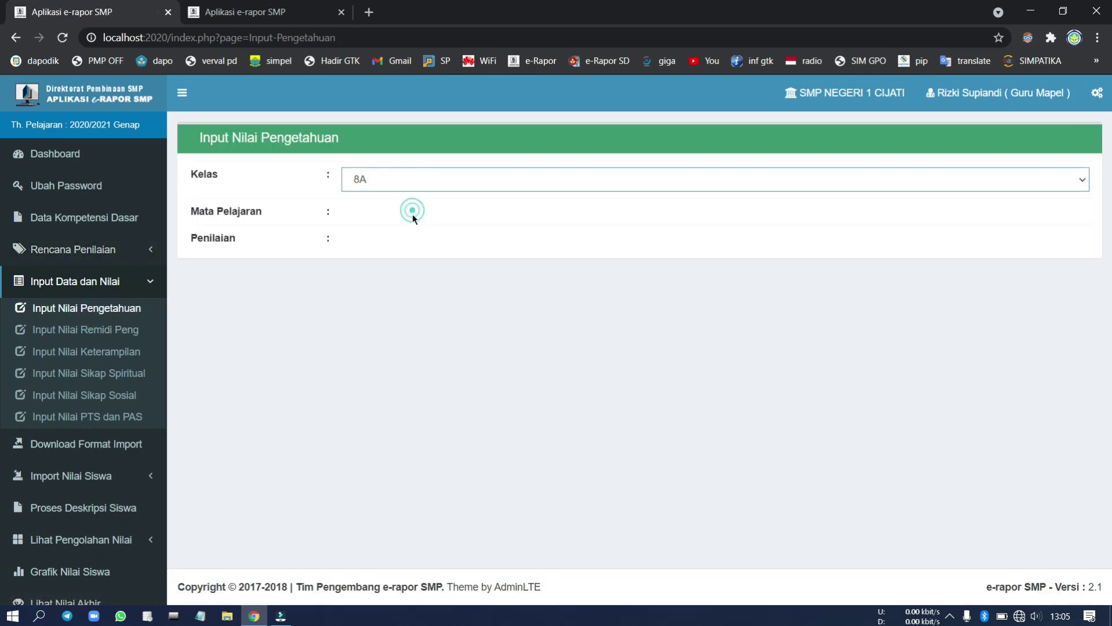
click(412, 215)
click(420, 244)
click(420, 287)
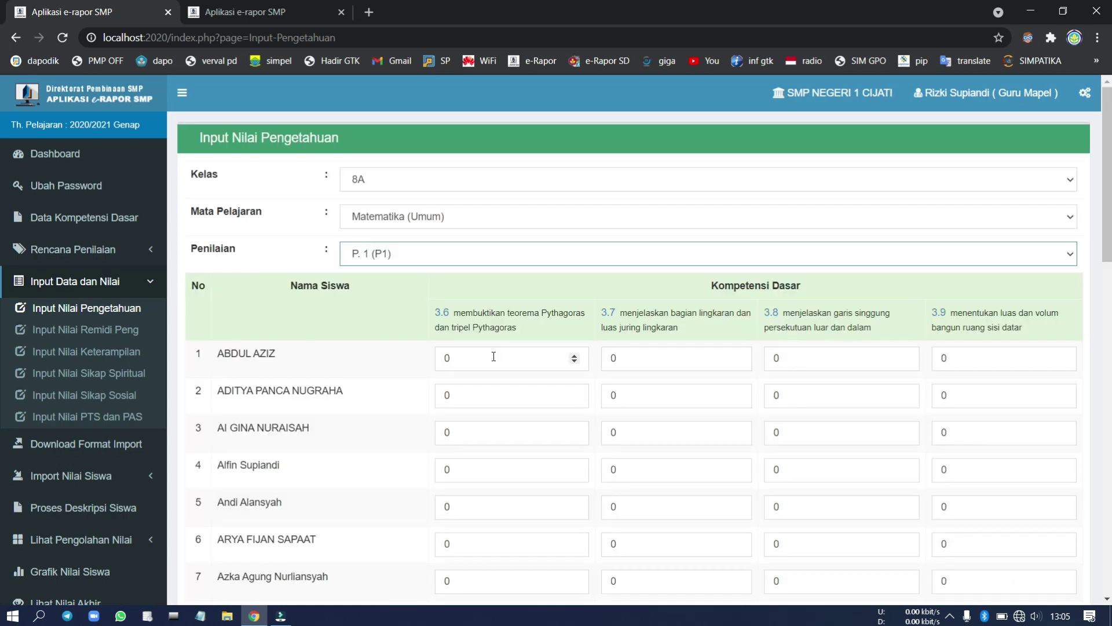
scroll(493, 356, down, 15)
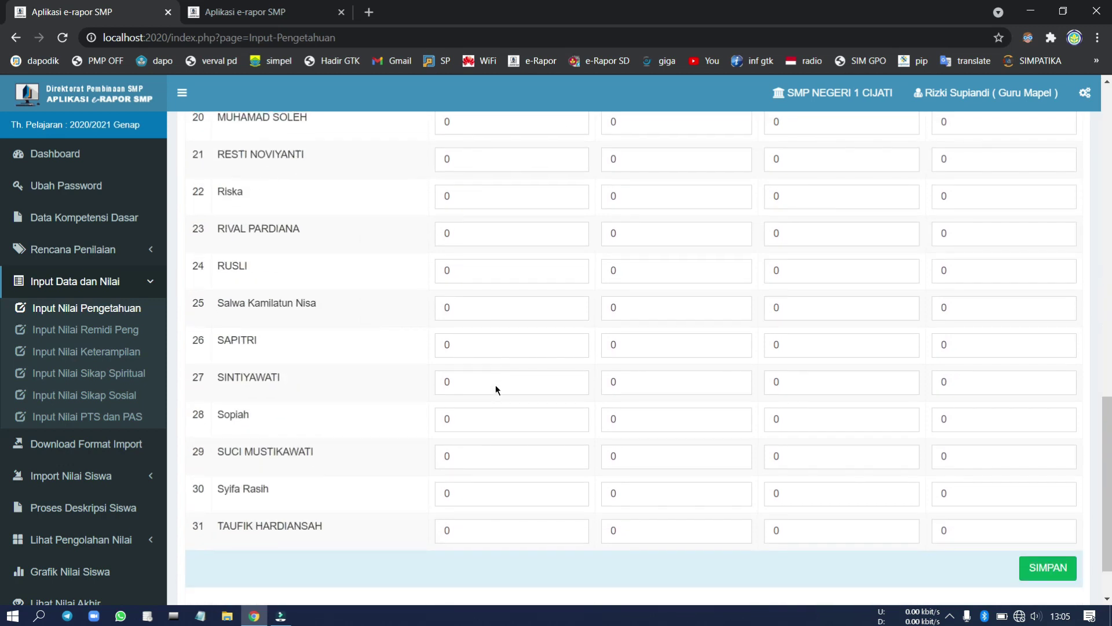
scroll(495, 384, up, 15)
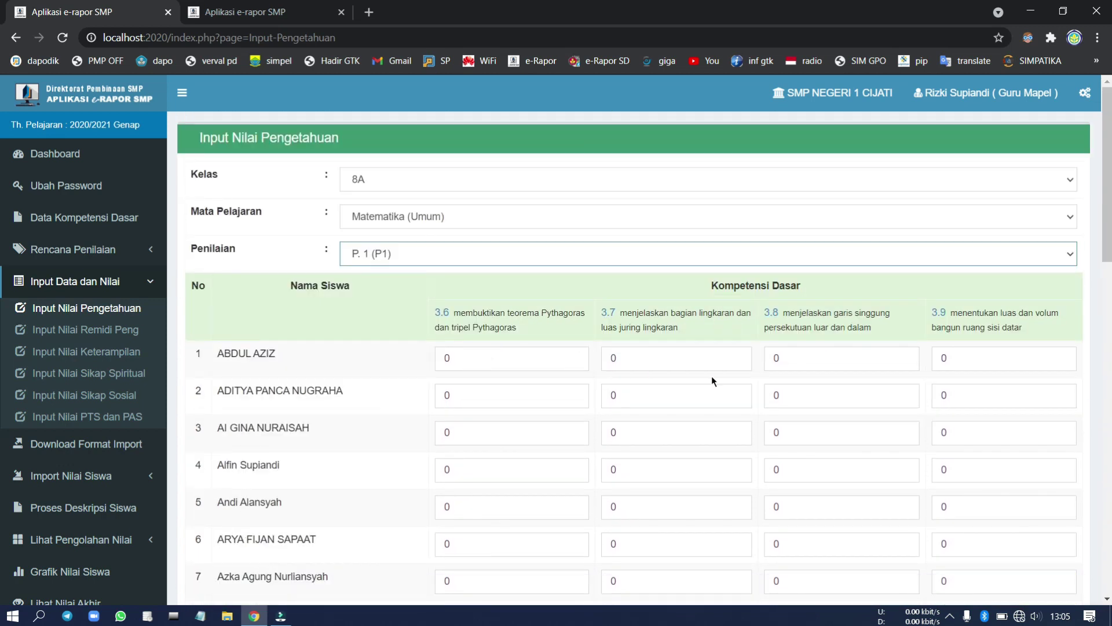
scroll(917, 396, down, 15)
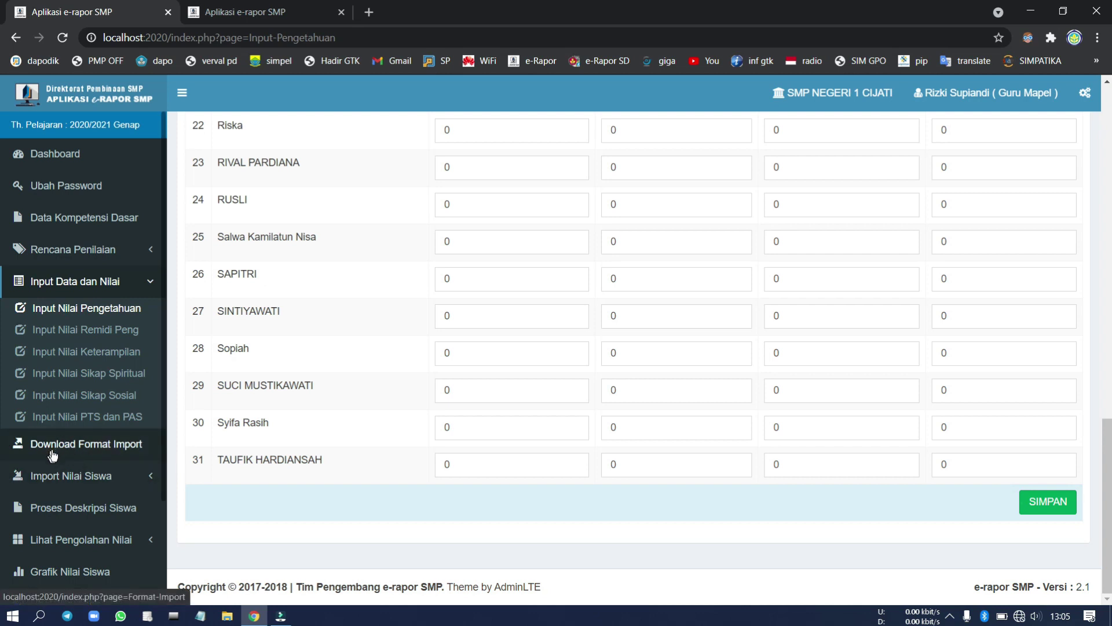
Step: Open the import format download page for class 8A and the subject Matematika (Umum)
click(149, 284)
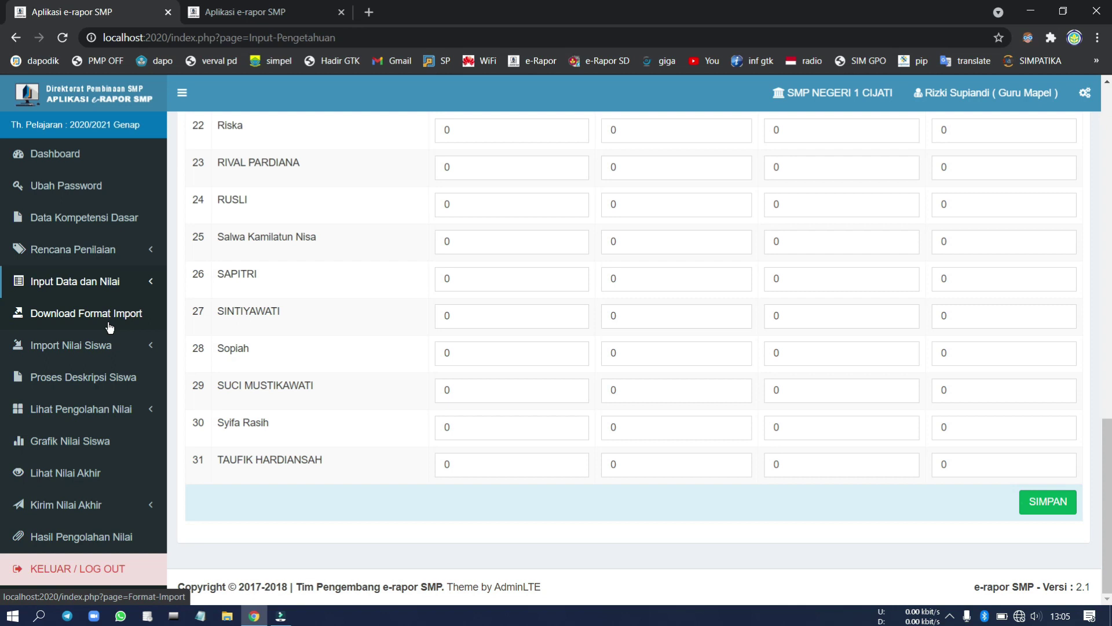
click(110, 326)
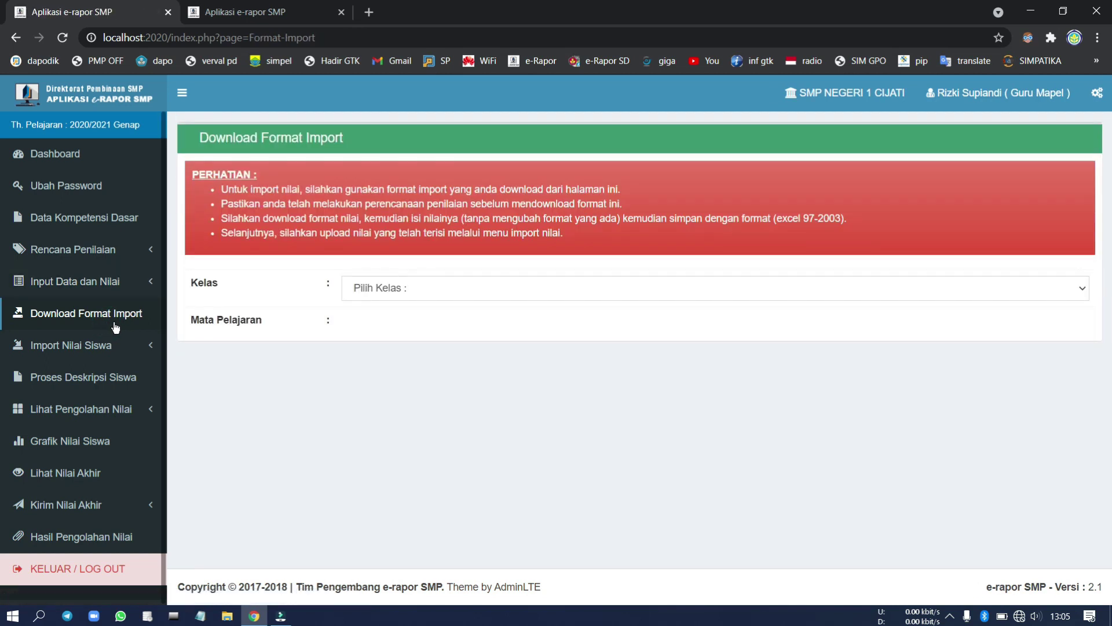
click(394, 287)
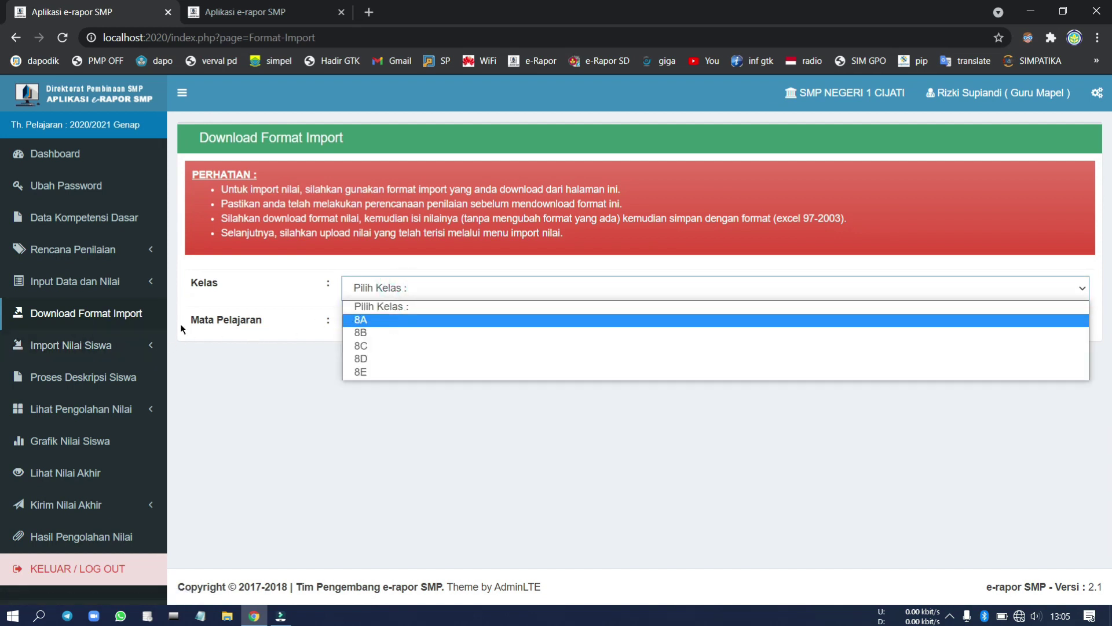
click(360, 320)
click(370, 324)
click(373, 355)
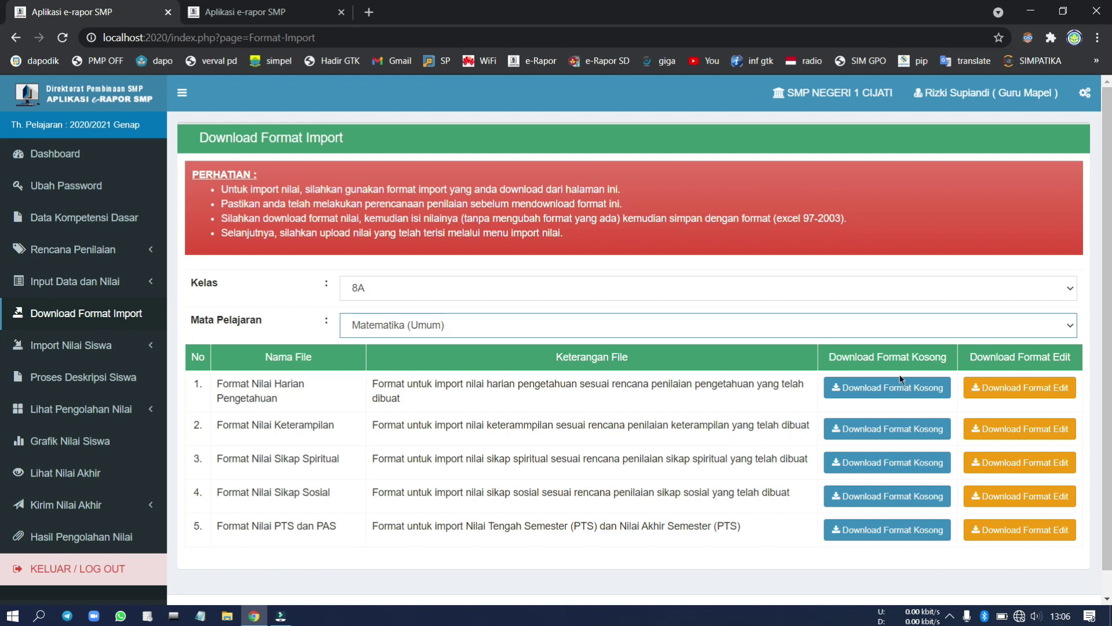
Step: Download the blank import formats for the daily knowledge scores and the skill scores into the Downloads folder
click(882, 392)
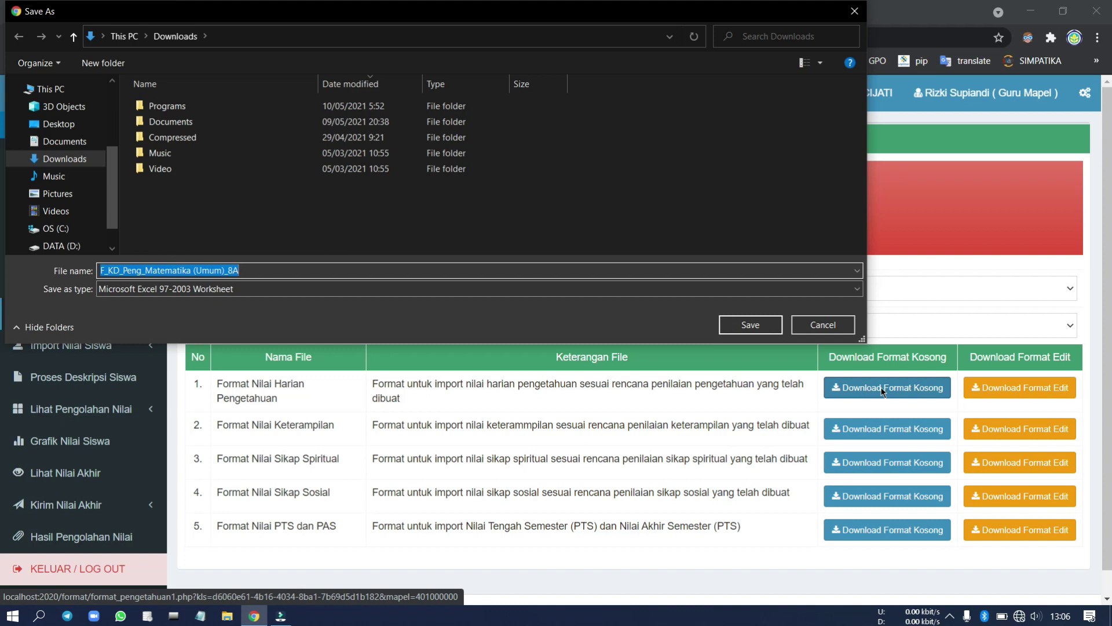
click(766, 331)
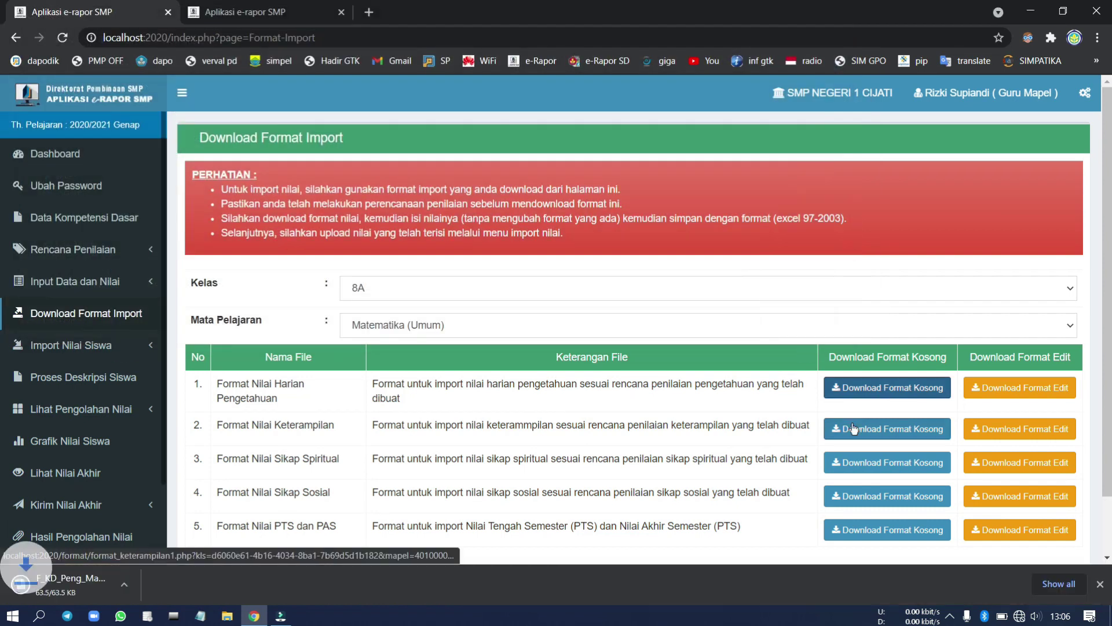
click(854, 430)
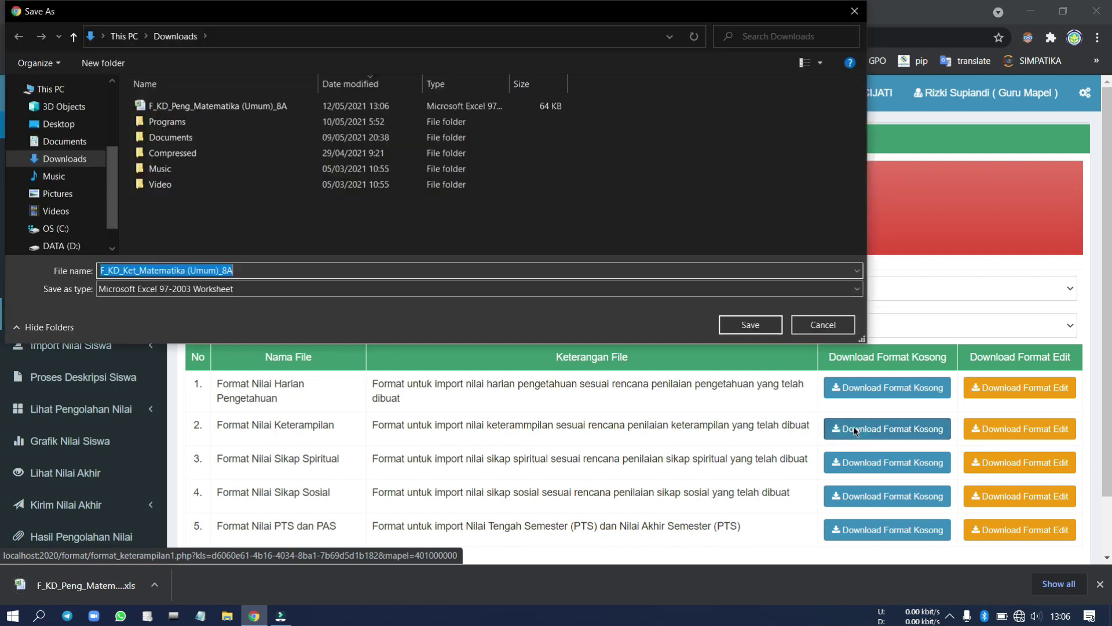
key(Return)
Step: Download the blank import formats for spiritual attitude, social attitude, and PTS and PAS scores
click(862, 465)
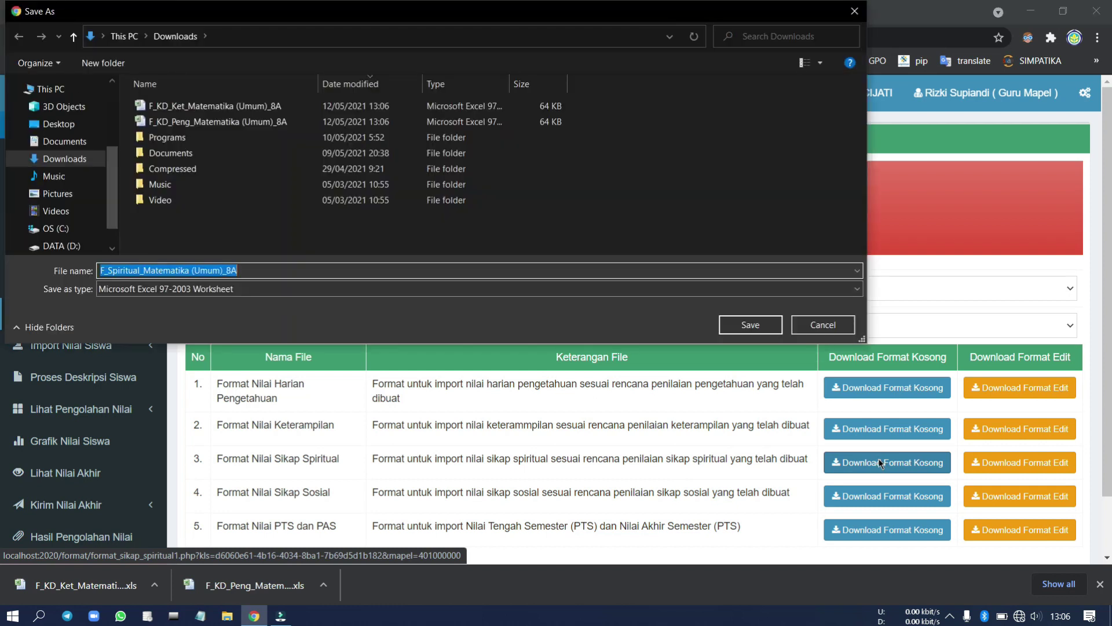
key(Return)
click(870, 496)
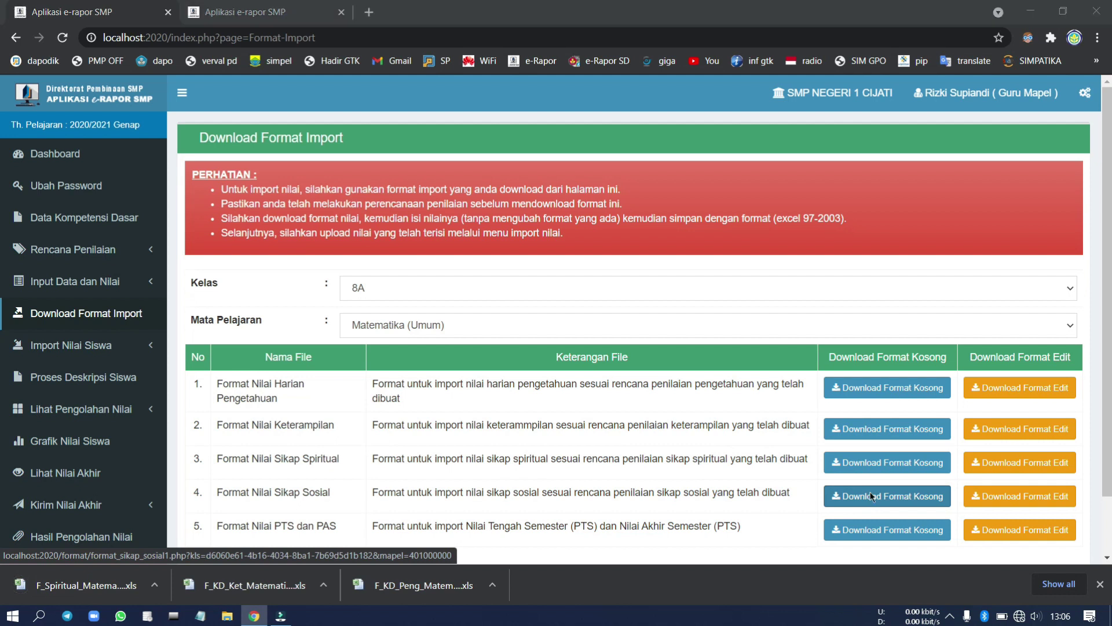
key(Return)
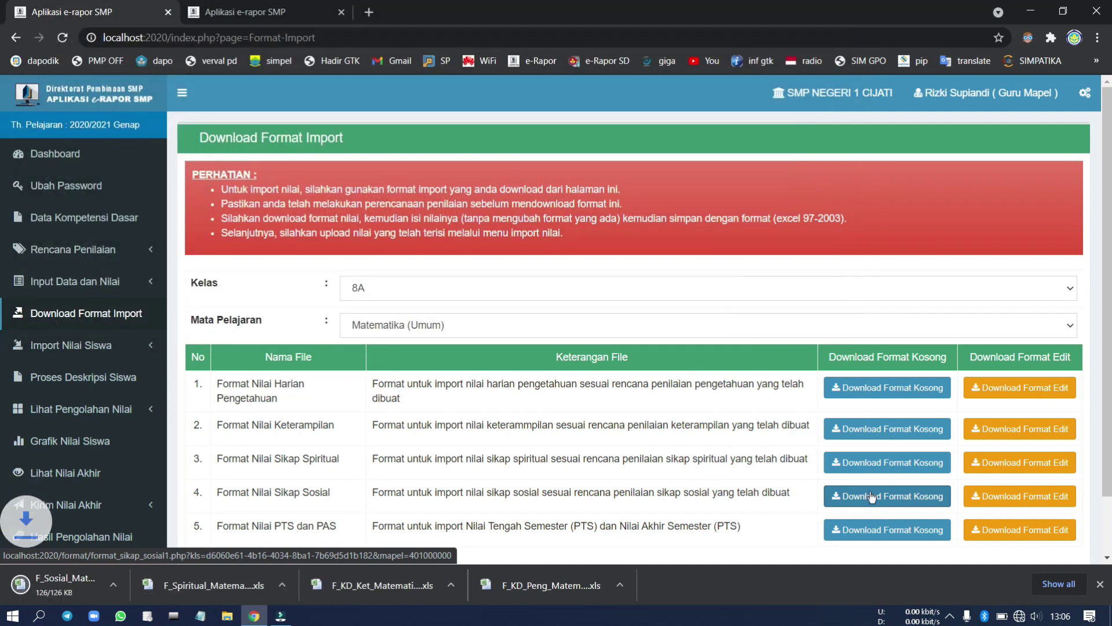
click(888, 528)
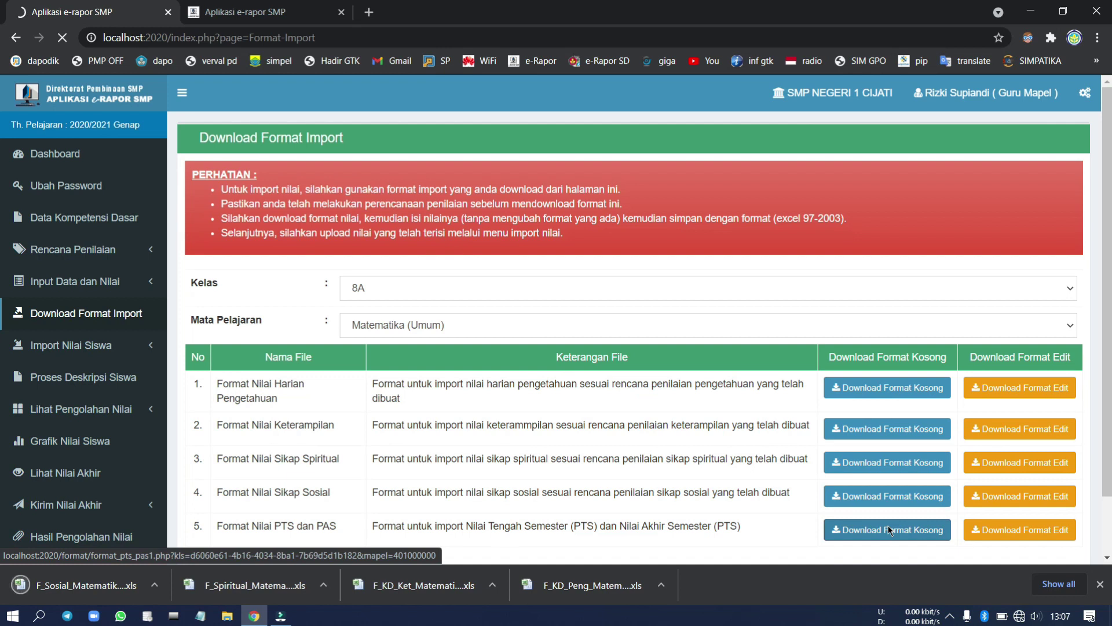
key(Return)
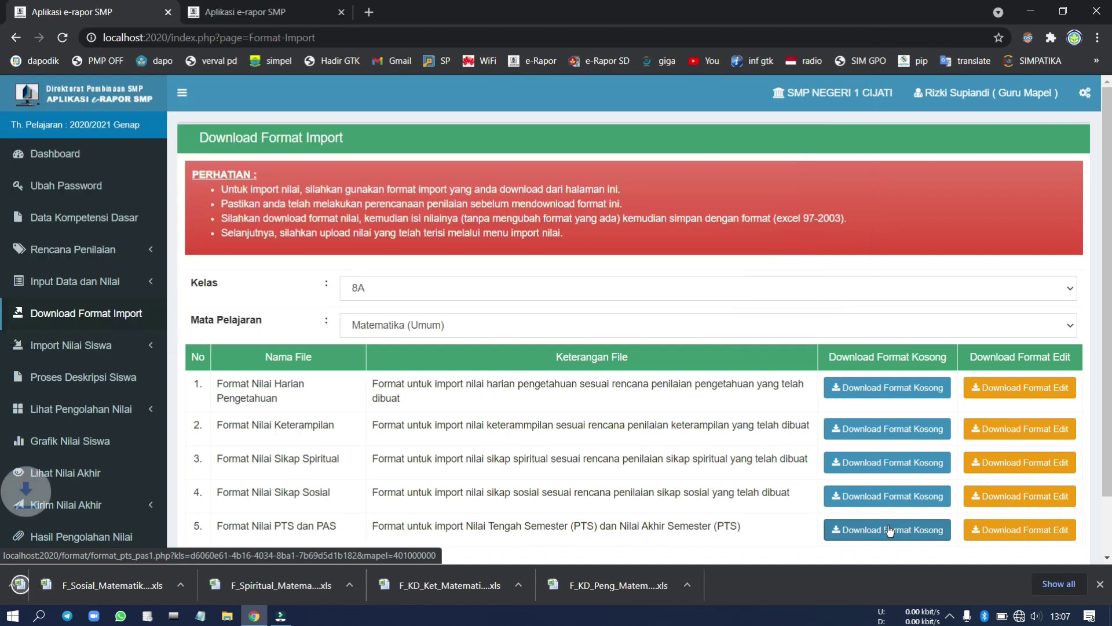
Step: Open the downloaded knowledge file F_KD_Peng_Matematika (Umum)_8A in Excel and examine its student rows for each KD
scroll(128, 383, down, 2)
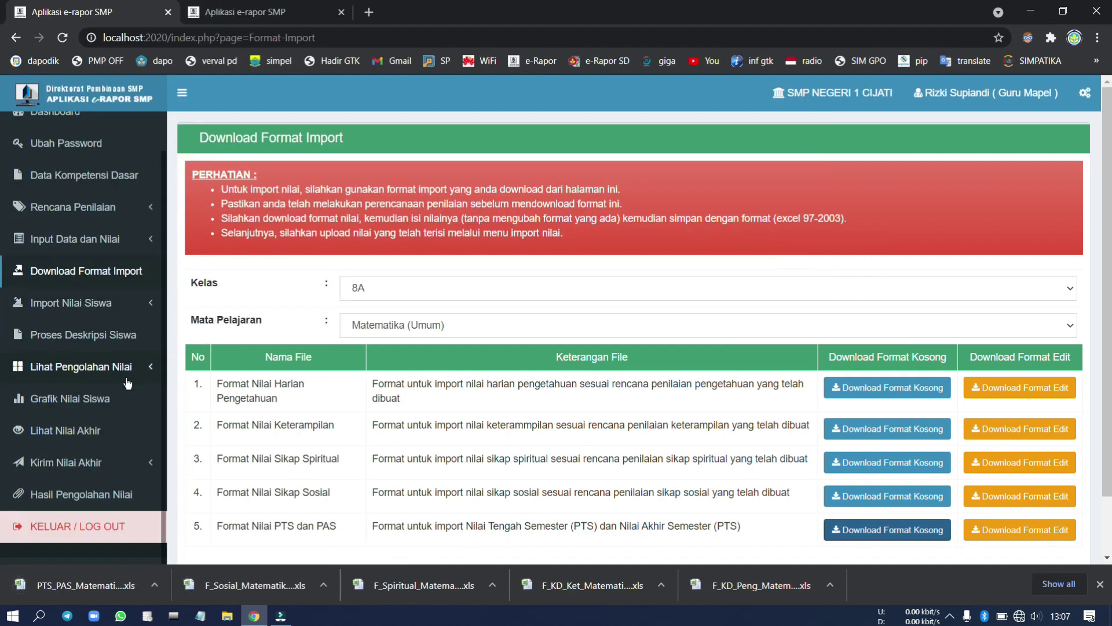
click(755, 585)
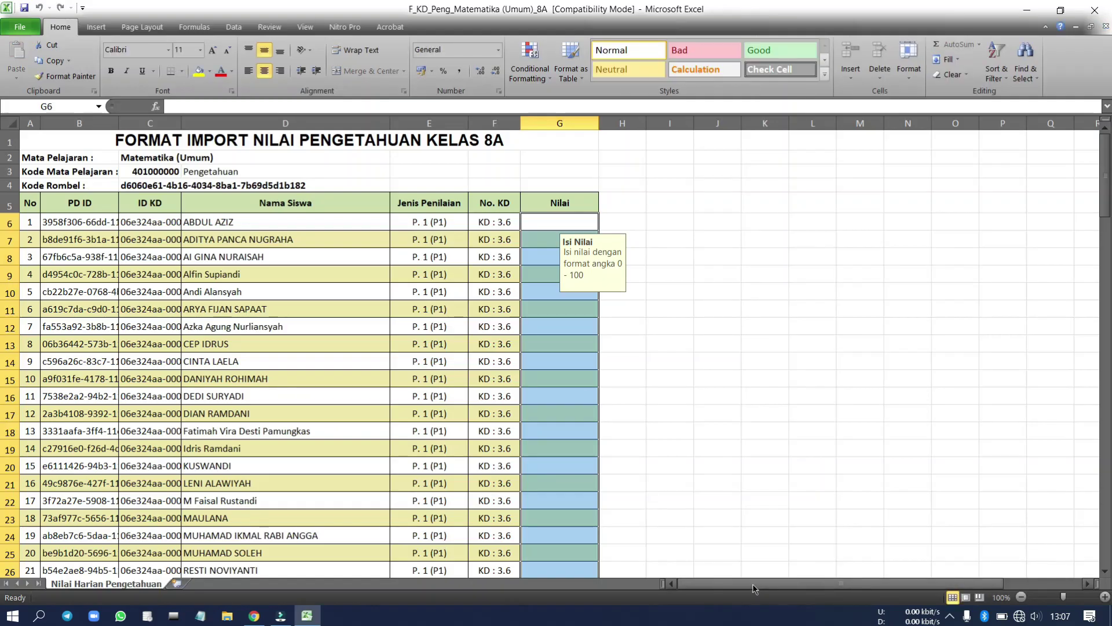
scroll(566, 324, down, 5)
scroll(632, 327, up, 2)
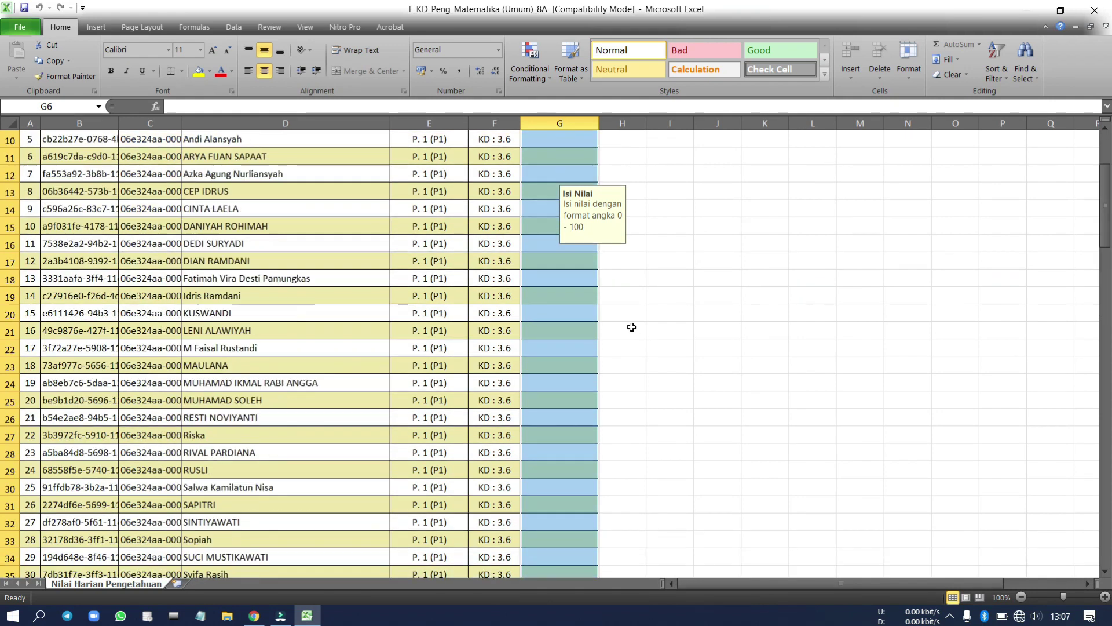
scroll(631, 327, up, 3)
click(464, 249)
scroll(231, 330, down, 6)
scroll(231, 331, down, 18)
scroll(497, 243, up, 6)
scroll(496, 301, down, 5)
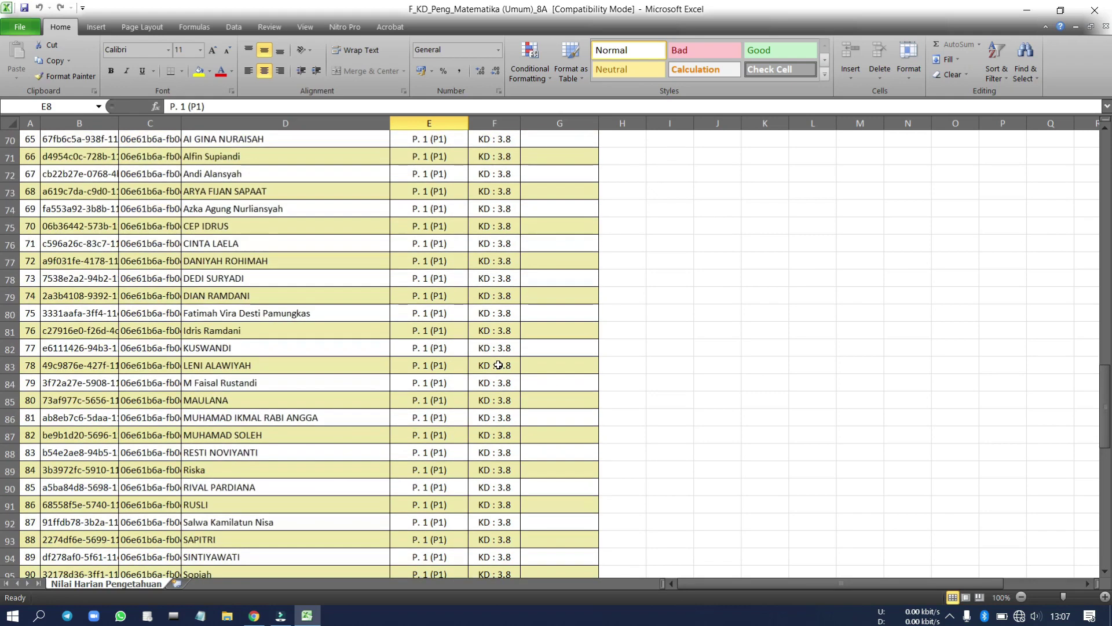
scroll(498, 365, down, 18)
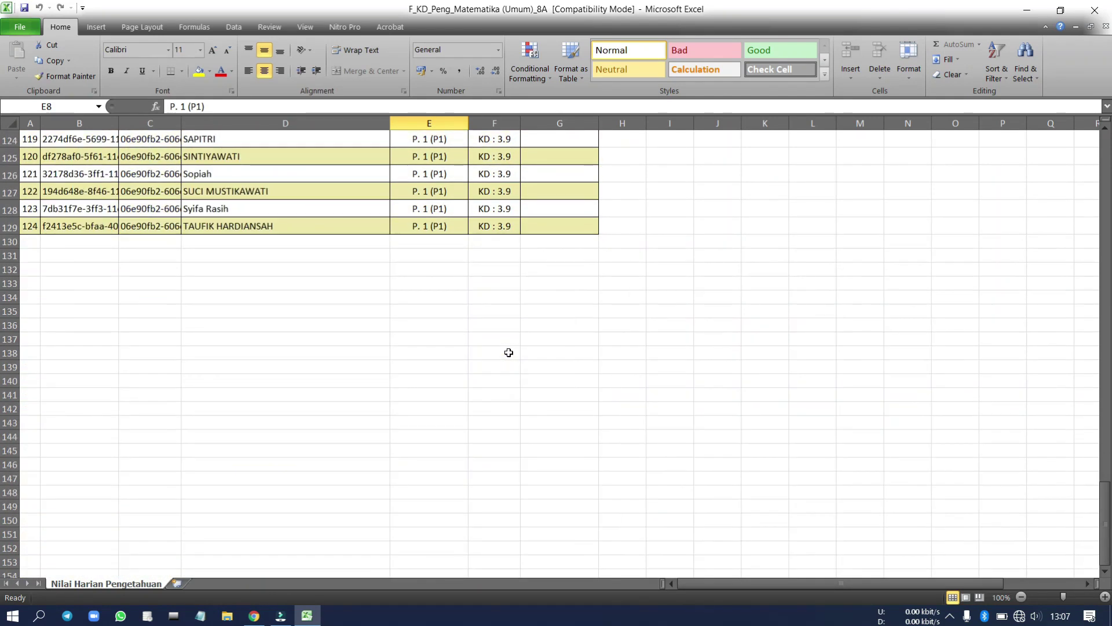
scroll(509, 353, up, 20)
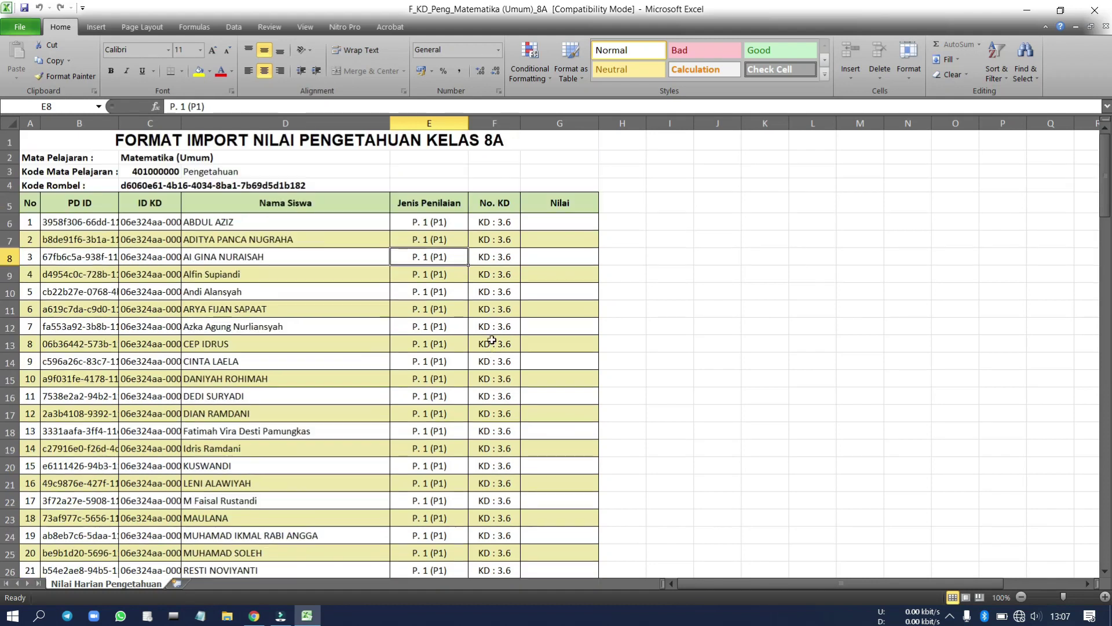
Step: Fill the Nilai column of the knowledge sheet with 80 from G6 down to row 129 and close the workbook
click(537, 216)
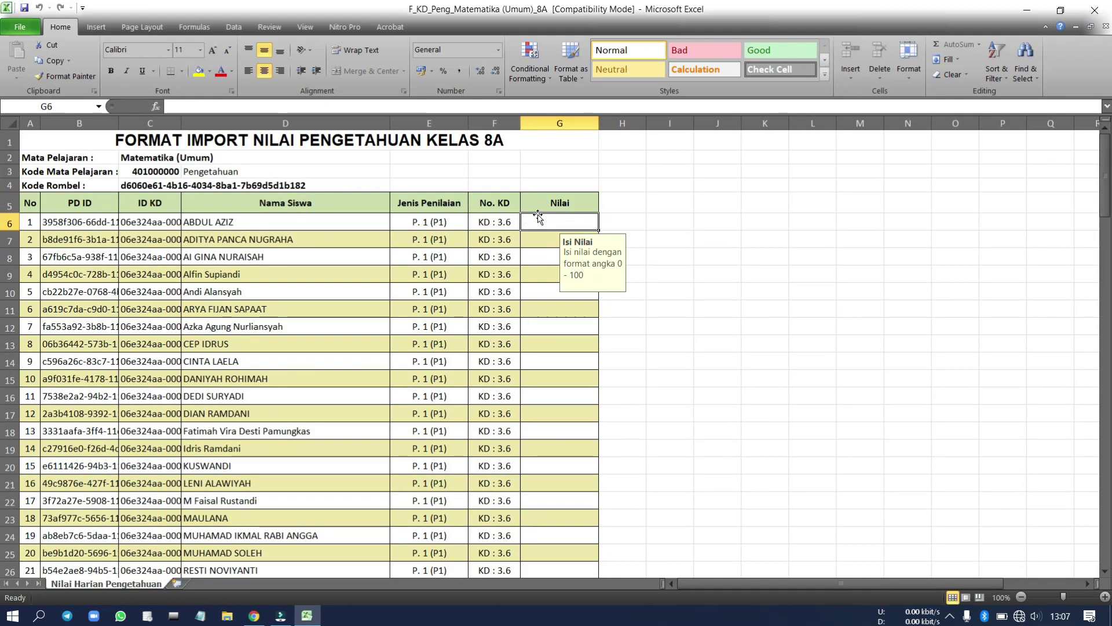
text(80)
click(683, 245)
click(592, 226)
drag(597, 230, 599, 542)
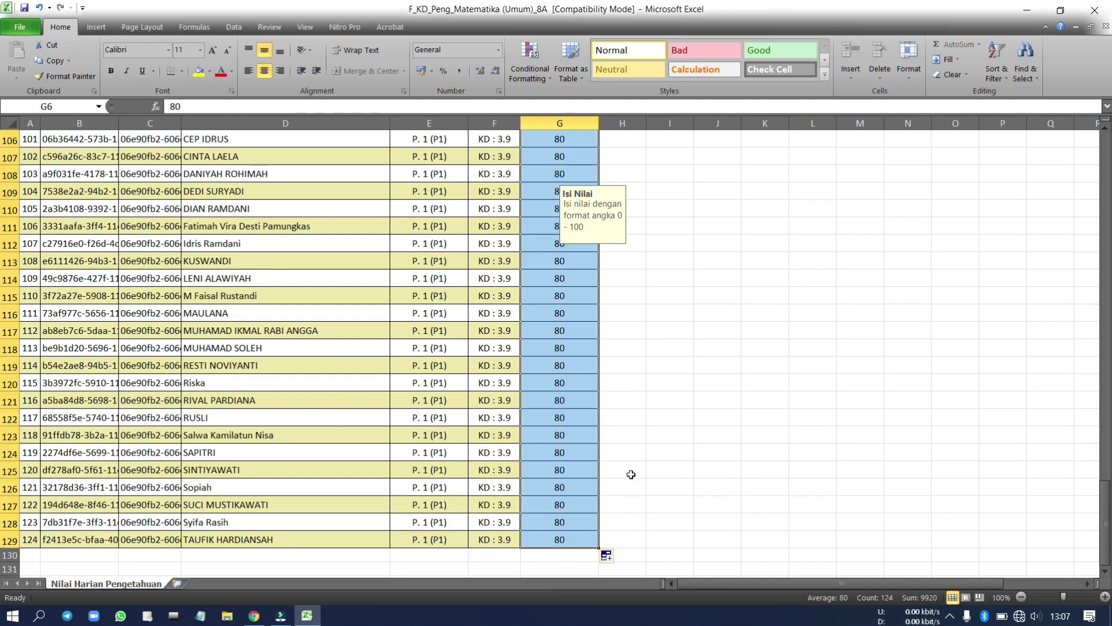
click(665, 417)
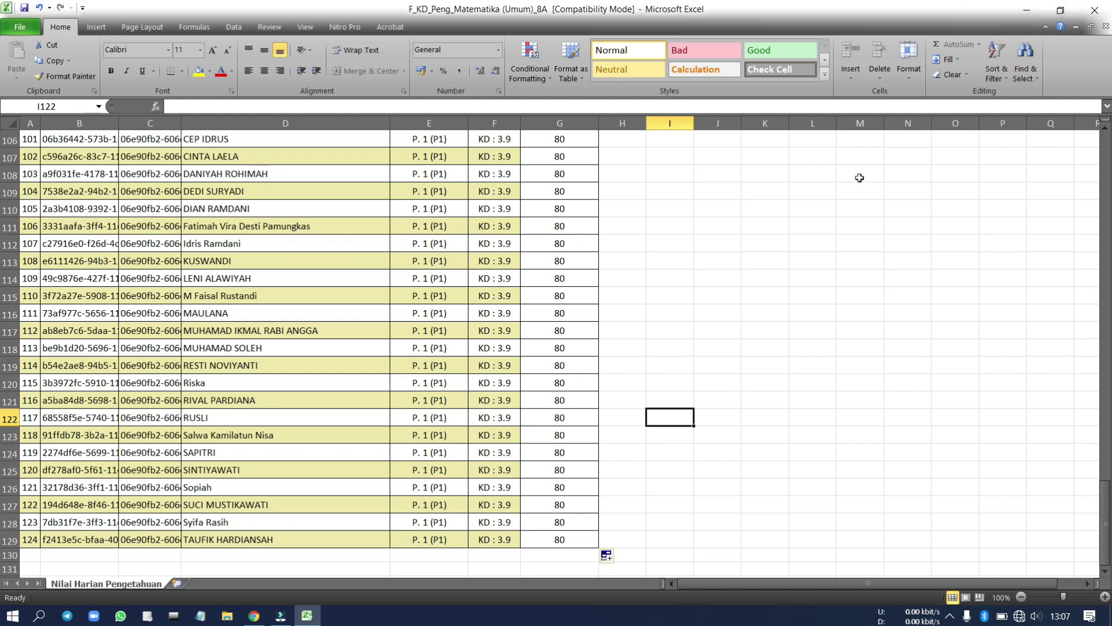
click(1095, 10)
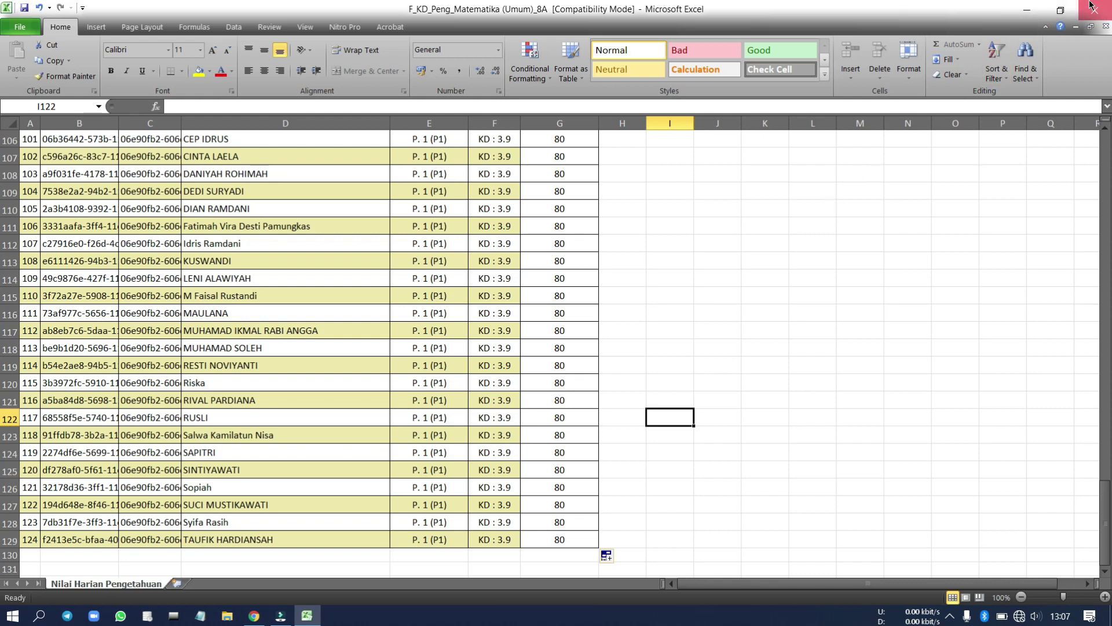
Step: Open the skills file F_KD_Ket_Matematika (Umum)_8A, fill its whole Nilai column with 80, and close the workbook
click(592, 585)
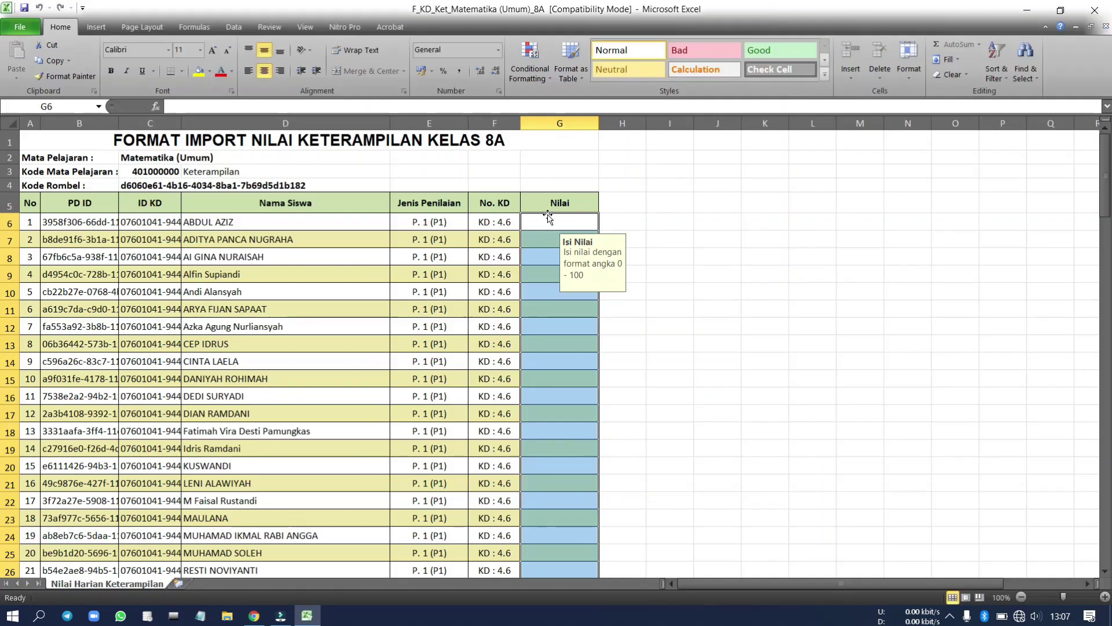
click(549, 223)
text(5)
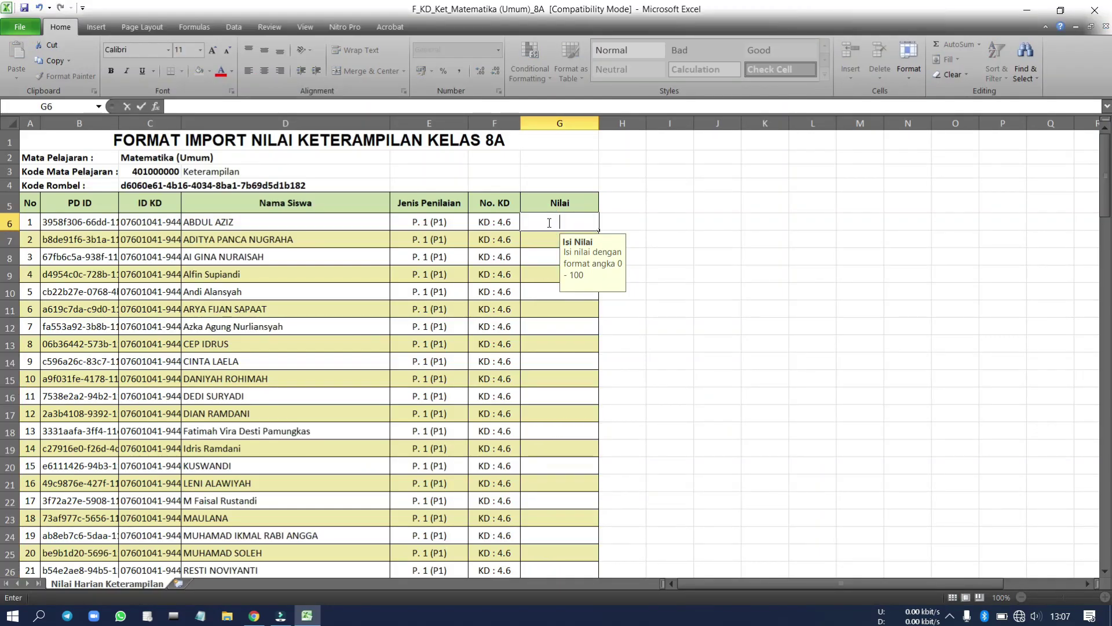
key(Return)
click(556, 222)
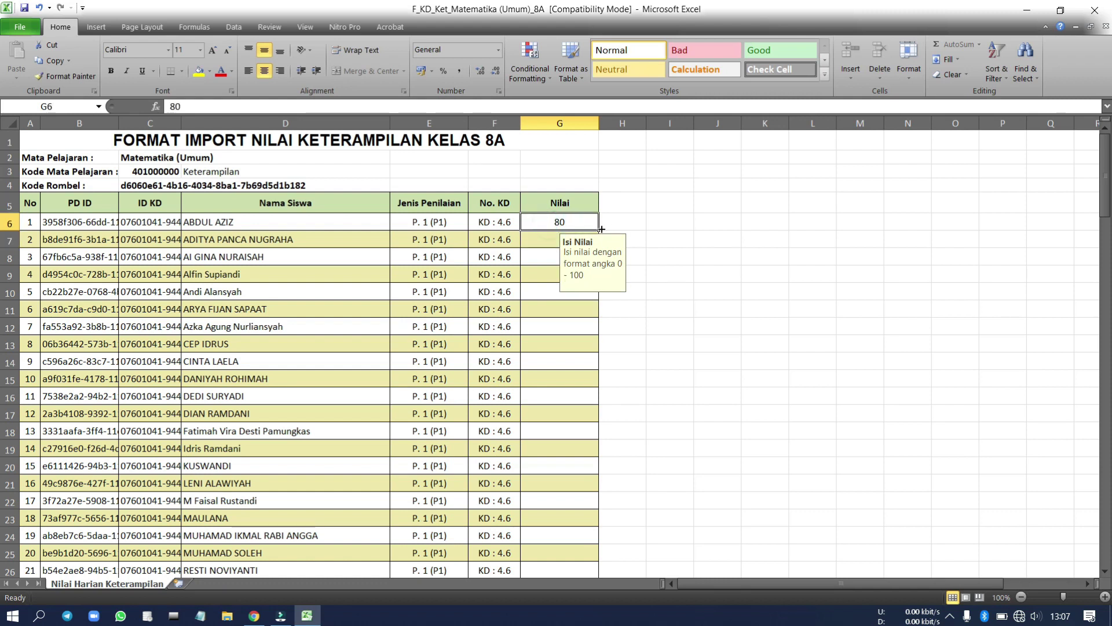
drag(601, 232, 589, 547)
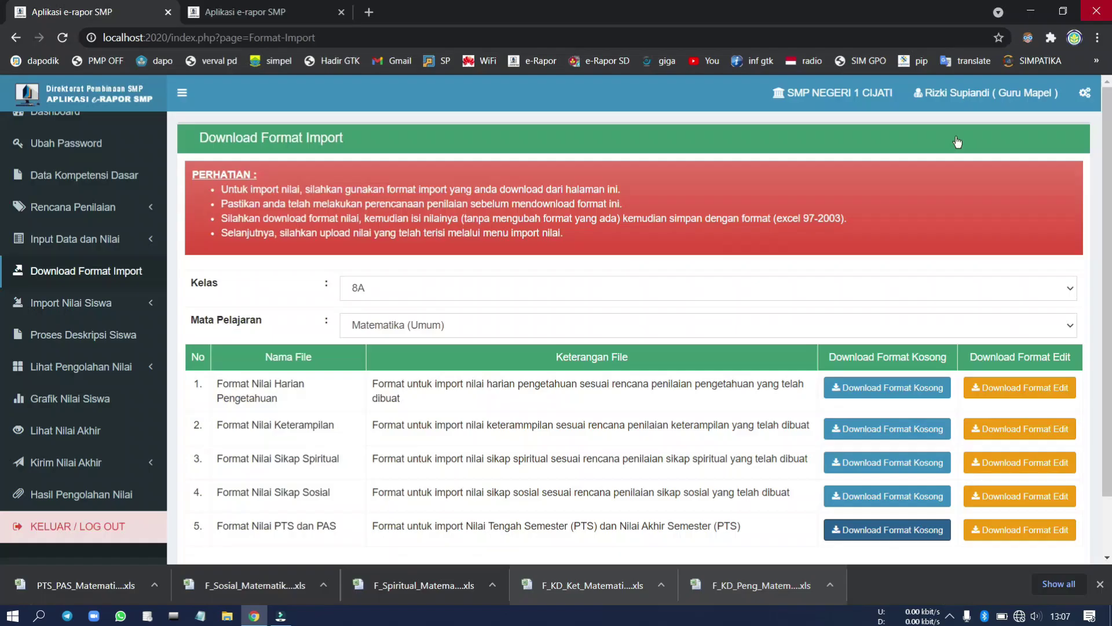
click(1094, 10)
Step: Open the spiritual attitude file F_Spiritual_Matematika (Umum)_8A and fill its Nilai column with 3 from G6 down to row 315
click(460, 588)
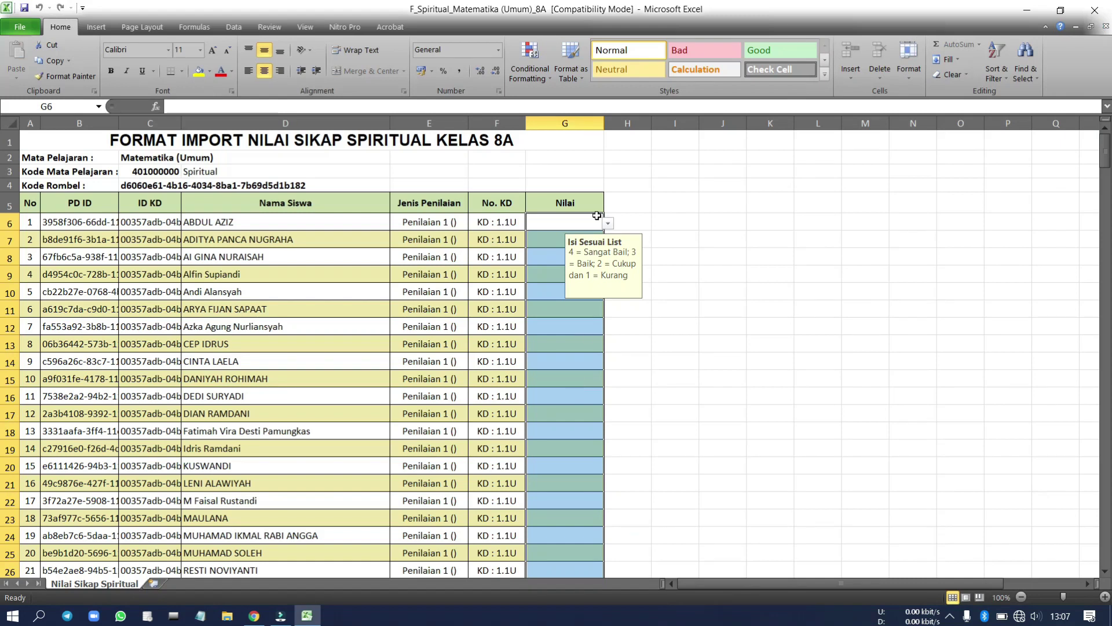
click(609, 222)
click(539, 239)
click(672, 239)
click(597, 224)
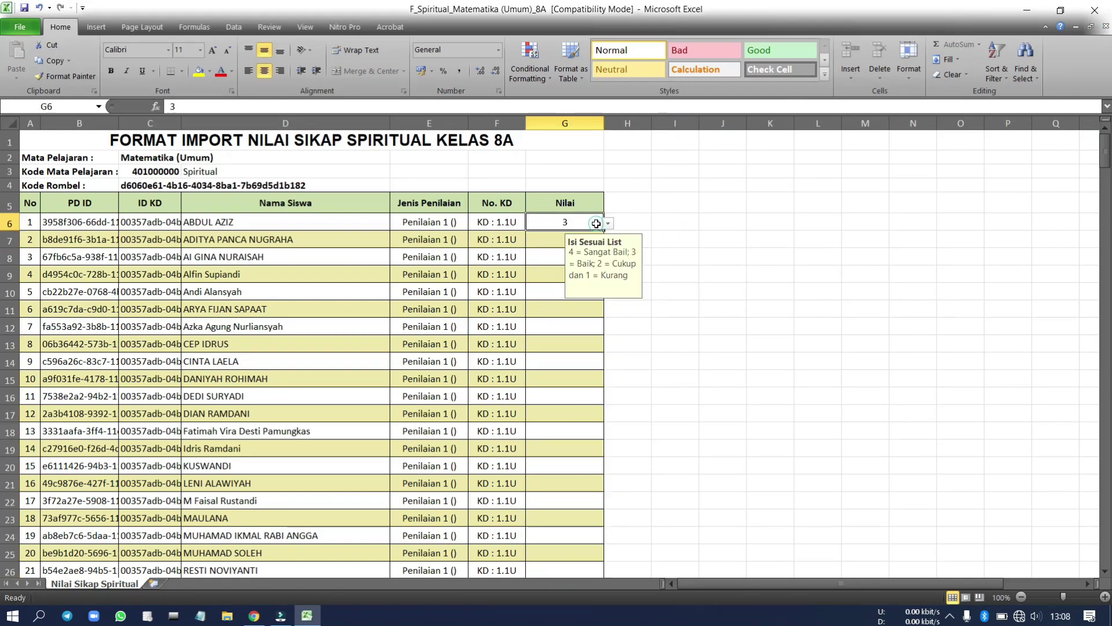
click(661, 239)
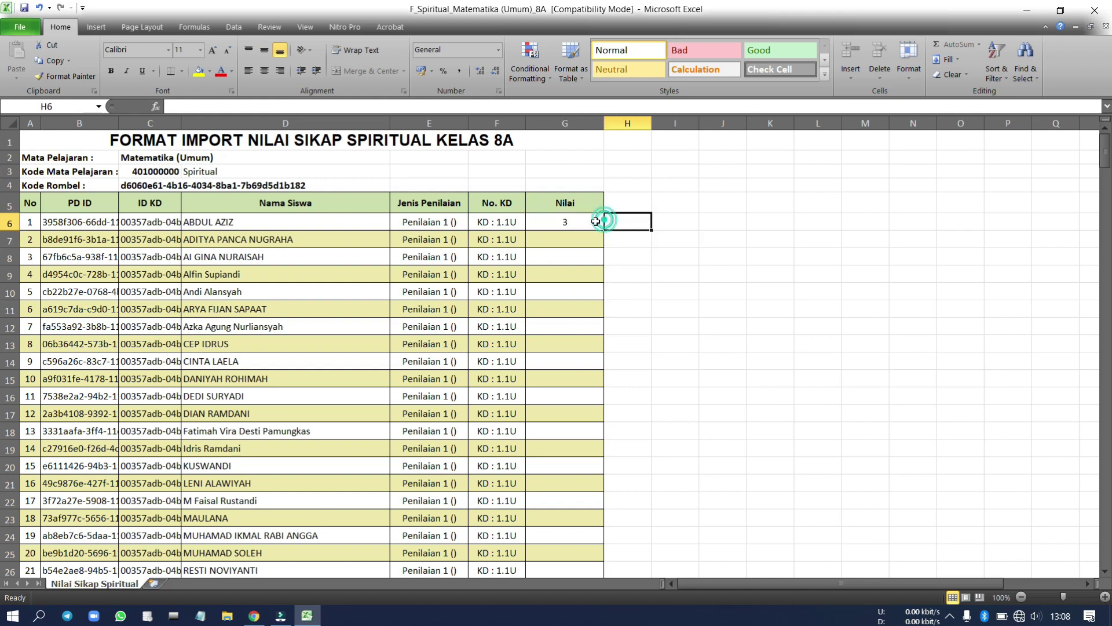
click(593, 222)
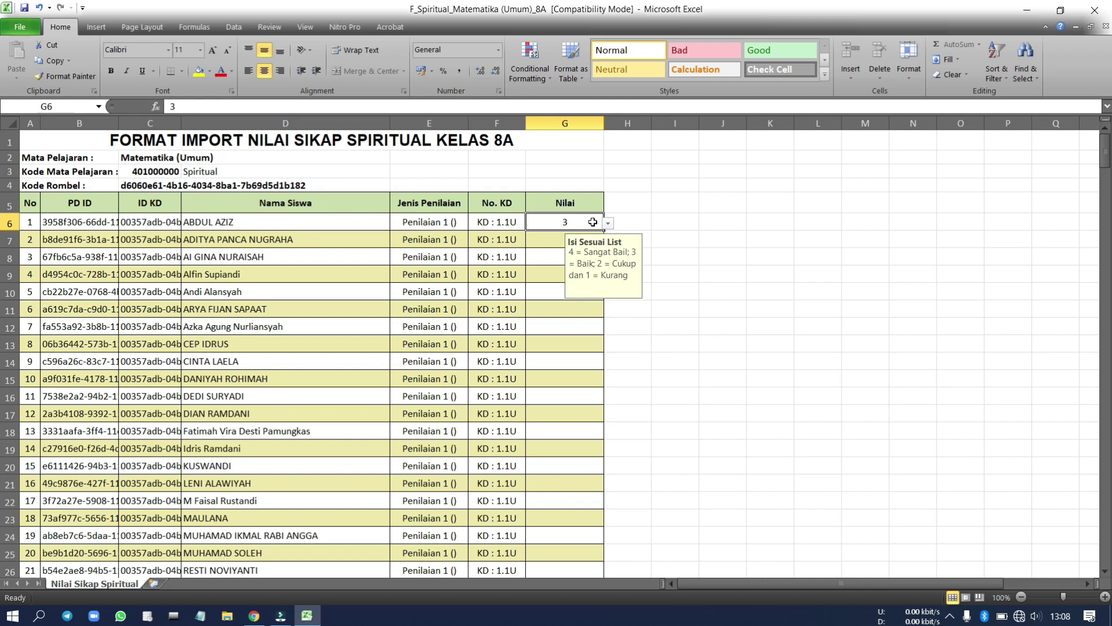
click(655, 253)
click(570, 221)
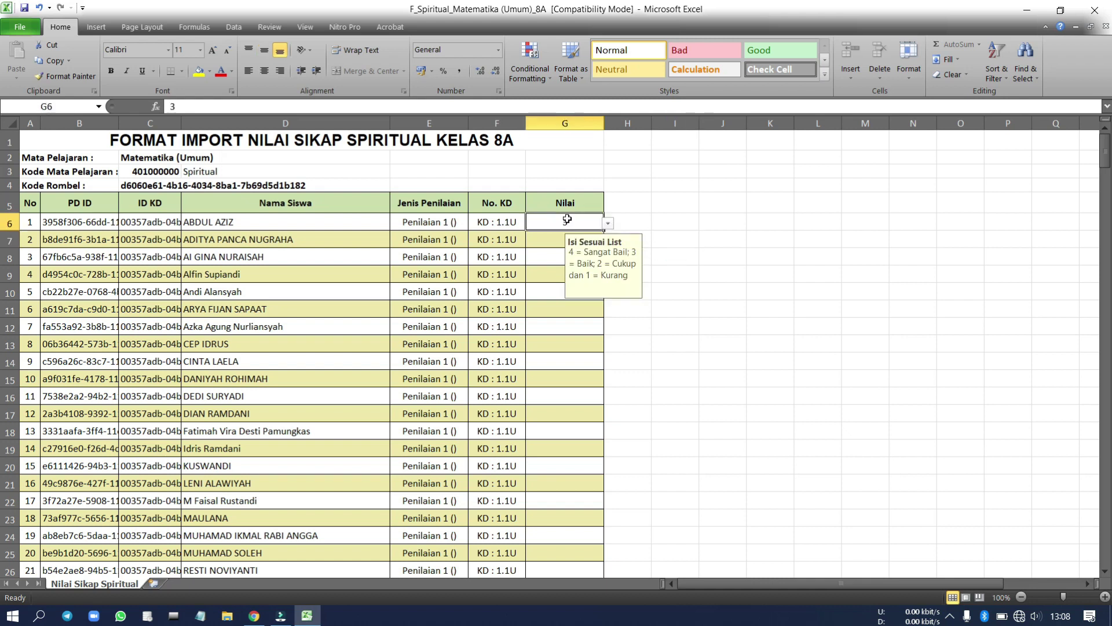
drag(602, 231, 576, 547)
click(687, 450)
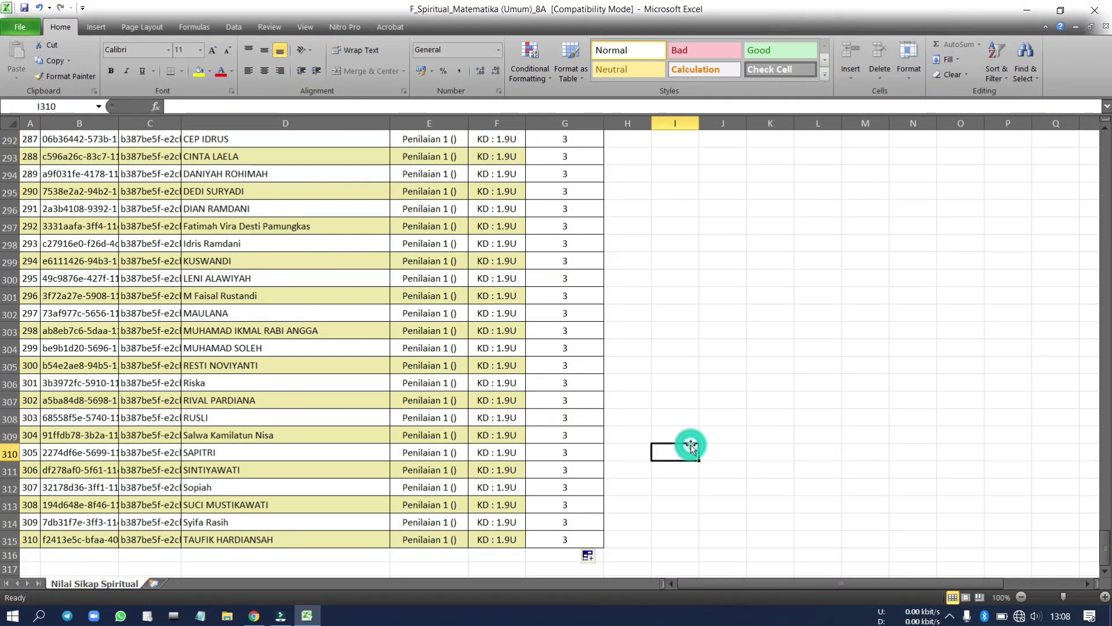
Step: Switch from the spiritual workbook to F_Sosial_Matematika (Umum)_8A, fill its Nilai column with 3 from G6 down to row 191, and close it
click(1095, 9)
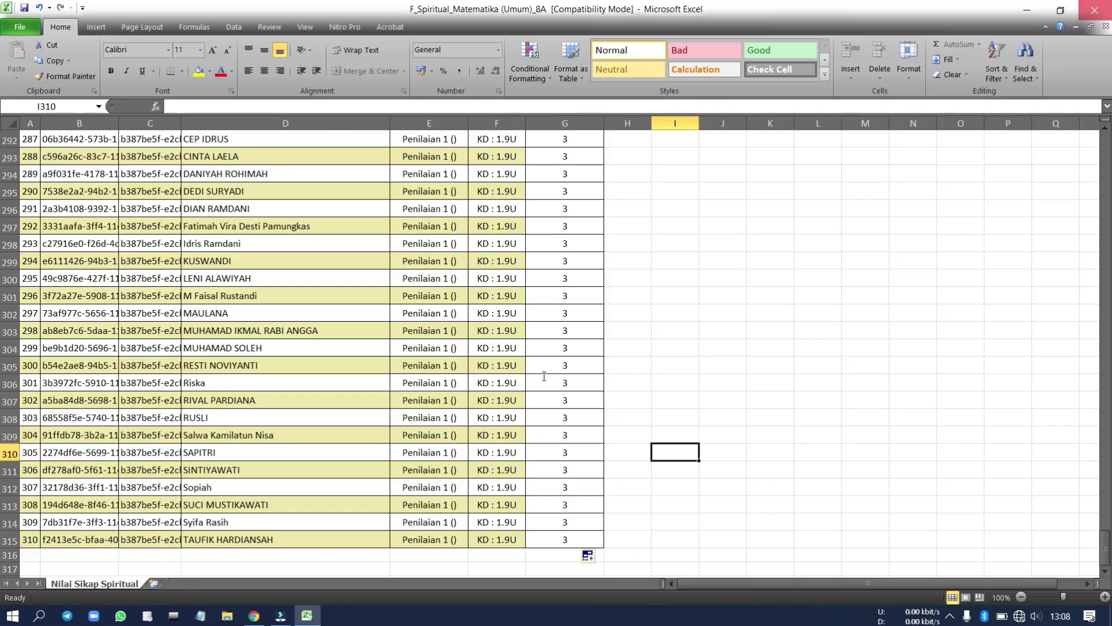
click(298, 582)
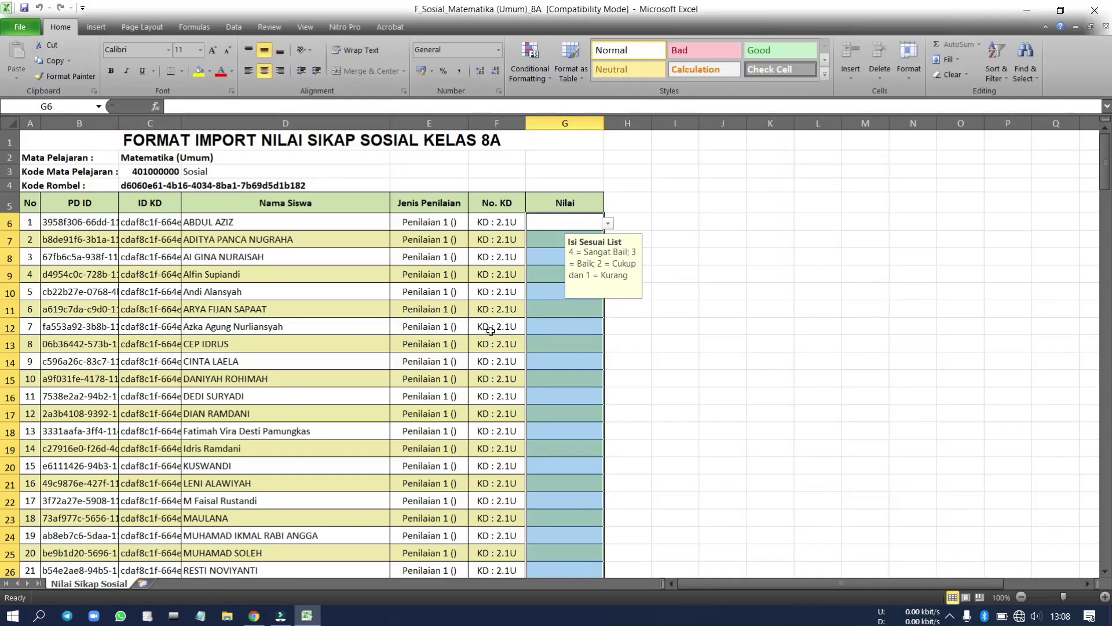
click(592, 222)
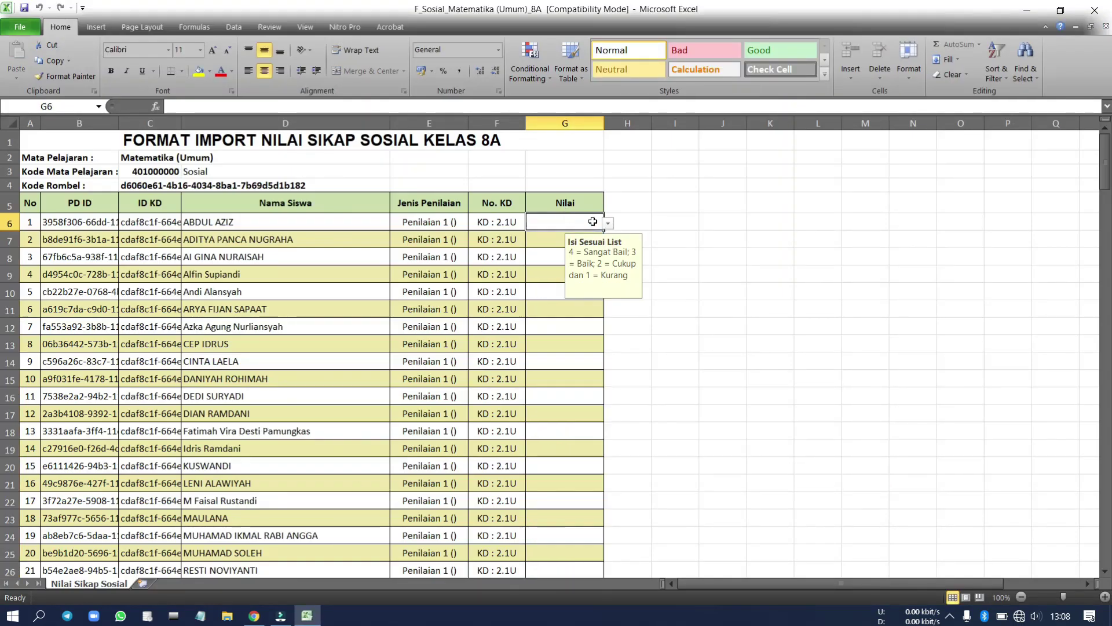
text(3)
key(Return)
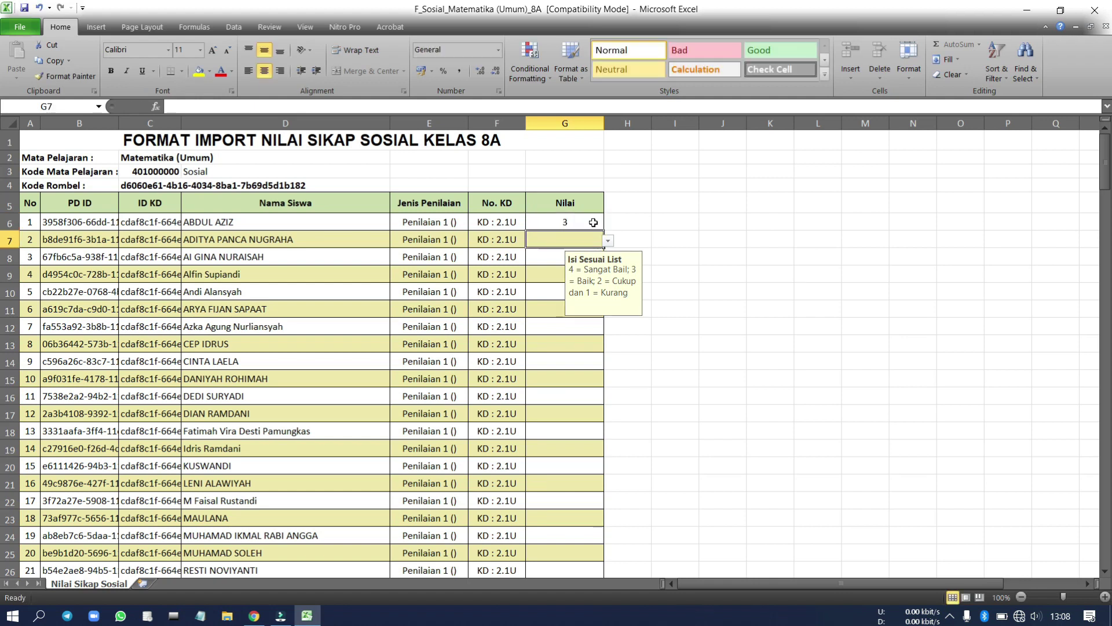
click(579, 216)
drag(603, 230, 601, 542)
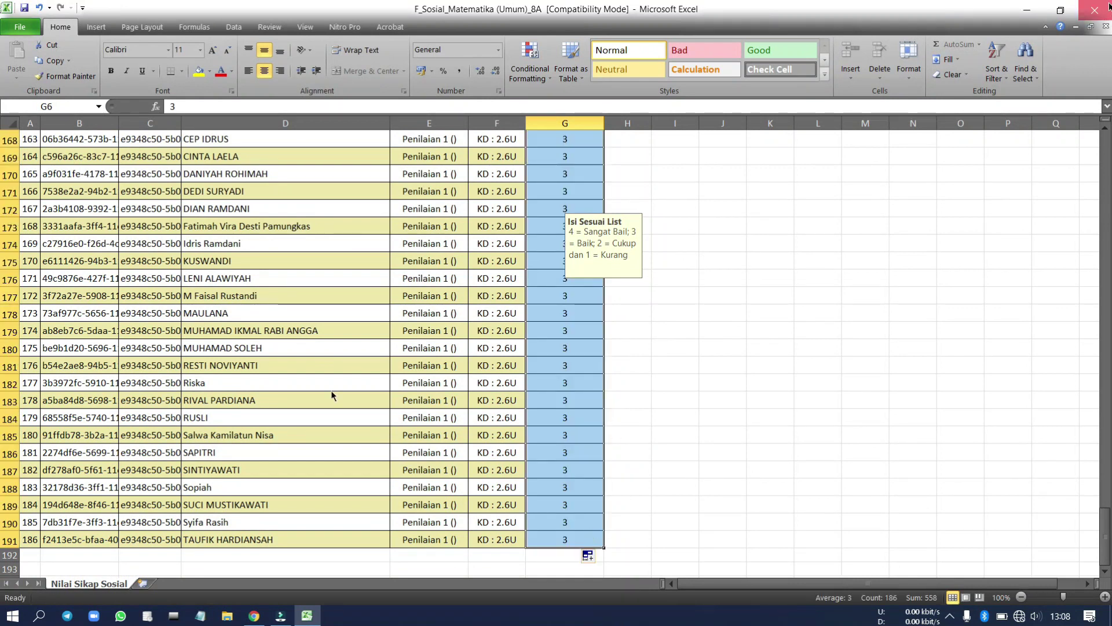
click(1109, 6)
Step: Open PTS_PAS_Matematika (Umum)_8A, fill the PTS and PAS columns with 80 for every student, and close the workbook
click(105, 575)
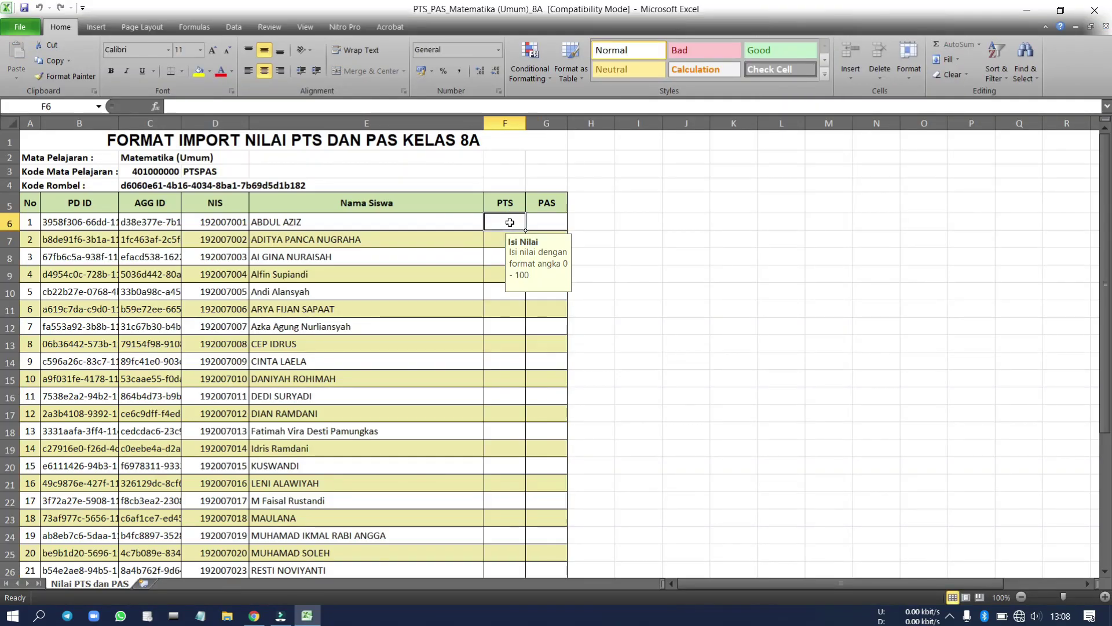
text(80)
key(Return)
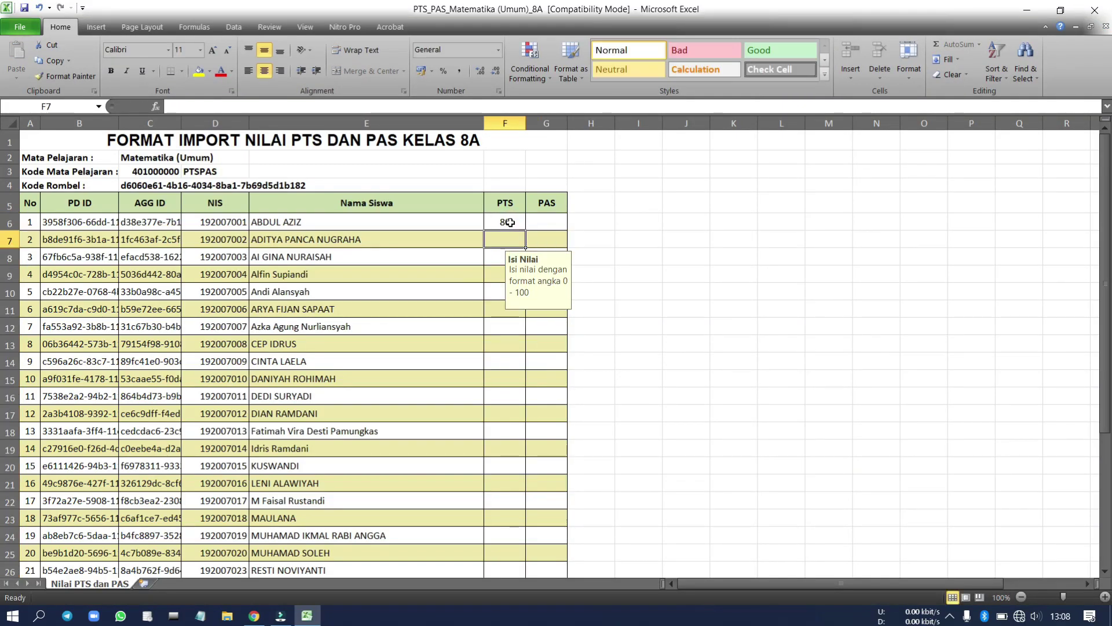
click(510, 223)
drag(525, 231, 548, 549)
click(665, 380)
scroll(665, 379, up, 4)
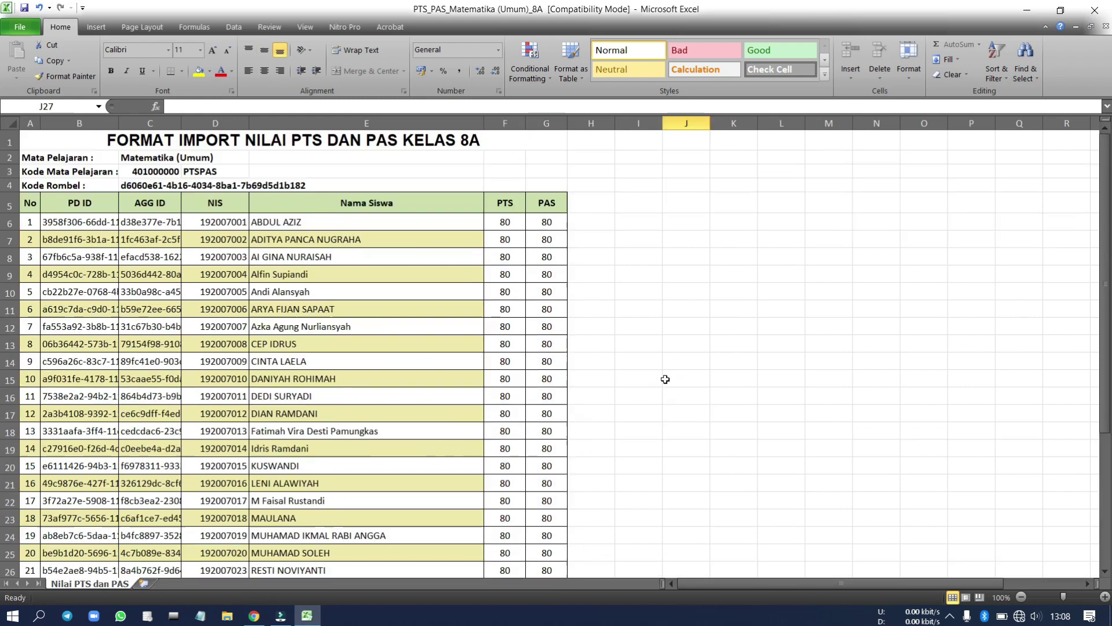
click(1104, 6)
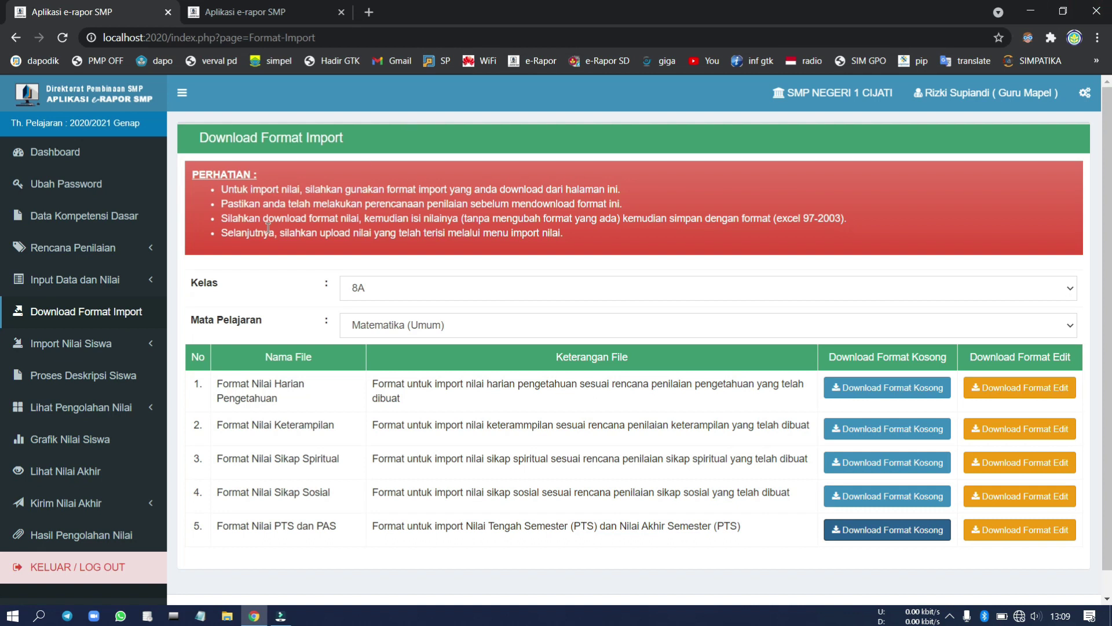
Step: Try to upload F_KD_Ket_Matematika (Umum)_8A from Downloads on the Import Nilai Pengetahuan page
click(104, 347)
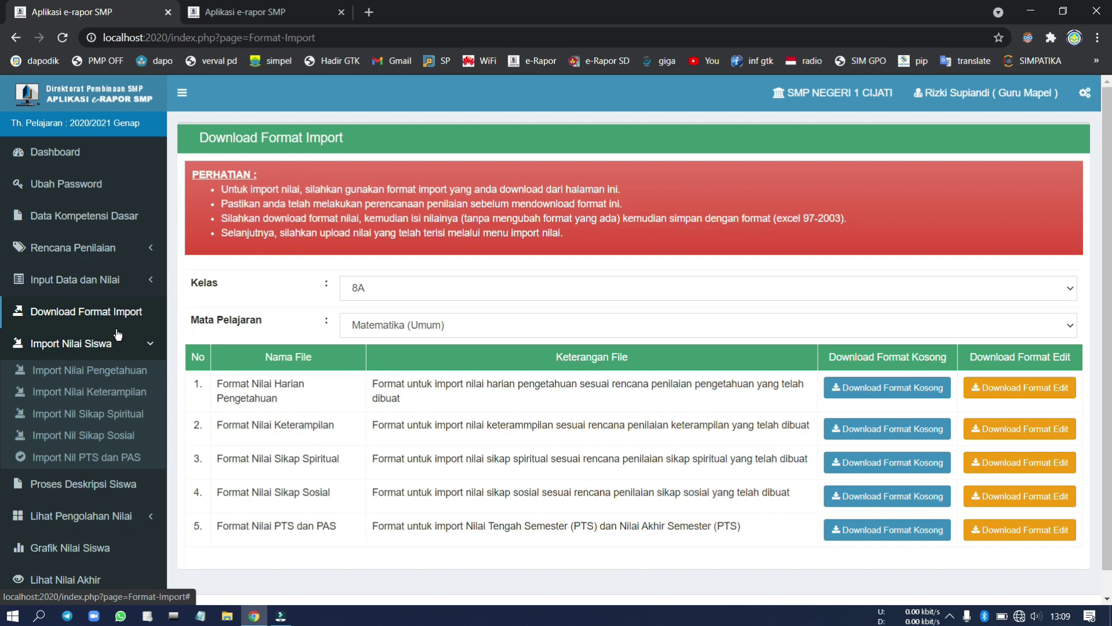
click(122, 375)
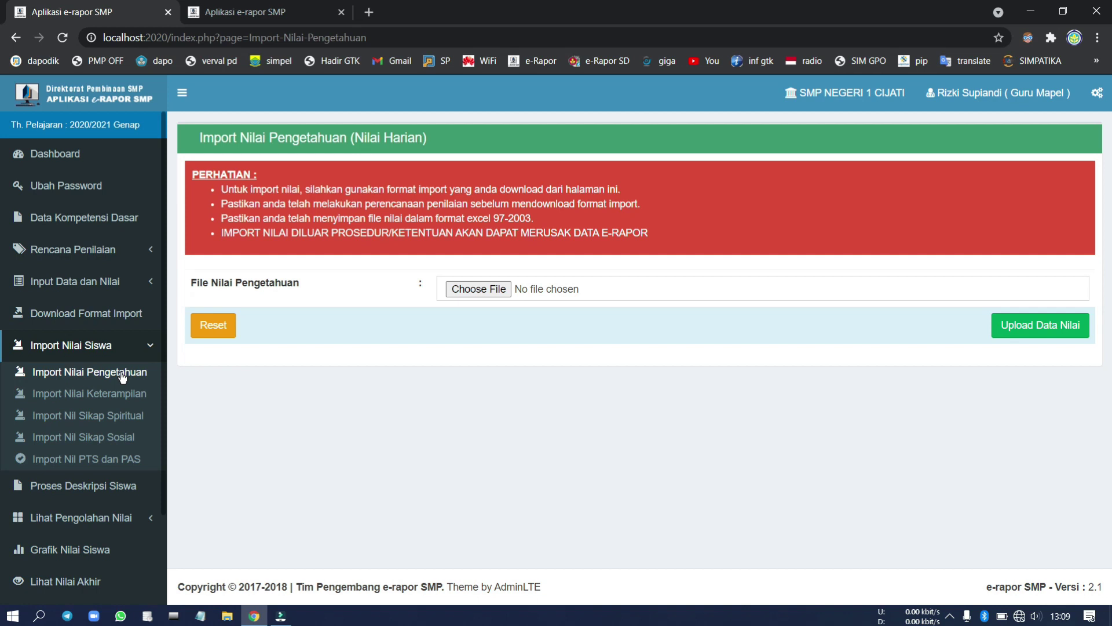
click(495, 293)
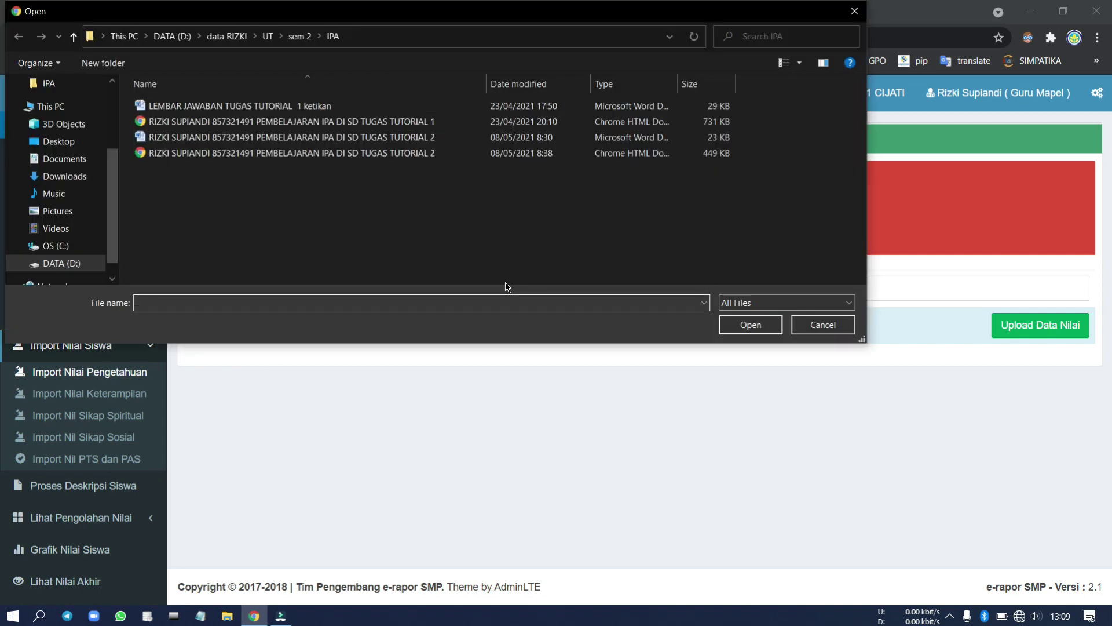
click(64, 176)
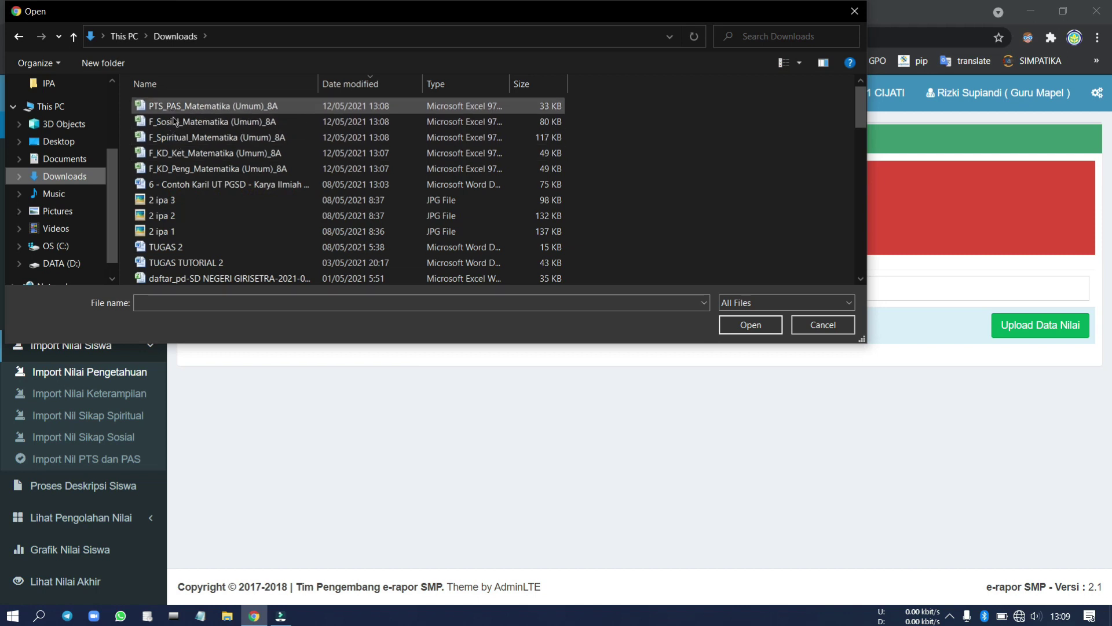
click(200, 155)
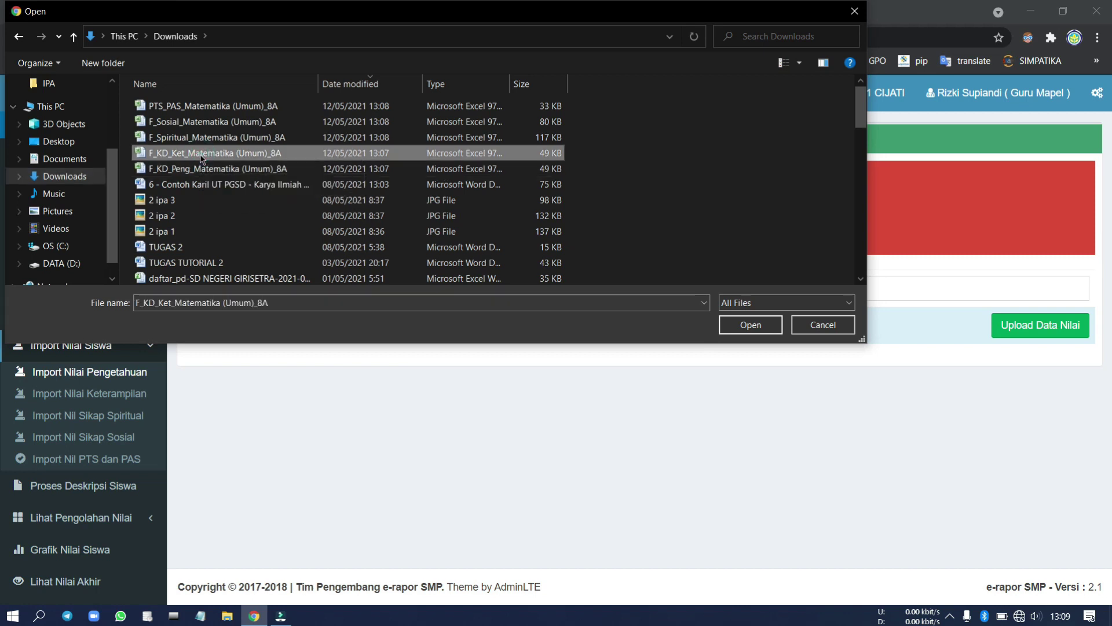
click(750, 324)
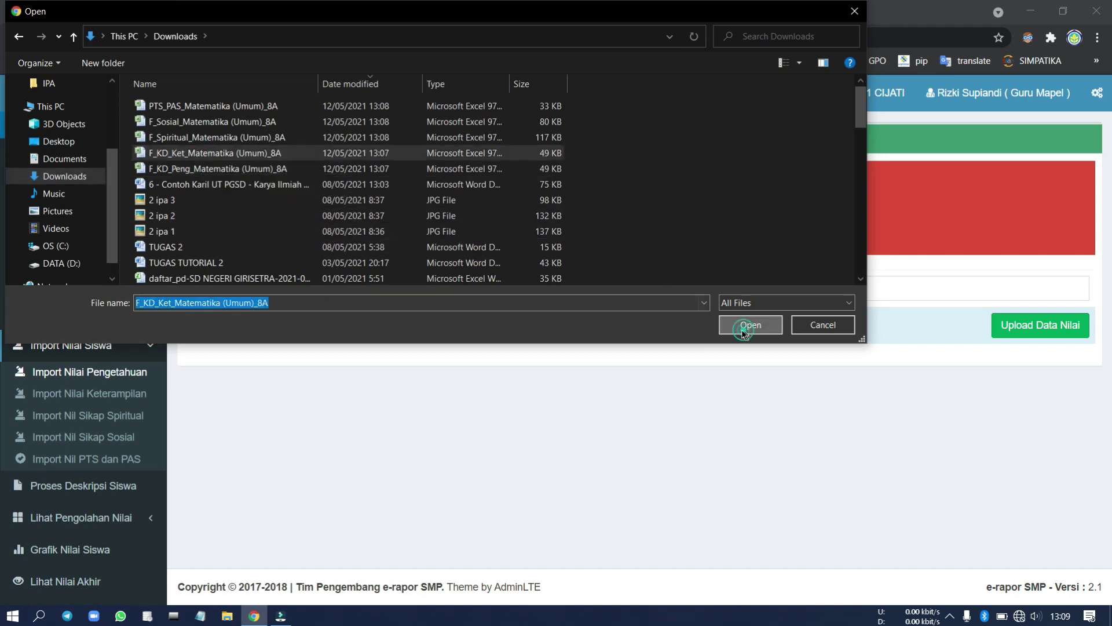
click(1005, 322)
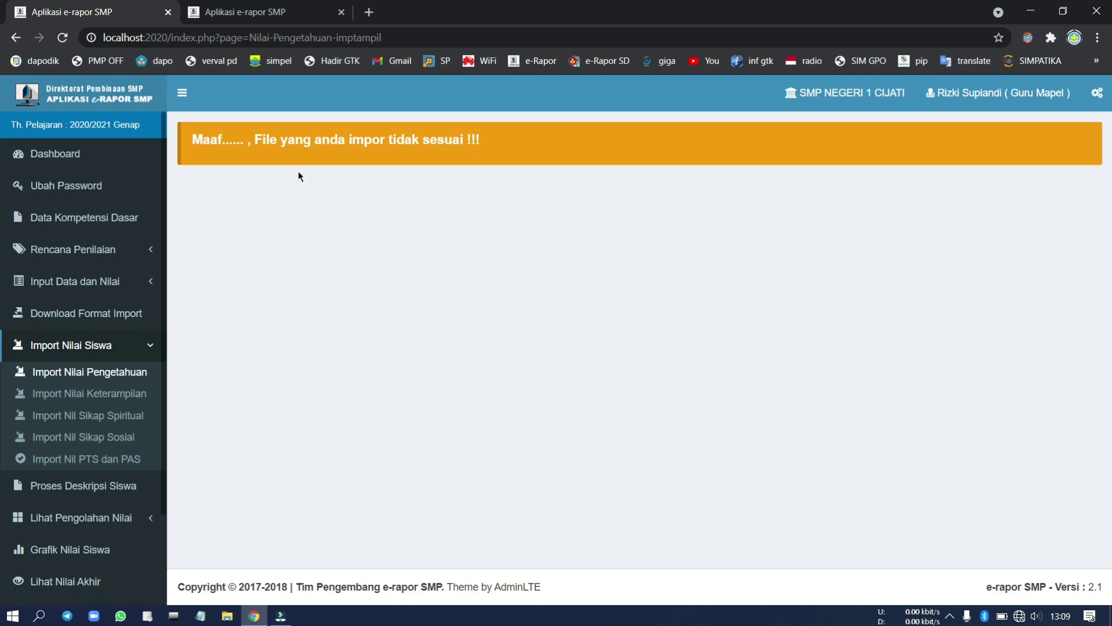
Step: Upload F_KD_Peng_Matematika (Umum)_8A.xls as the score file on the Import Nilai Pengetahuan page
click(137, 372)
click(478, 288)
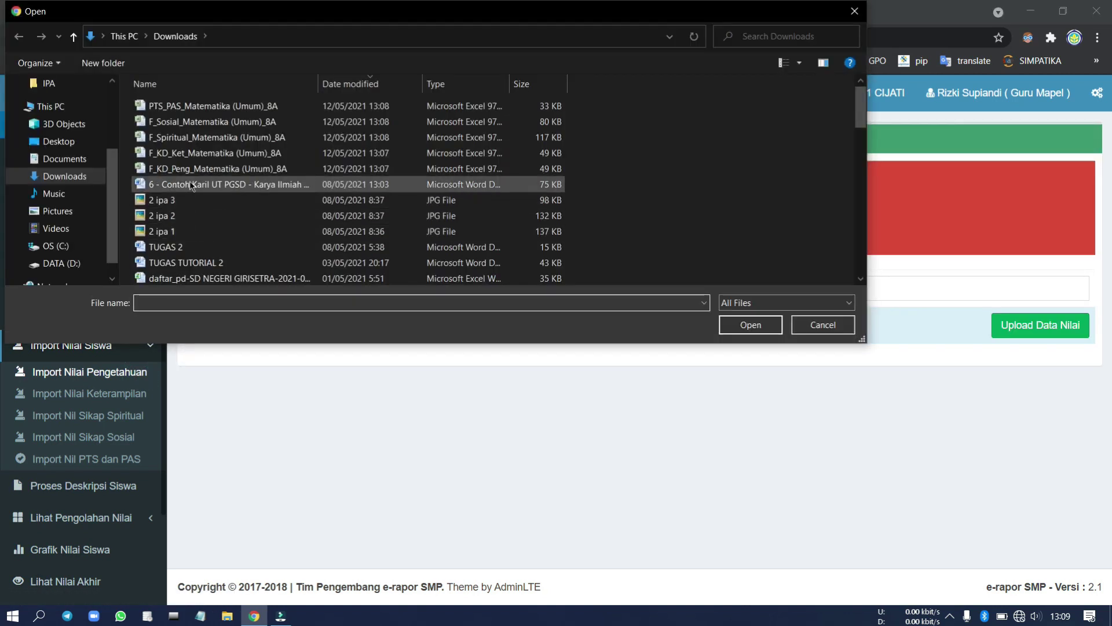
click(191, 168)
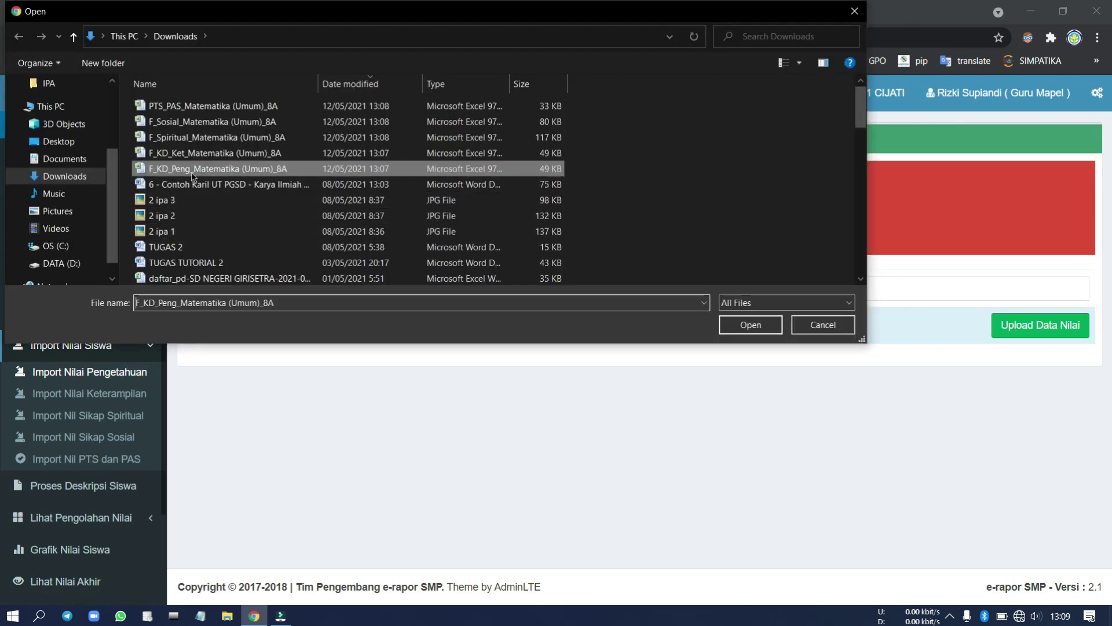
click(776, 325)
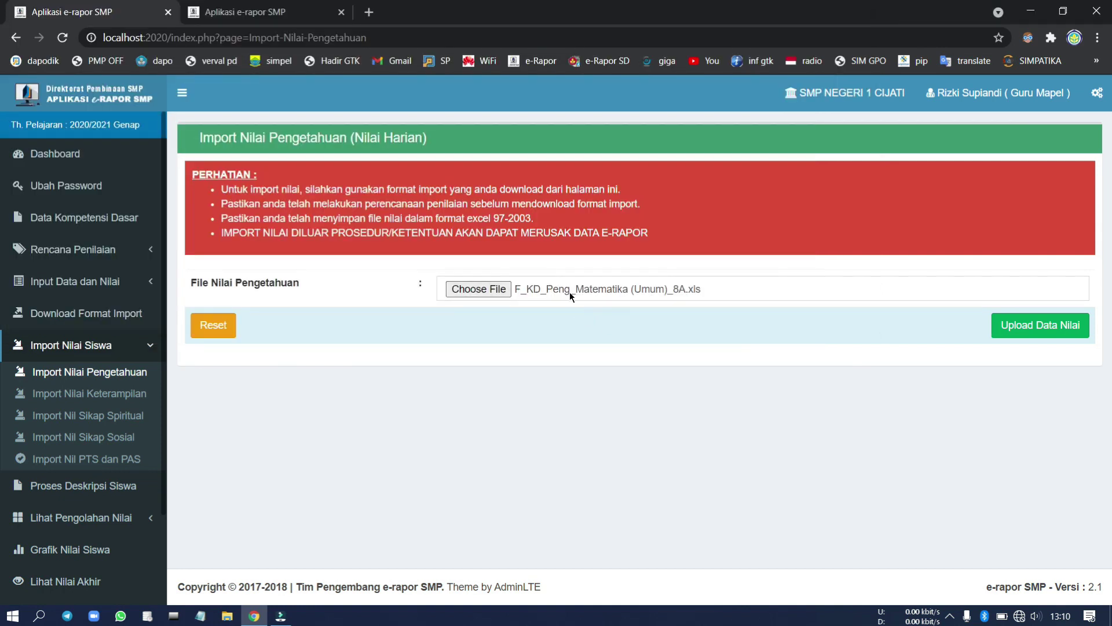
click(1031, 324)
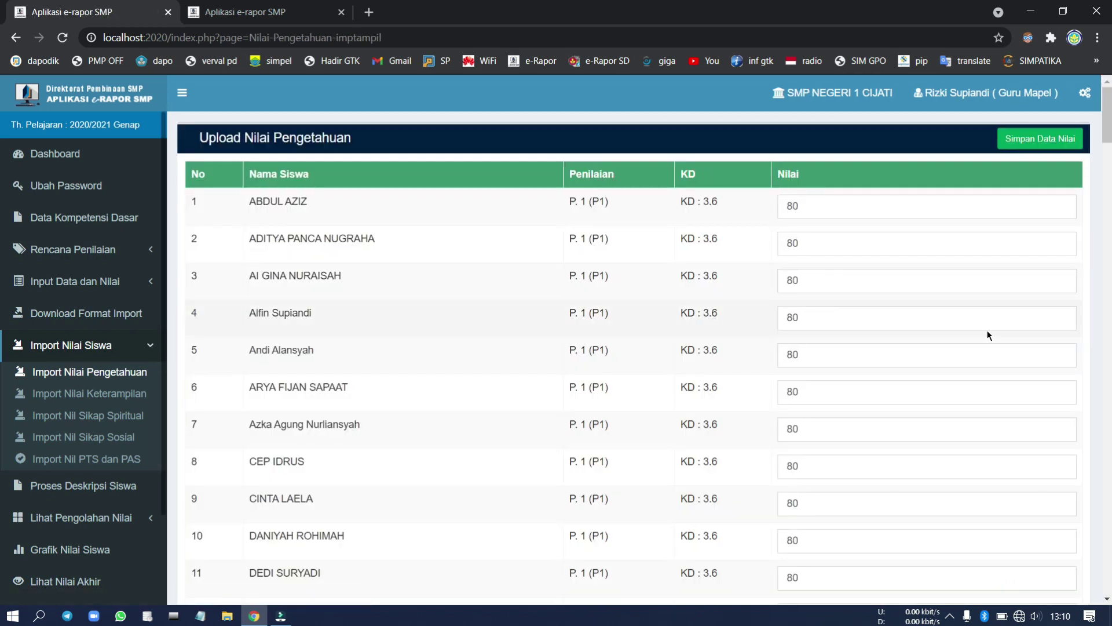
Step: Review the uploaded knowledge scores for all students and save them
scroll(979, 333, down, 20)
scroll(967, 335, down, 20)
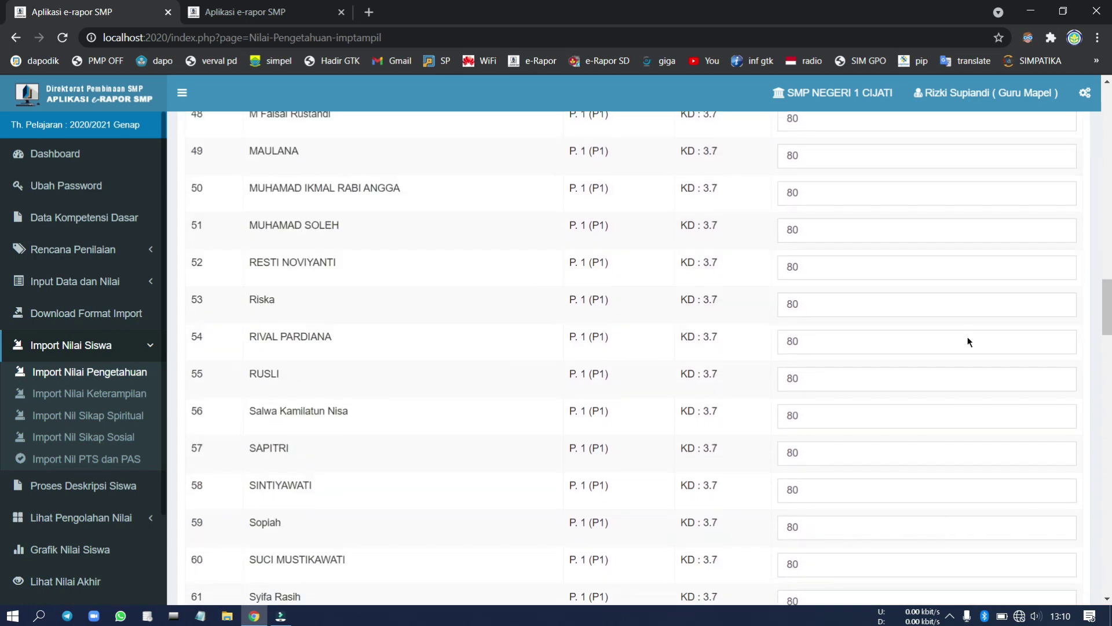
scroll(974, 343, up, 4)
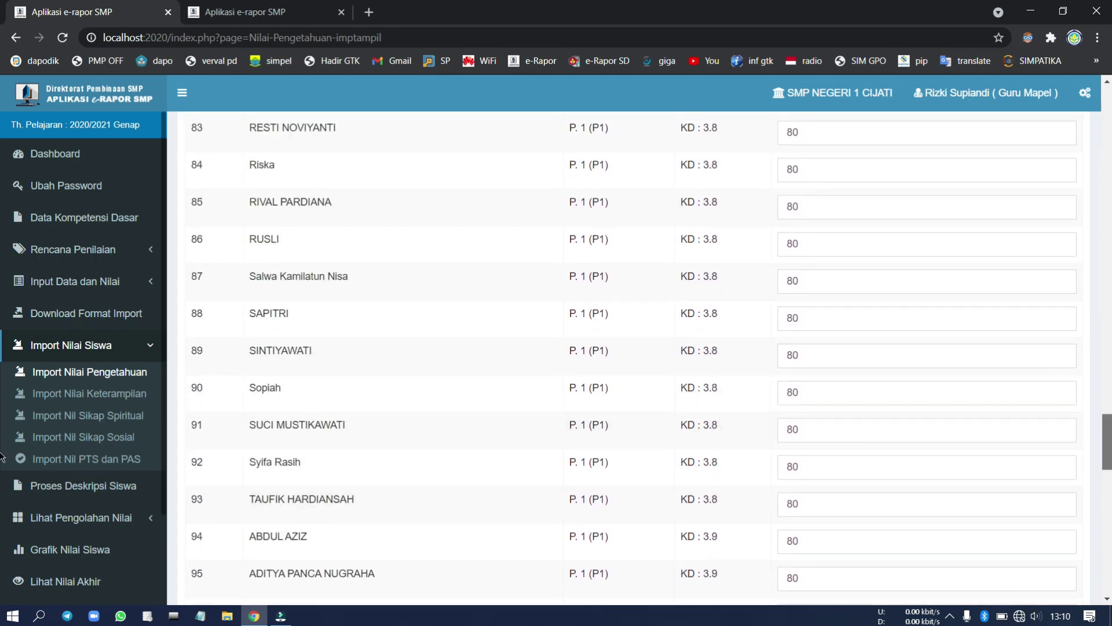
scroll(985, 348, down, 20)
click(1042, 524)
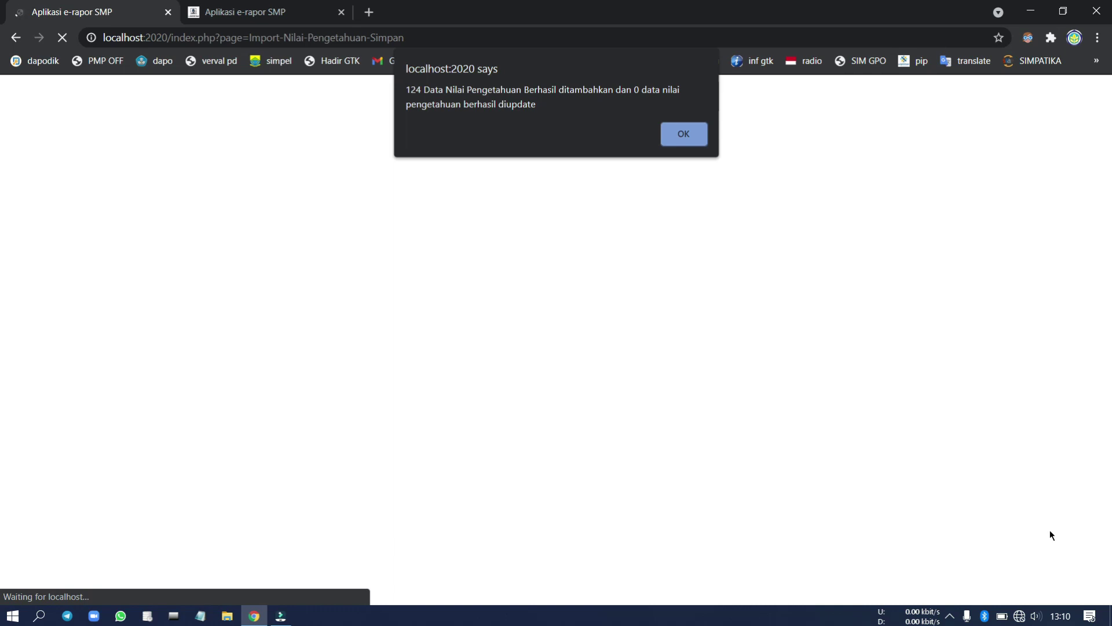
click(672, 137)
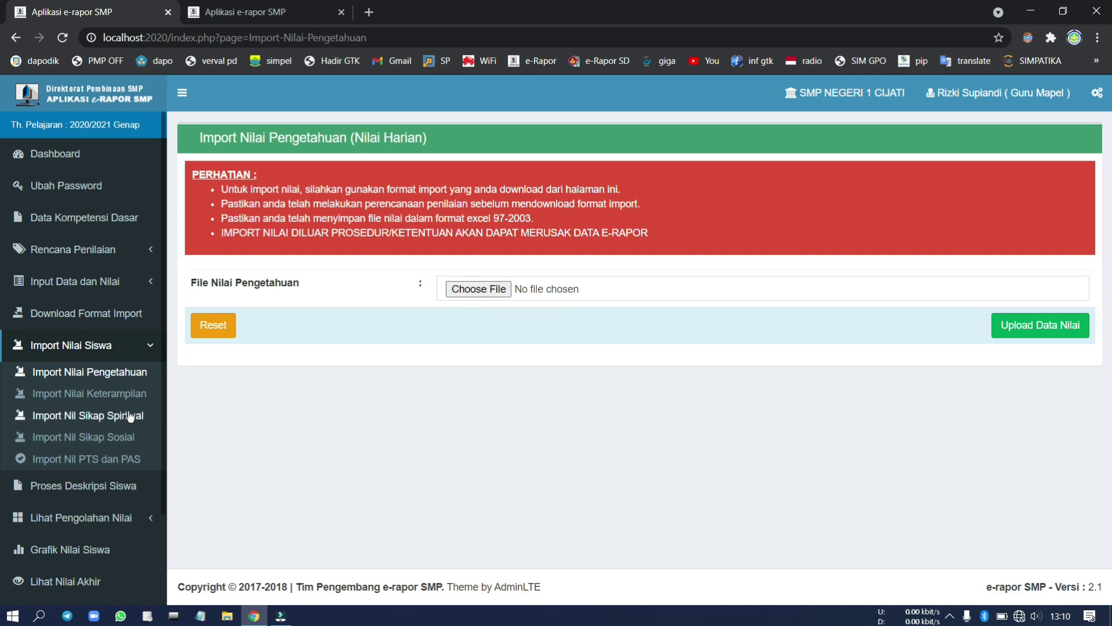
Step: Upload F_KD_Ket_Matematika (Umum)_8A.xls through Import Nilai Keterampilan and save the skills scores
click(121, 394)
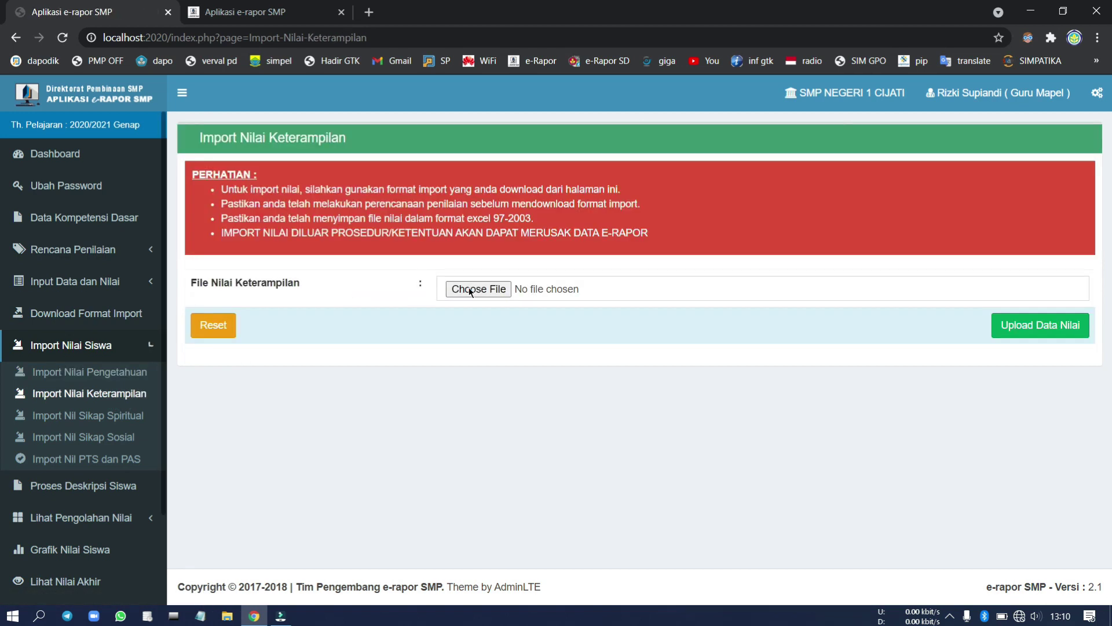
click(471, 289)
click(193, 152)
click(748, 324)
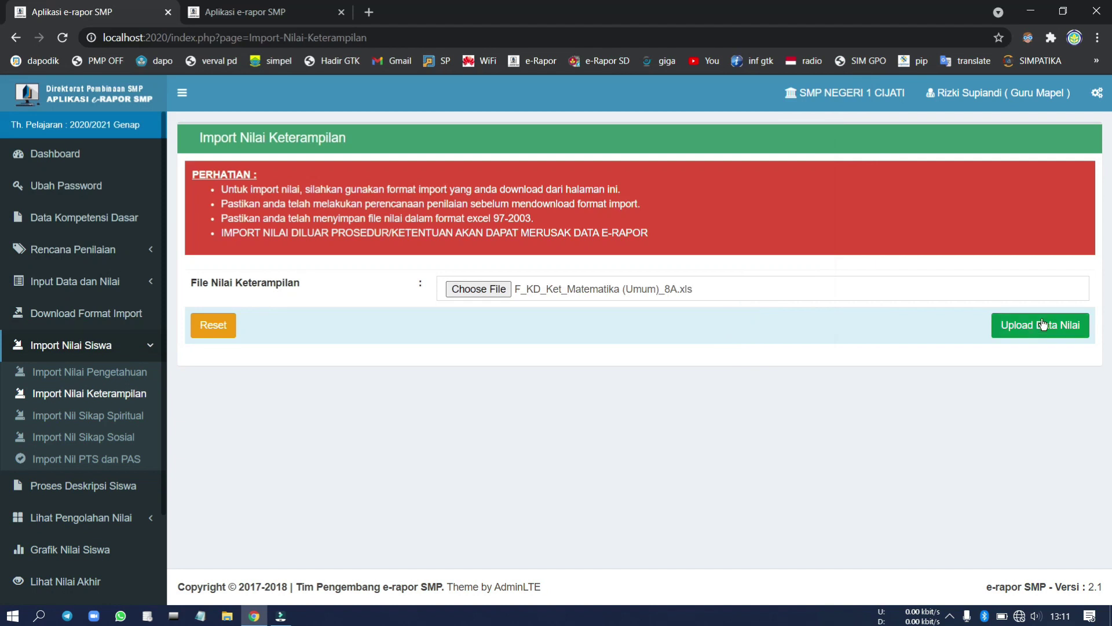
click(1049, 323)
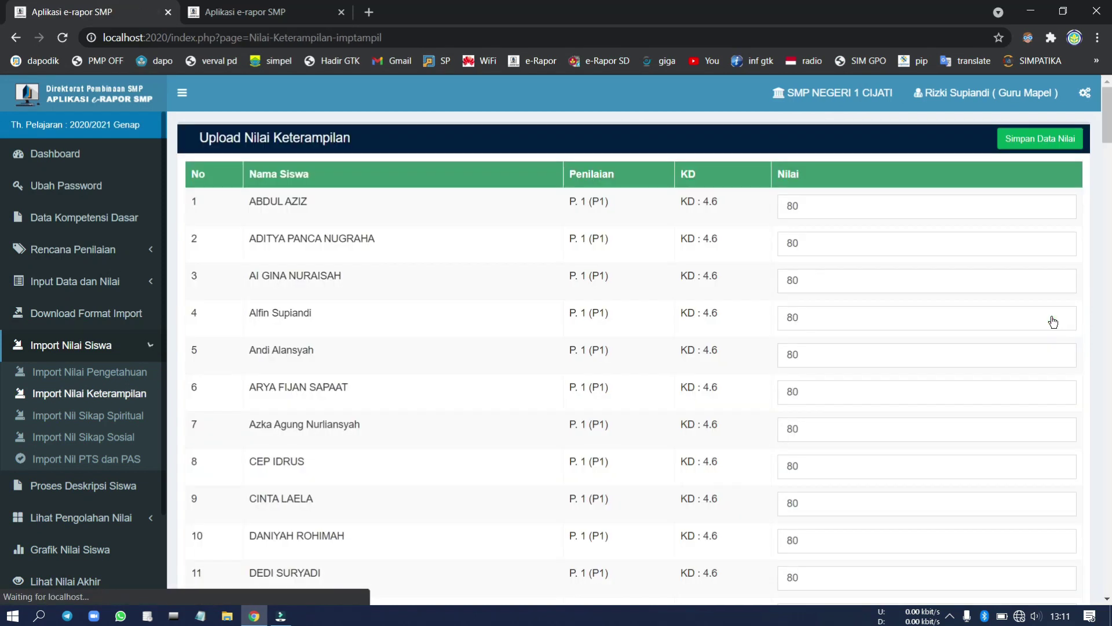
click(1027, 142)
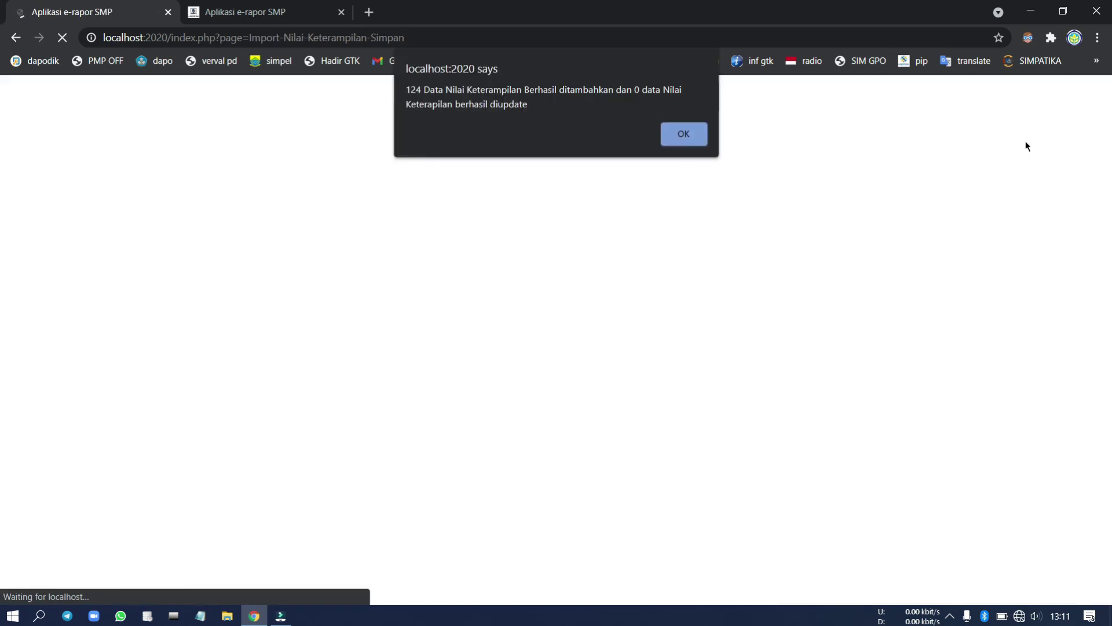
key(Return)
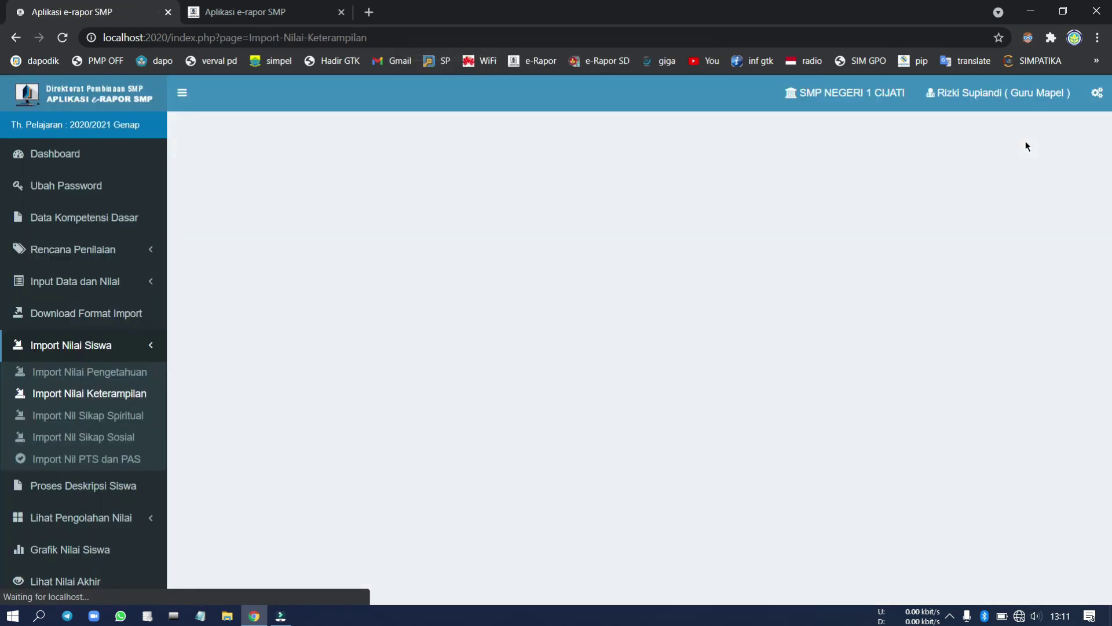
Step: Upload F_Spiritual_Matematika (Umum)_8A.xls through Import Nil Sikap Spiritual and save the spiritual attitude scores
click(116, 416)
click(475, 289)
click(212, 138)
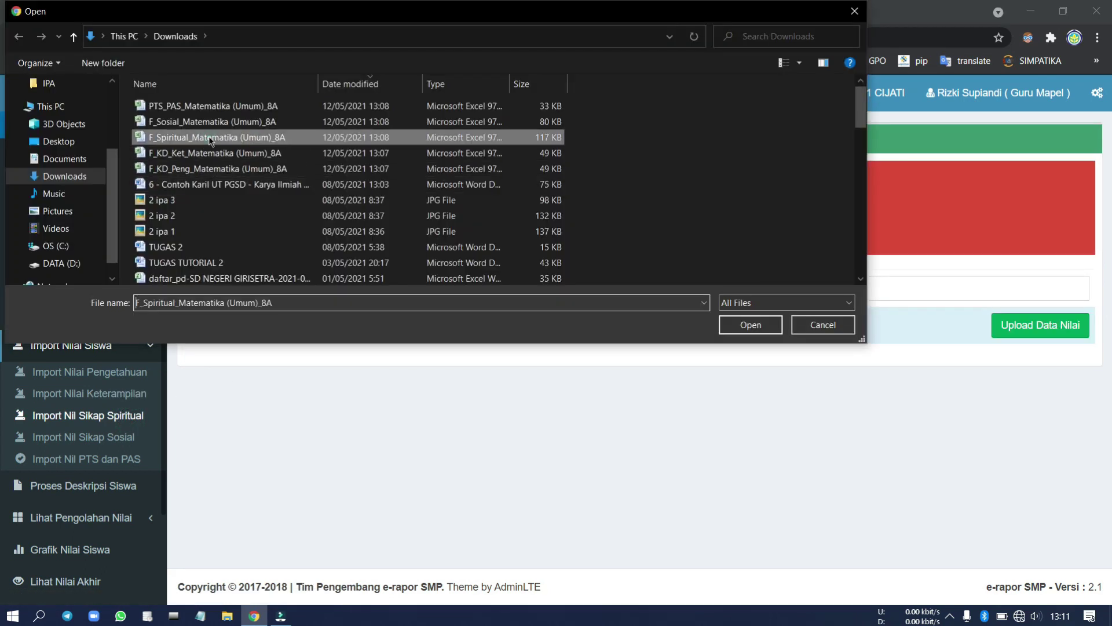
click(750, 325)
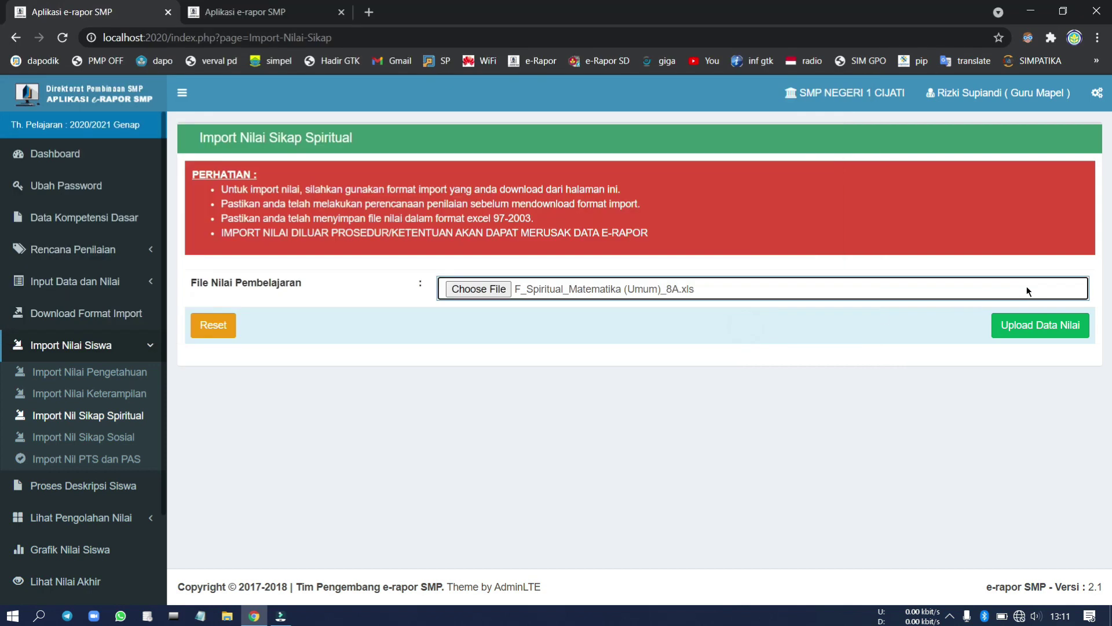
click(1045, 319)
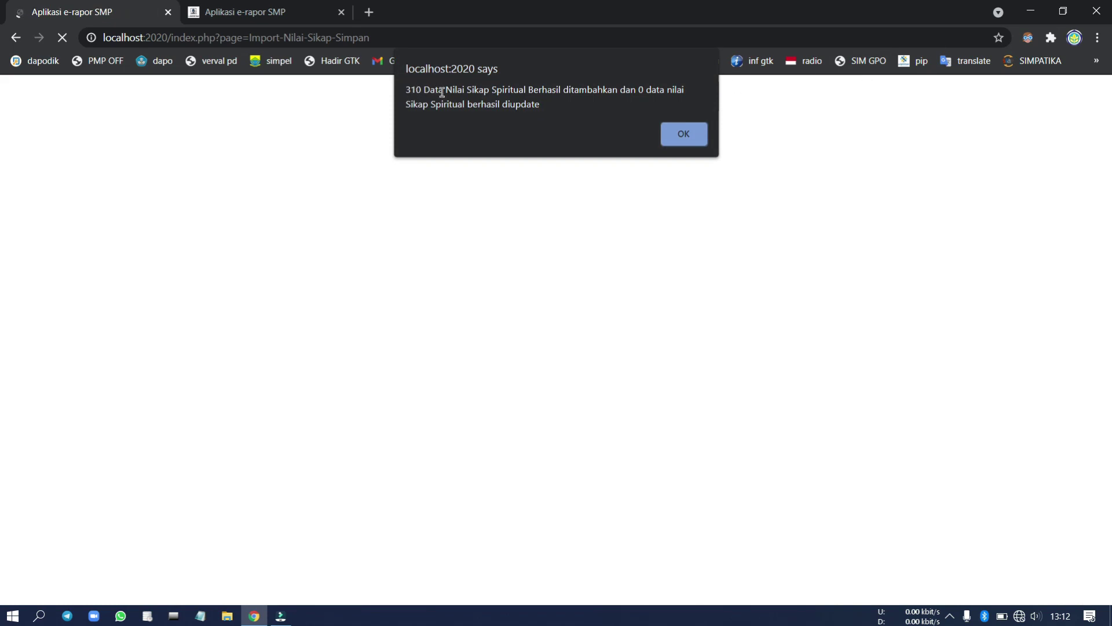
click(676, 141)
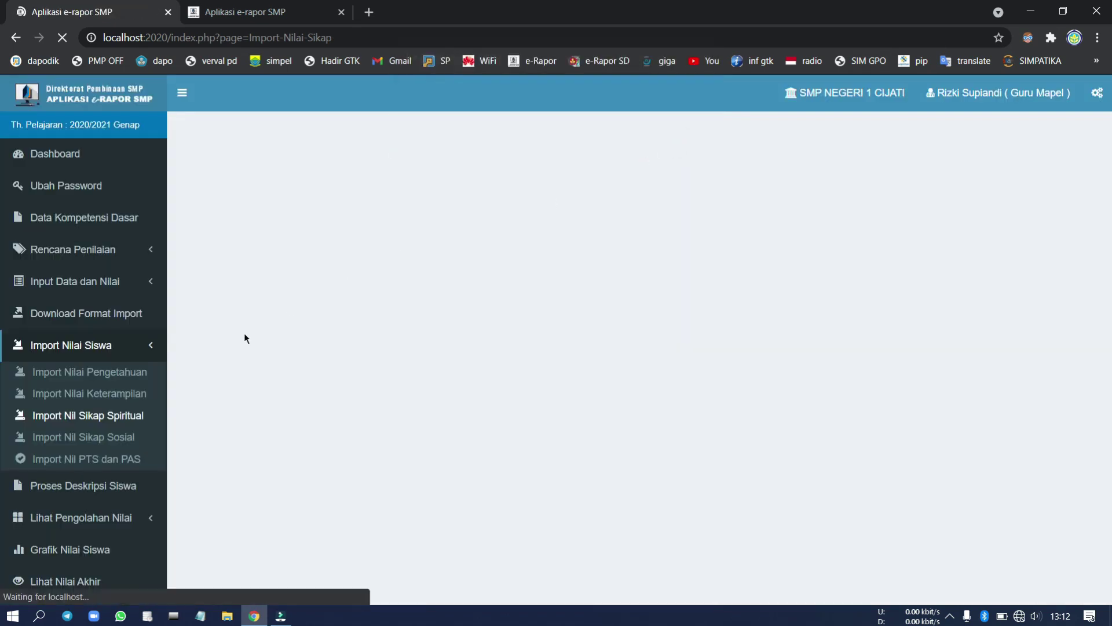
Step: Upload F_Sosial_Matematika (Umum)_8A.xls through Import Nil Sikap Sosial and save the social attitude scores
click(51, 437)
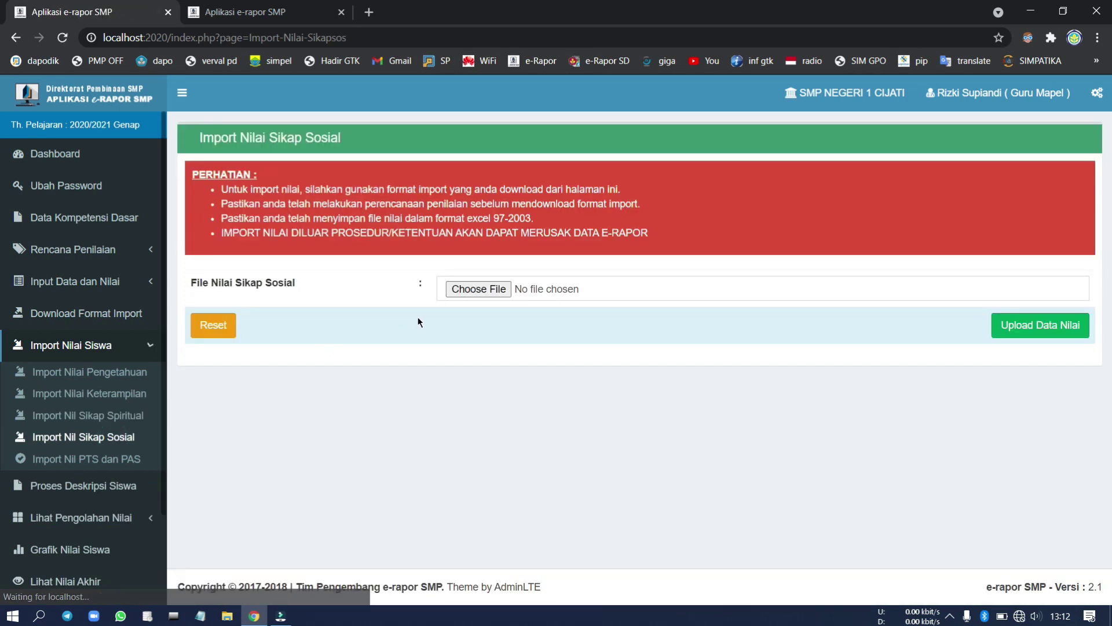
click(469, 290)
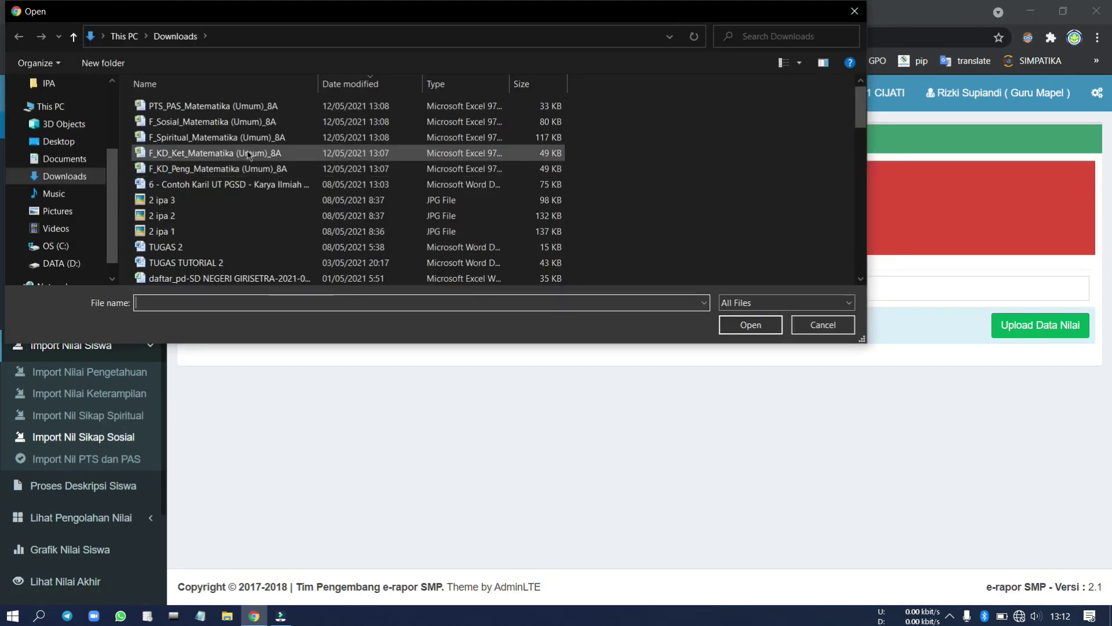
click(233, 122)
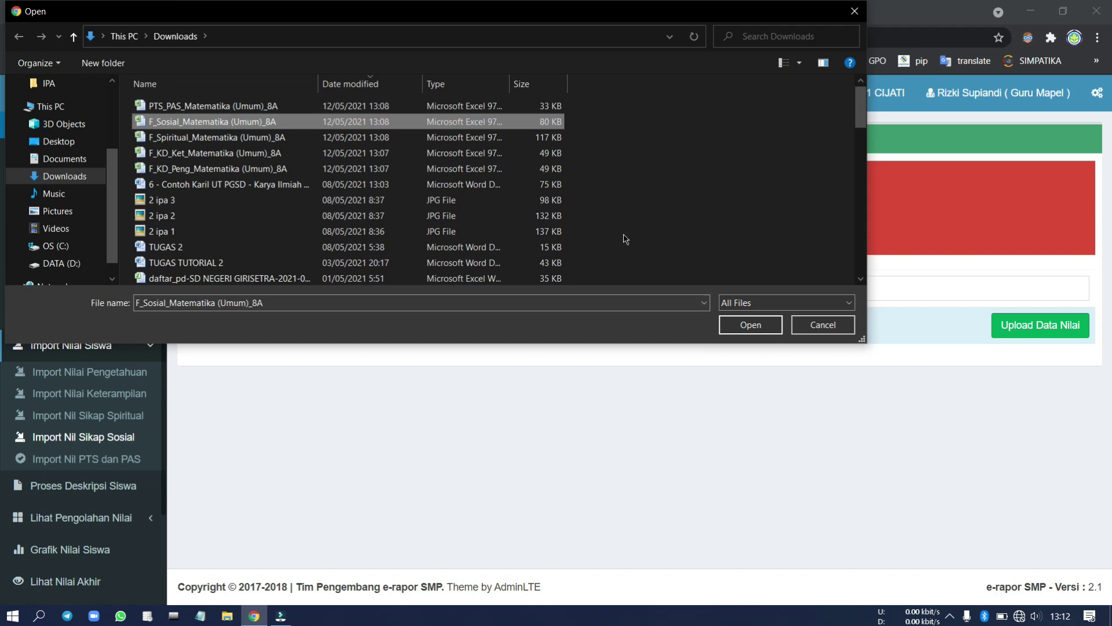
click(750, 324)
click(1033, 326)
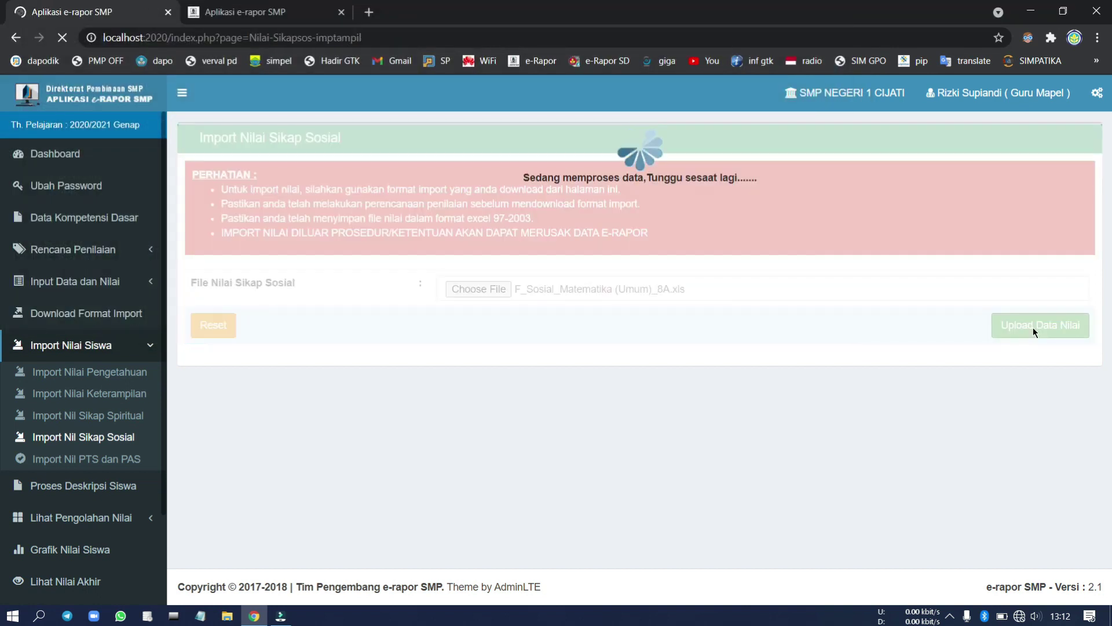
click(1027, 144)
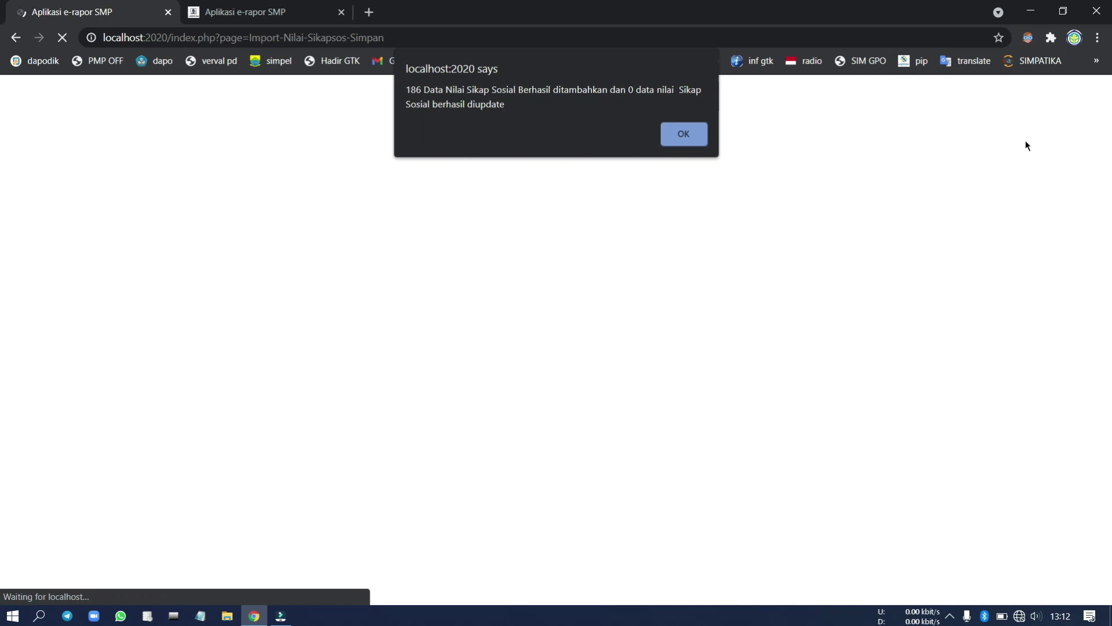
click(697, 135)
Step: Upload PTS_PAS_Matematika (Umum)_8A.xls through Import Nil PTS dan PAS and save the midterm and final exam scores
click(72, 463)
click(466, 291)
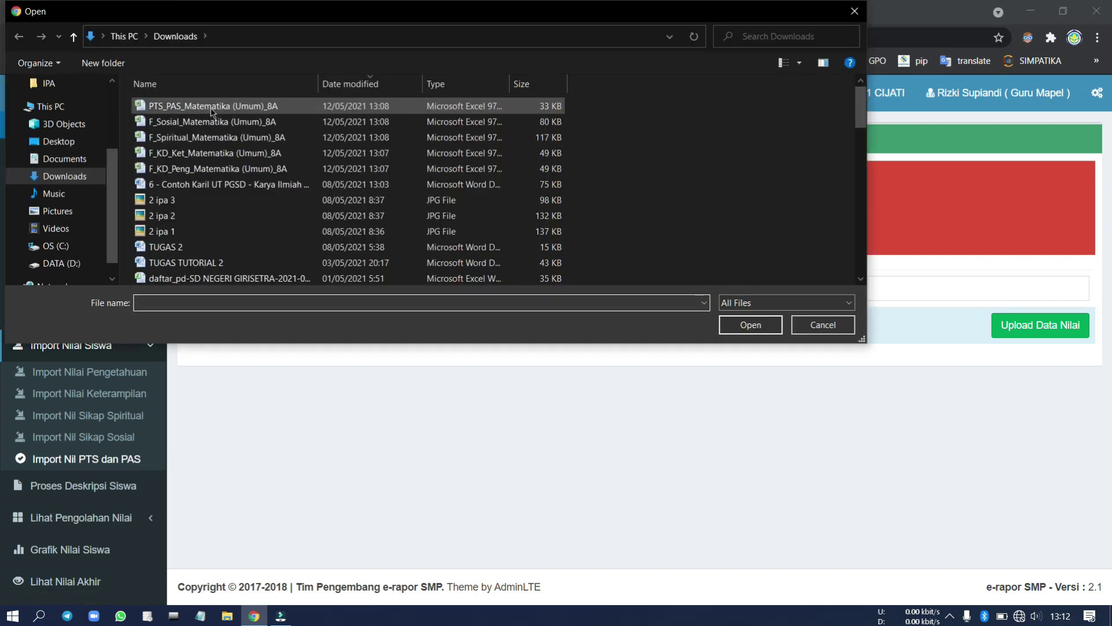
click(212, 107)
click(749, 325)
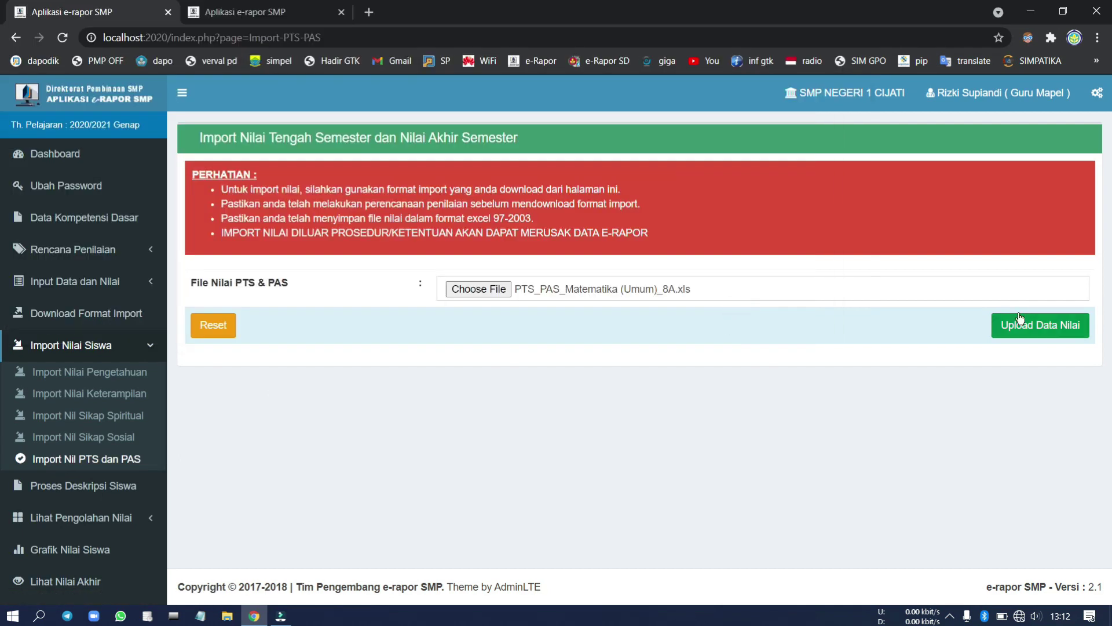
click(1022, 319)
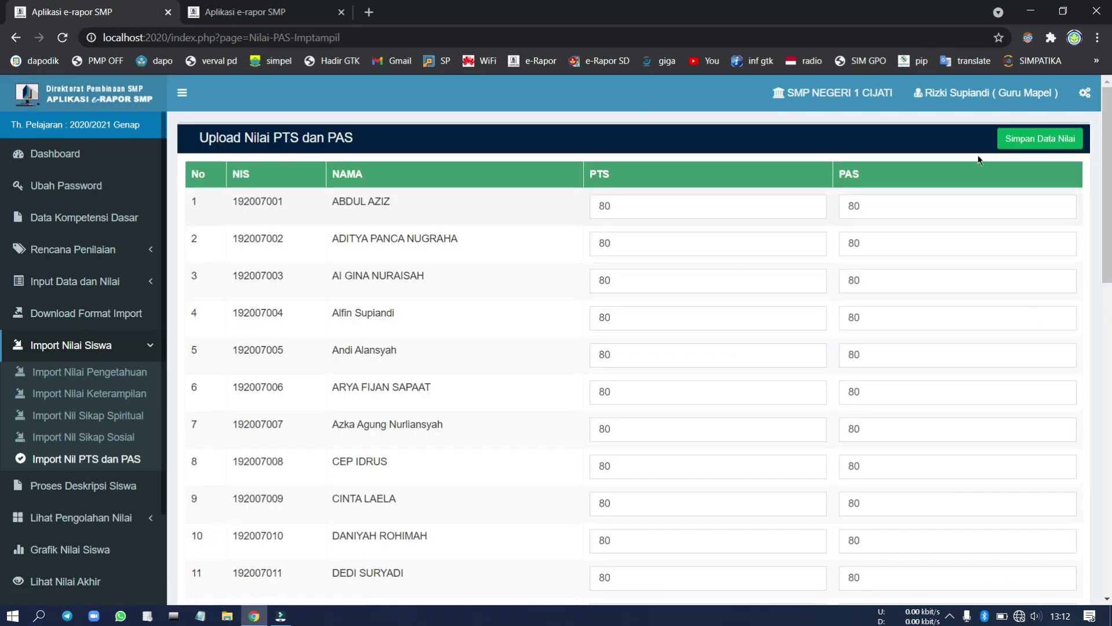
click(1069, 139)
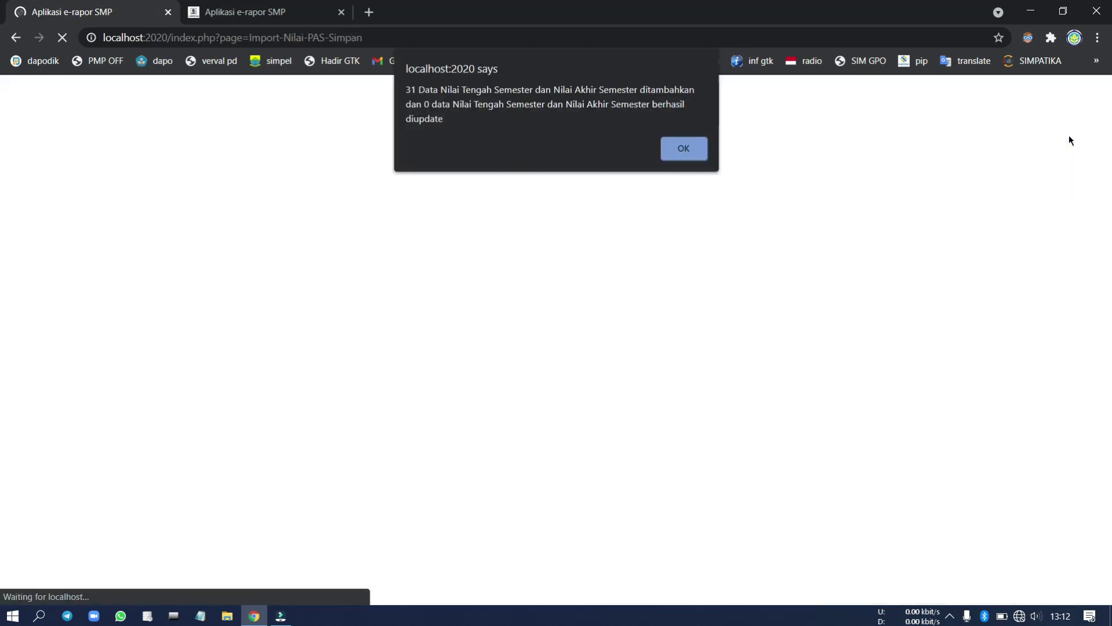
click(674, 147)
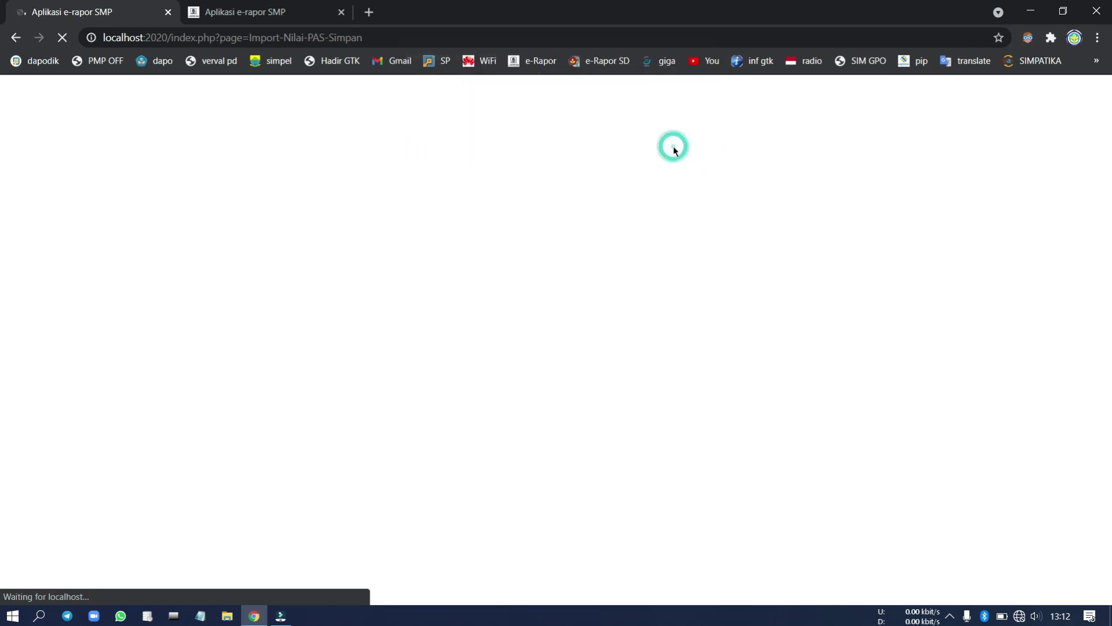
Step: Reload the dashboard open in the other browser tab and check the 8A Matematika row under Capaian Proses Penilaian
click(261, 12)
right_click(330, 221)
click(369, 267)
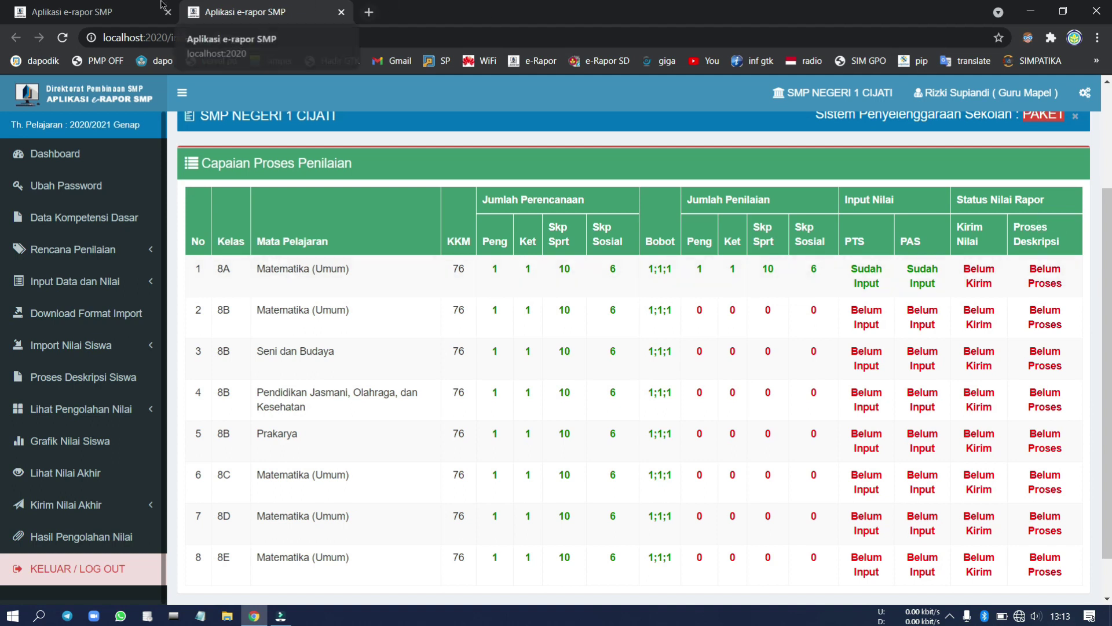
Step: Return to the import page's tab and load Proses Deskripsi Siswa for class 8A, subject Matematika (Umum)
click(118, 14)
scroll(86, 183, down, 2)
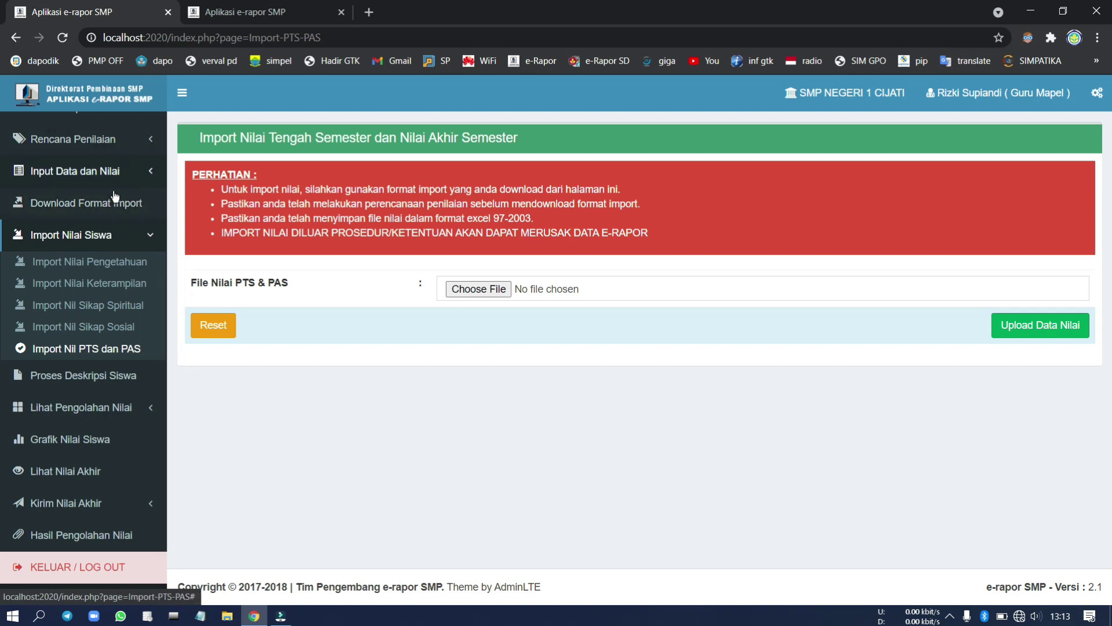
click(79, 383)
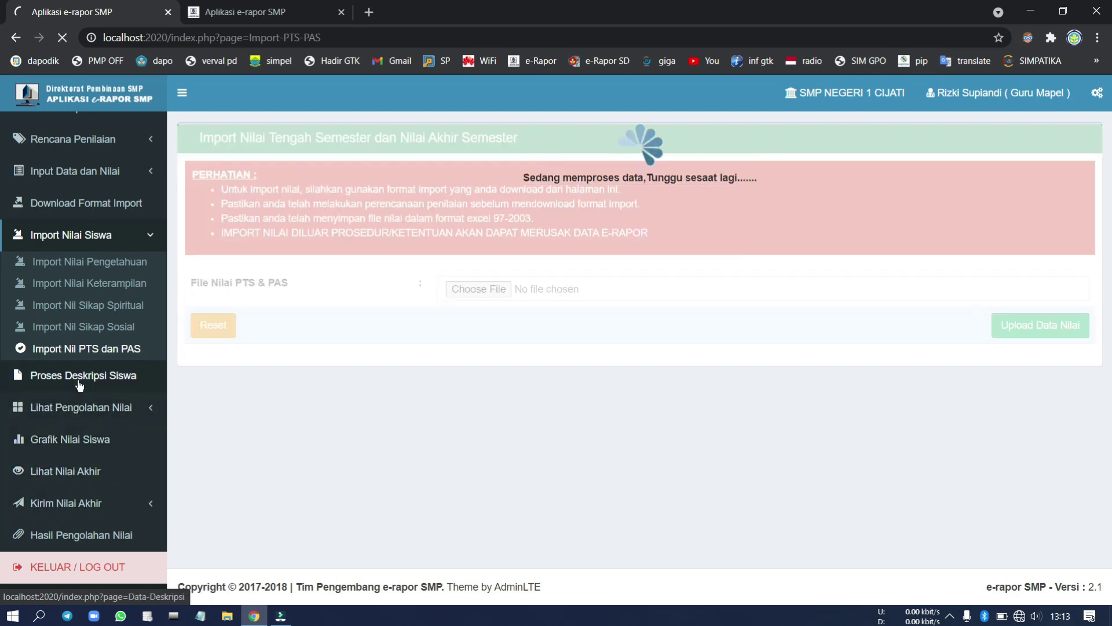
click(406, 169)
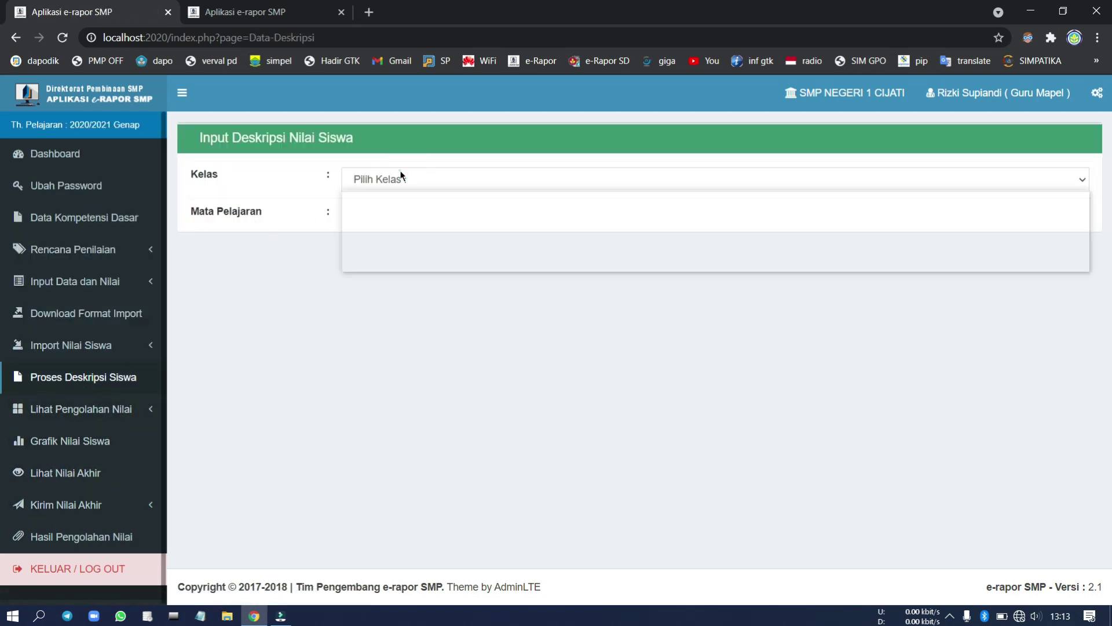
click(397, 218)
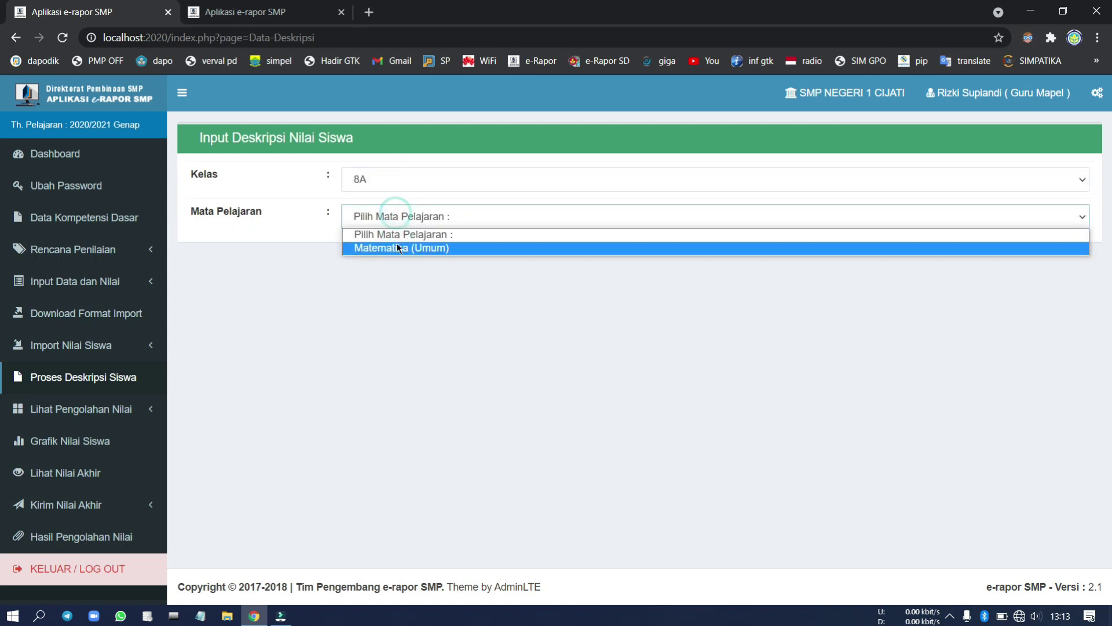
click(397, 251)
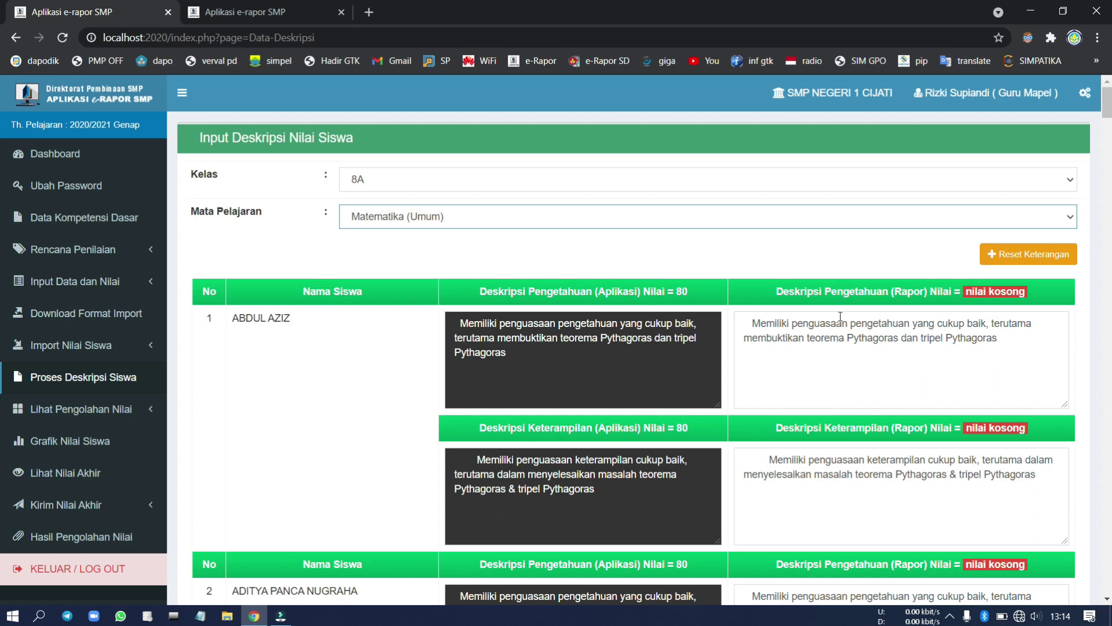
Step: Review the knowledge and skills descriptions for all class 8A students and save them
scroll(723, 390, down, 4)
scroll(724, 383, down, 8)
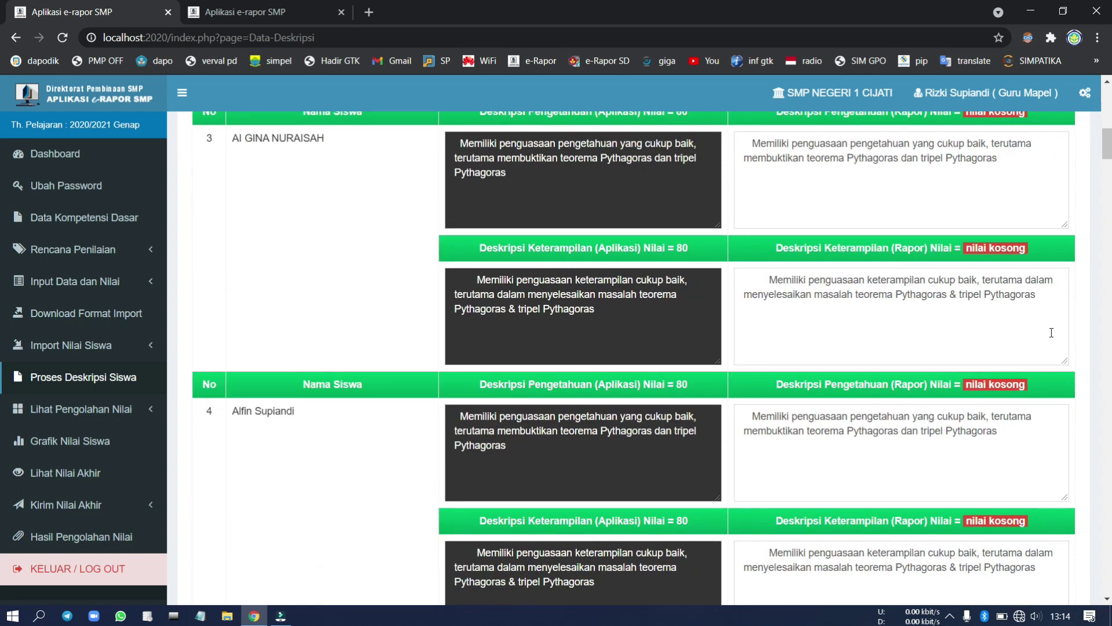
drag(1105, 146, 1104, 104)
scroll(1101, 215, down, 18)
drag(1101, 215, 1104, 585)
click(1029, 504)
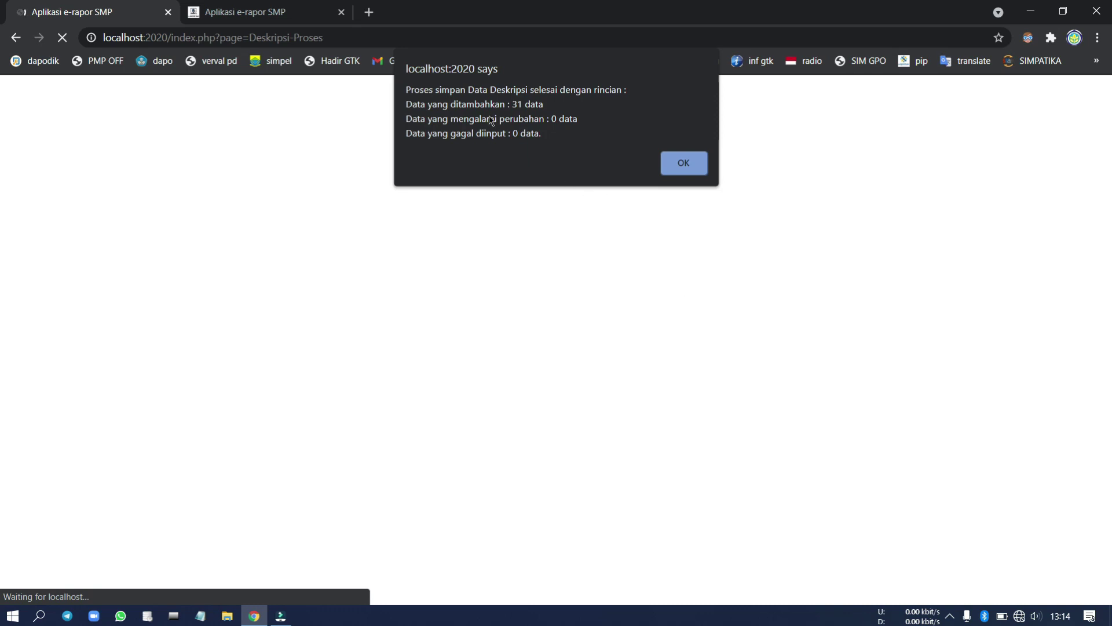
click(665, 158)
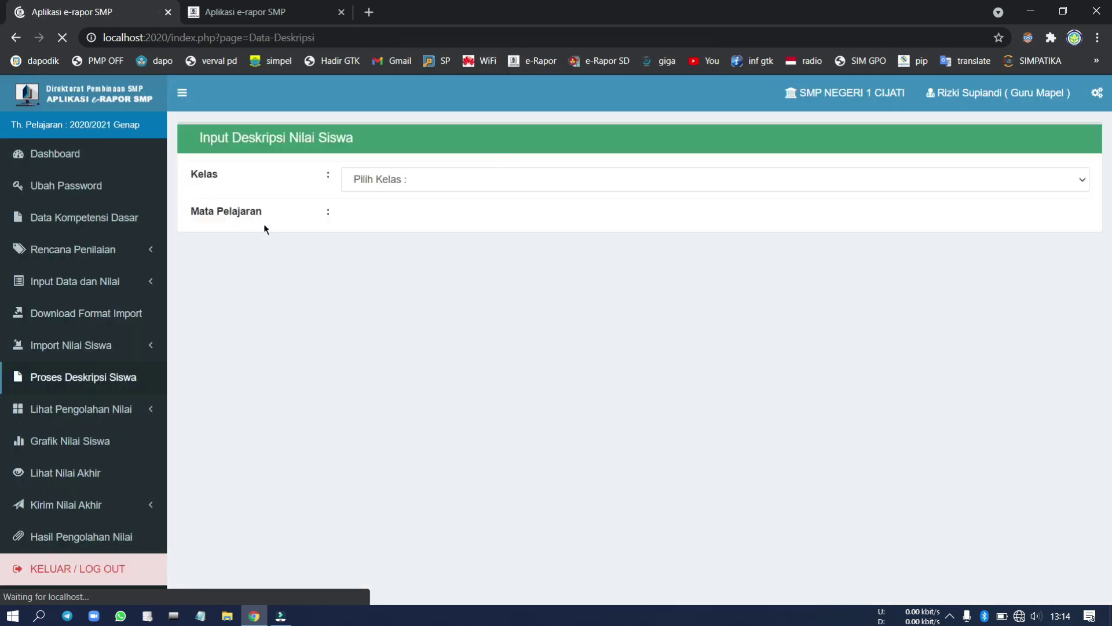
Step: Load the Kirim Nilai Akhir page for class 8A, subject Matematika (Umum)
click(74, 513)
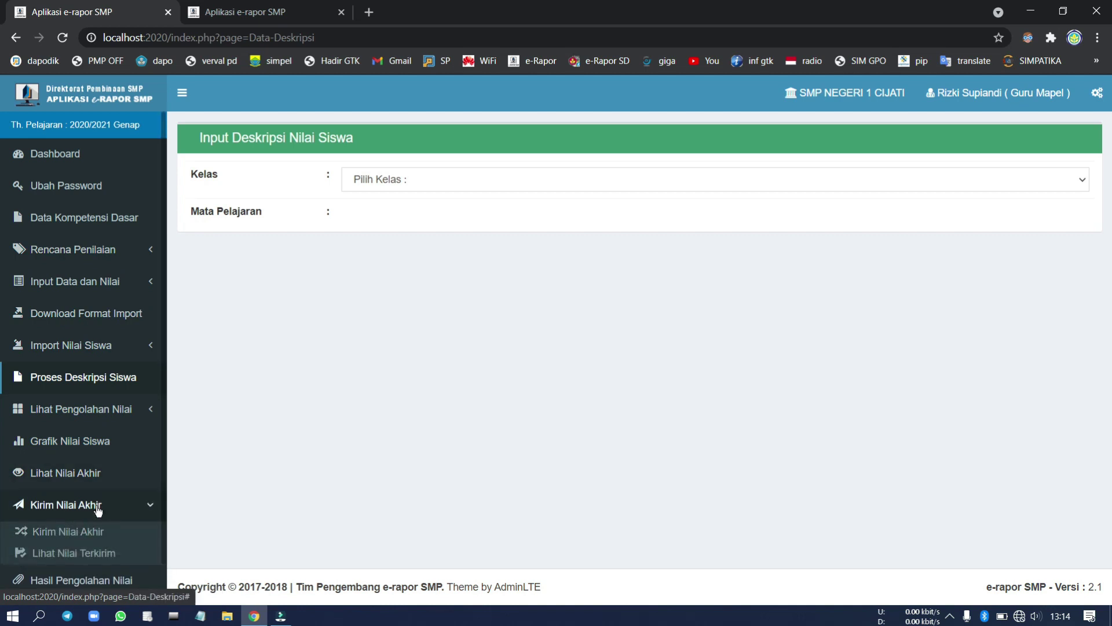
click(103, 539)
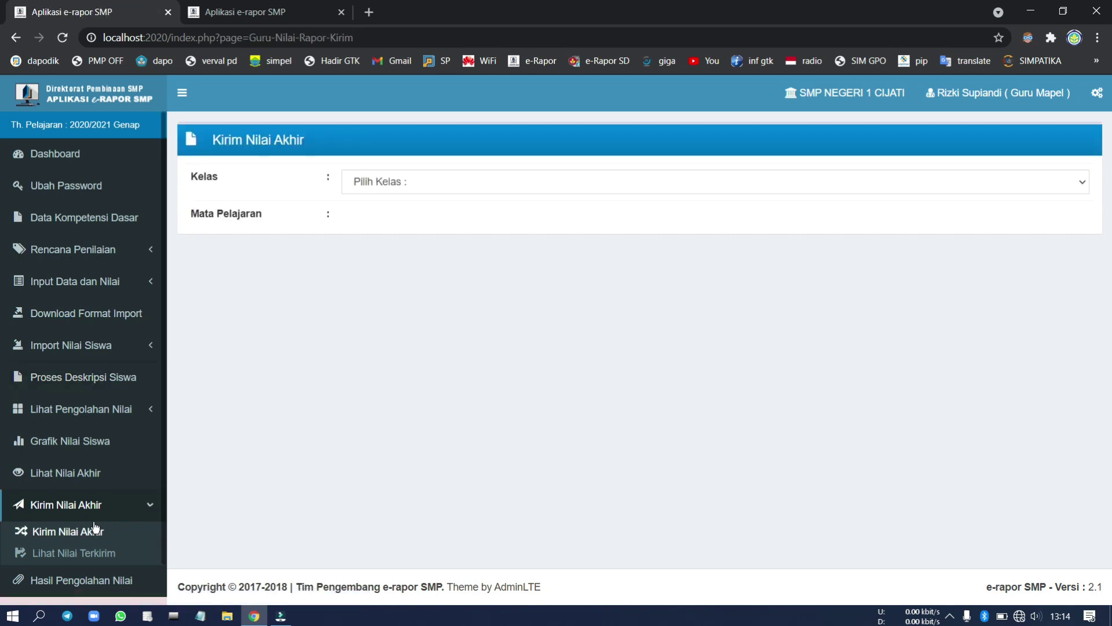
click(406, 181)
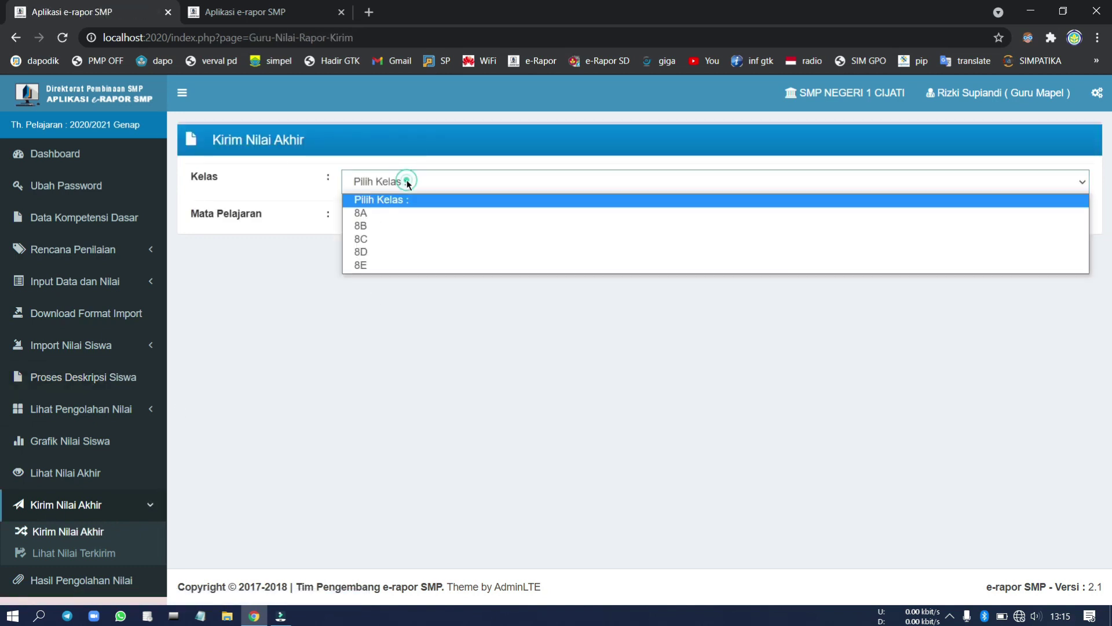
click(396, 211)
click(397, 218)
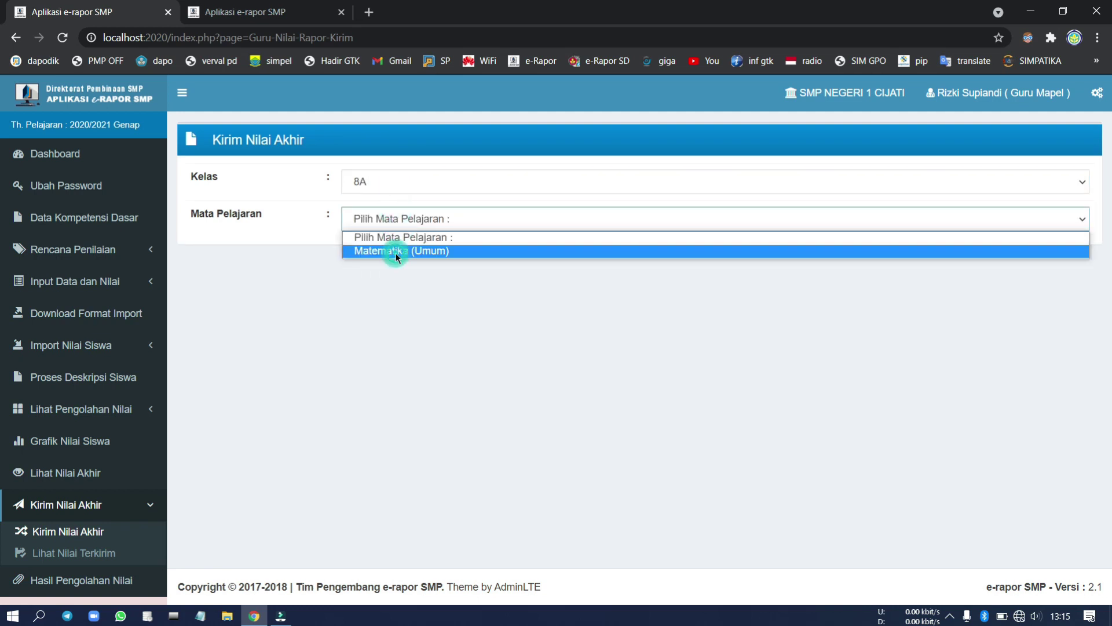
click(395, 253)
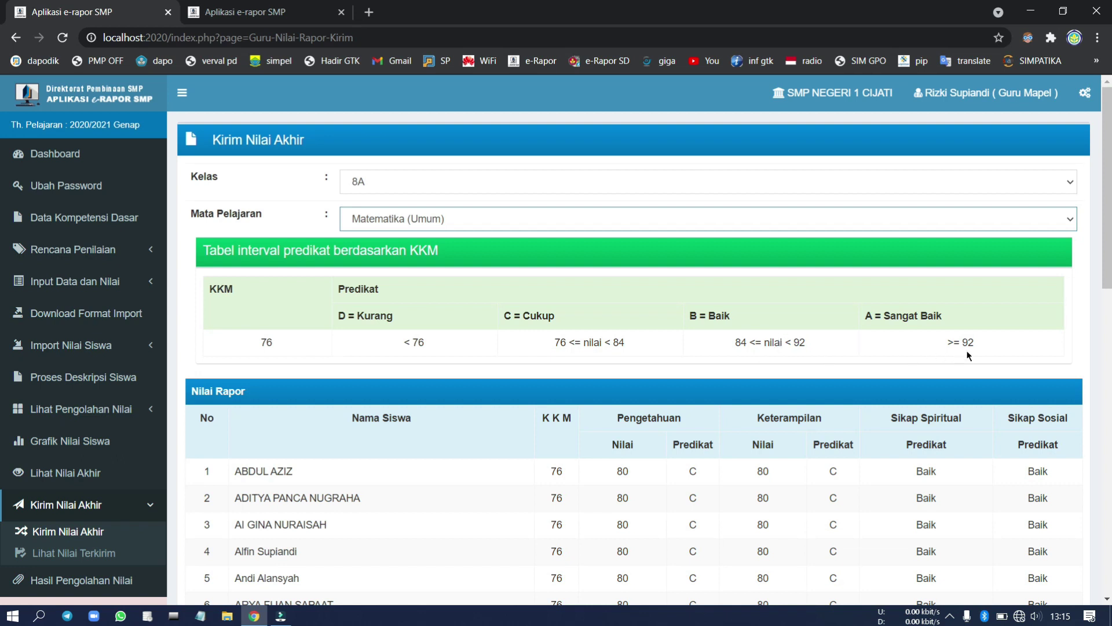
Step: Review the report scores and predicates of all class 8A students and send the final scores
scroll(966, 355, down, 3)
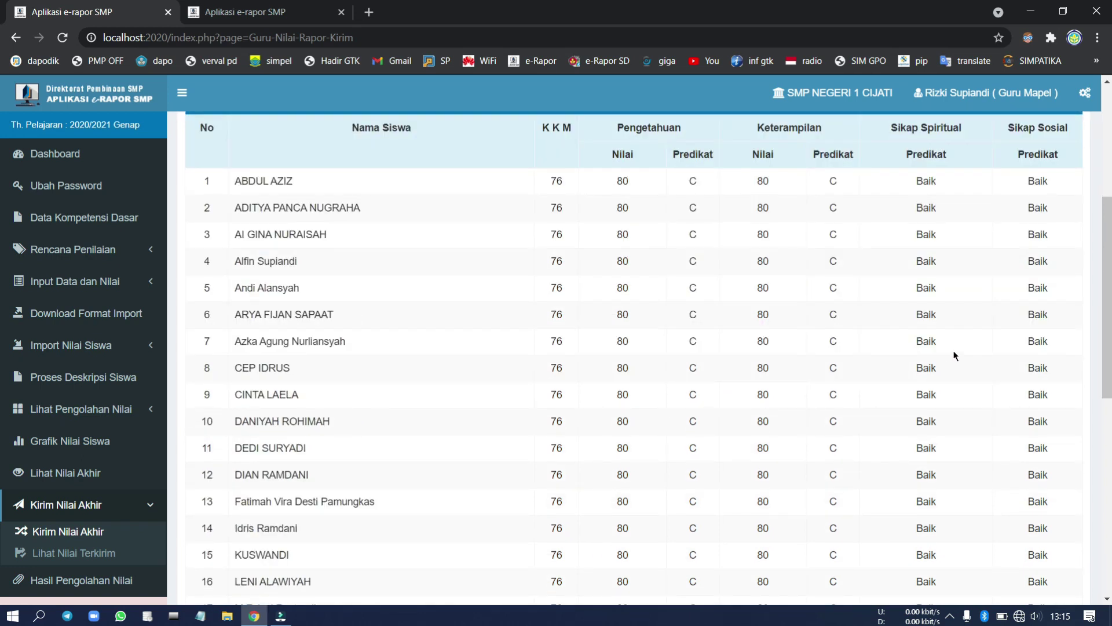
scroll(707, 405, down, 6)
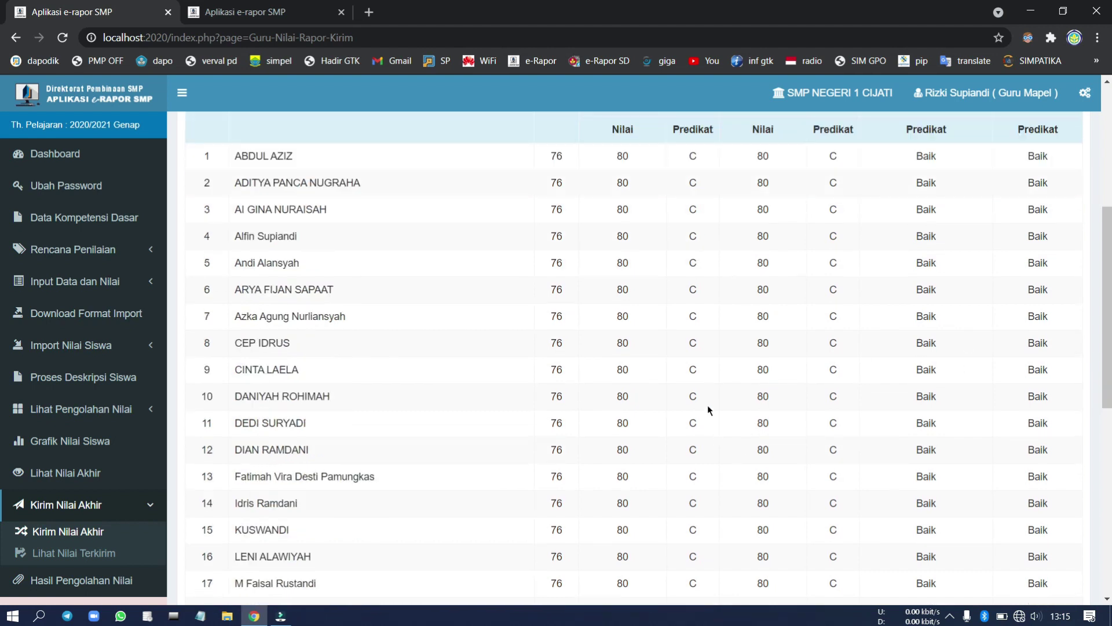
scroll(701, 399, down, 3)
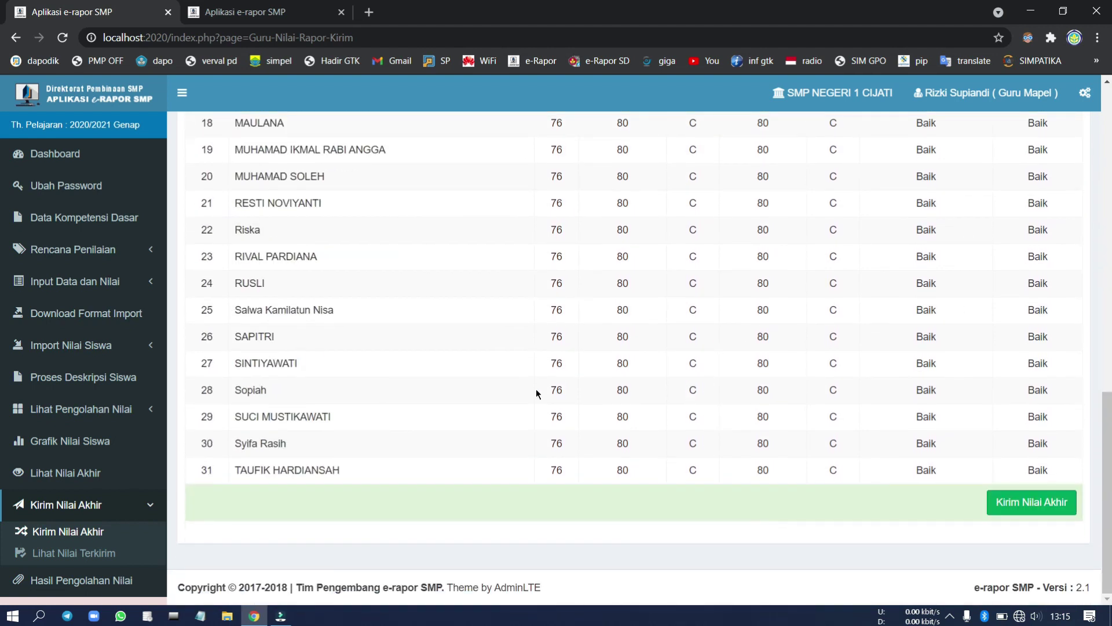
scroll(537, 389, up, 2)
scroll(533, 389, down, 1)
scroll(543, 392, down, 1)
click(1027, 510)
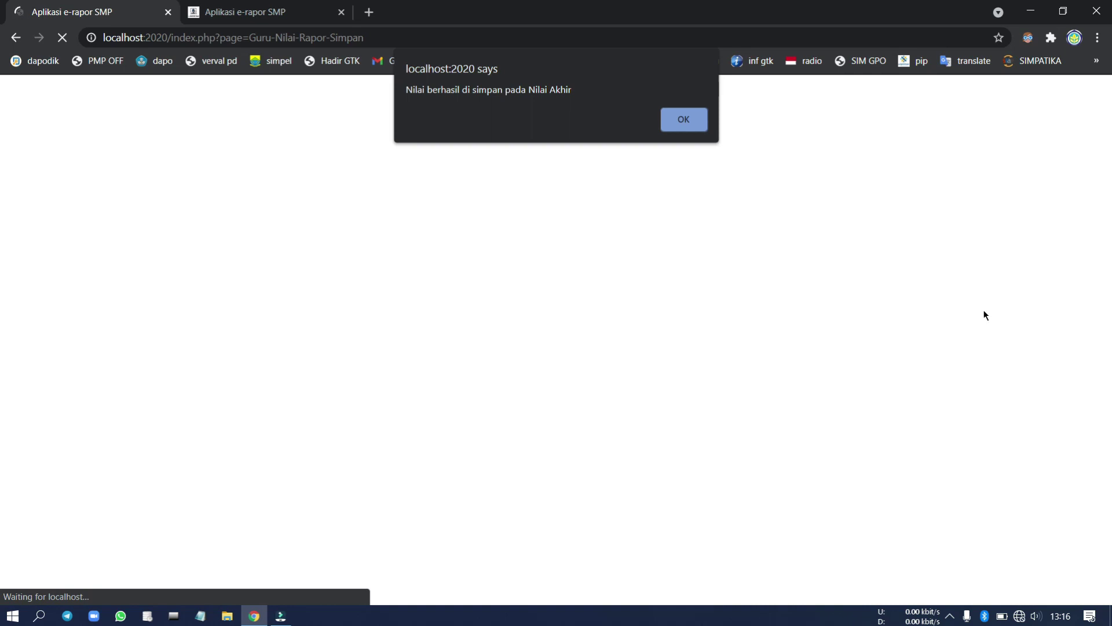
click(693, 120)
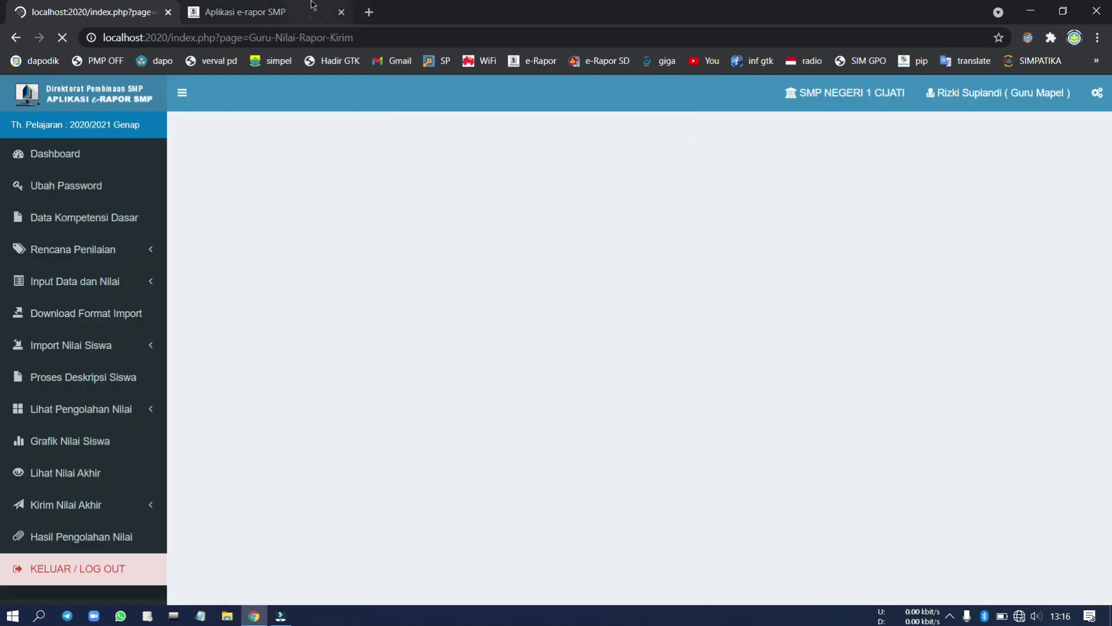
Step: Reload the dashboard in the other browser tab to check the 8A Matematika report status, and close that tab
right_click(483, 201)
click(514, 244)
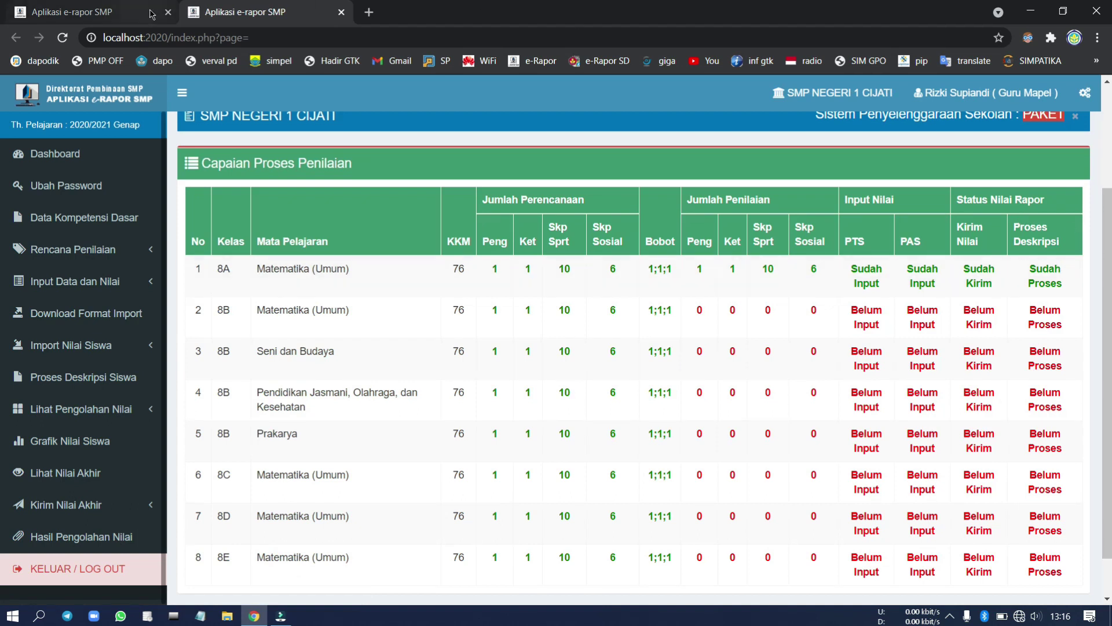
click(341, 13)
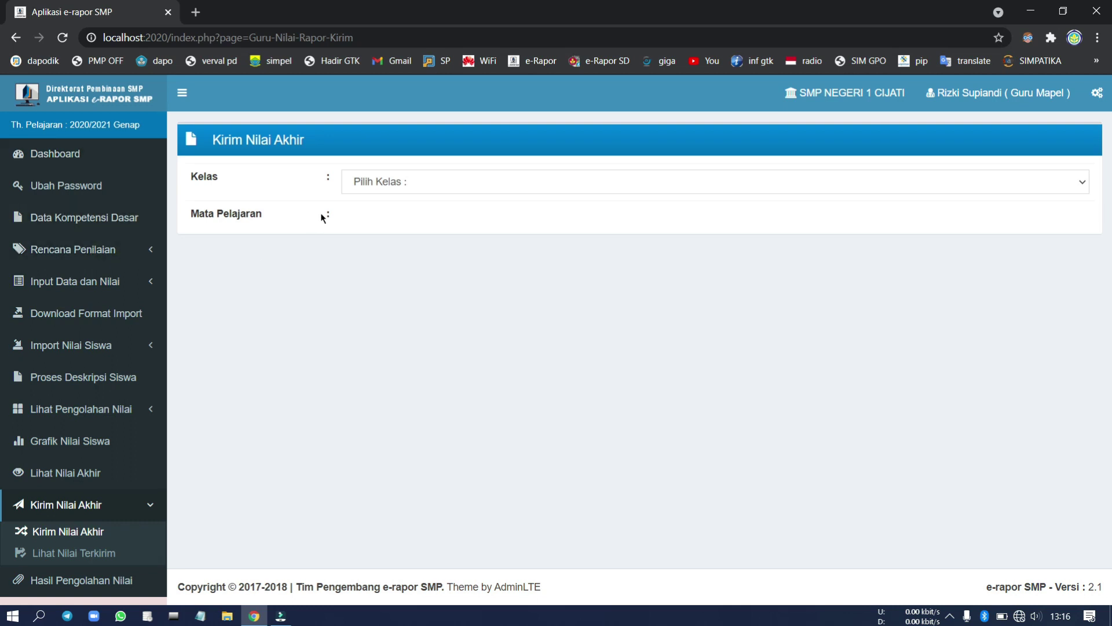
Step: Switch the account's access level from Guru Mapel to Wali Kelas and confirm the change
click(977, 92)
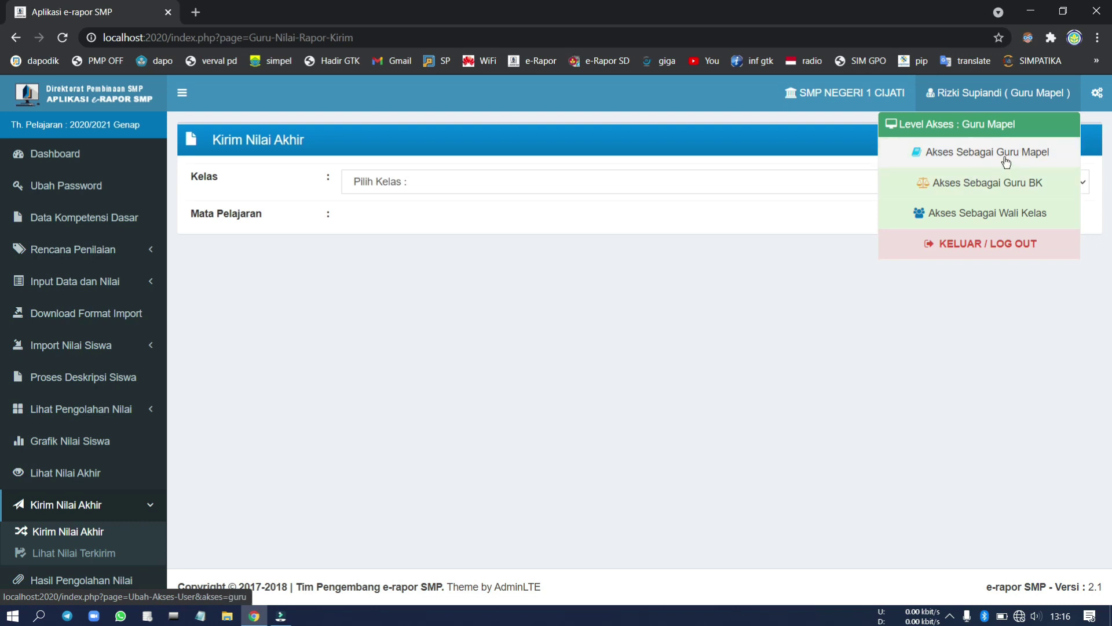
click(993, 214)
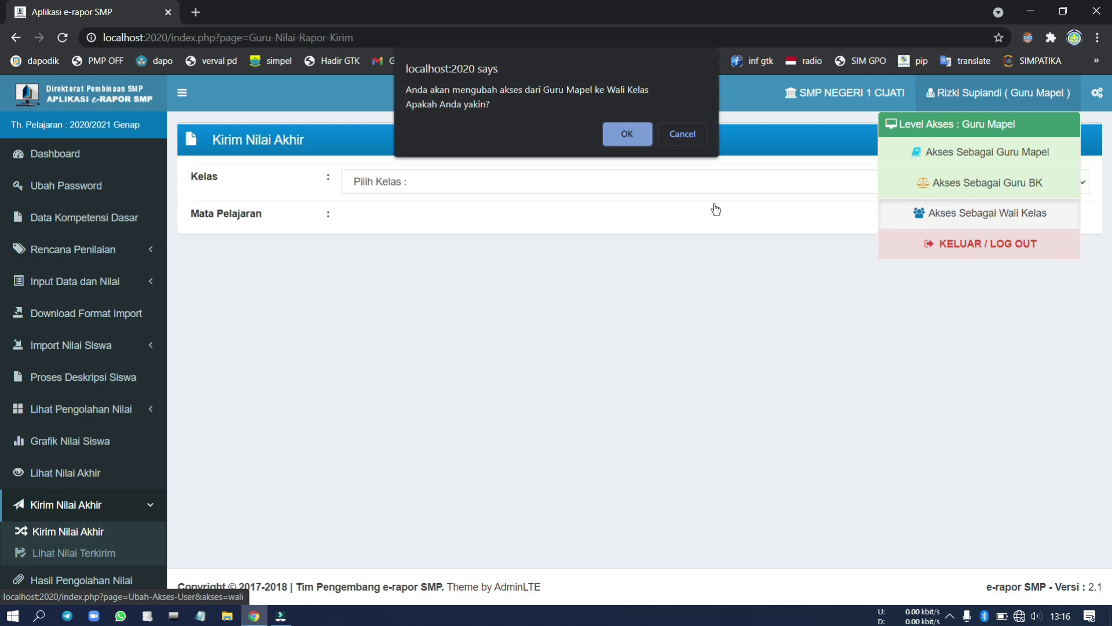
click(622, 129)
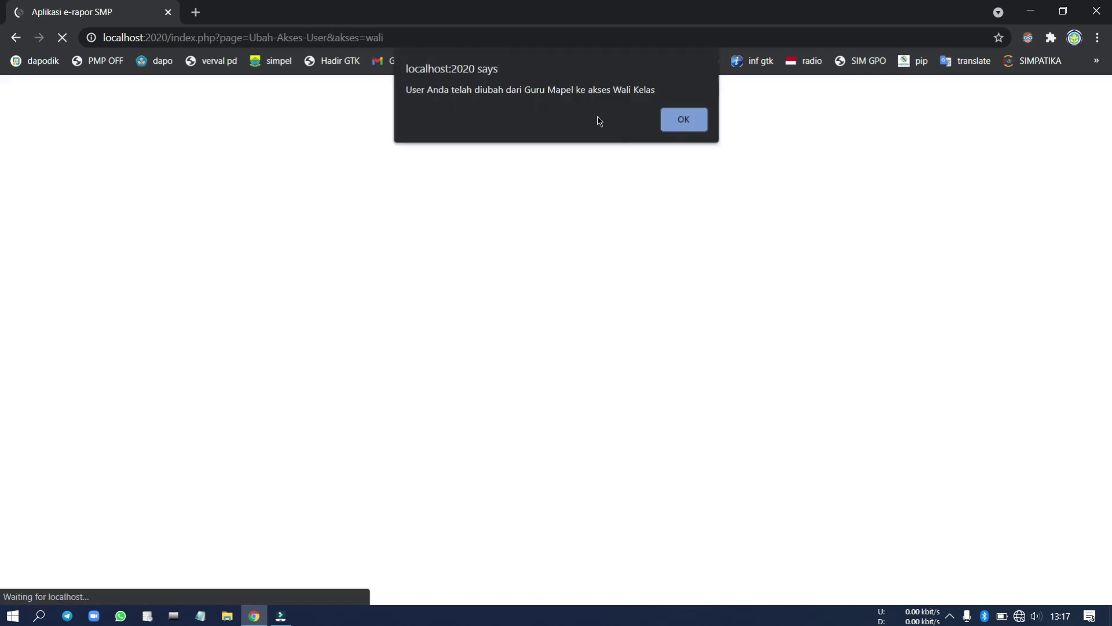
click(681, 119)
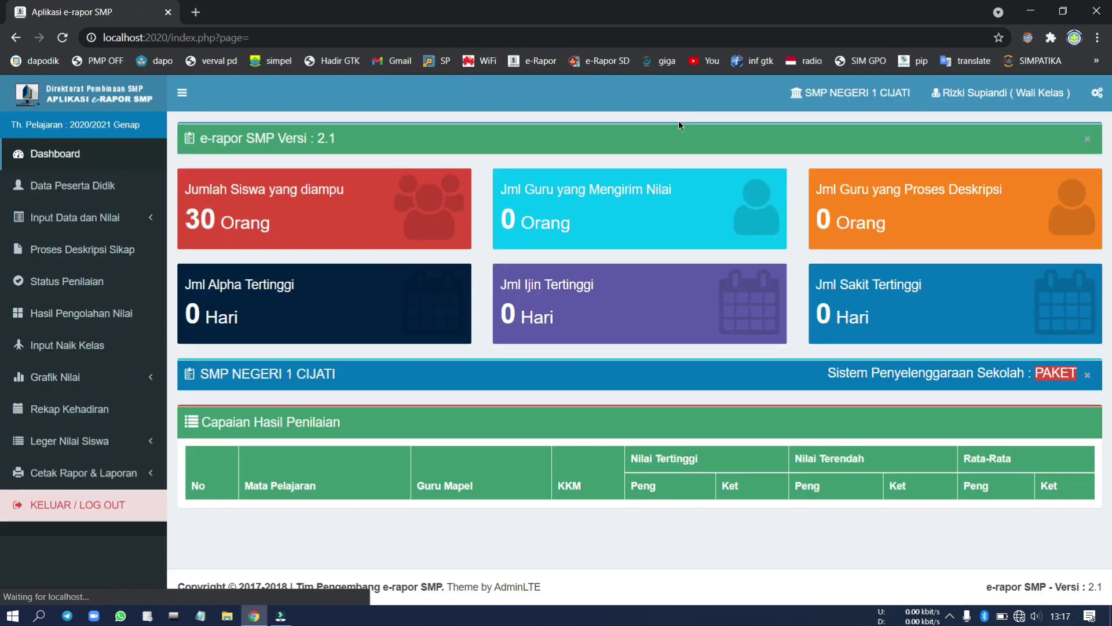
Step: Check the Capaian Hasil Penilaian table on the Wali Kelas dashboard and log out of the account
scroll(543, 200, down, 2)
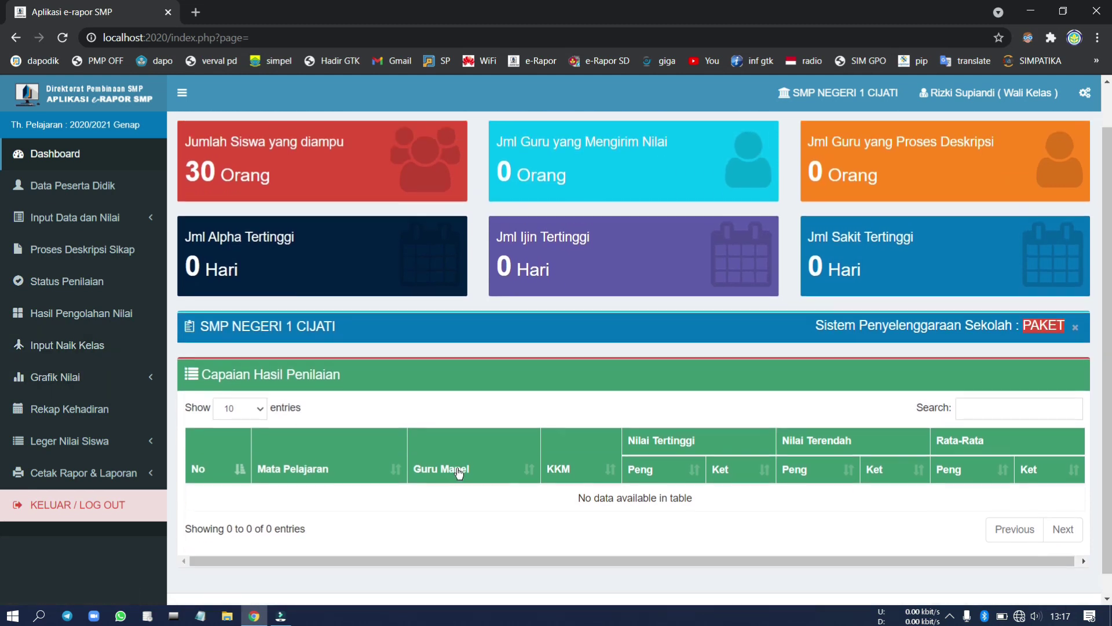
scroll(457, 470, up, 2)
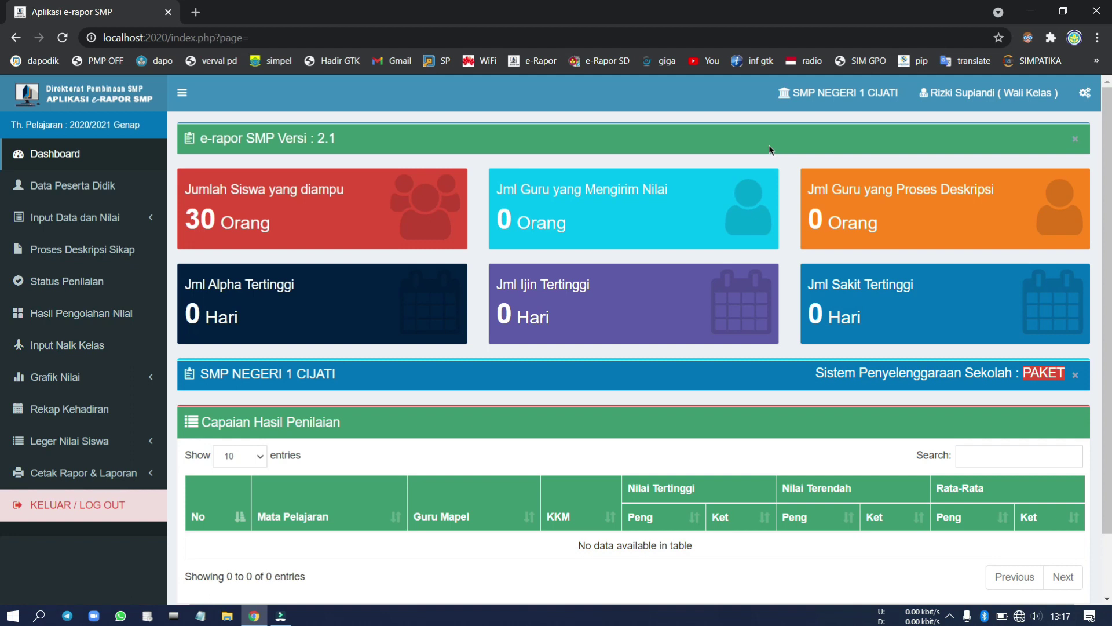
click(1010, 100)
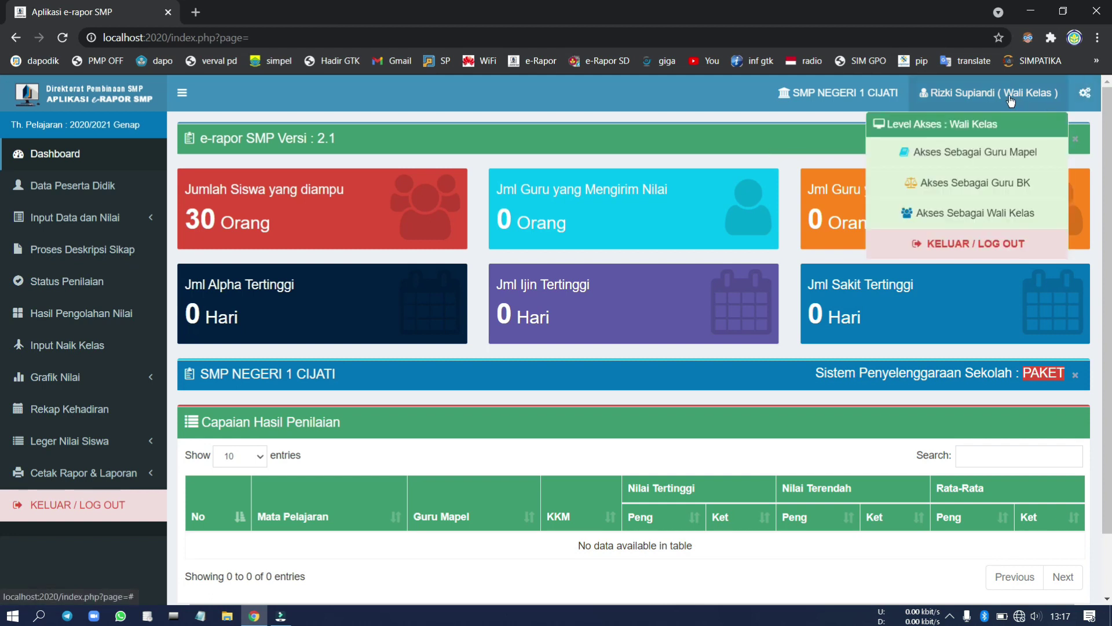
click(982, 246)
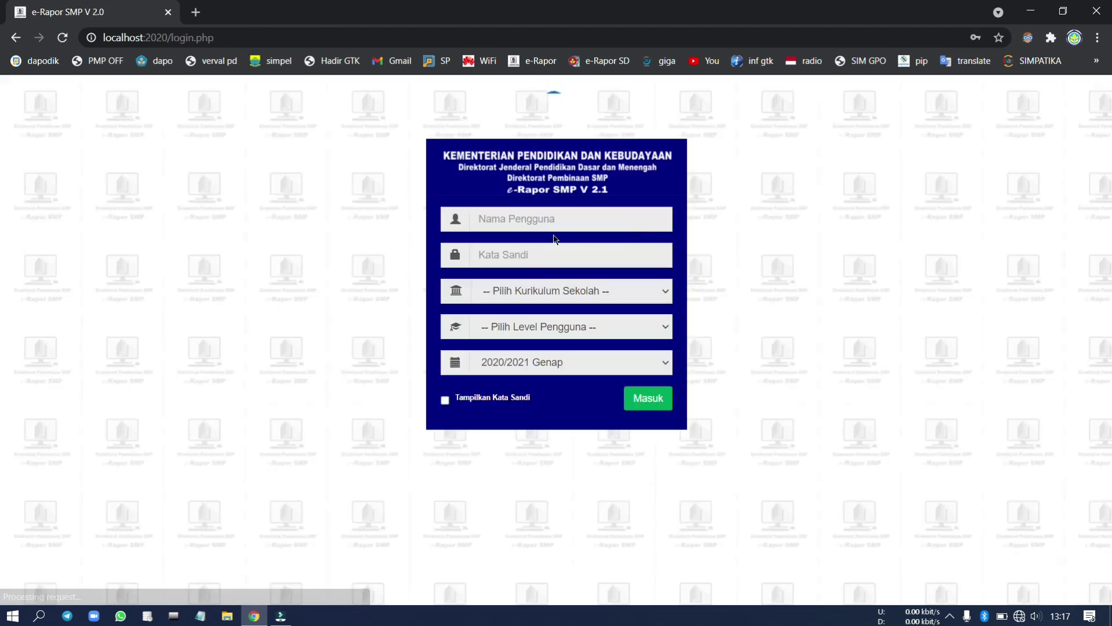
Step: Replace the prefilled login with the class 8A homeroom teacher's username and account password
click(566, 218)
double_click(566, 218)
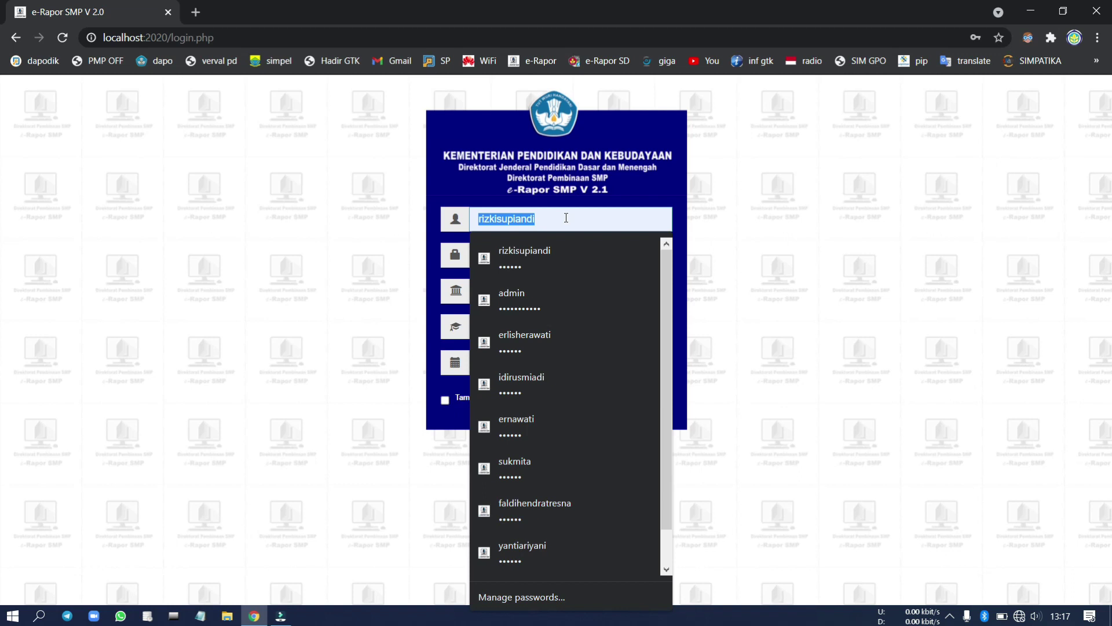
key(BackSpace)
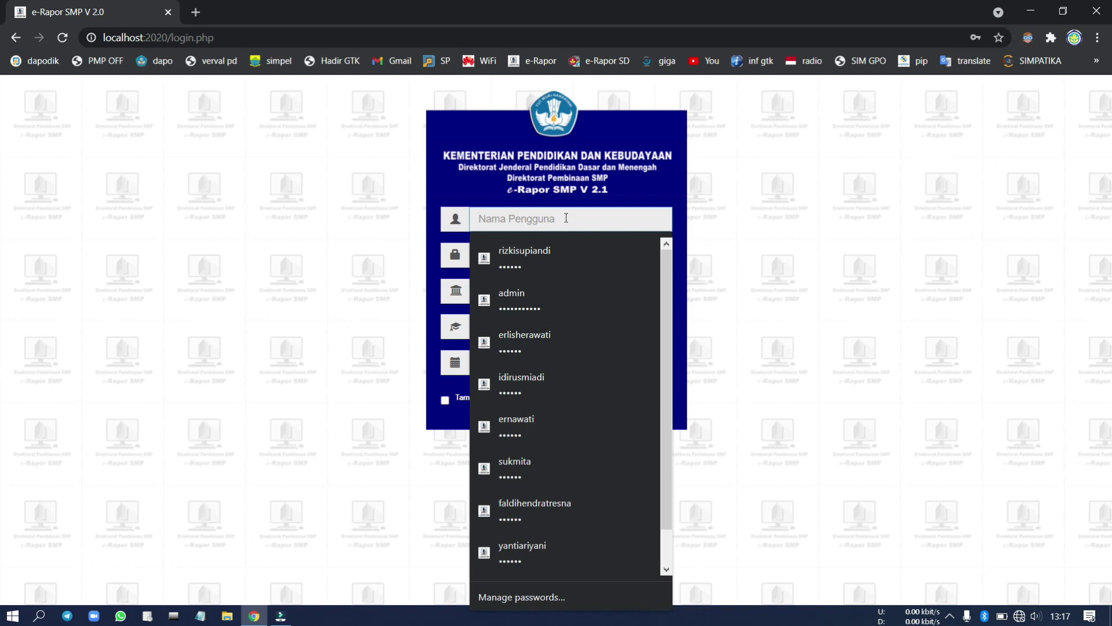
text(indra)
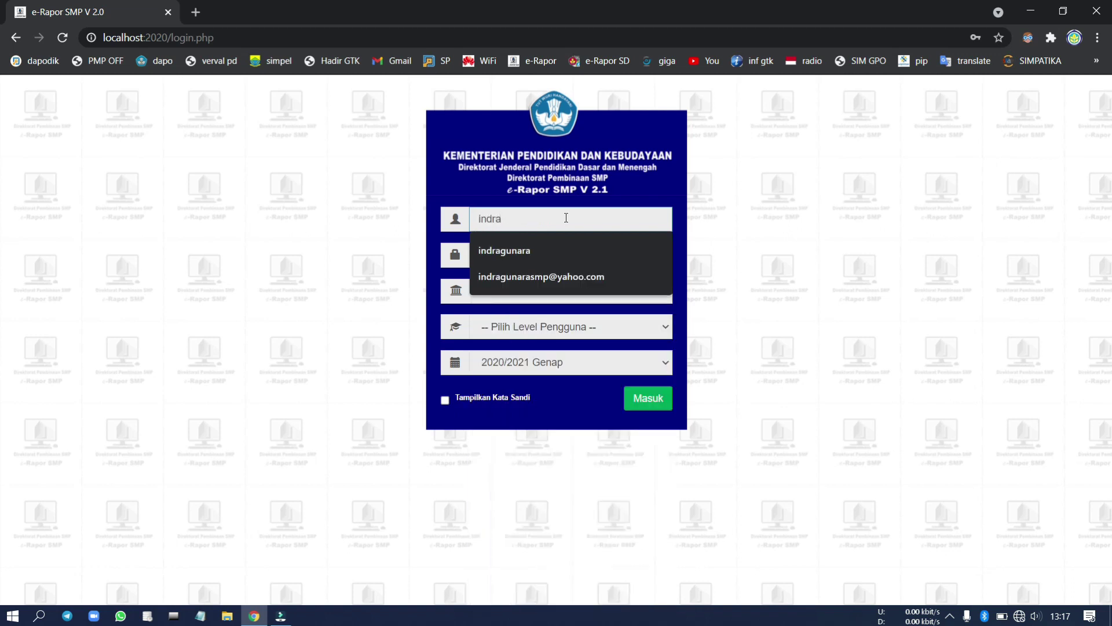
click(565, 250)
click(564, 264)
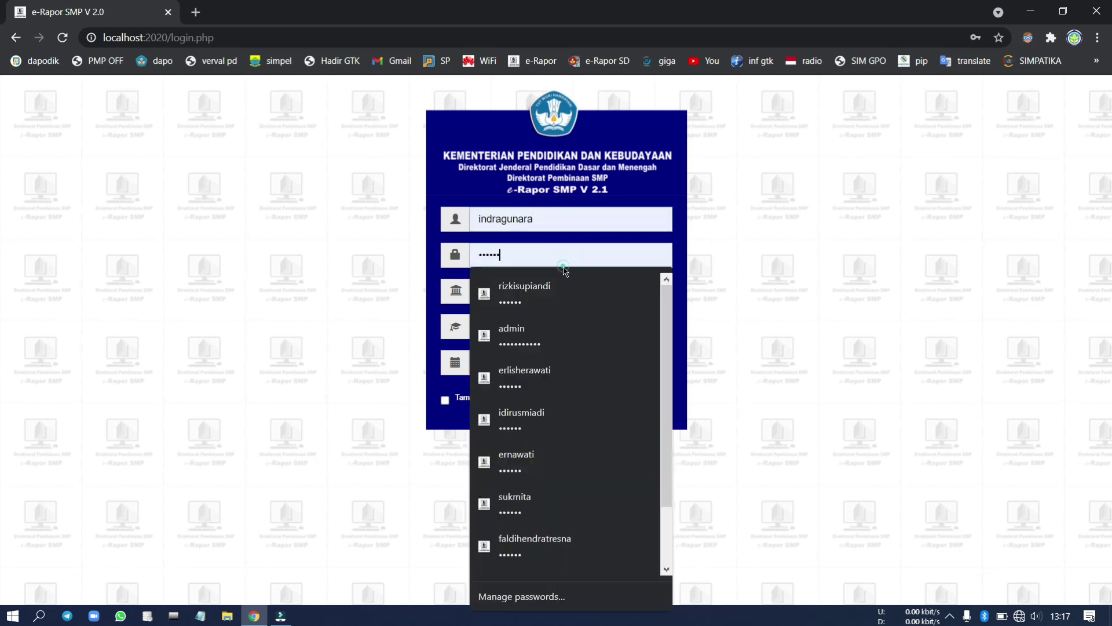
click(697, 266)
Step: Sign in with curriculum K-2013 Paket and user level Guru, and save the login in the browser
click(585, 292)
click(577, 318)
click(572, 330)
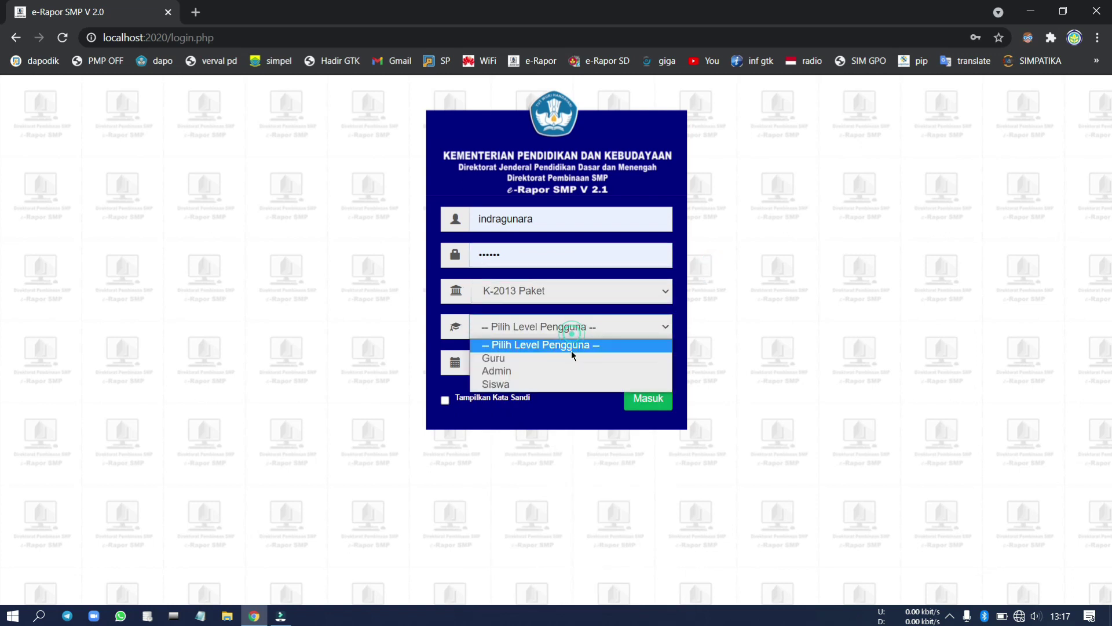
click(570, 357)
click(651, 409)
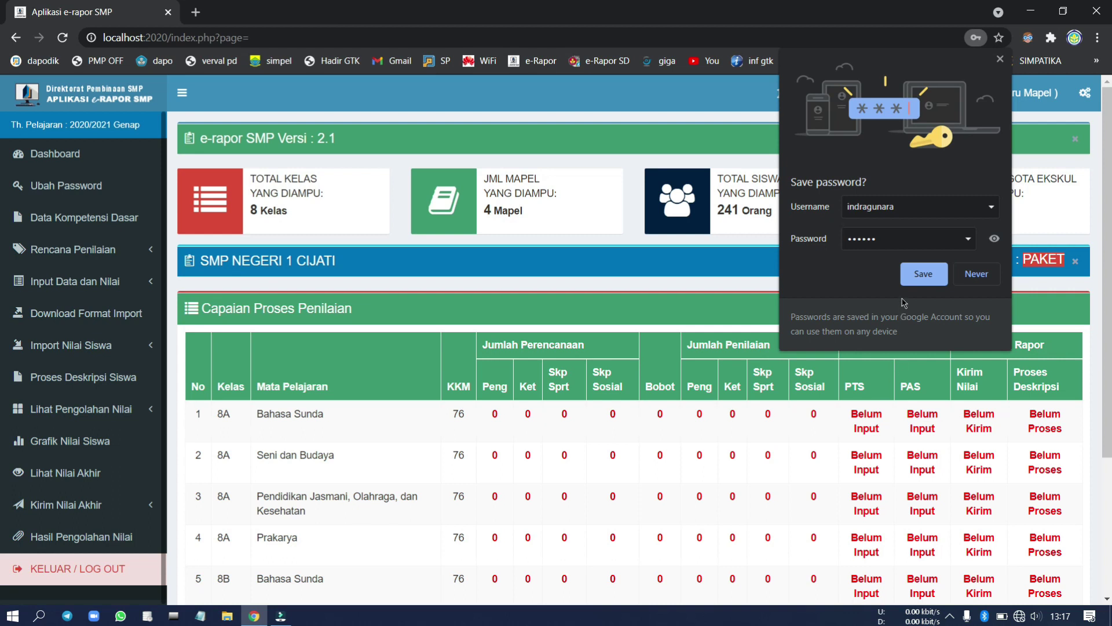
click(920, 275)
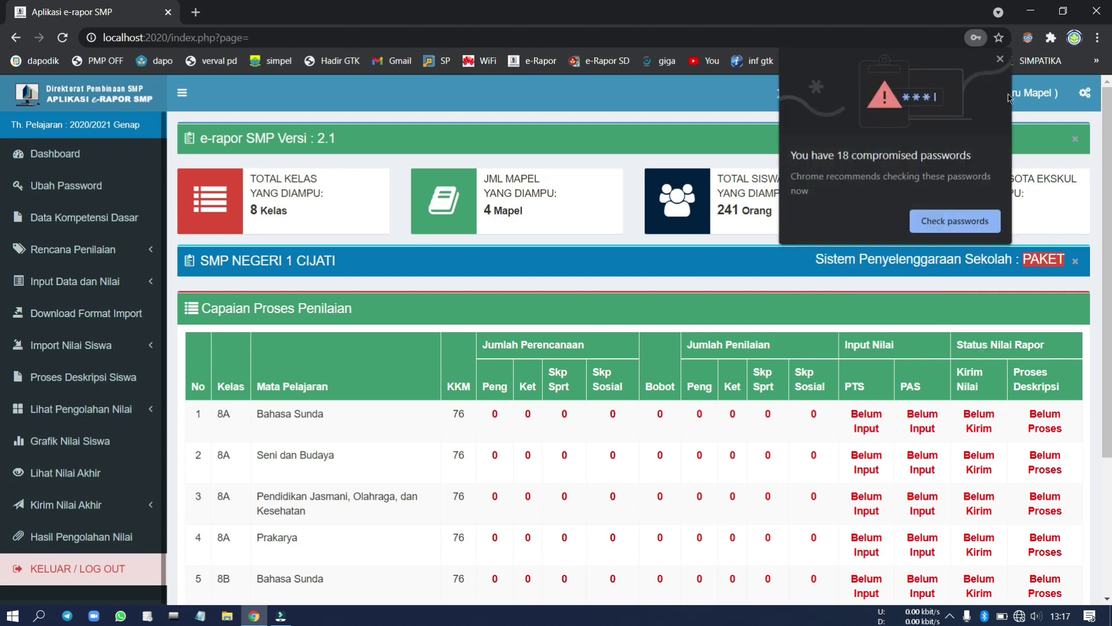
click(1000, 59)
Step: Switch the access level to Wali Kelas and review the Capaian Hasil Penilaian table on the dashboard
click(985, 91)
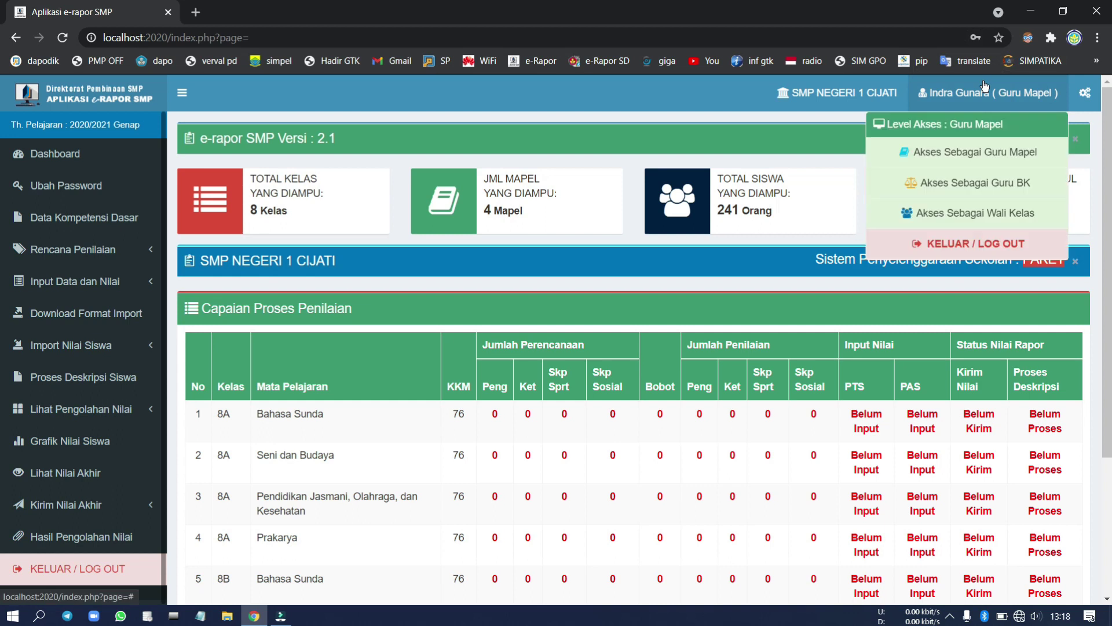
click(971, 216)
key(Return)
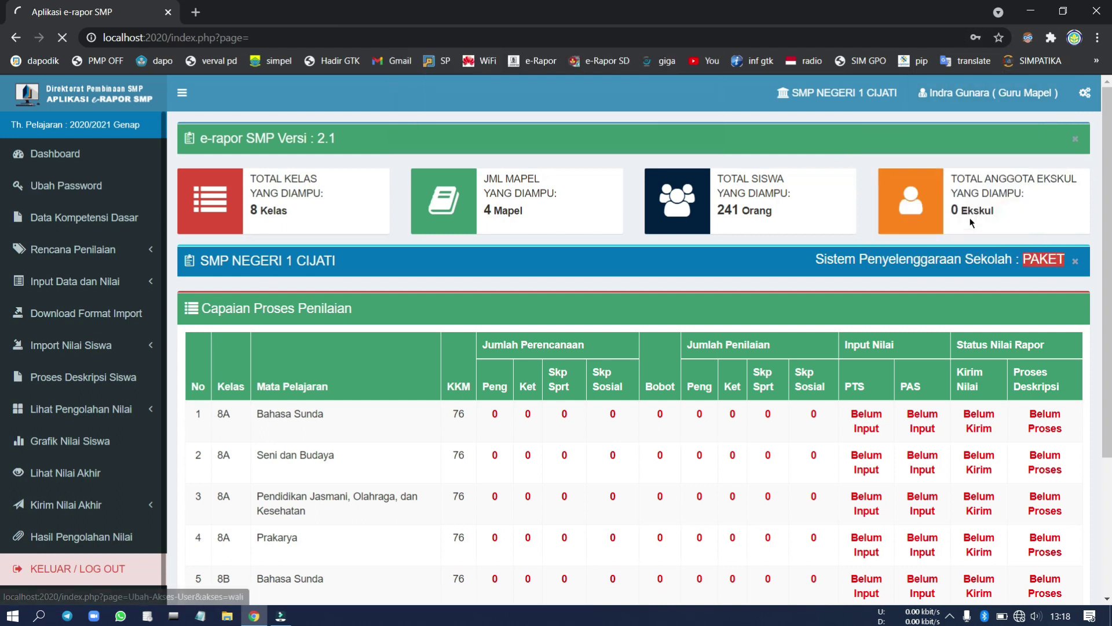
key(Return)
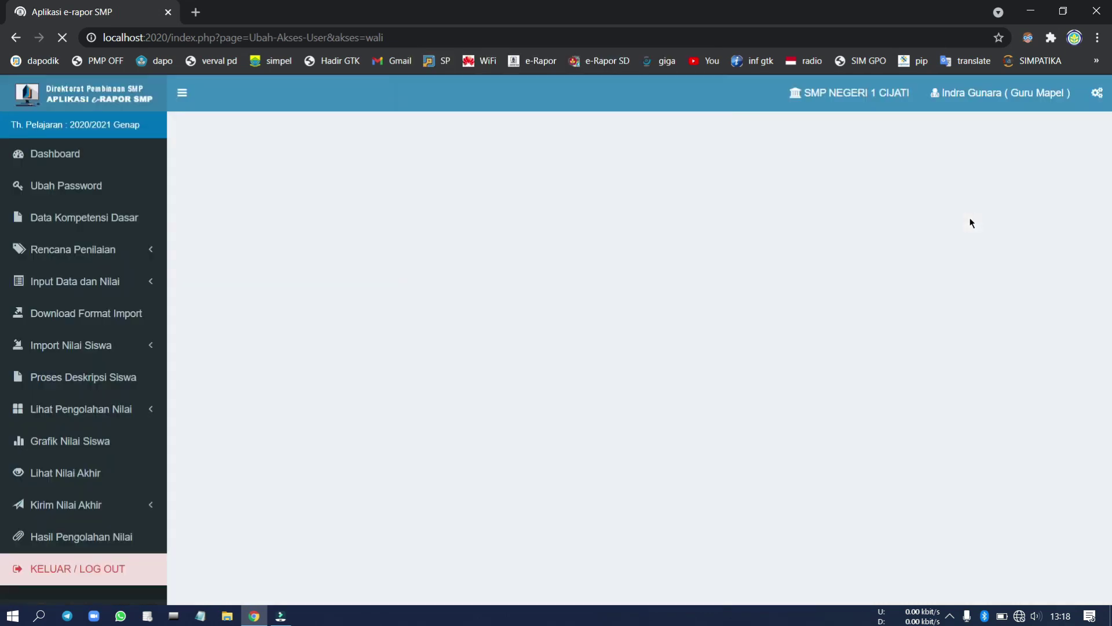
scroll(700, 384, down, 1)
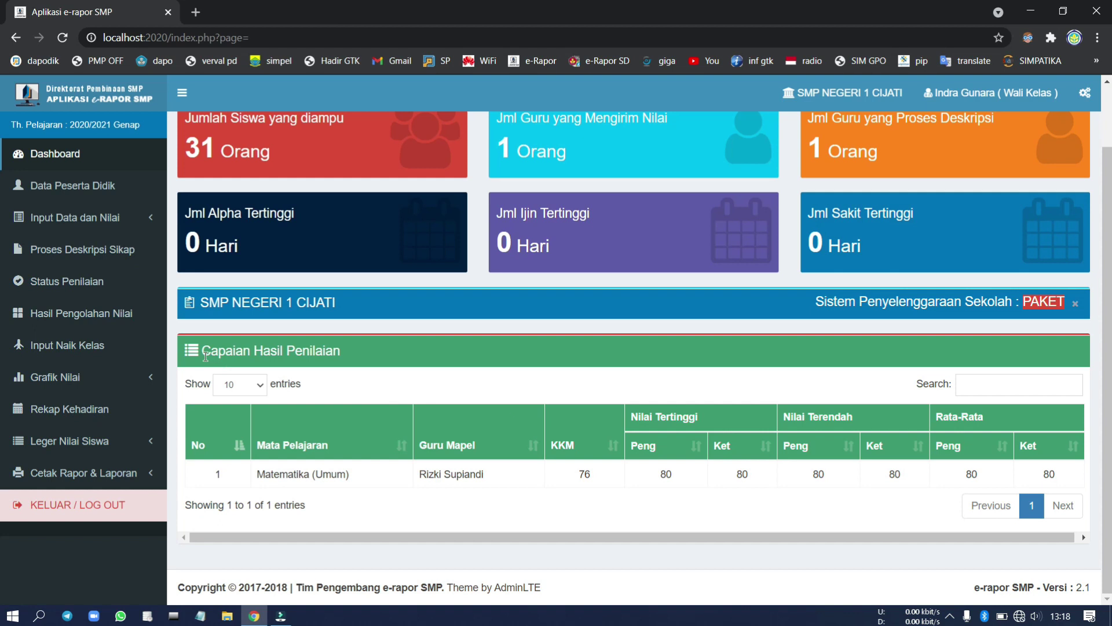
scroll(204, 356, up, 1)
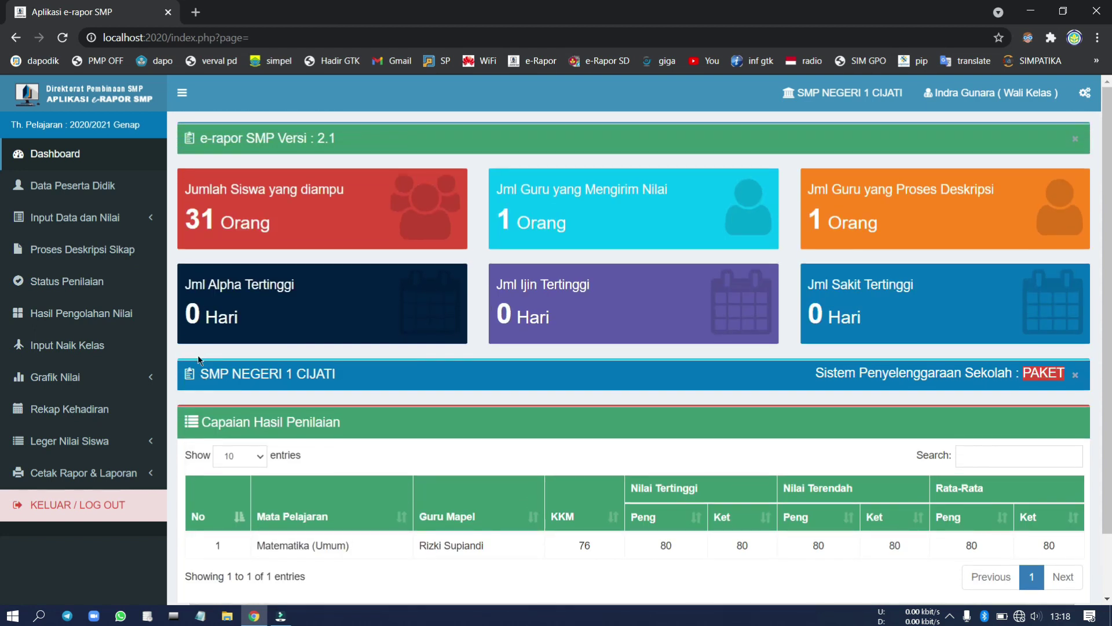
Step: Load the student attendance input for class 8A and view the Sakit options of the first student
click(134, 220)
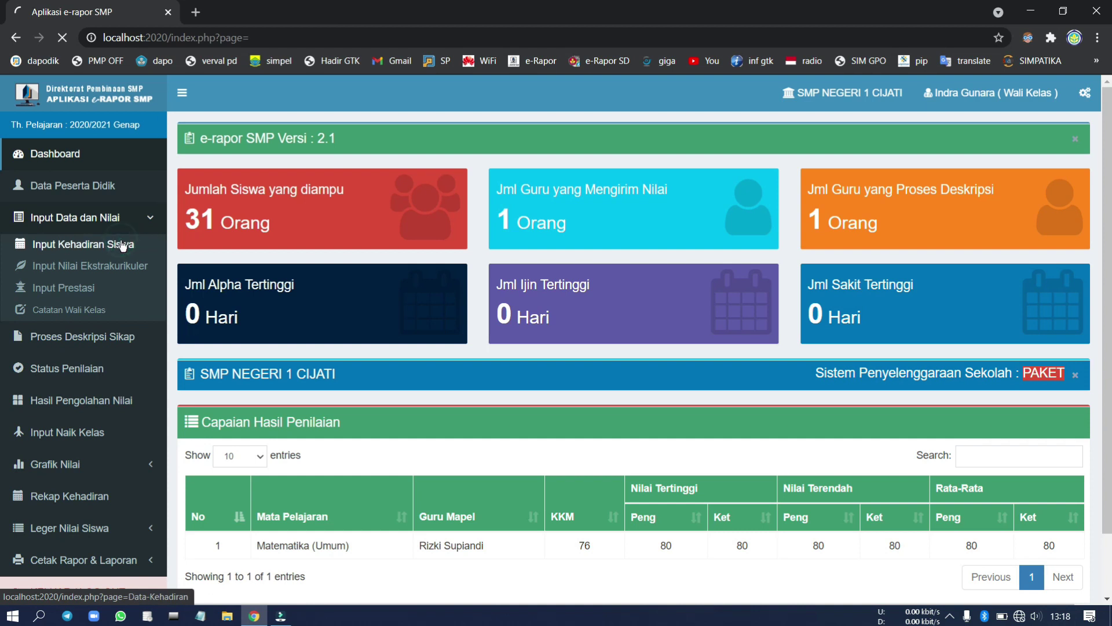
click(123, 246)
click(393, 191)
click(398, 213)
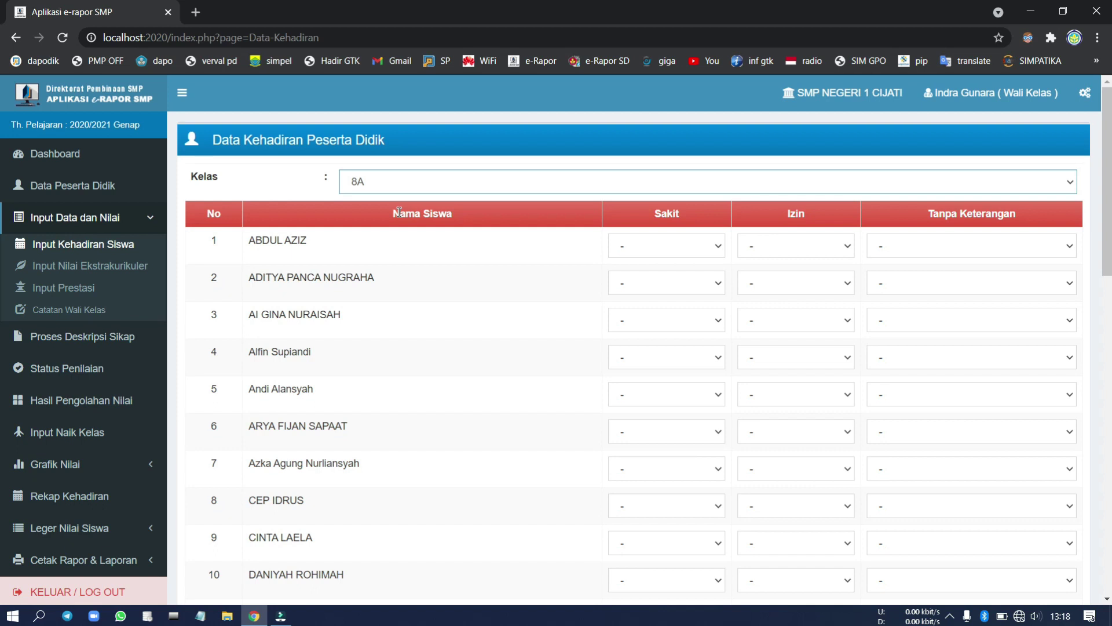
click(679, 252)
click(679, 255)
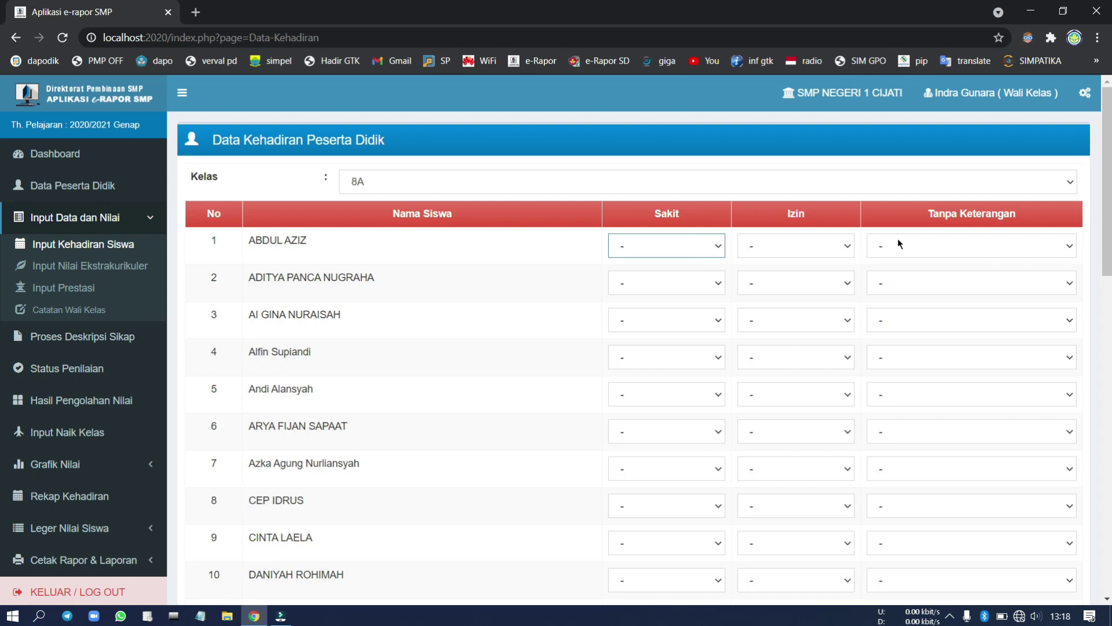
Step: Load the extracurricular score list for class 8A
click(116, 270)
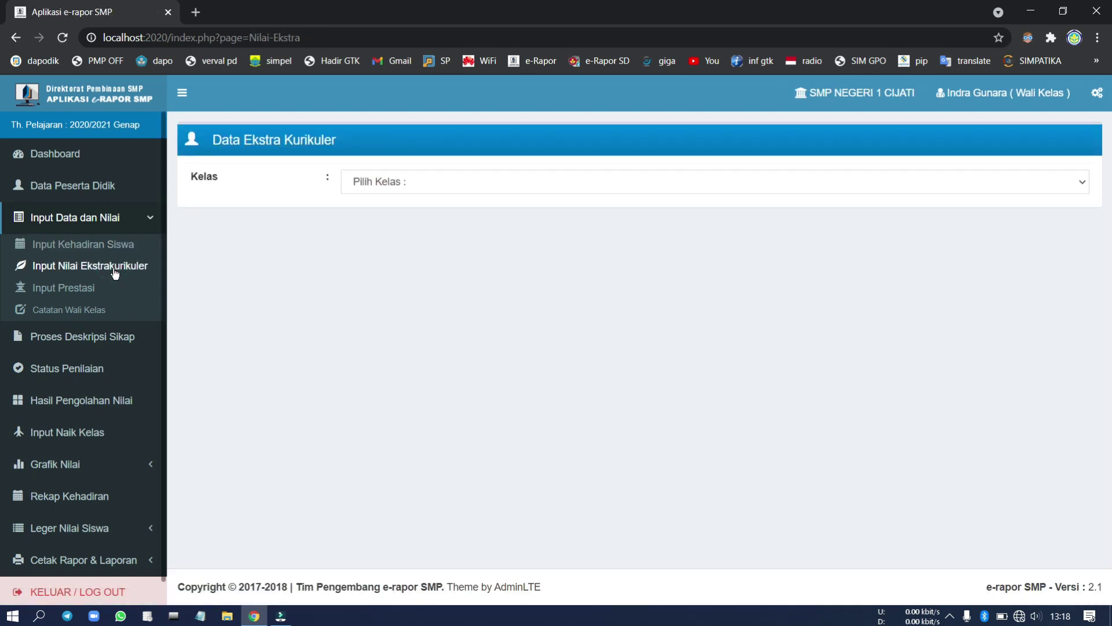
click(390, 182)
click(390, 213)
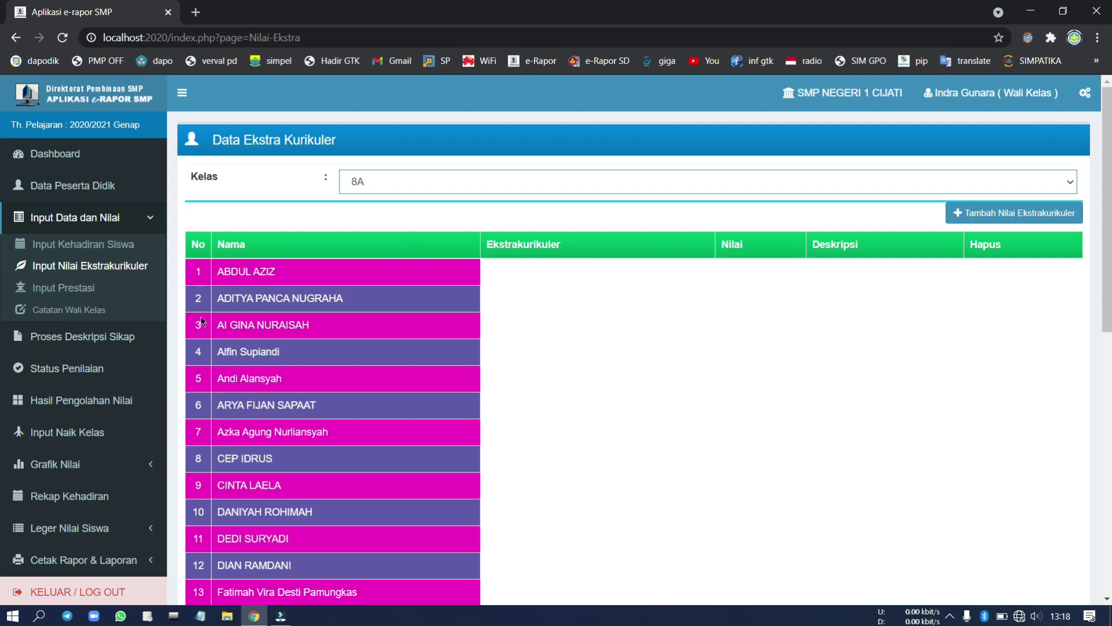
Step: Load the class 8A achievement data and examine the Jenis Prestasi and Keterangan Prestasi fields in the form for adding achievements
click(79, 288)
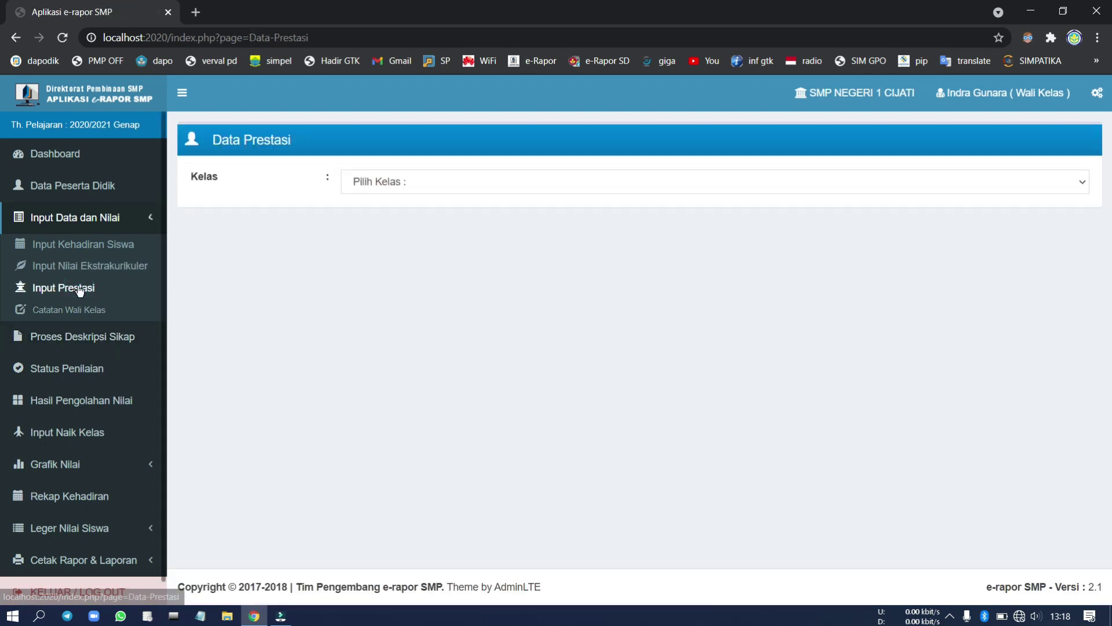
click(415, 183)
click(419, 210)
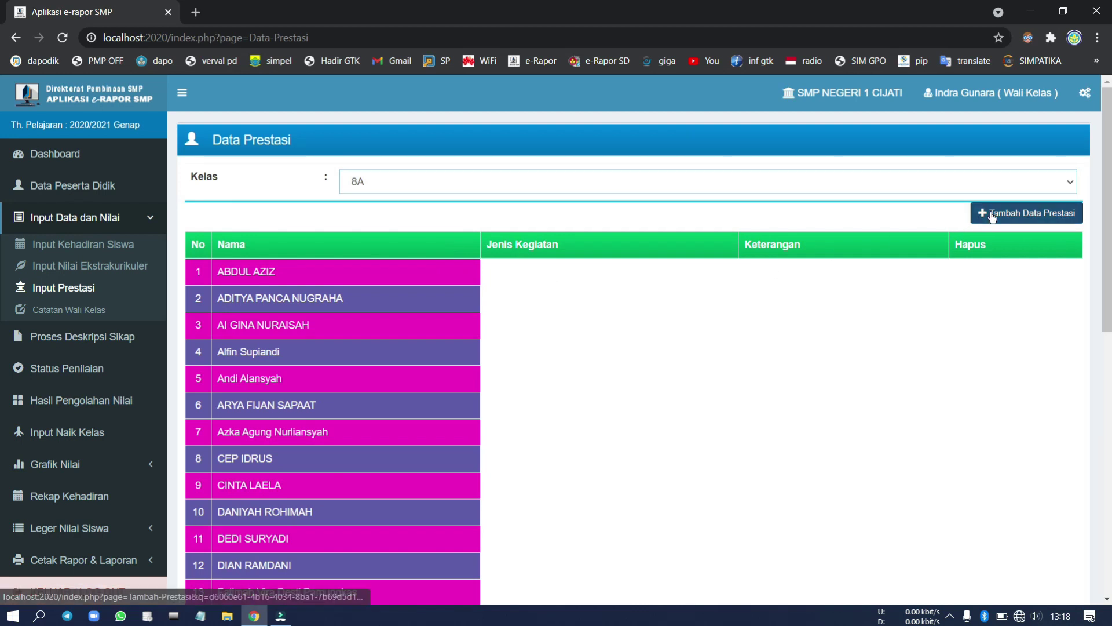
click(992, 214)
click(669, 214)
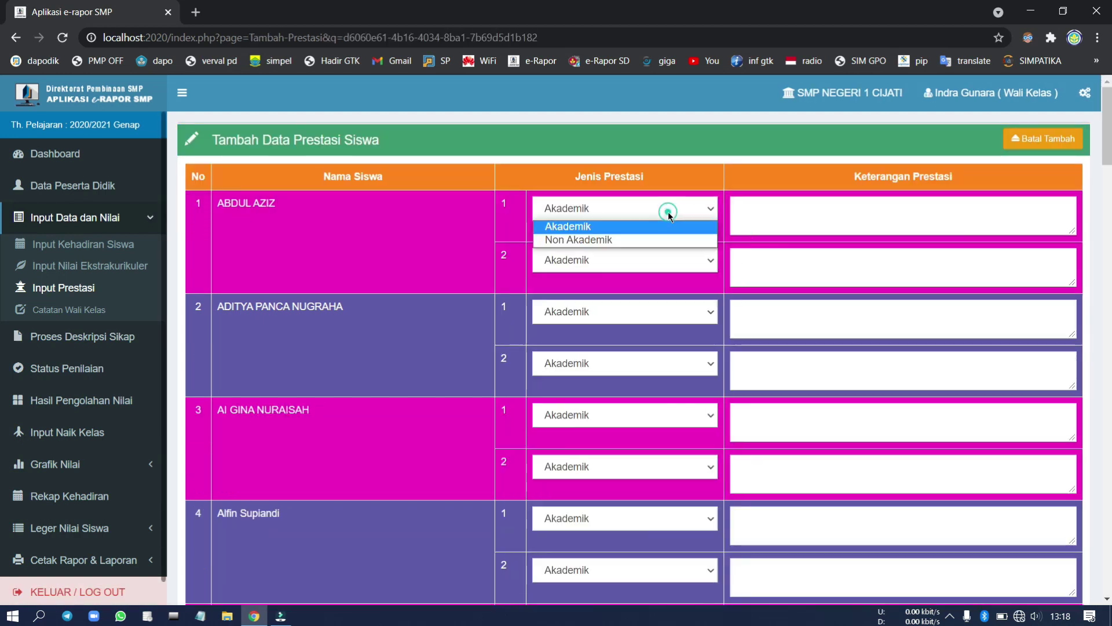
click(667, 212)
click(812, 220)
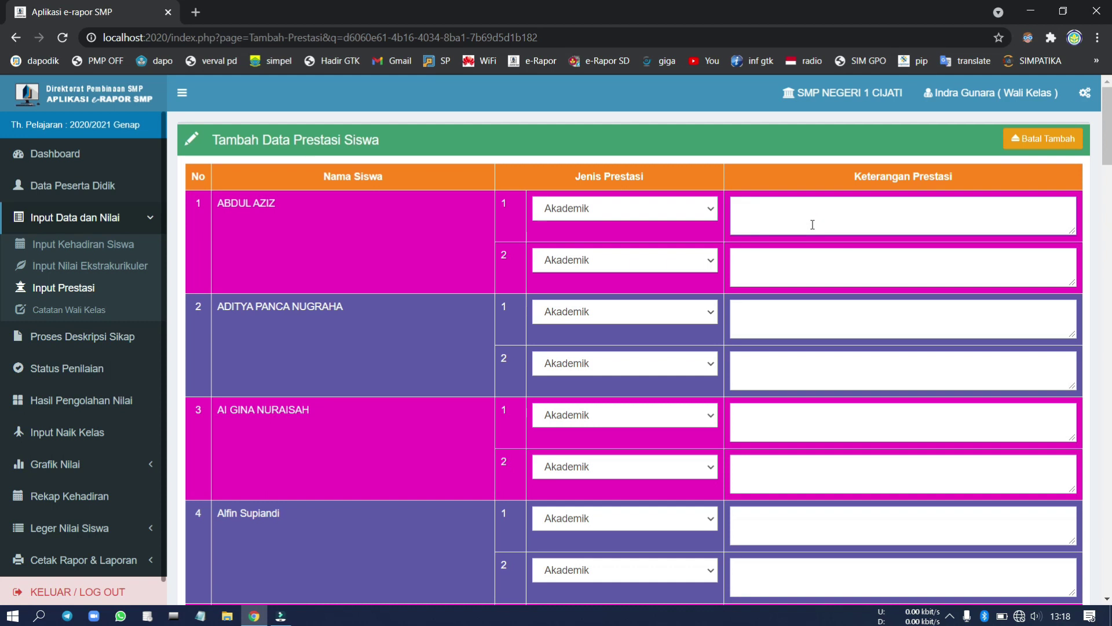
Step: Enter "lebih giat lagi belajar" as the first class 8A student's Catatan Wali Kelas note and save the notes
click(77, 307)
click(426, 181)
click(423, 211)
click(488, 247)
text(leb)
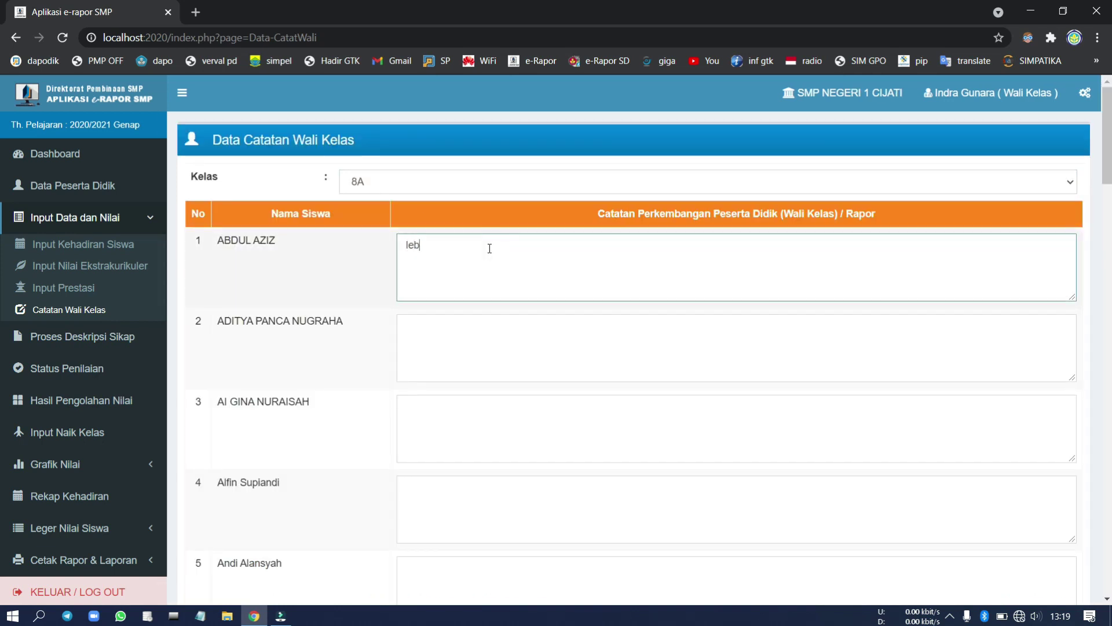
text(ih giat lagi belajar)
scroll(809, 228, down, 20)
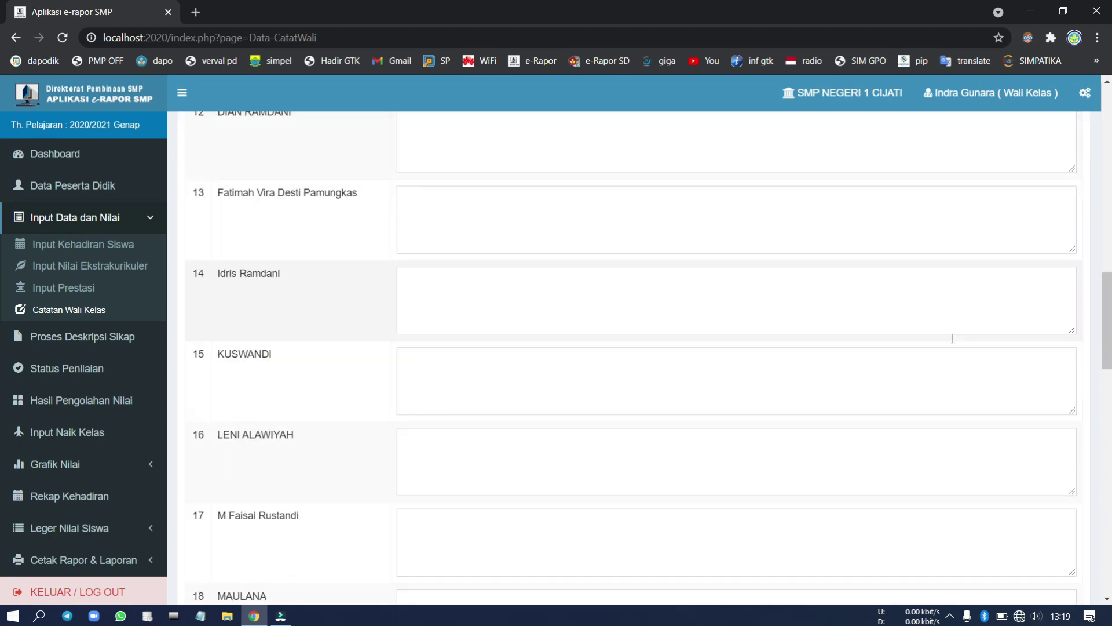
click(1061, 506)
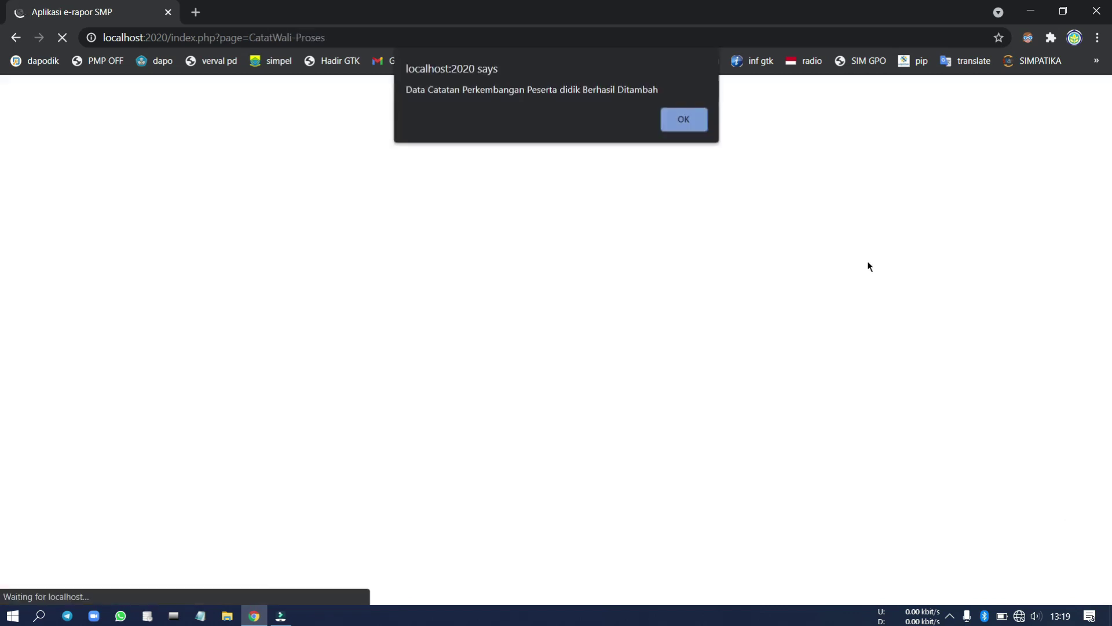
click(672, 121)
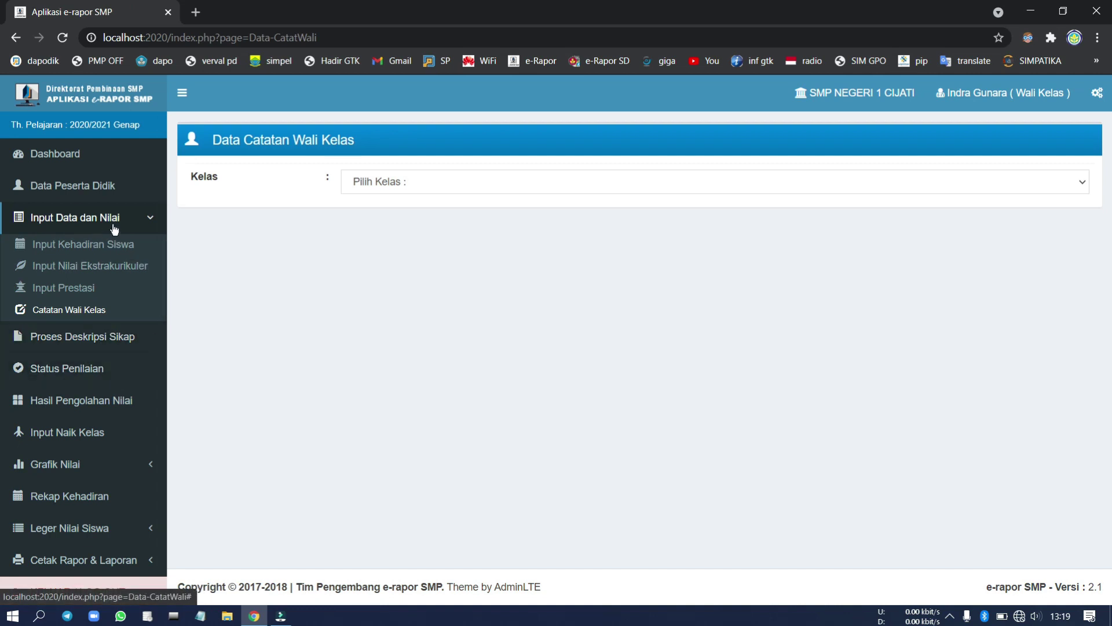
Step: Load the Proses Deskripsi Sikap page with the spiritual and social attitude data of class 8A
click(113, 336)
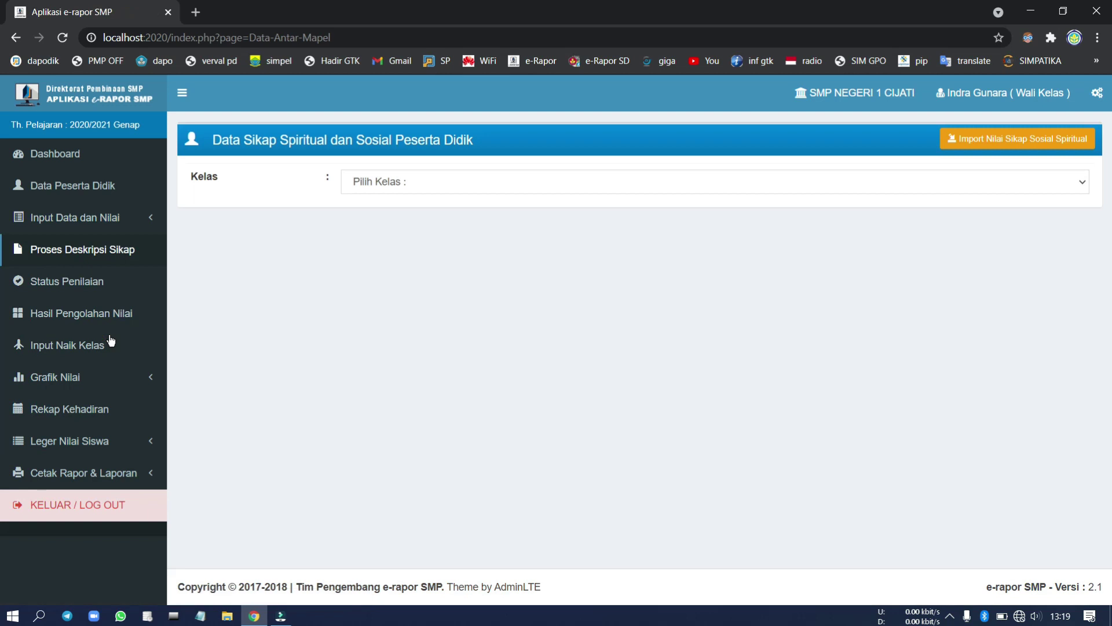
click(364, 183)
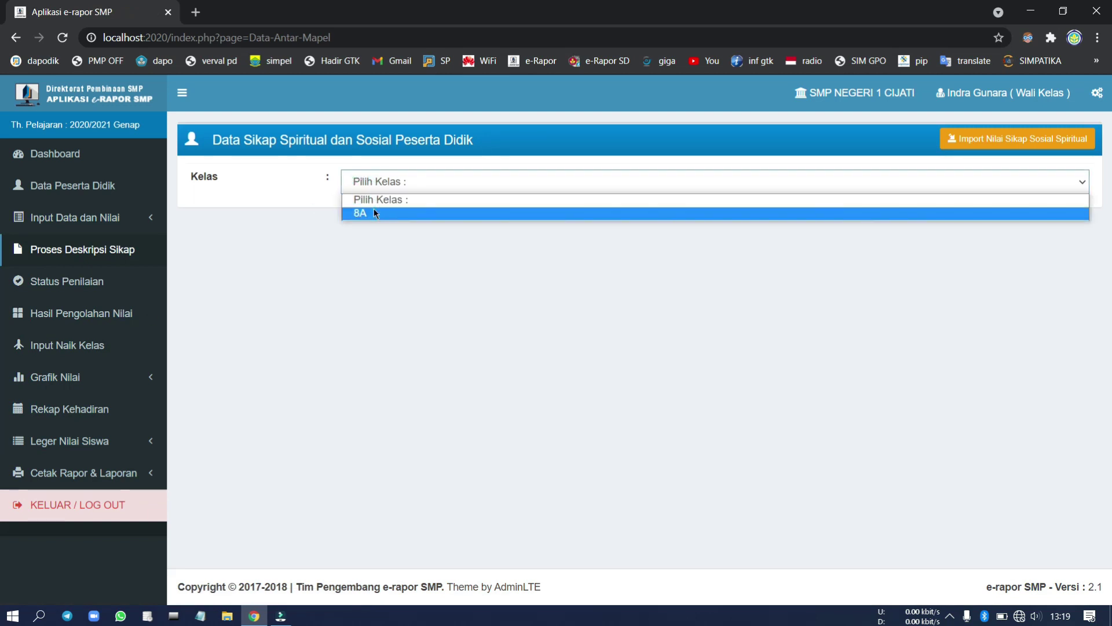
click(374, 213)
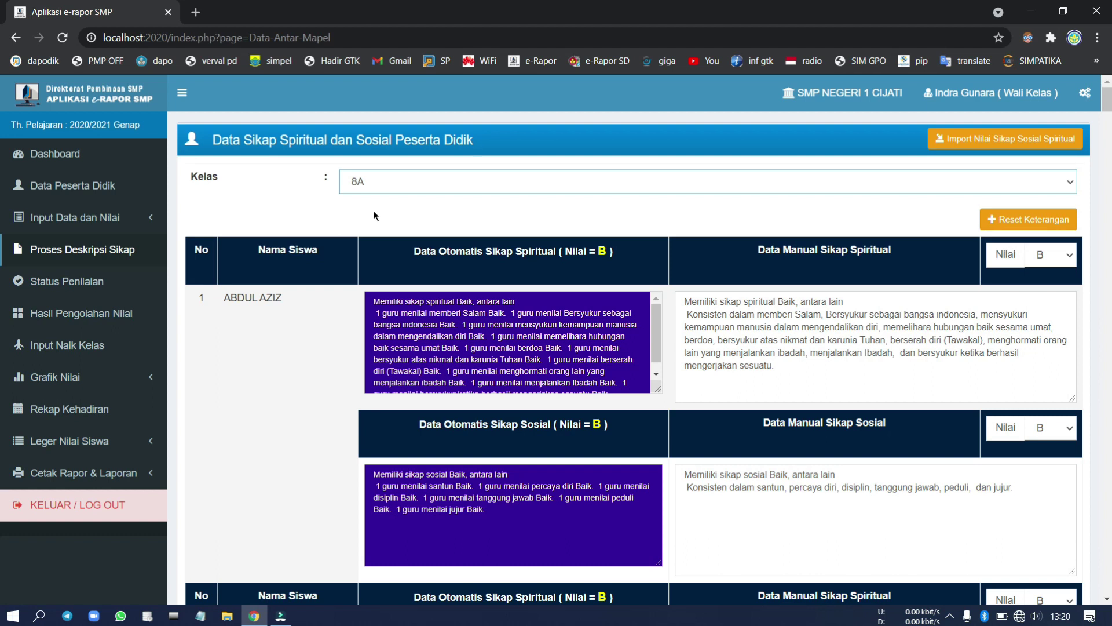
Step: Examine the score options and manual description for the first student's spiritual attitude, keeping predicate B
click(1068, 253)
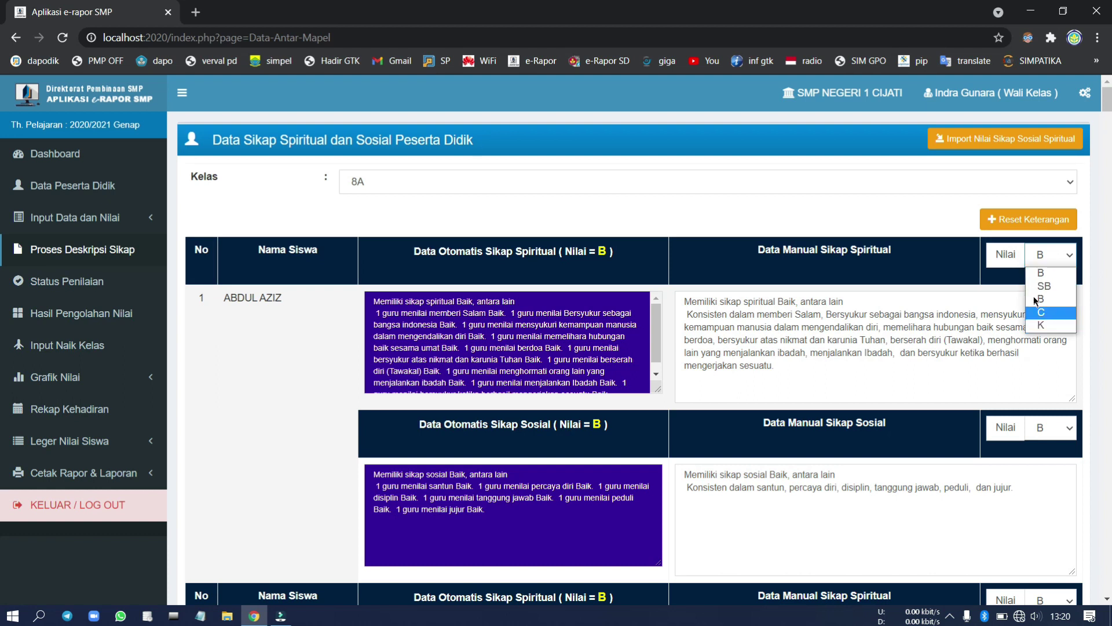
click(1041, 273)
click(1043, 260)
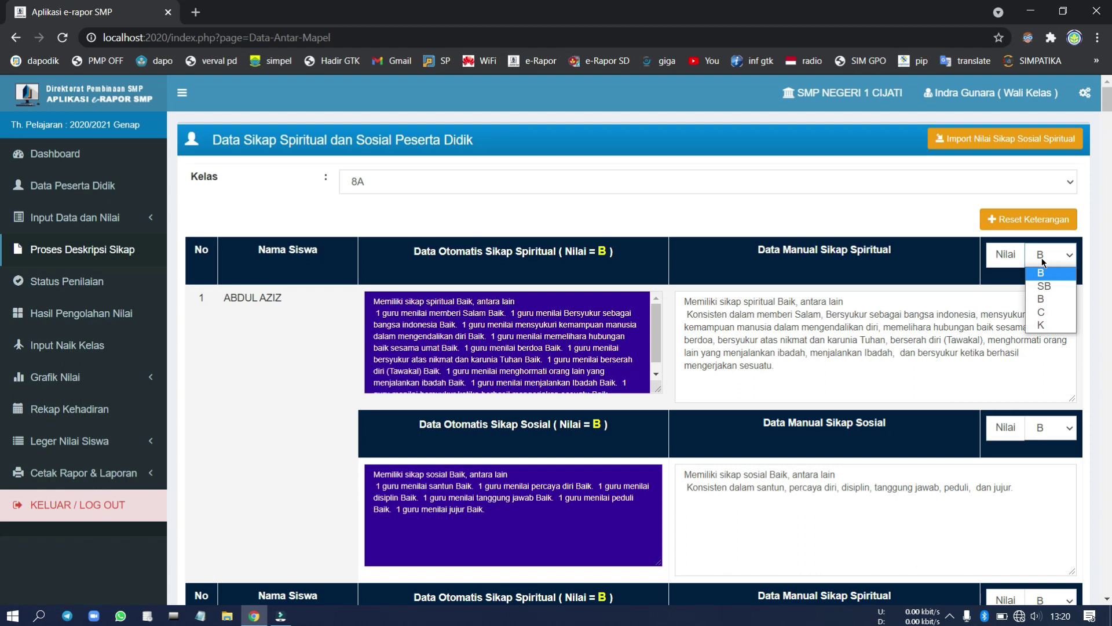
click(830, 314)
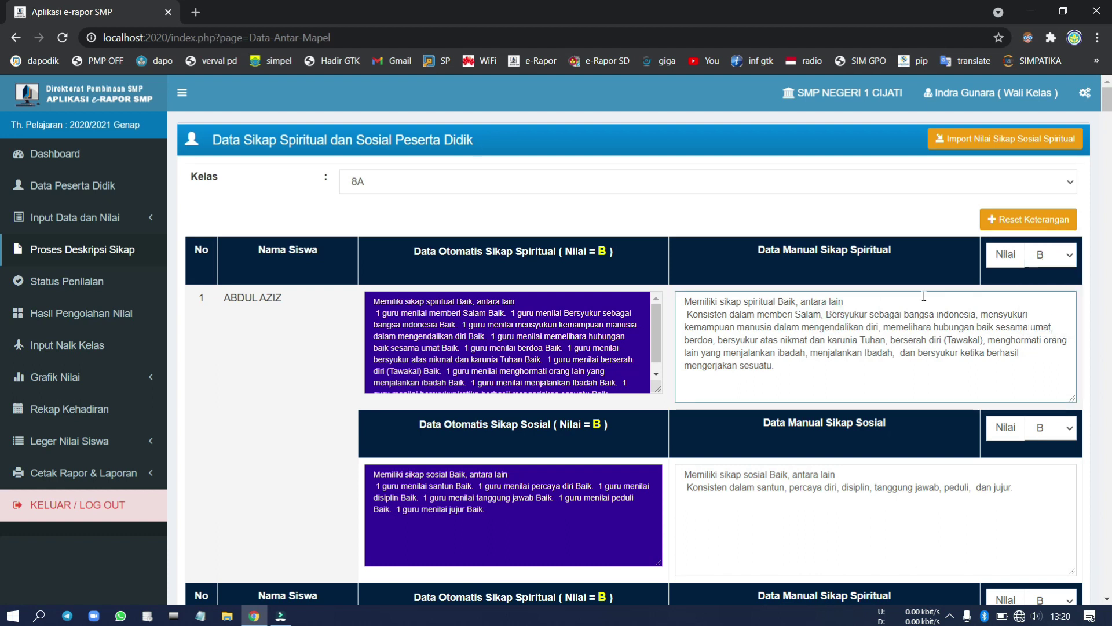
Step: Save the spiritual and social attitude descriptions of all class 8A students
scroll(1060, 261, down, 1)
scroll(1068, 246, down, 8)
scroll(1083, 330, up, 10)
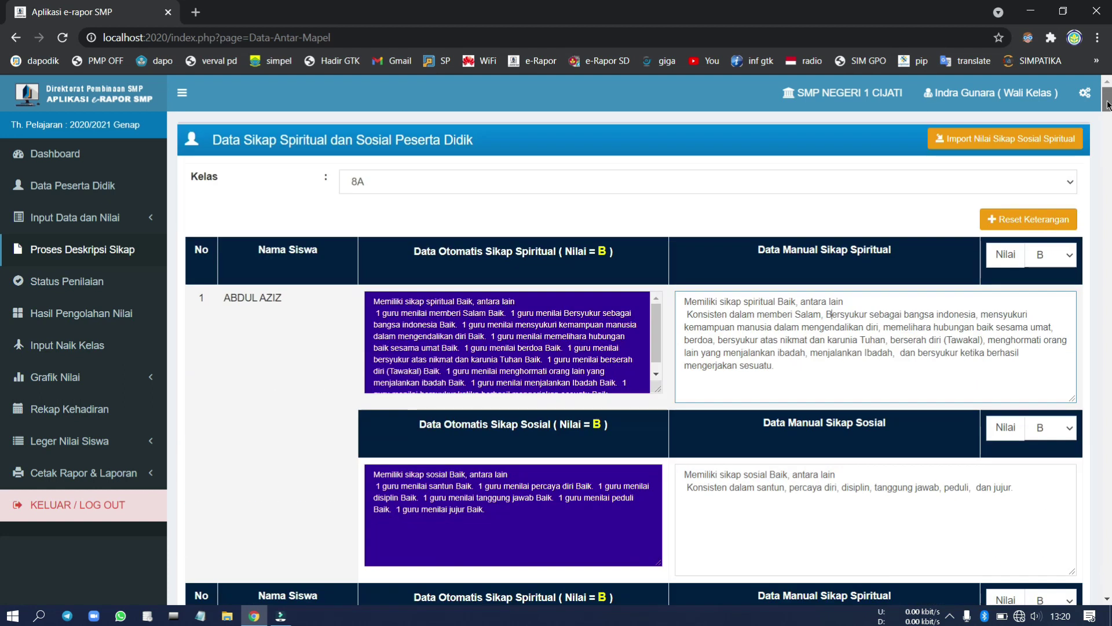
scroll(1096, 417, down, 20)
scroll(1097, 417, down, 20)
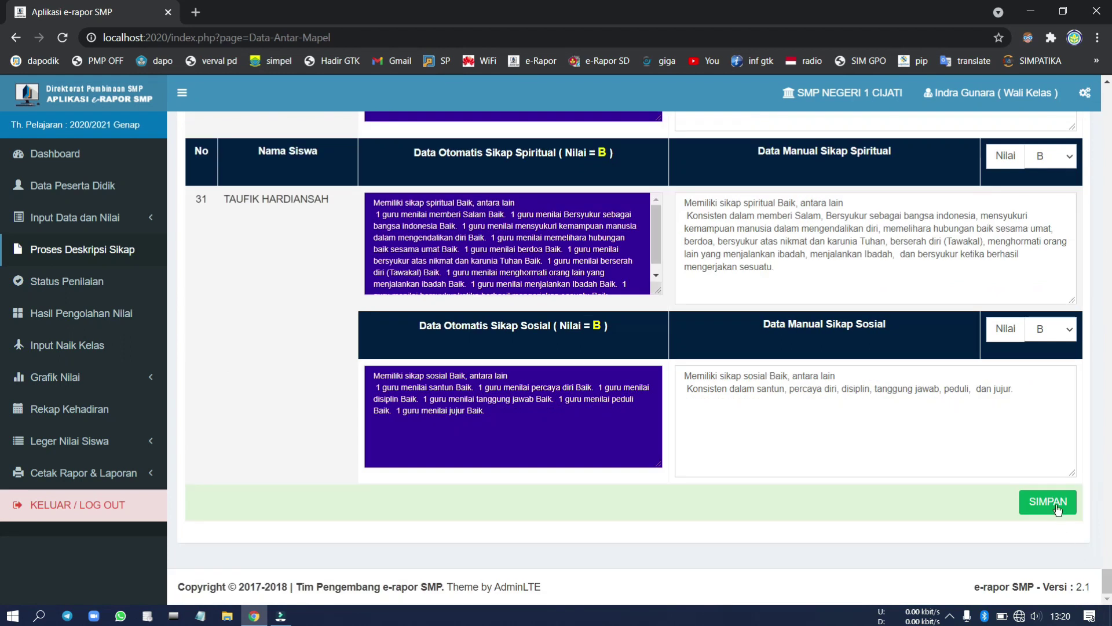
click(1051, 502)
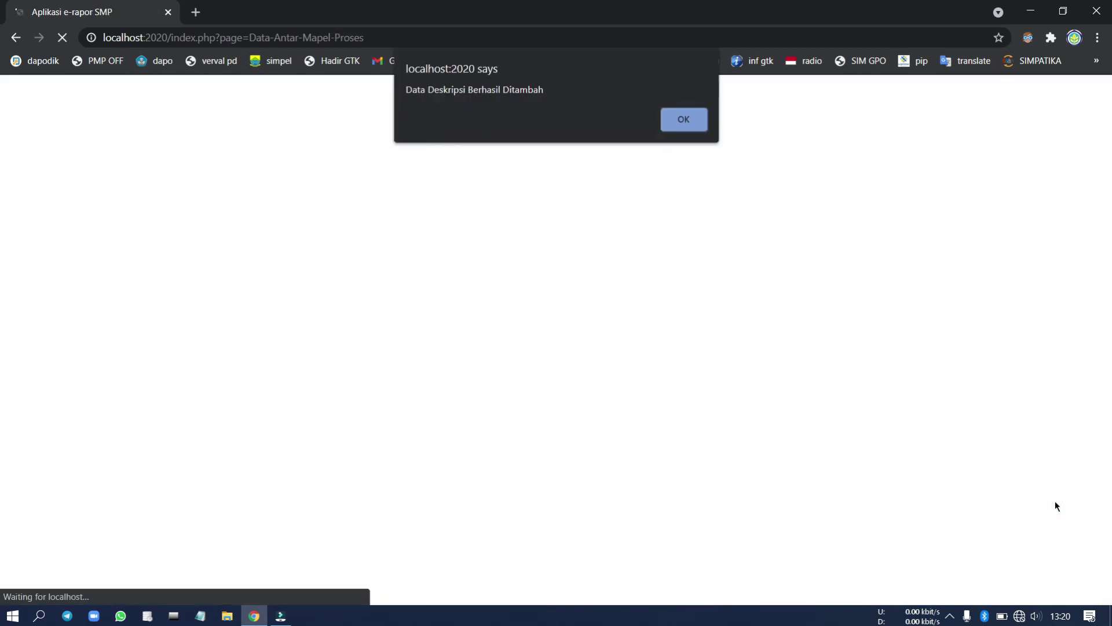
click(698, 117)
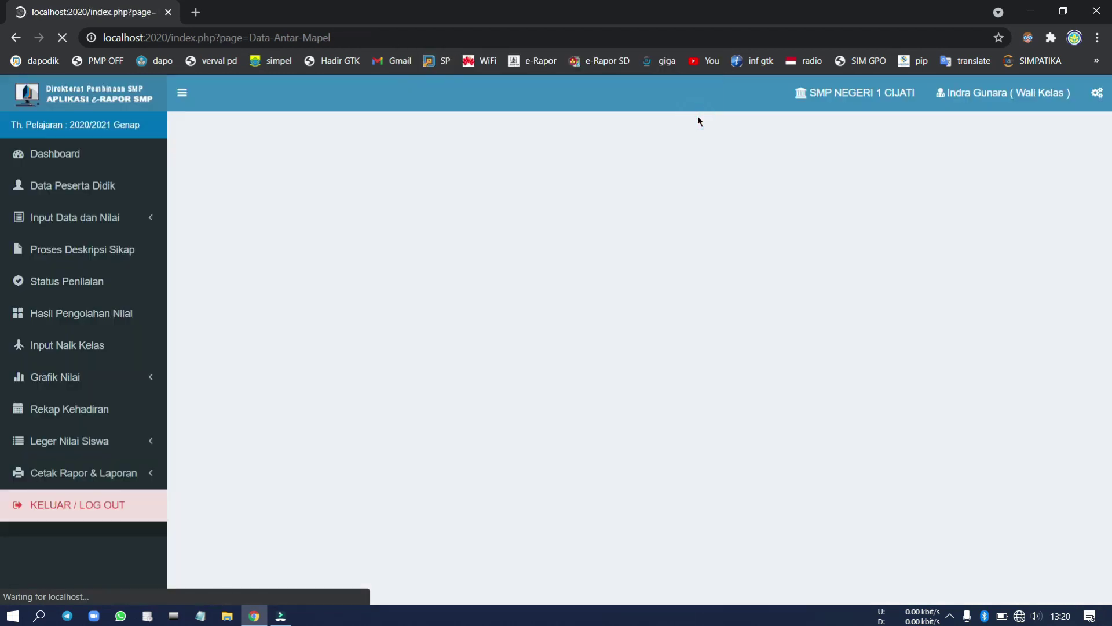
Step: Load the Status Penilaian page for class 8A and review each subject's planning, assessment and report score status
click(86, 295)
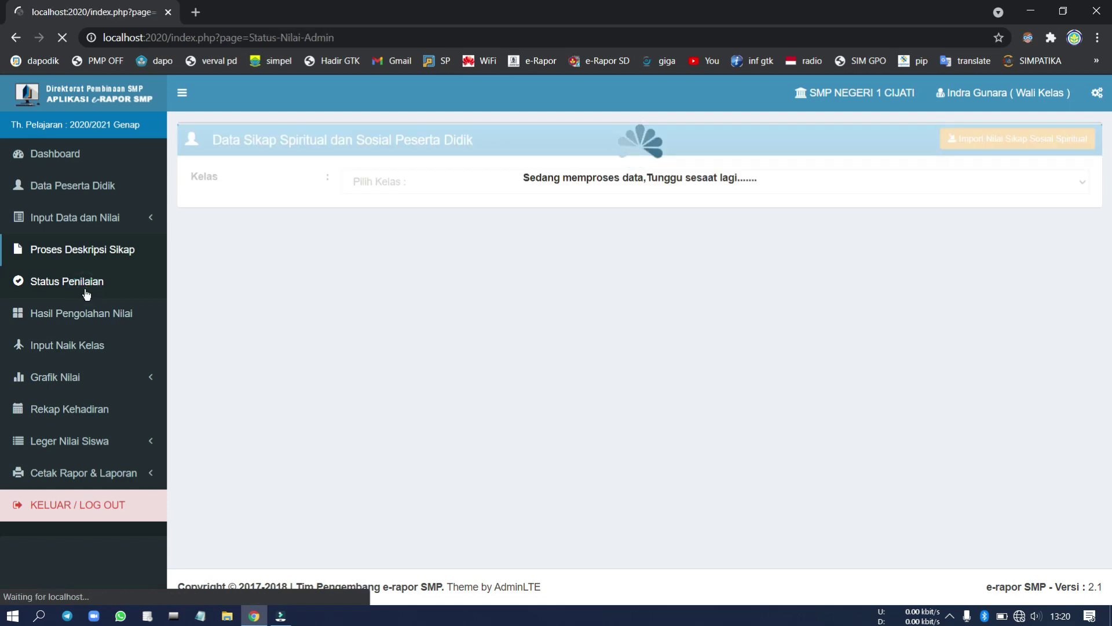
click(381, 185)
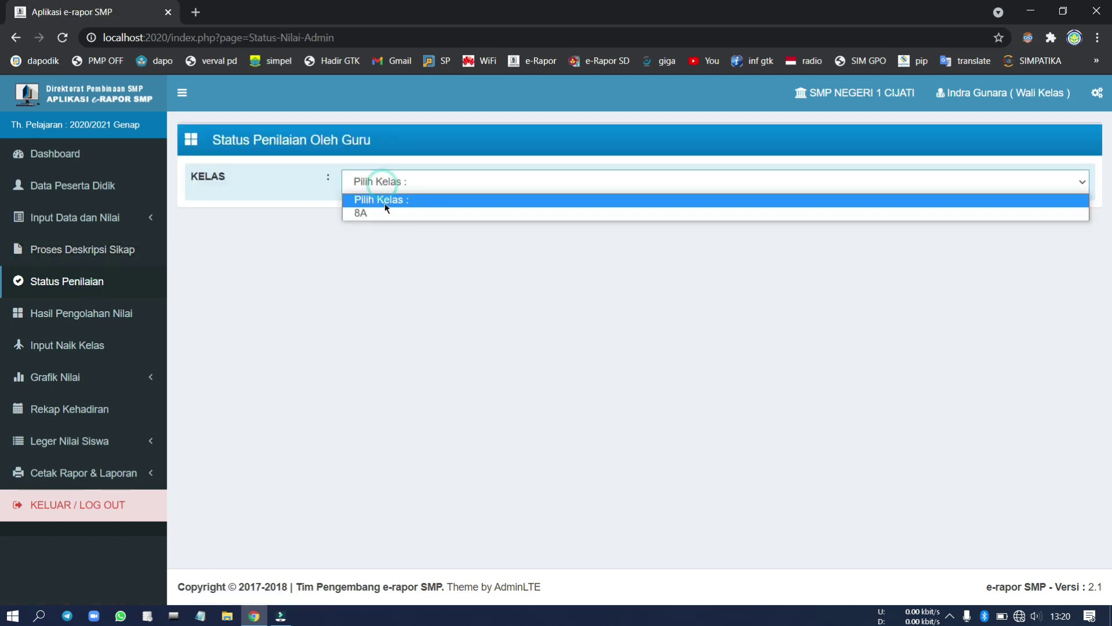
click(384, 212)
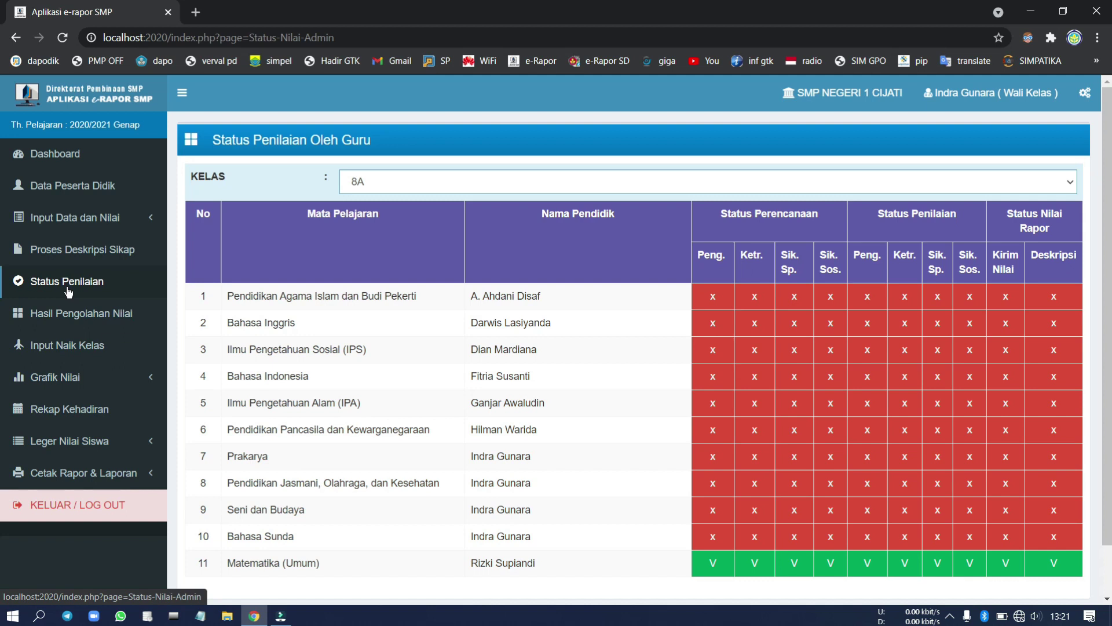
Step: Load the Input Naik Kelas page with the promotion data of class 8A
click(90, 347)
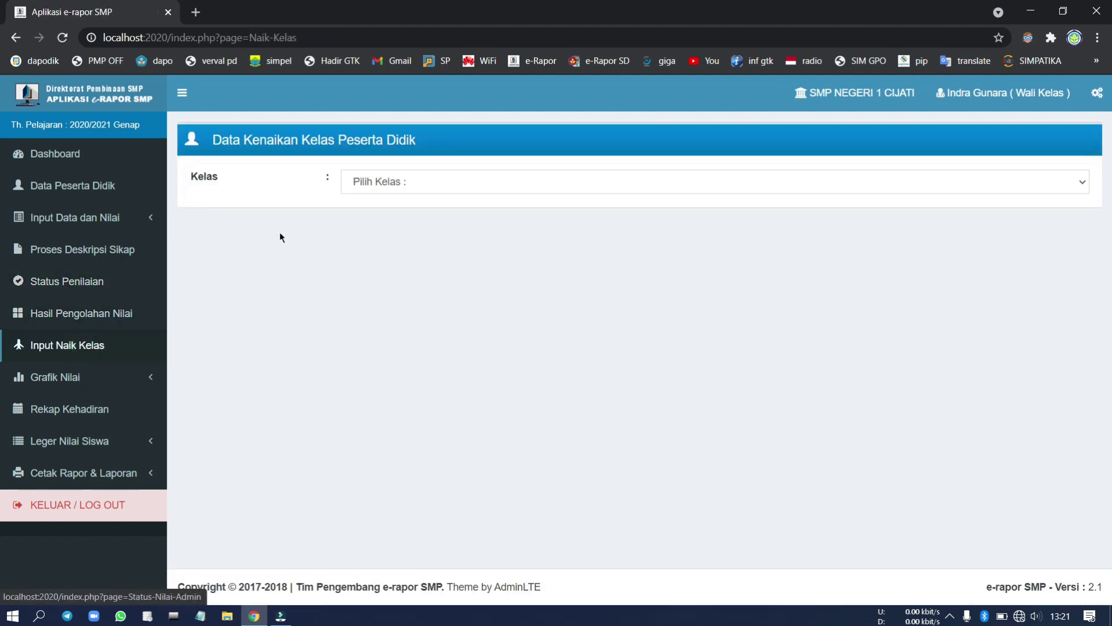
click(369, 185)
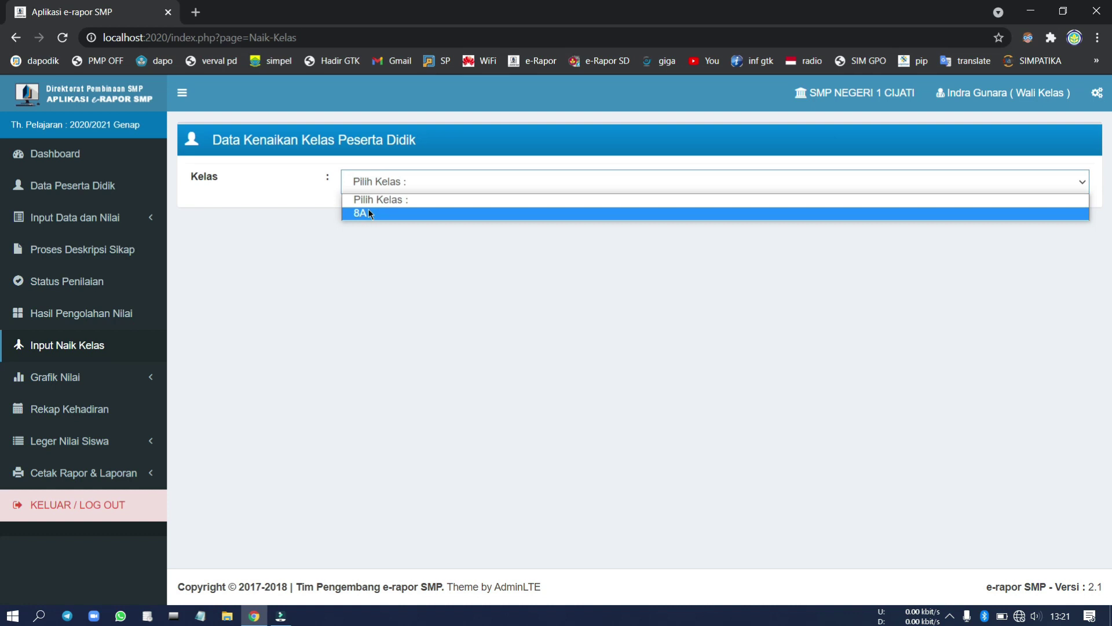
click(361, 213)
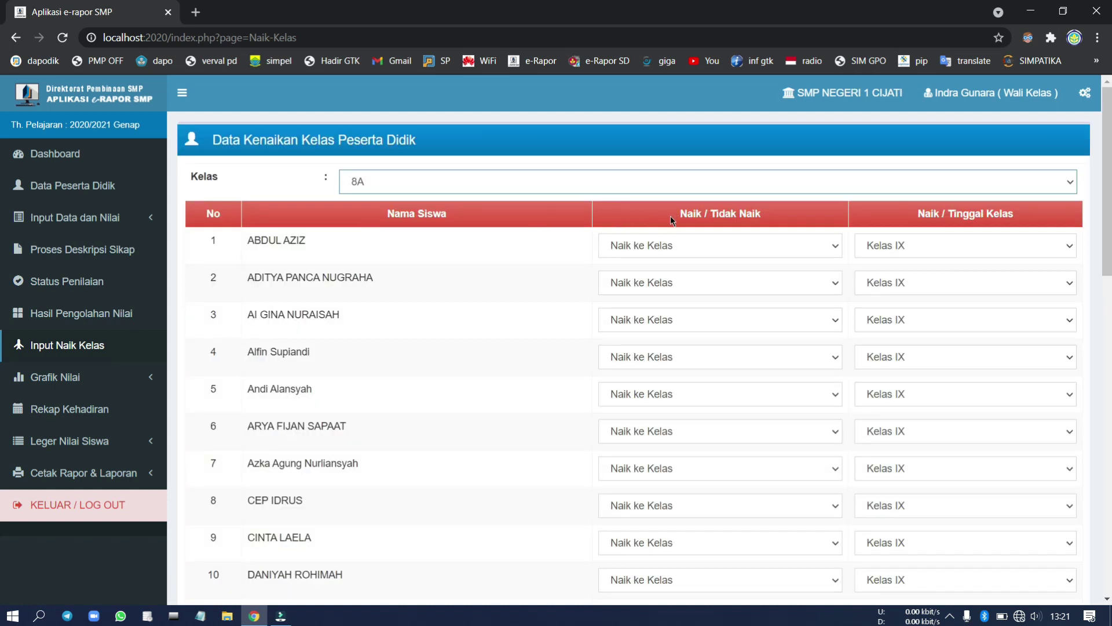
Step: Set the first student's promotion decision to Tinggal di Kelas with Kelas VIII
click(727, 252)
click(727, 253)
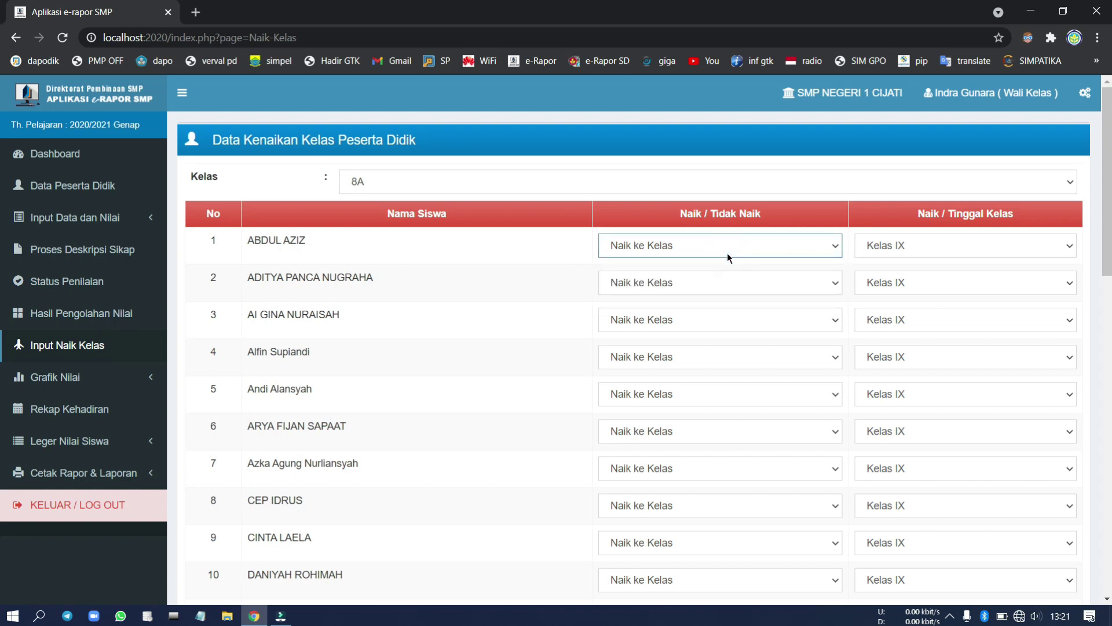
click(727, 252)
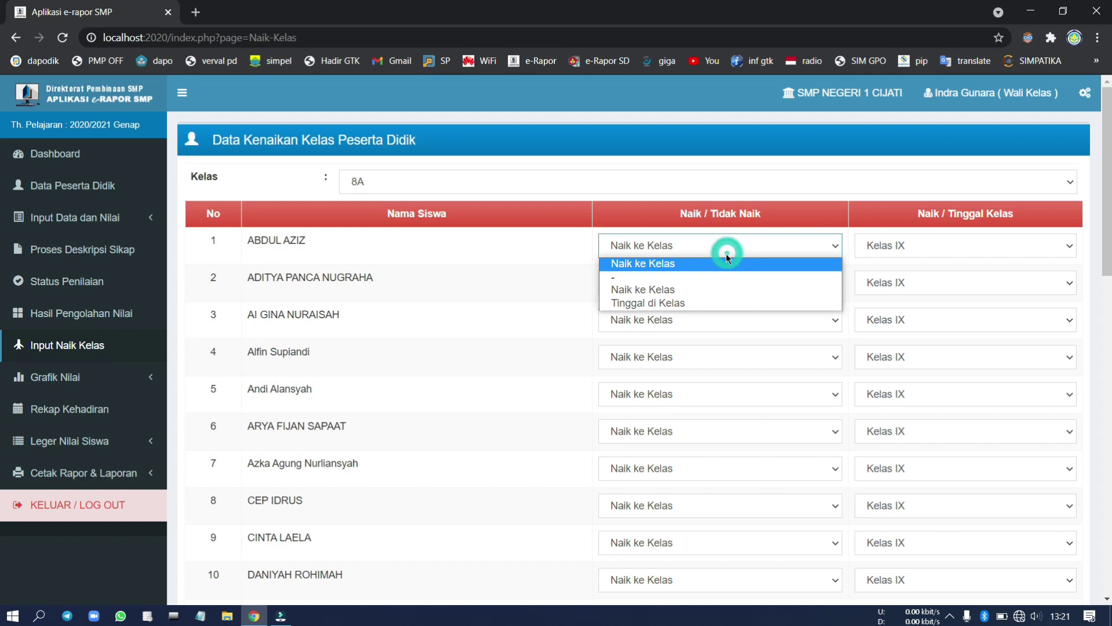
click(721, 303)
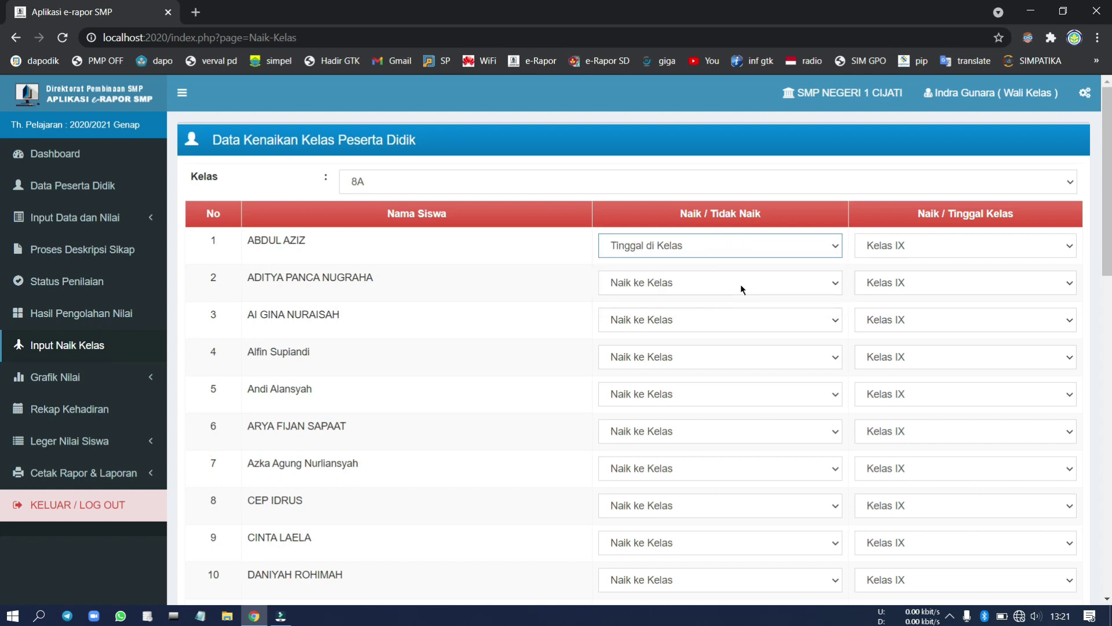
click(889, 255)
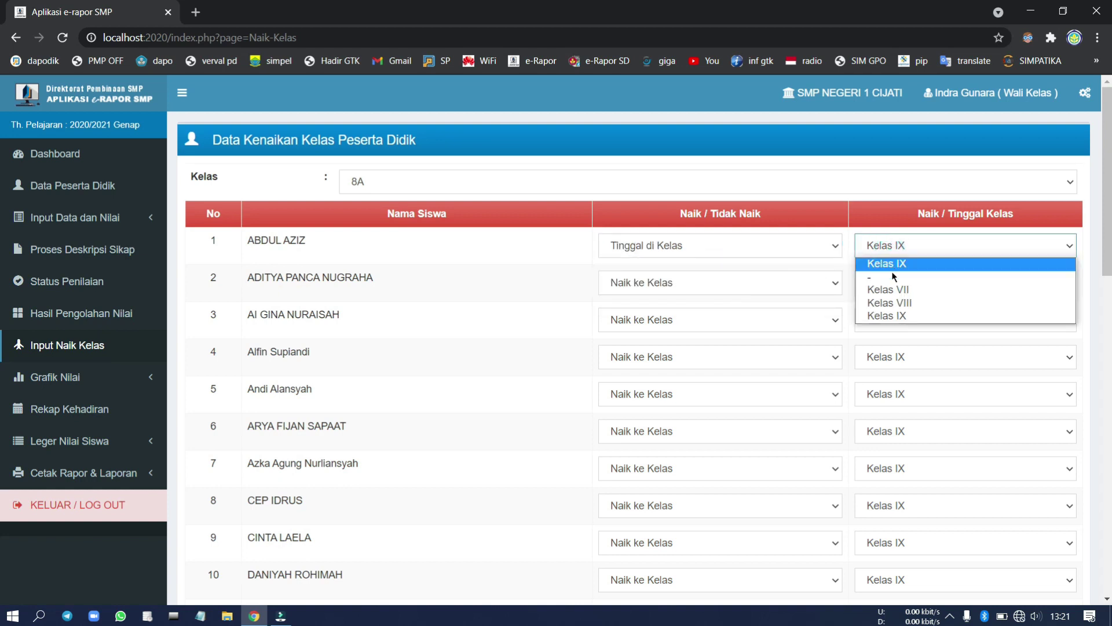
click(895, 303)
Step: Return the first student's promotion decision to Naik ke Kelas with Kelas IX
click(743, 248)
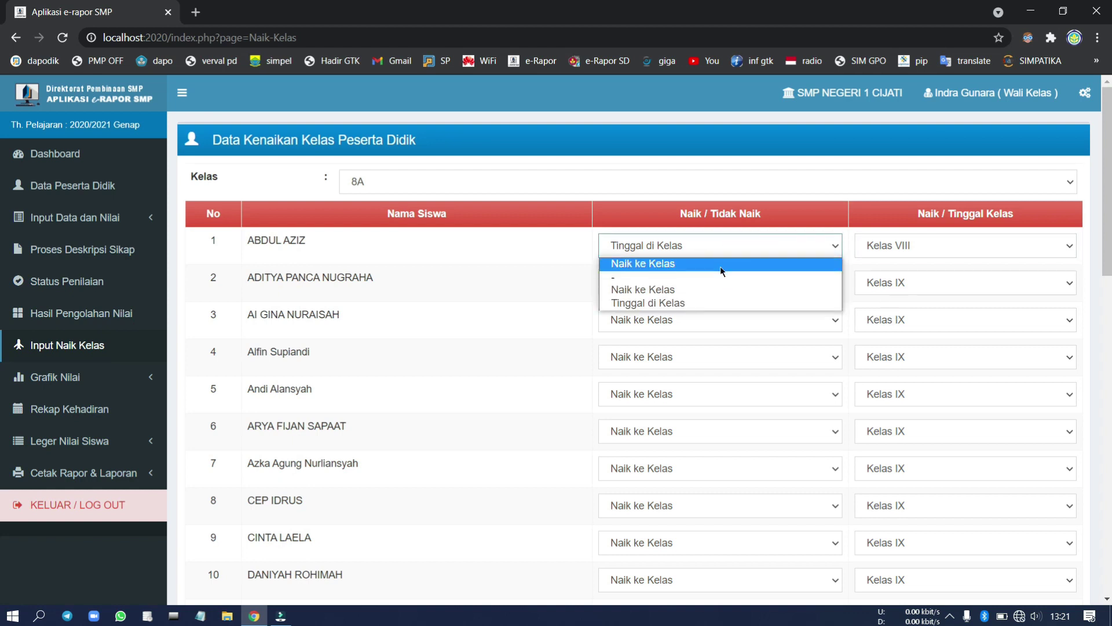
click(720, 266)
click(894, 247)
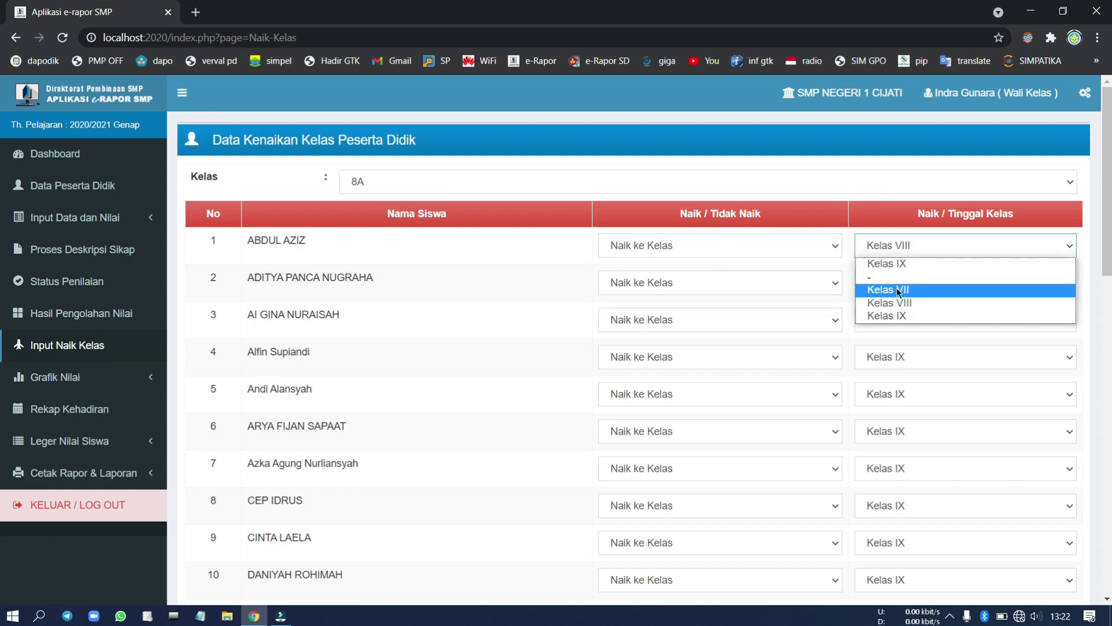
click(896, 264)
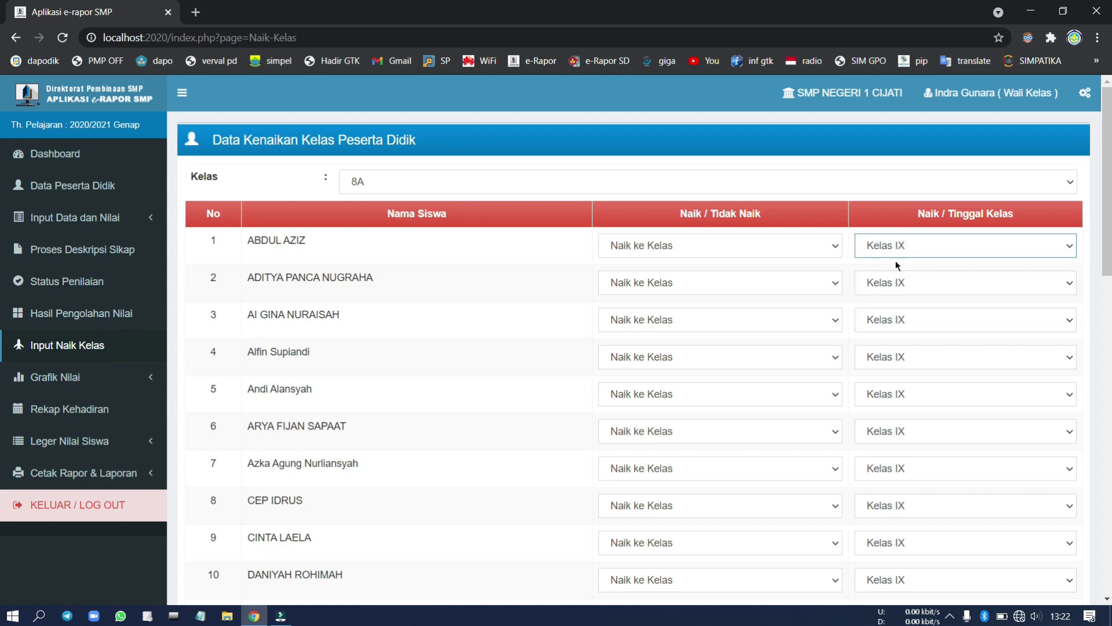
Step: Save the promotion data for all class 8A students
scroll(895, 260, down, 15)
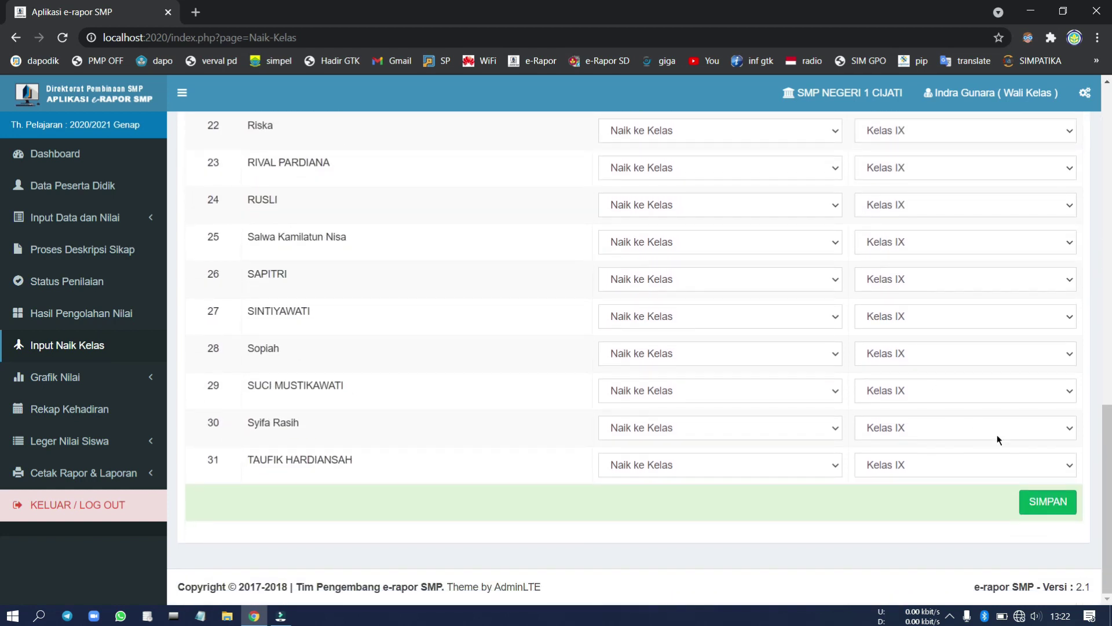
click(1038, 502)
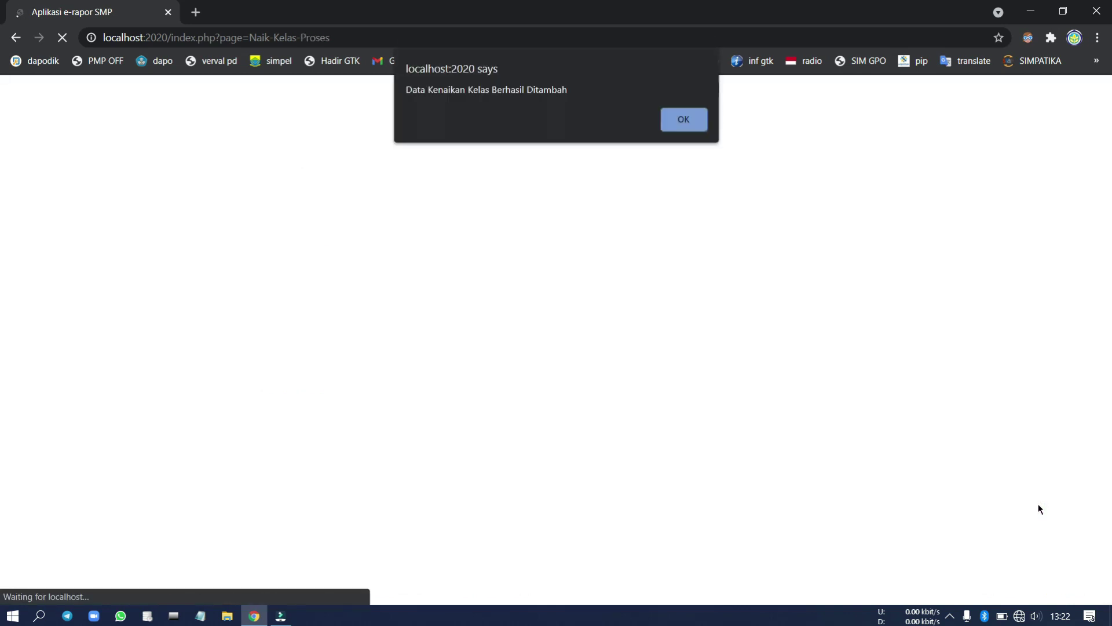
click(677, 119)
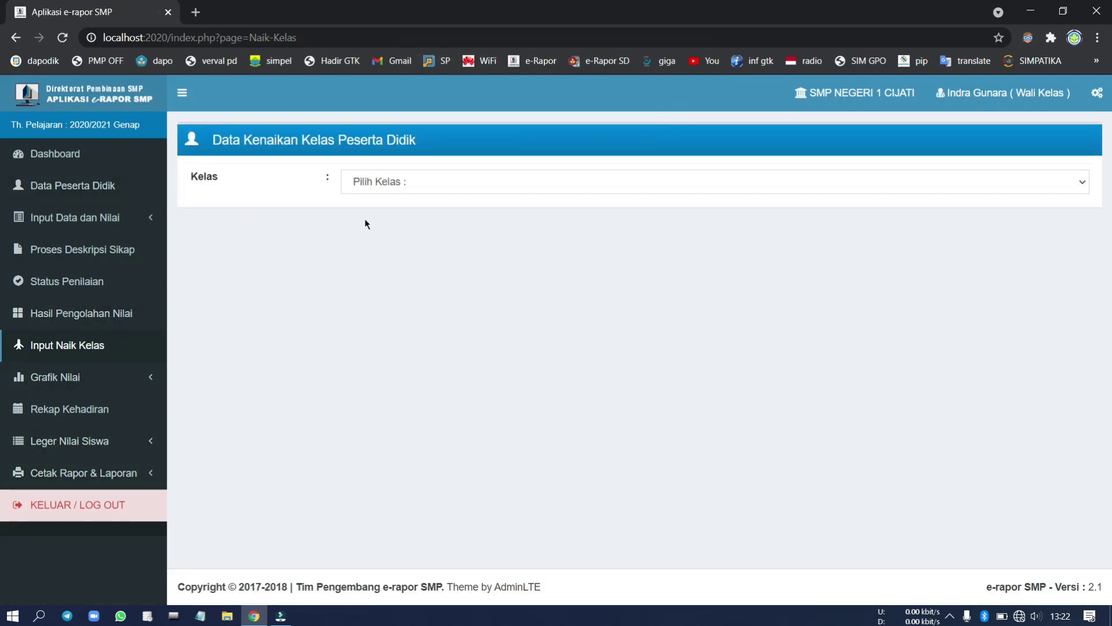
Step: On the Cetak Rapor page, apply the A4 portrait paper settings and load the class 8A report list
click(142, 472)
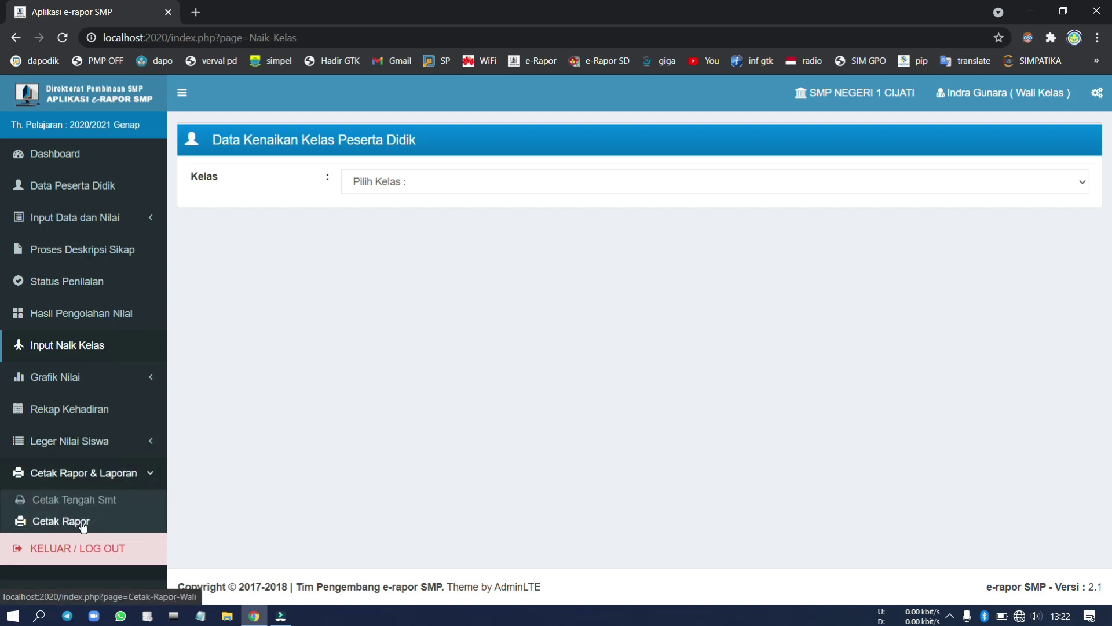
click(114, 476)
click(114, 476)
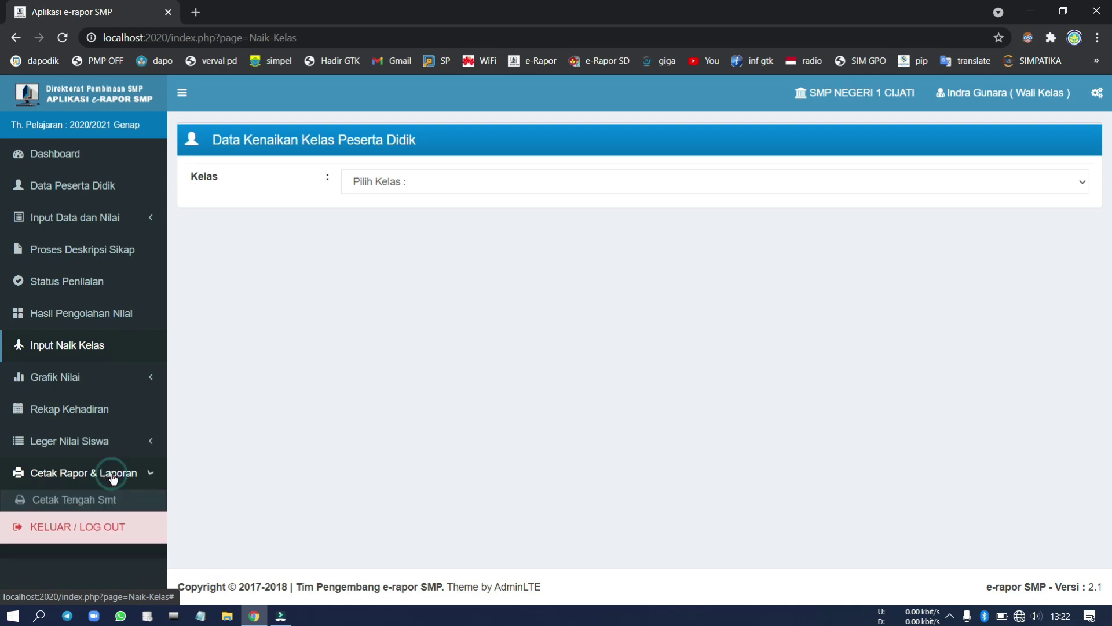
click(75, 524)
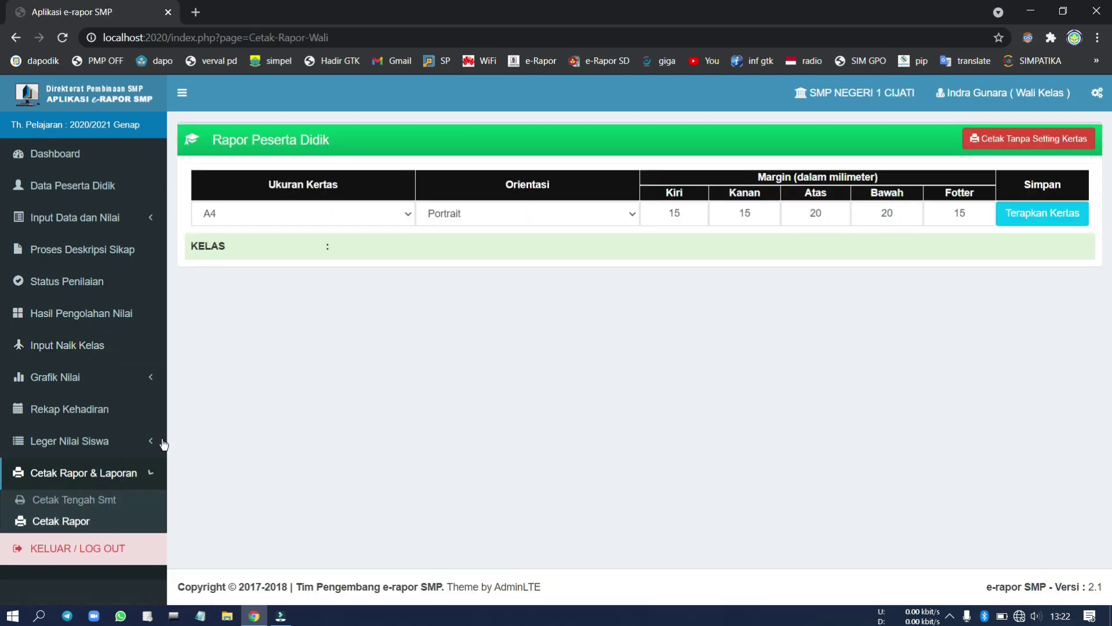
click(1060, 216)
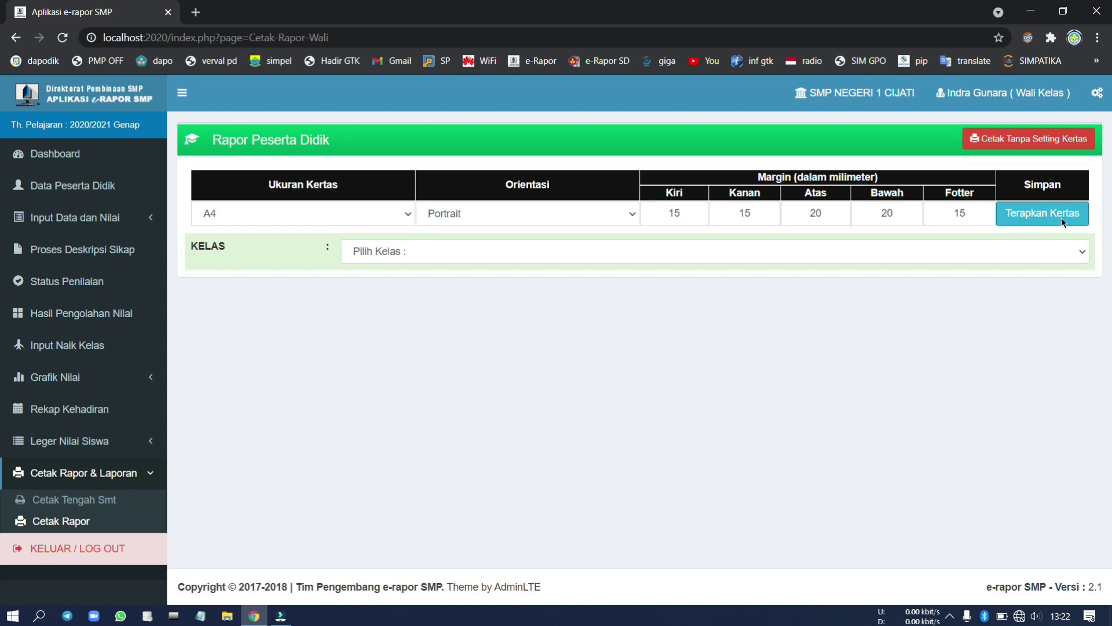
click(783, 248)
click(767, 284)
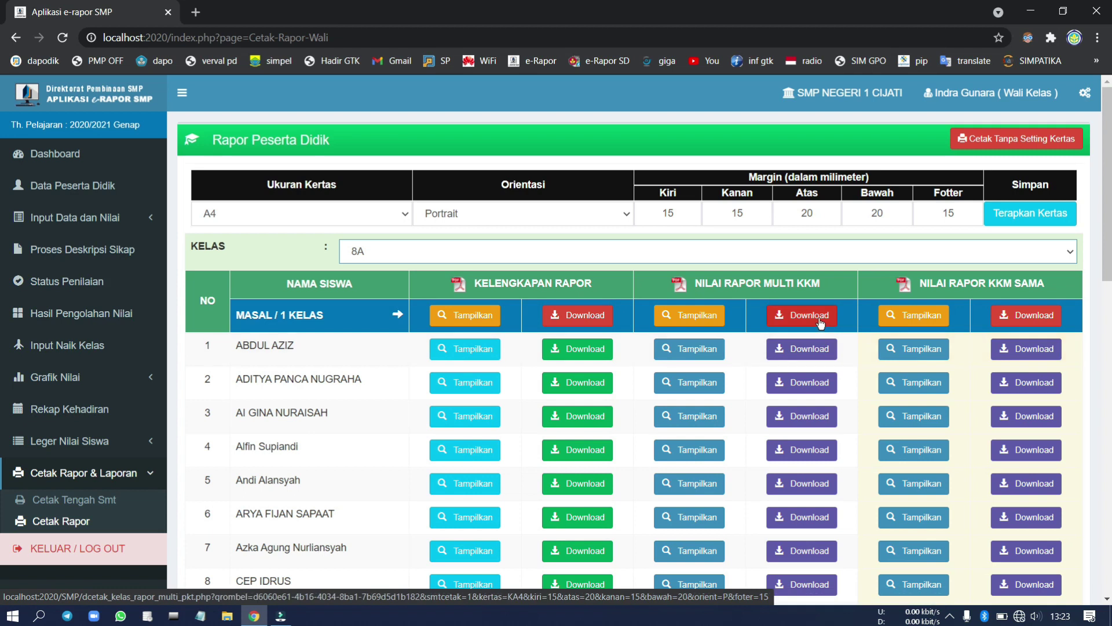
Step: Download the Nilai Rapor Multi KKM report for the whole class as Rapor_8A_20202.pdf and open the file
drag(820, 322, 856, 263)
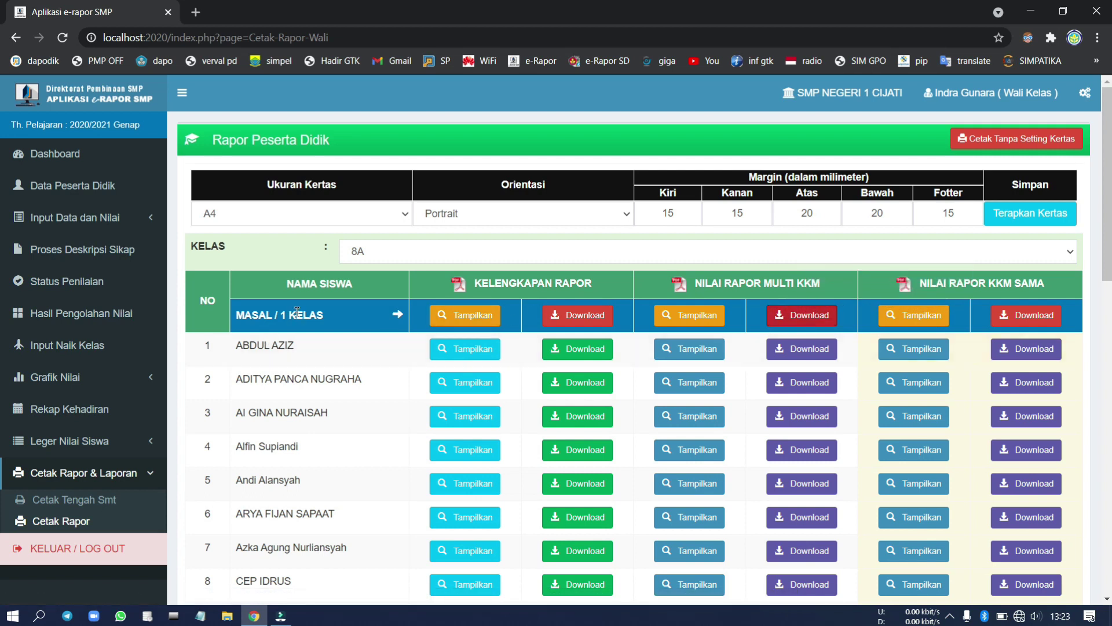
click(801, 316)
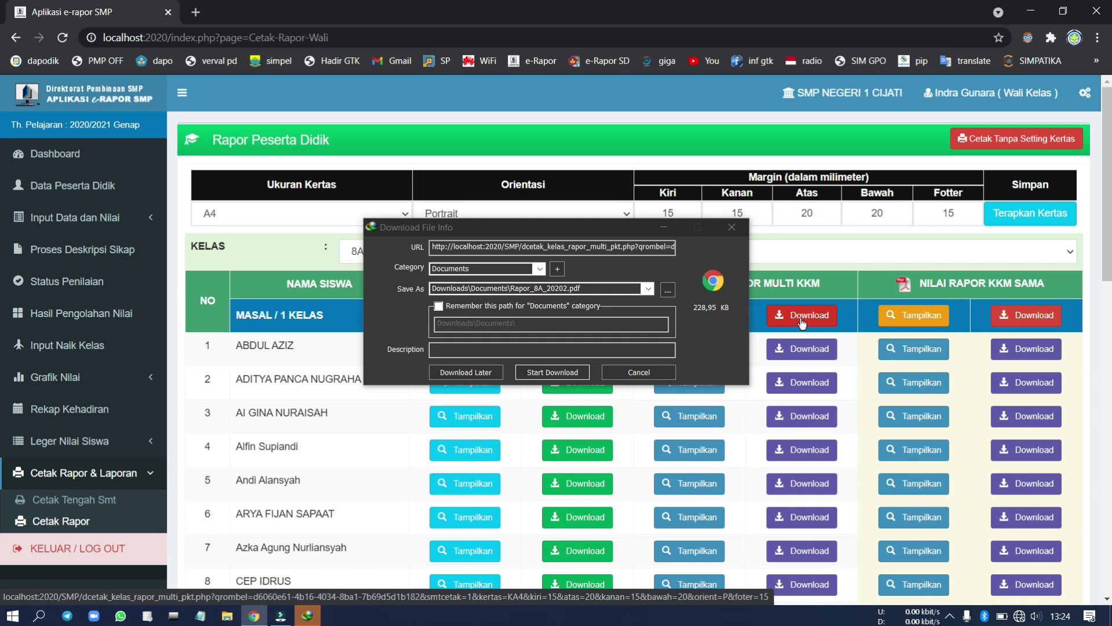
click(565, 376)
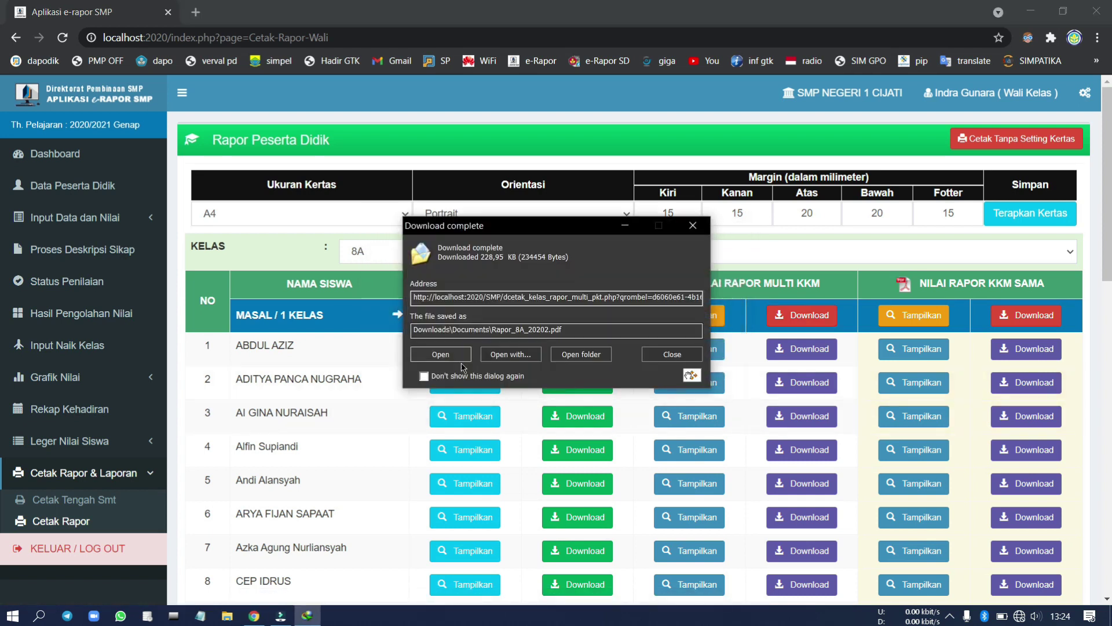
click(441, 355)
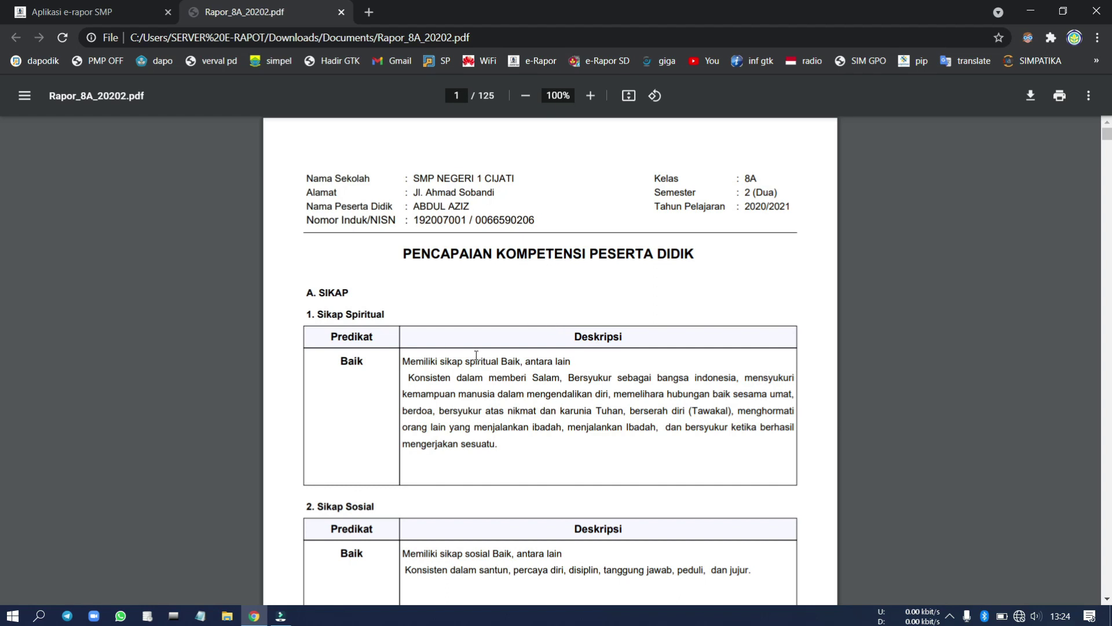
Step: Examine the first students' attitude, score, class teacher note and promotion sections in the report PDF, and close the file
scroll(533, 283, down, 5)
scroll(533, 283, down, 4)
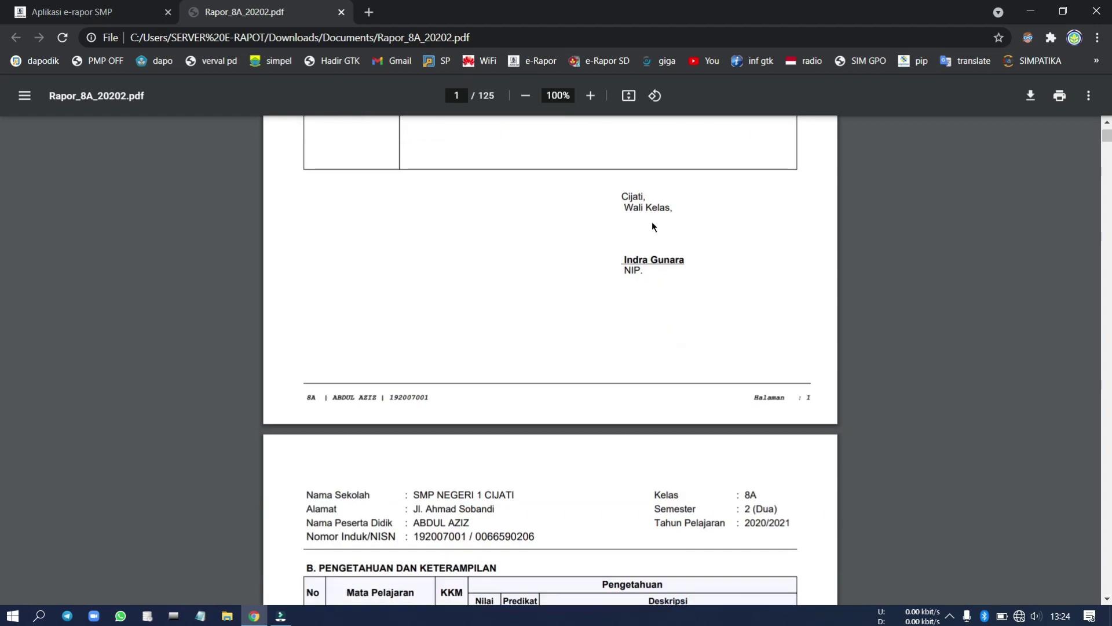
scroll(626, 381, down, 6)
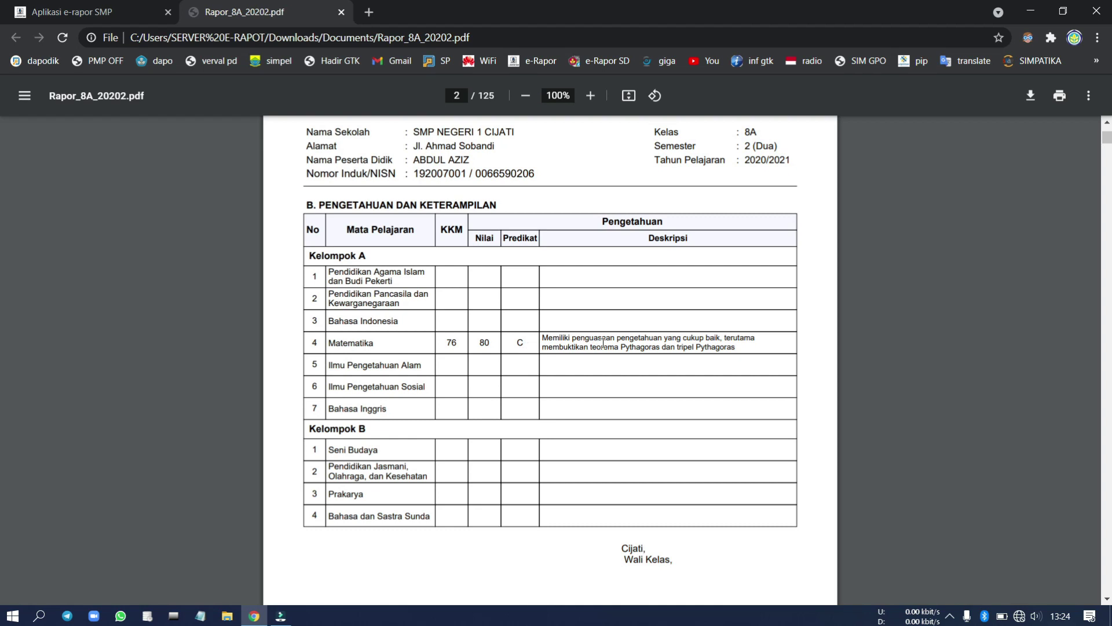
scroll(608, 346, down, 6)
scroll(611, 343, down, 13)
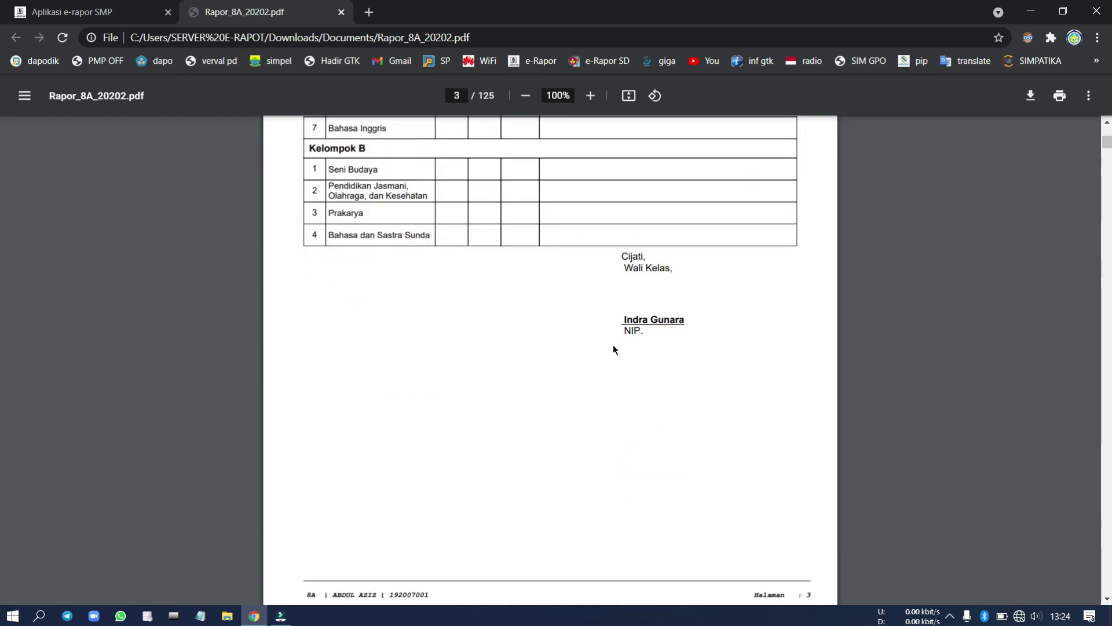
scroll(658, 278, down, 12)
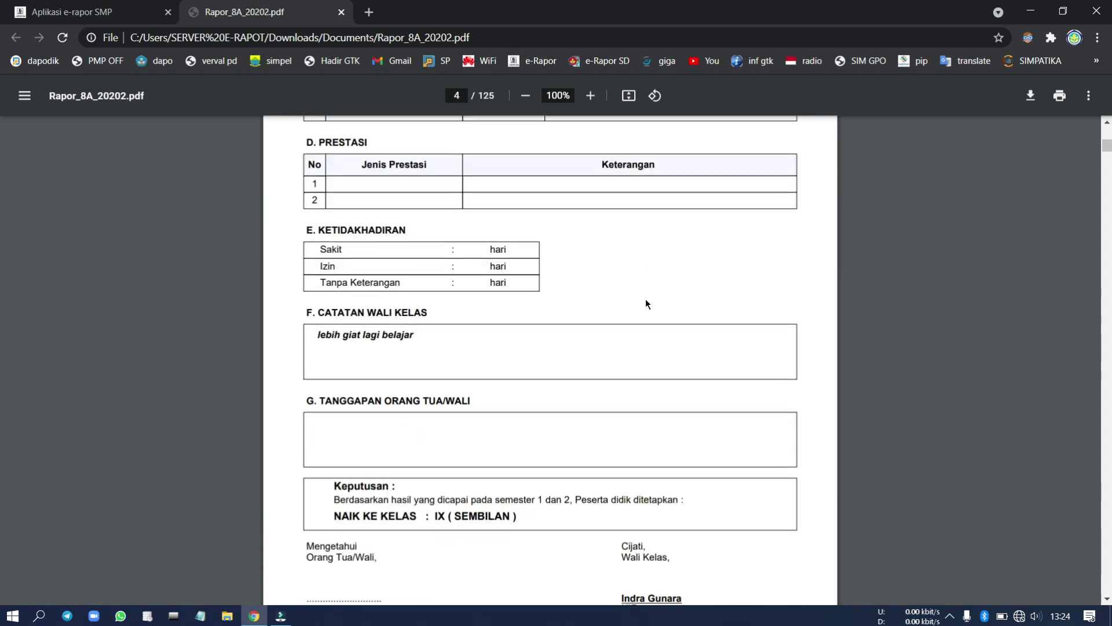
scroll(444, 409, down, 1)
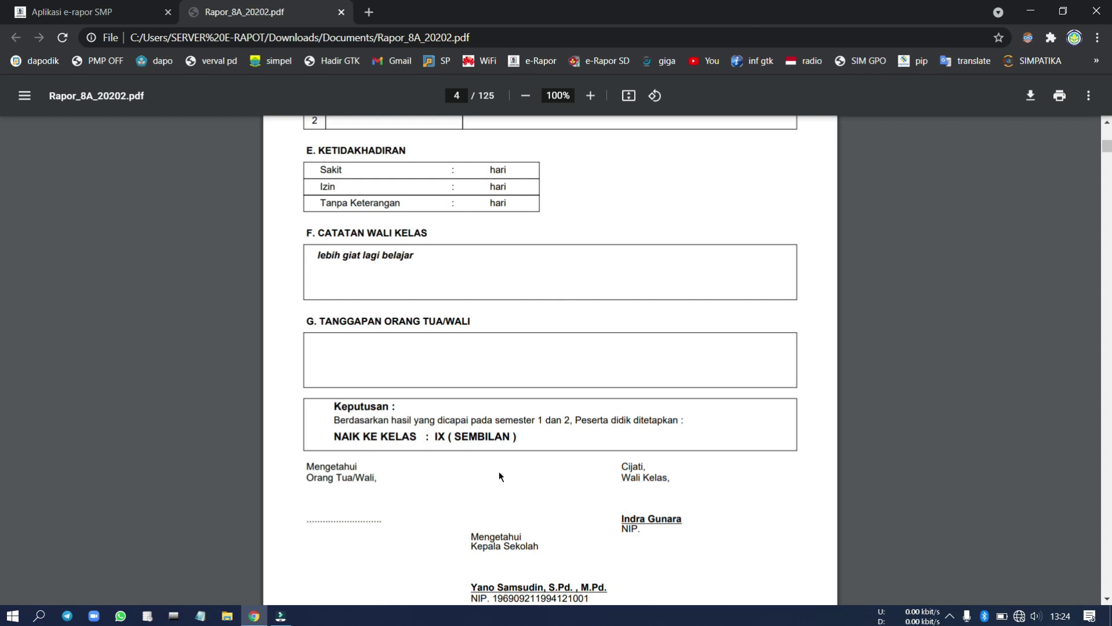
scroll(343, 456, down, 8)
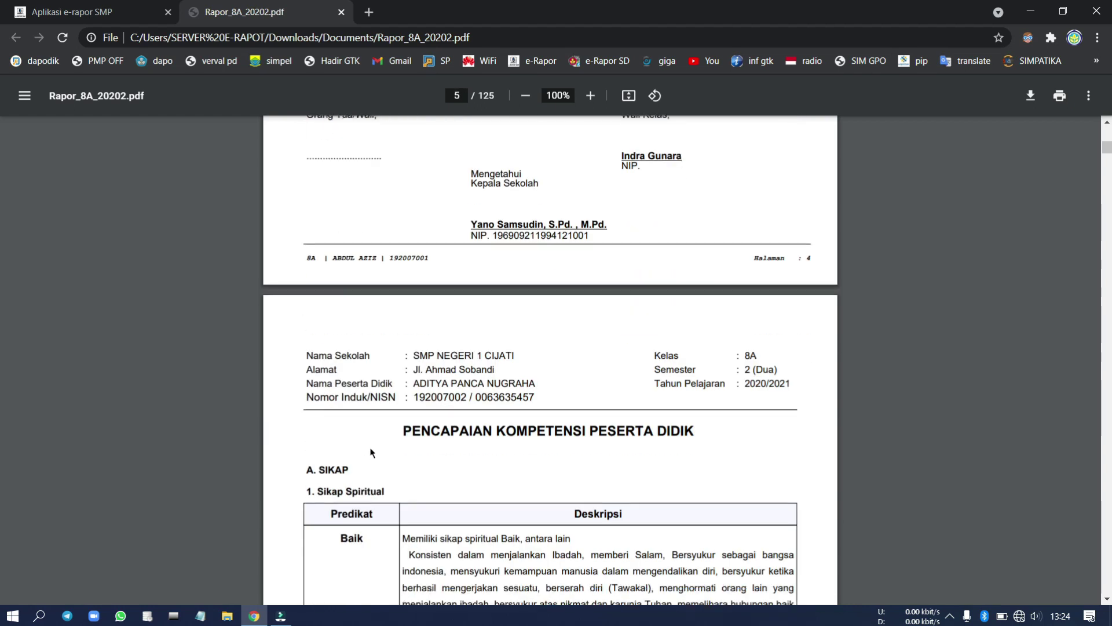
scroll(388, 447, down, 15)
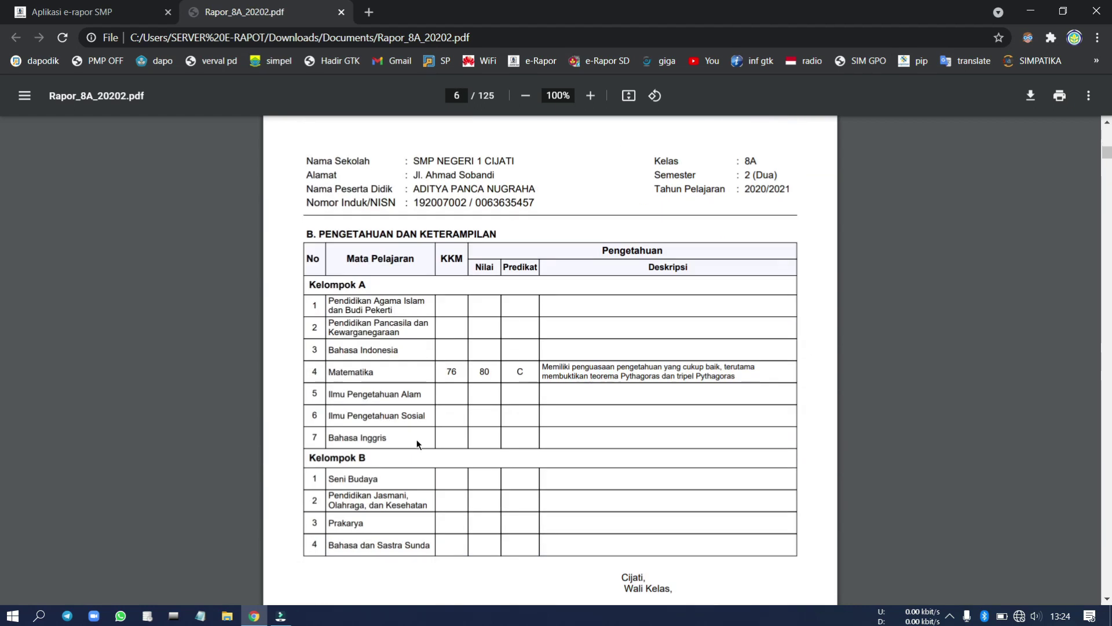
scroll(388, 232, up, 3)
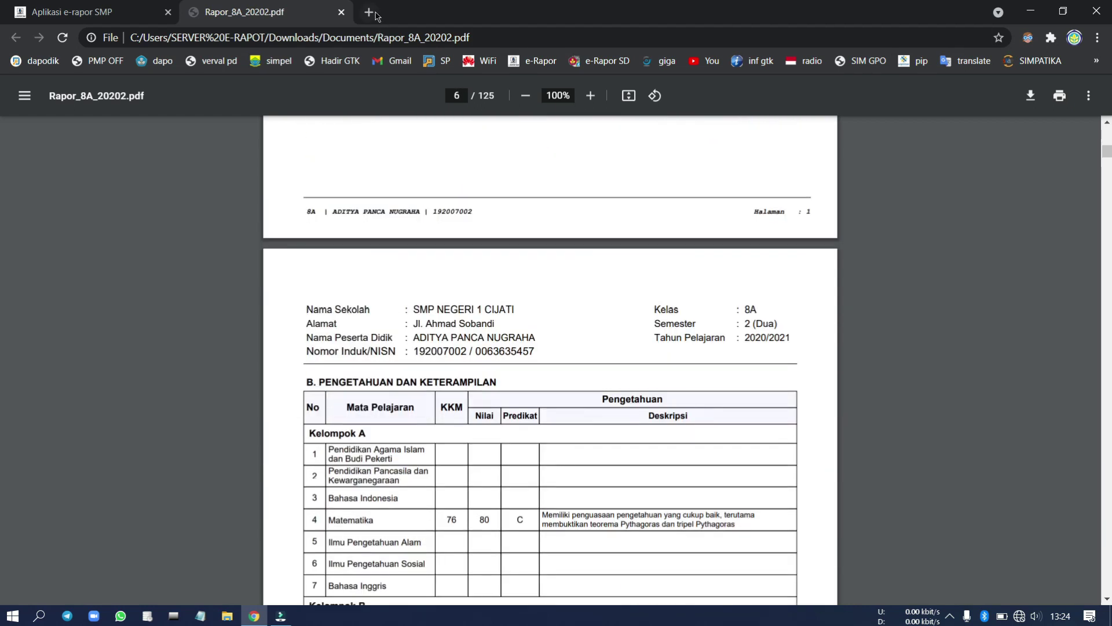
click(342, 12)
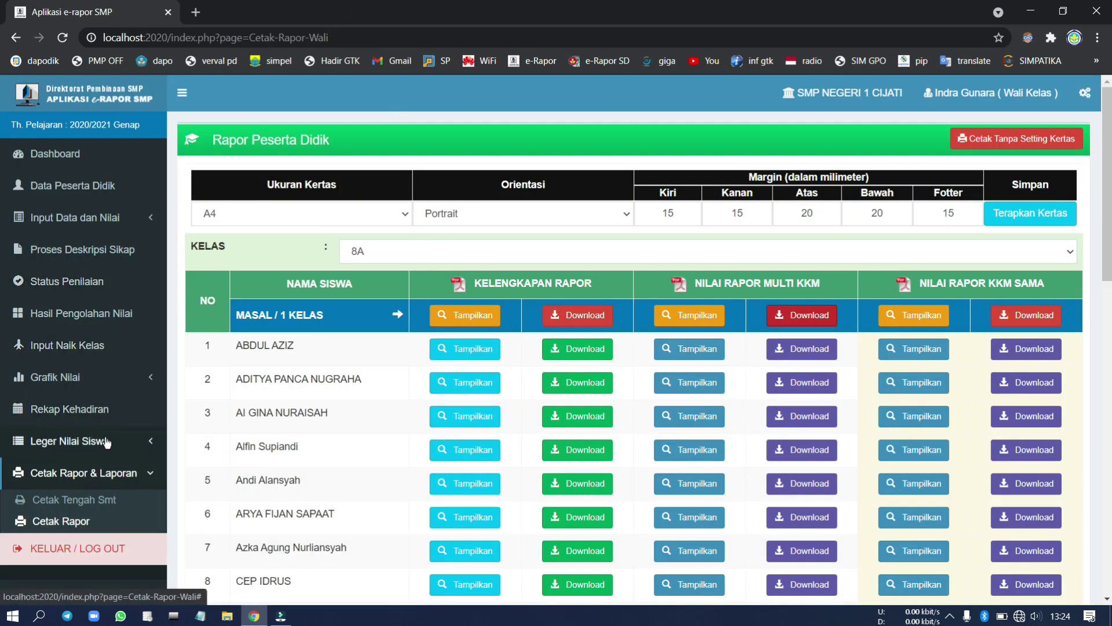